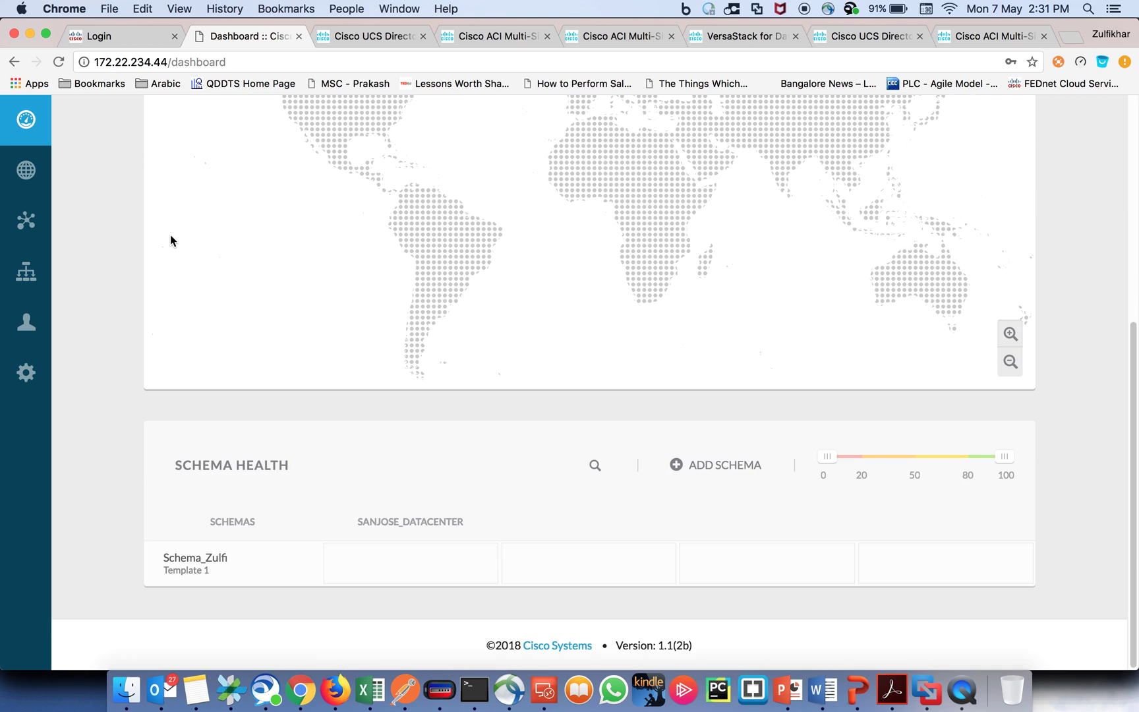
Step: Review the Multi-Site Sites, Schemas (Schema_Zulfi) and Tenants (Tenant_Zulfi) pages, ending back on Sites
scroll(262, 362, "up", 2)
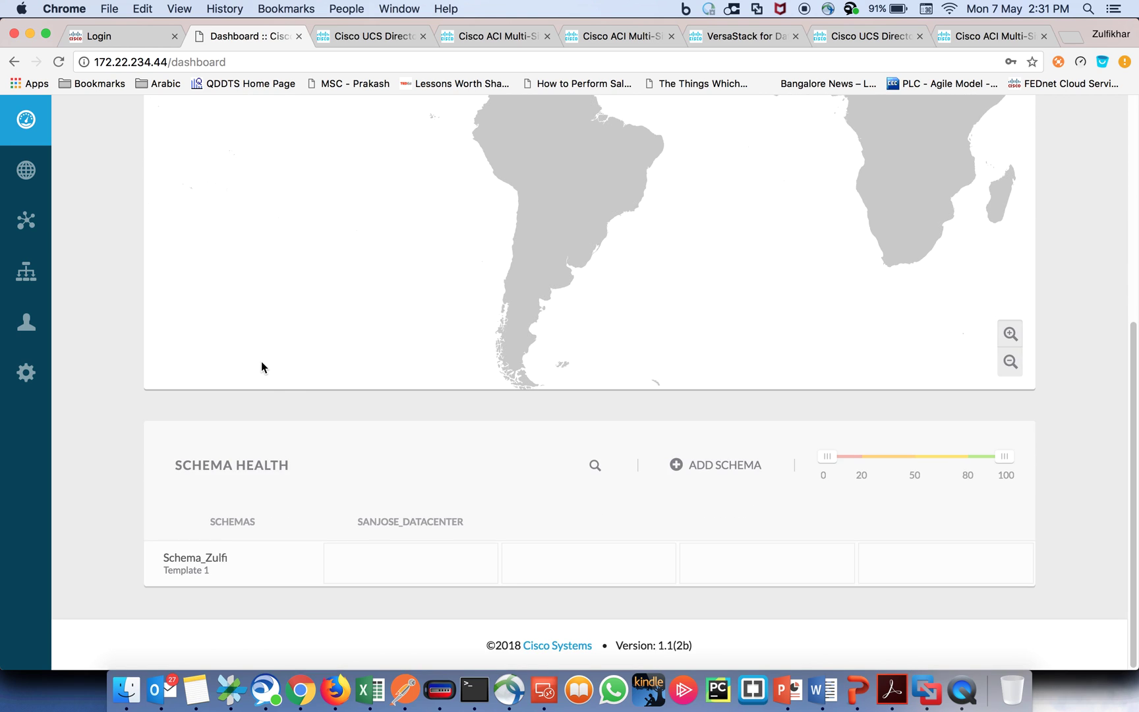
scroll(159, 323, "up", 5)
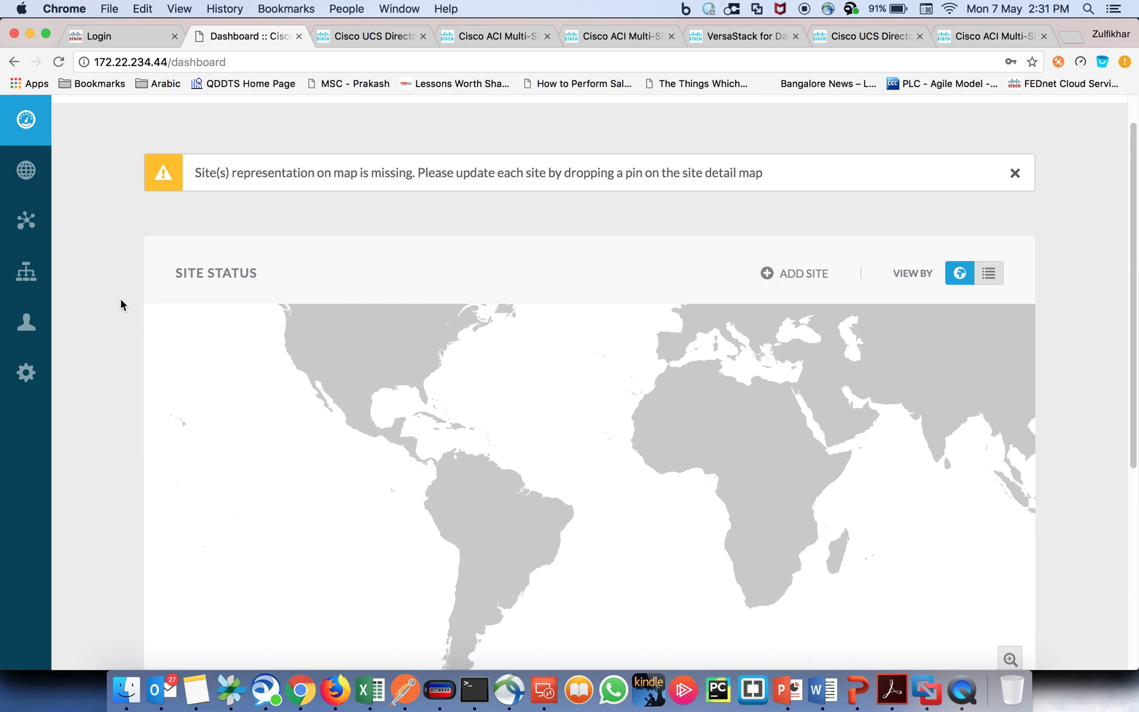
mouse_move(43, 245)
left_click(57, 175)
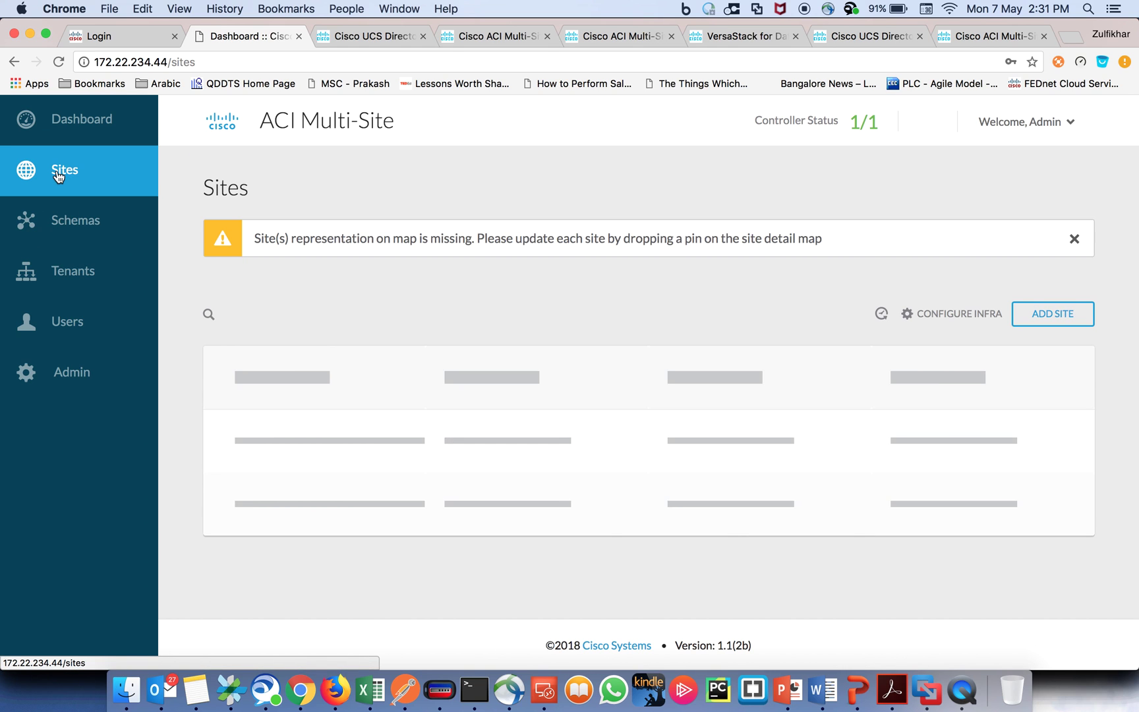
mouse_move(259, 417)
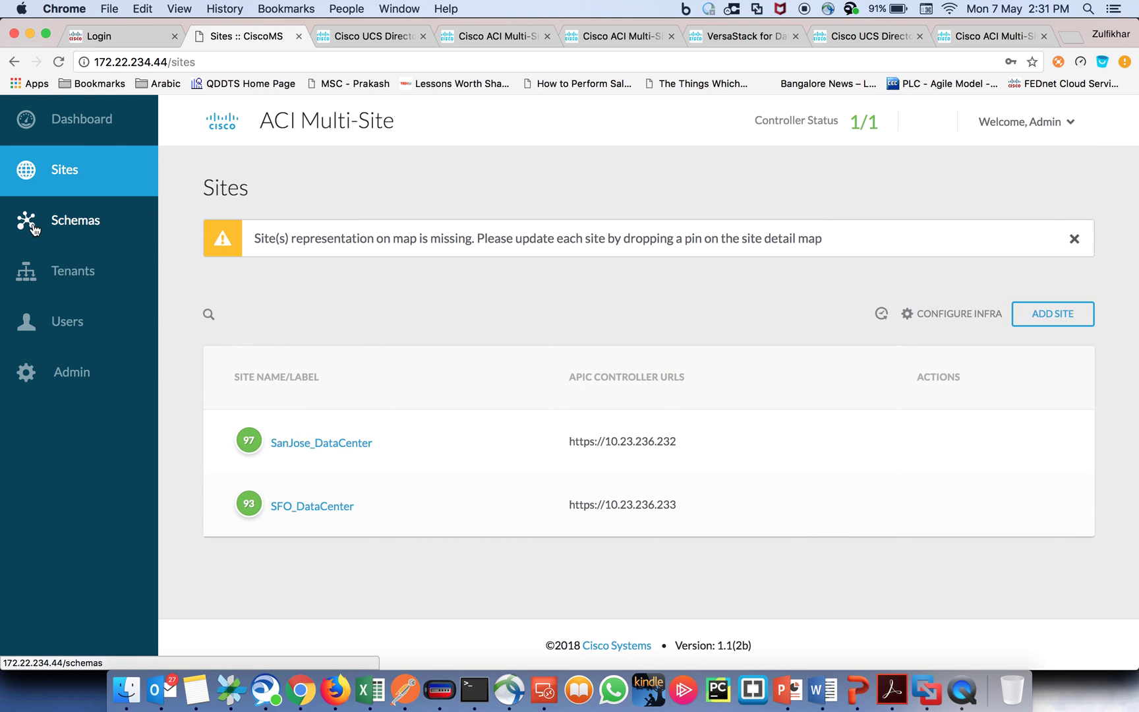
left_click(38, 228)
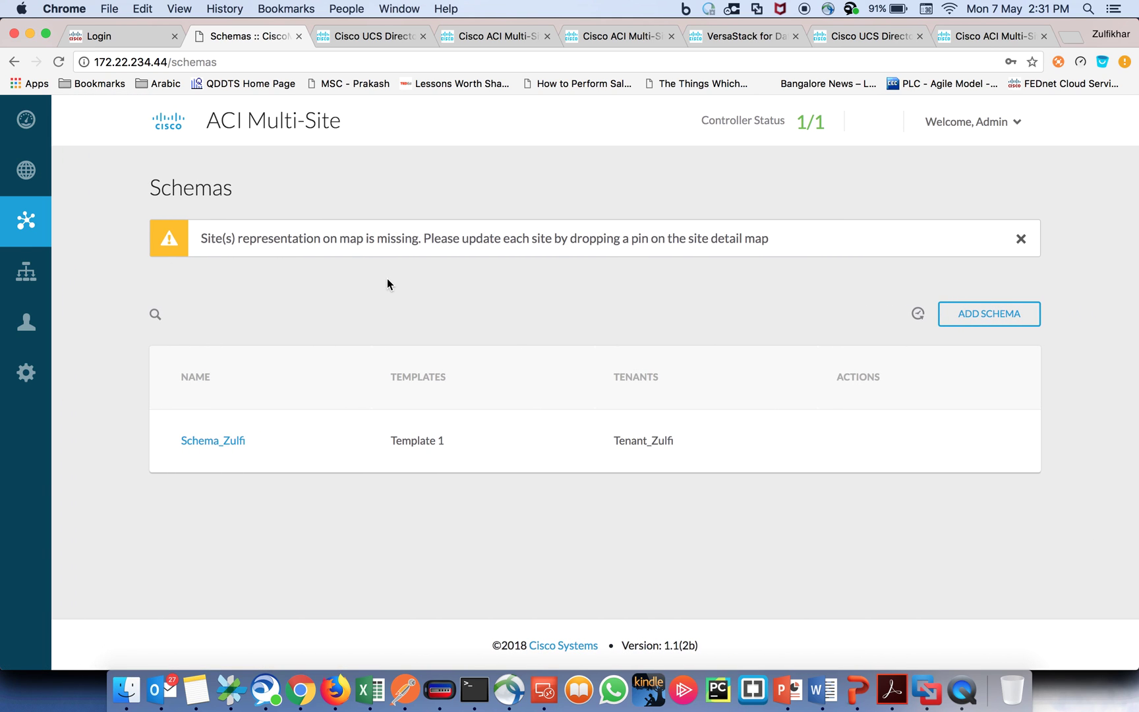
mouse_move(242, 419)
left_click(46, 271)
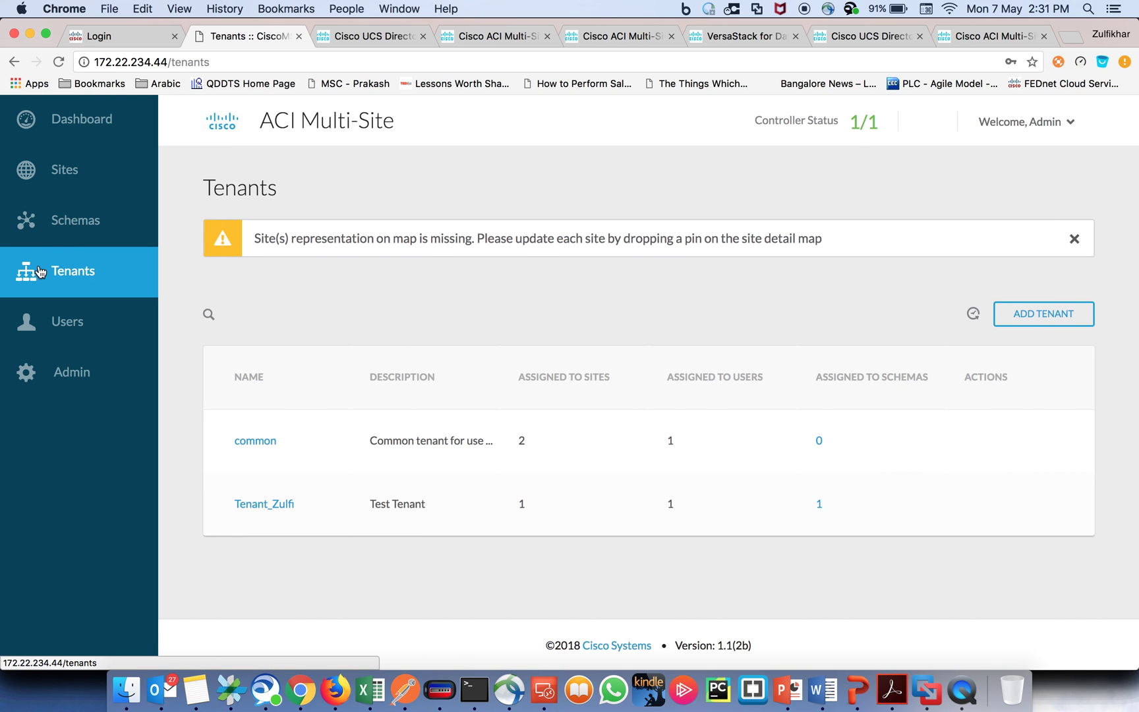
mouse_move(45, 158)
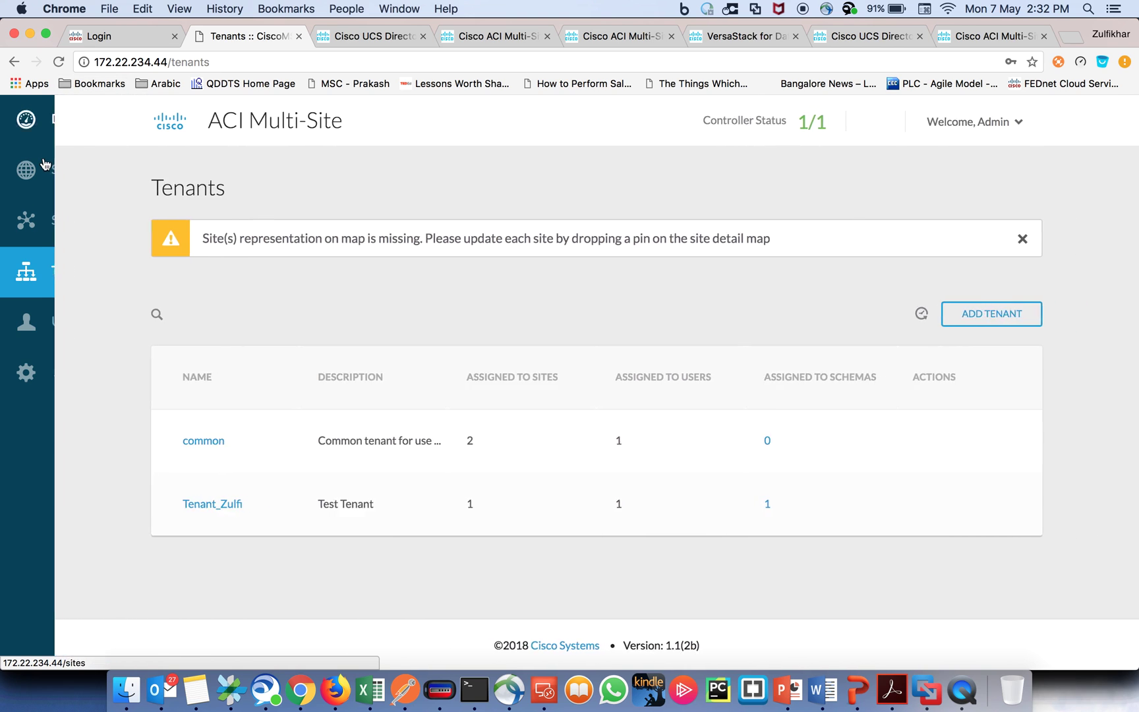
left_click(61, 173)
Step: Log in to Cisco UCS Director with the administrator username and password
left_click(112, 36)
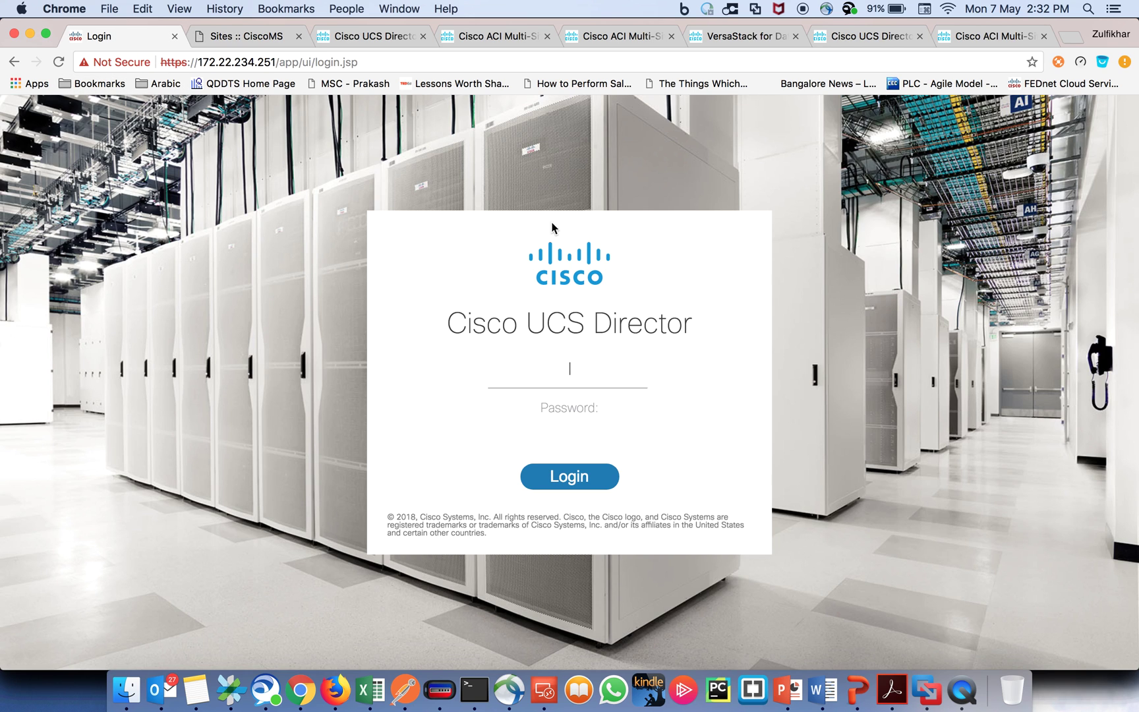
left_click(583, 375)
type("admin")
key("Tab")
type("admin")
key("Return")
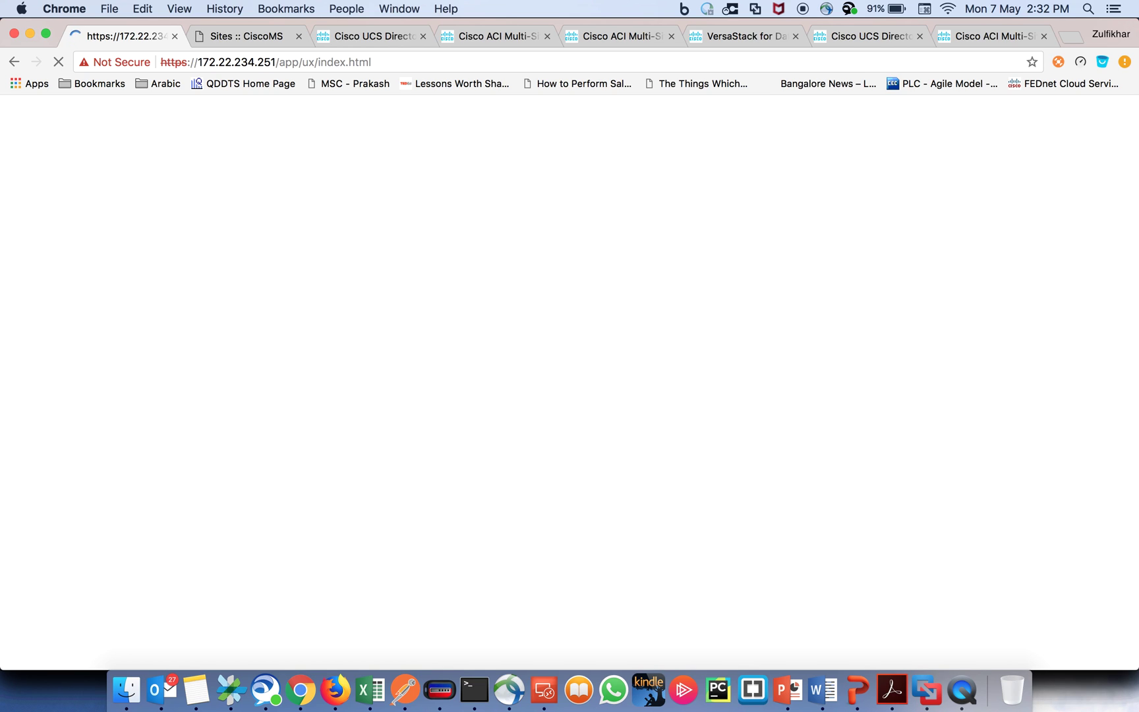
left_click(238, 43)
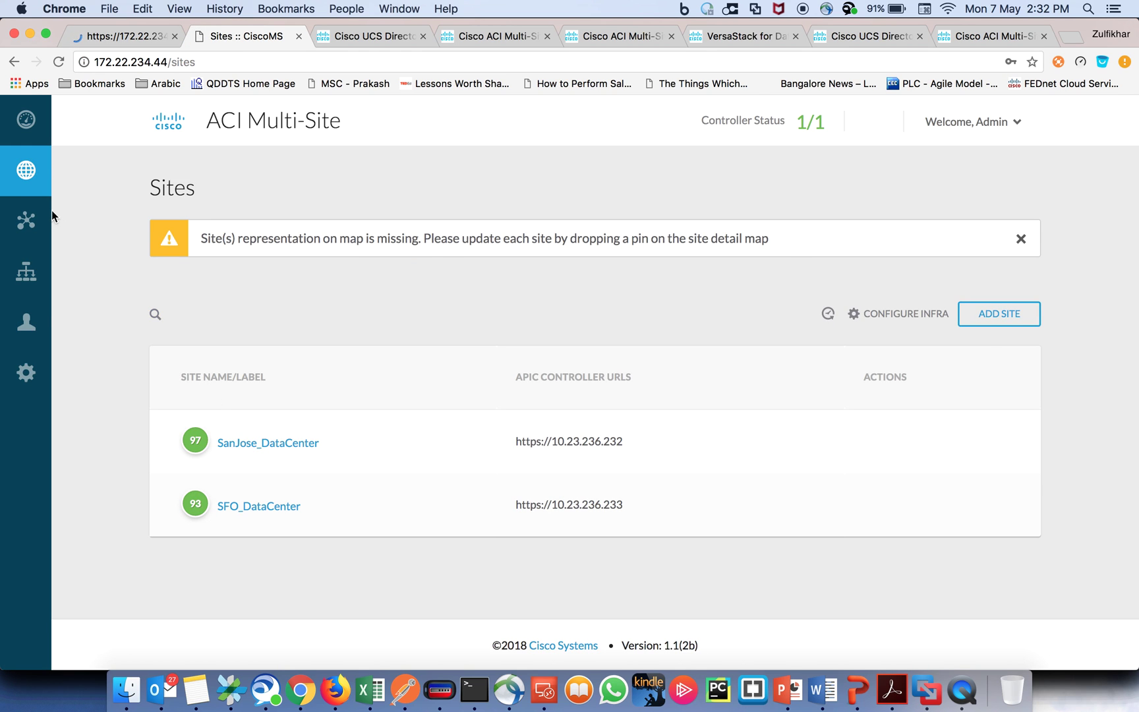
Step: Recheck the Multi-Site Schemas list, then return to UCS Director's loaded Converged page
mouse_move(56, 221)
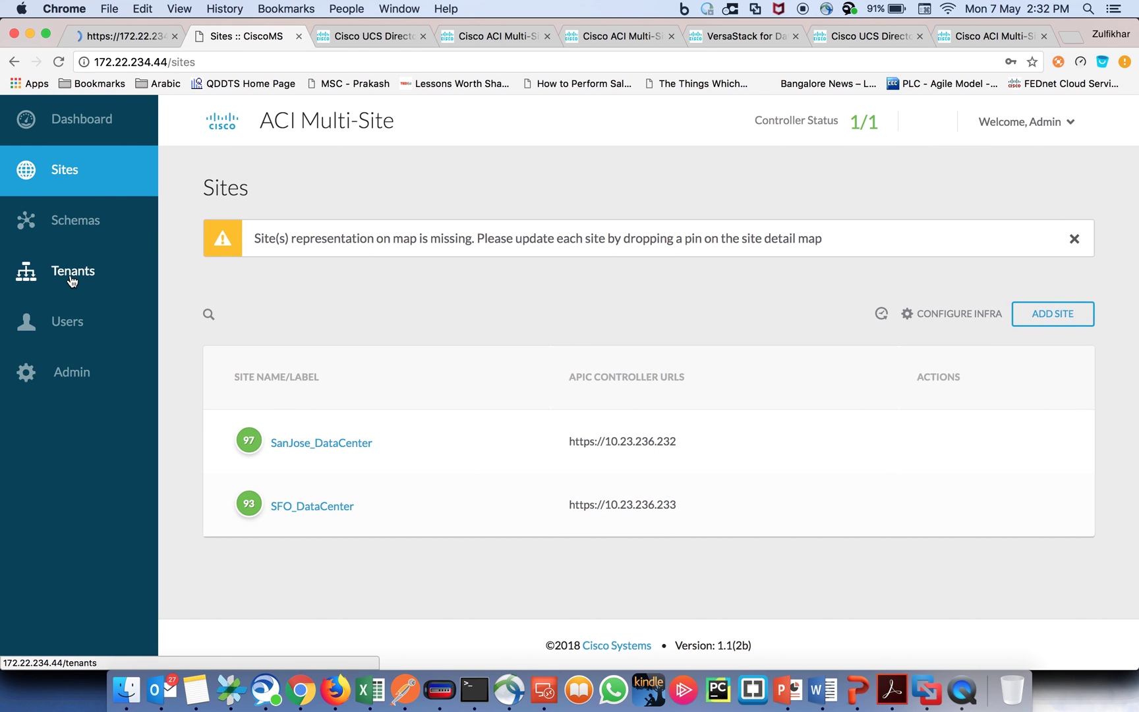
left_click(78, 226)
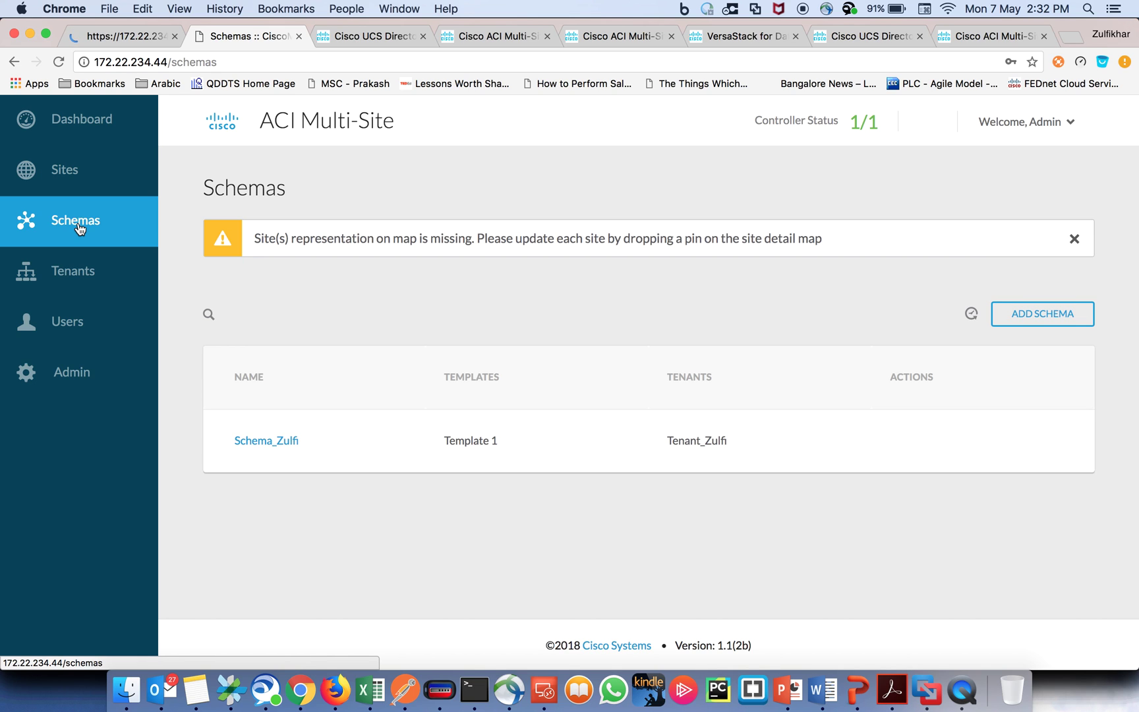
left_click(106, 39)
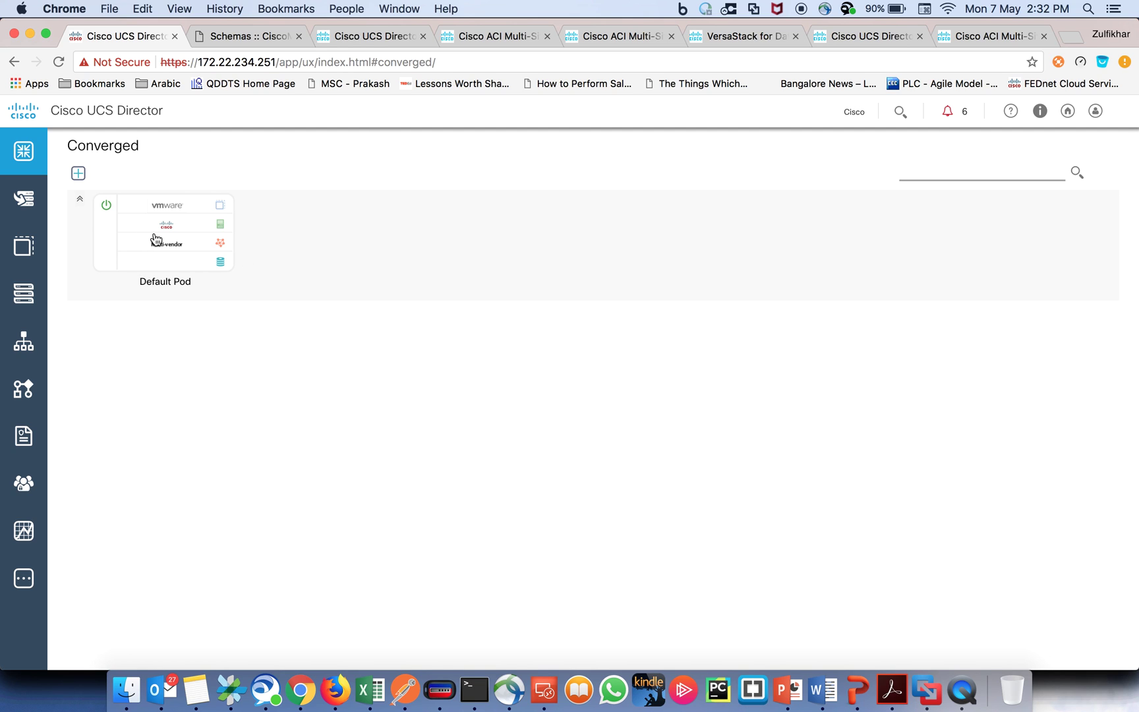
Step: Open the Default Pod and scroll its network devices across to the APIC and ACI_Multi_Site cards
left_click(156, 238)
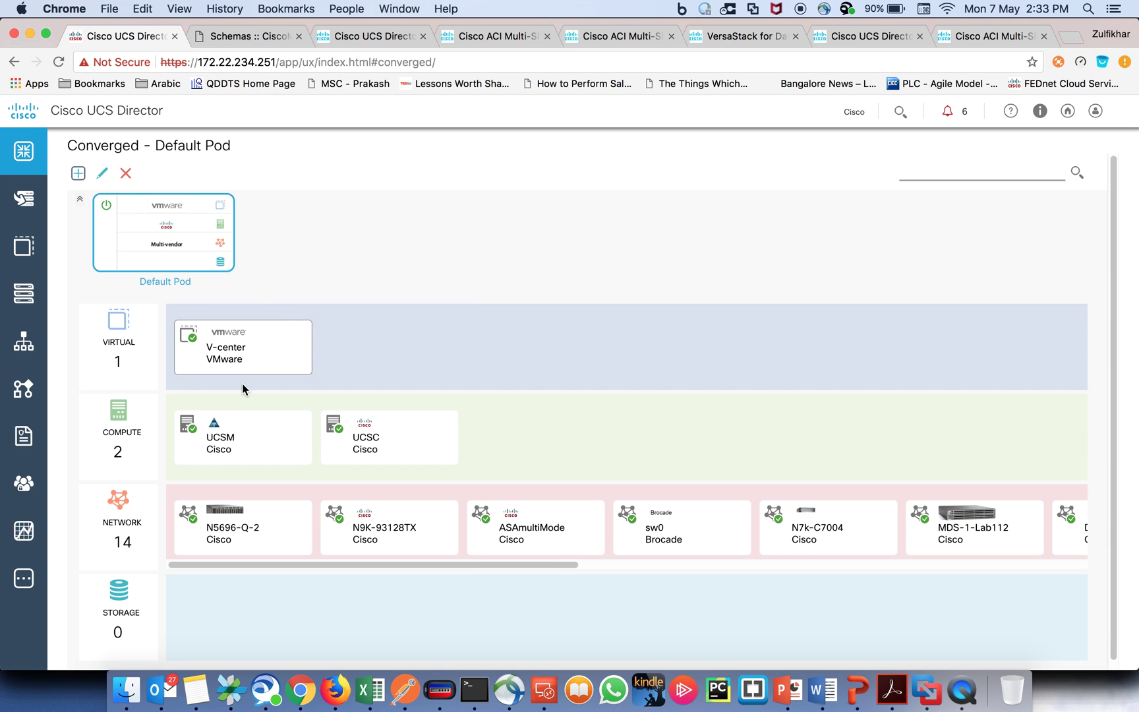
mouse_move(441, 450)
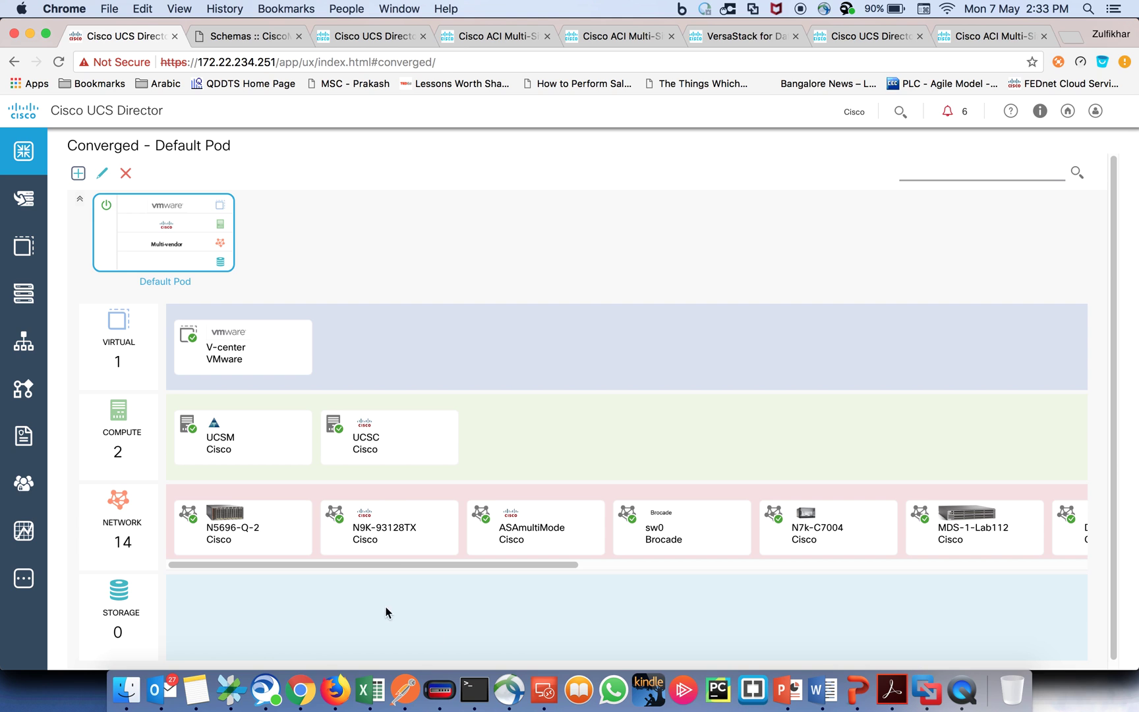
left_click_drag(378, 565, 670, 584)
left_click_drag(803, 564, 923, 571)
left_click_drag(798, 564, 907, 569)
mouse_move(708, 537)
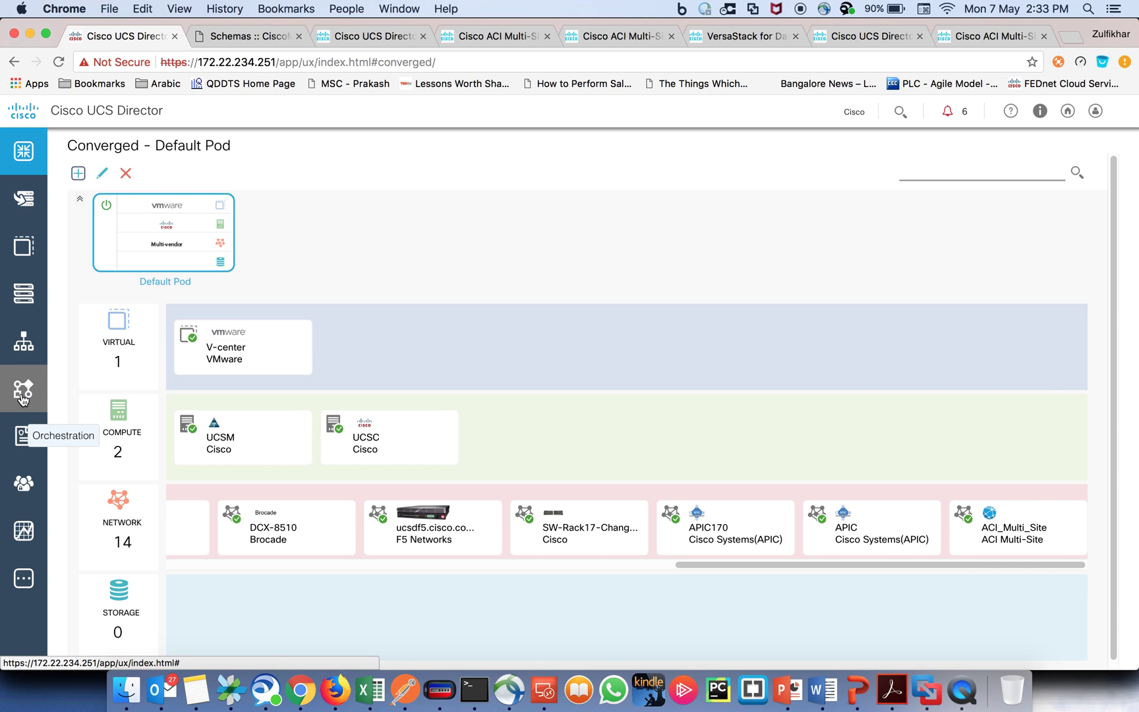
Step: Browse Administration > Physical Accounts to Multi-Domain Managers and select the ACI_Multi_Site account
left_click(23, 481)
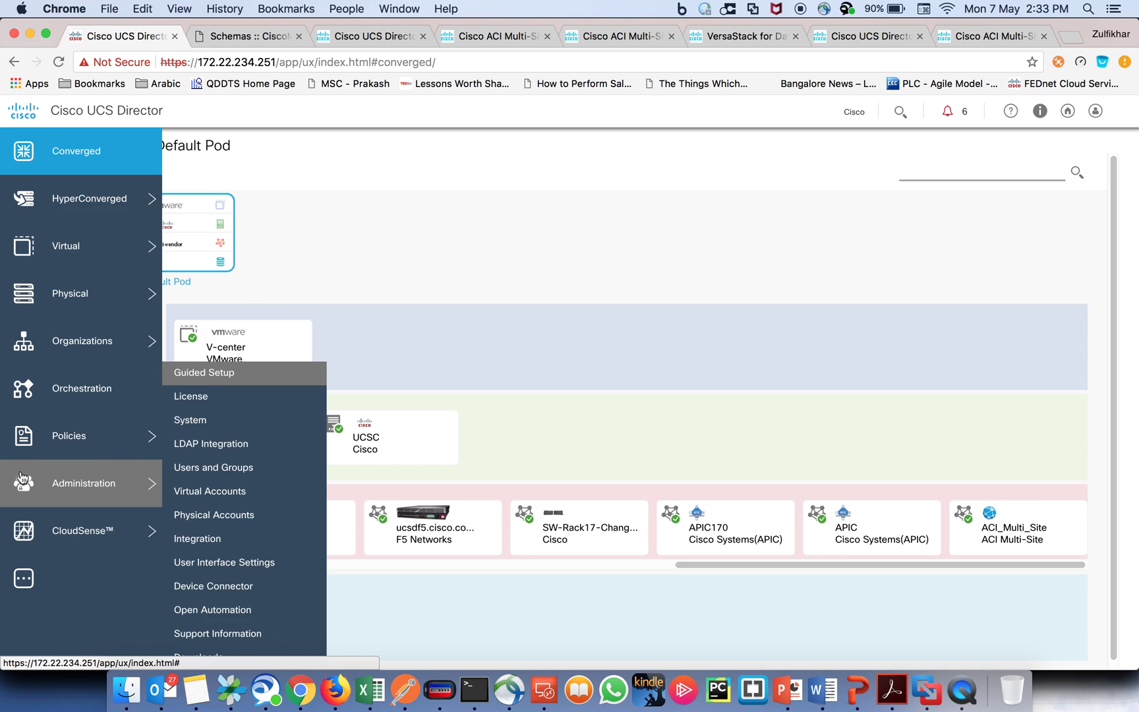
left_click(239, 515)
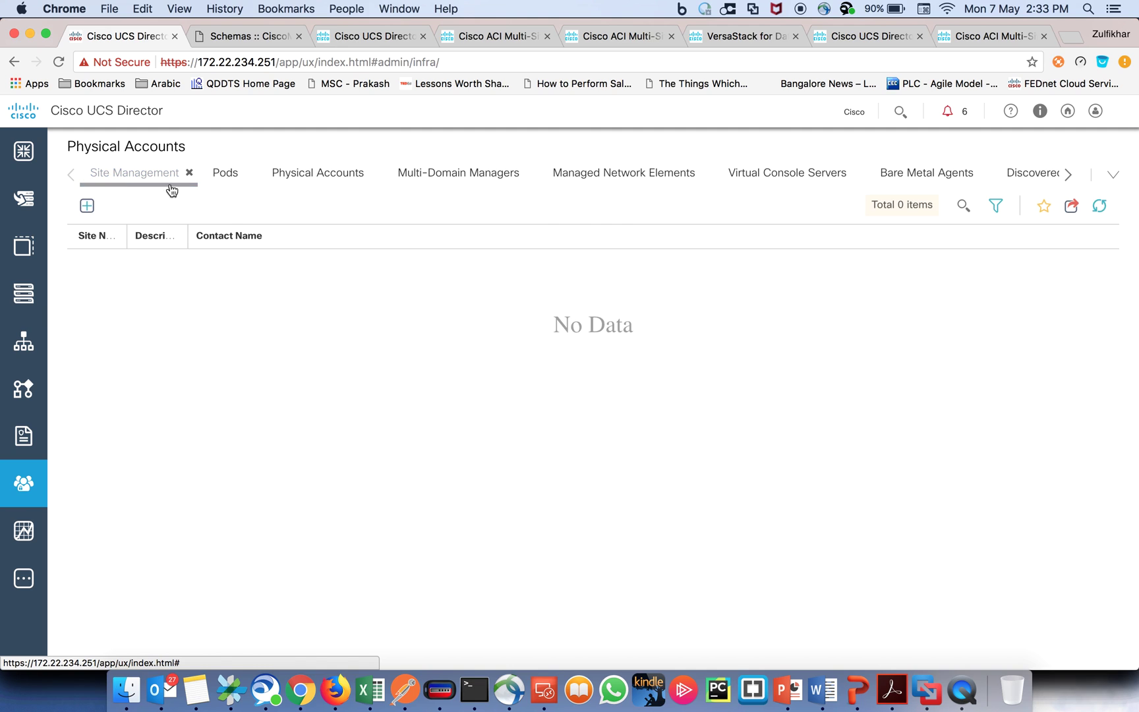
left_click(224, 176)
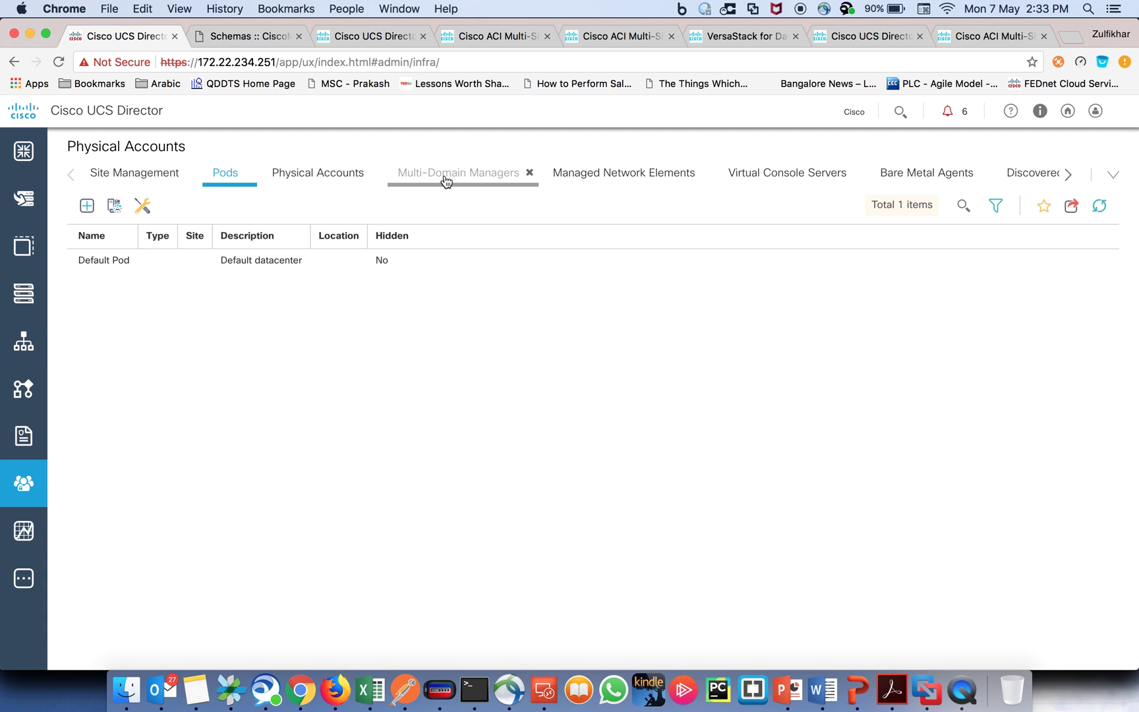
left_click(322, 182)
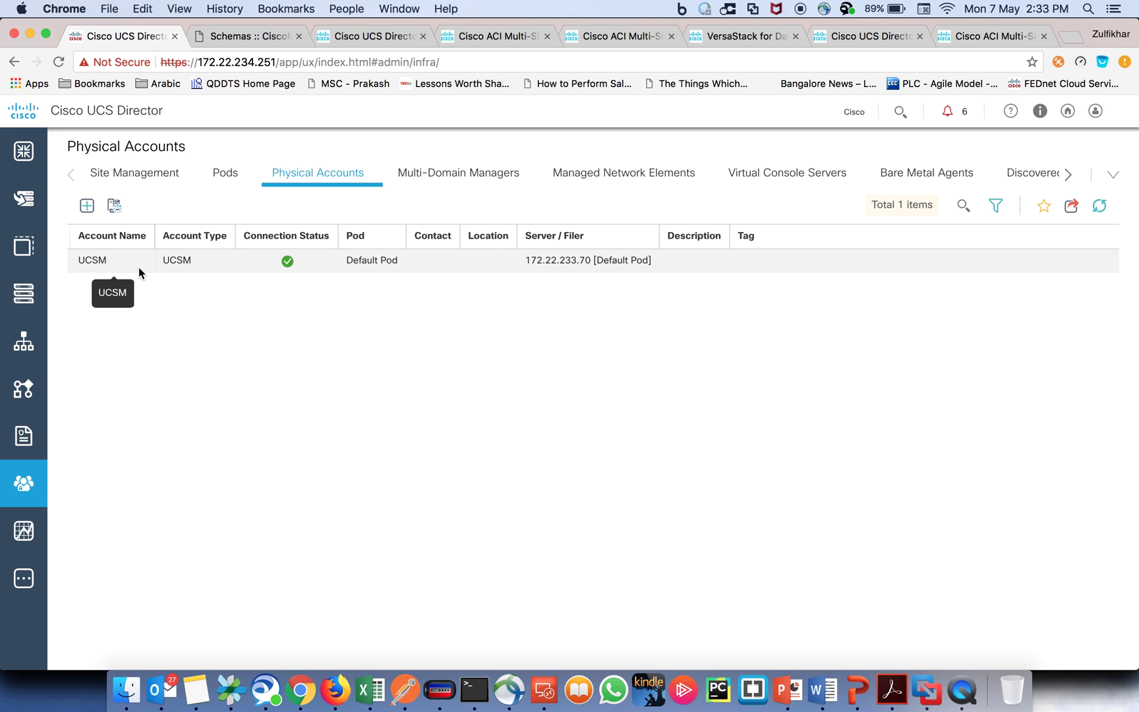
left_click(620, 179)
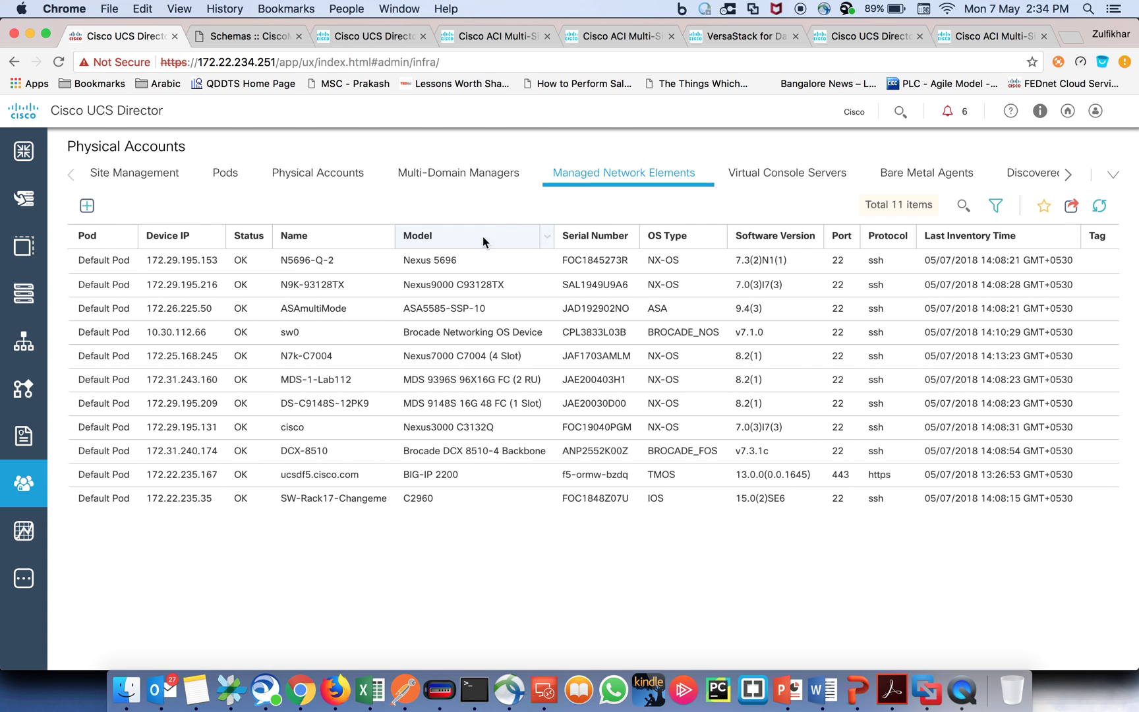
left_click(458, 177)
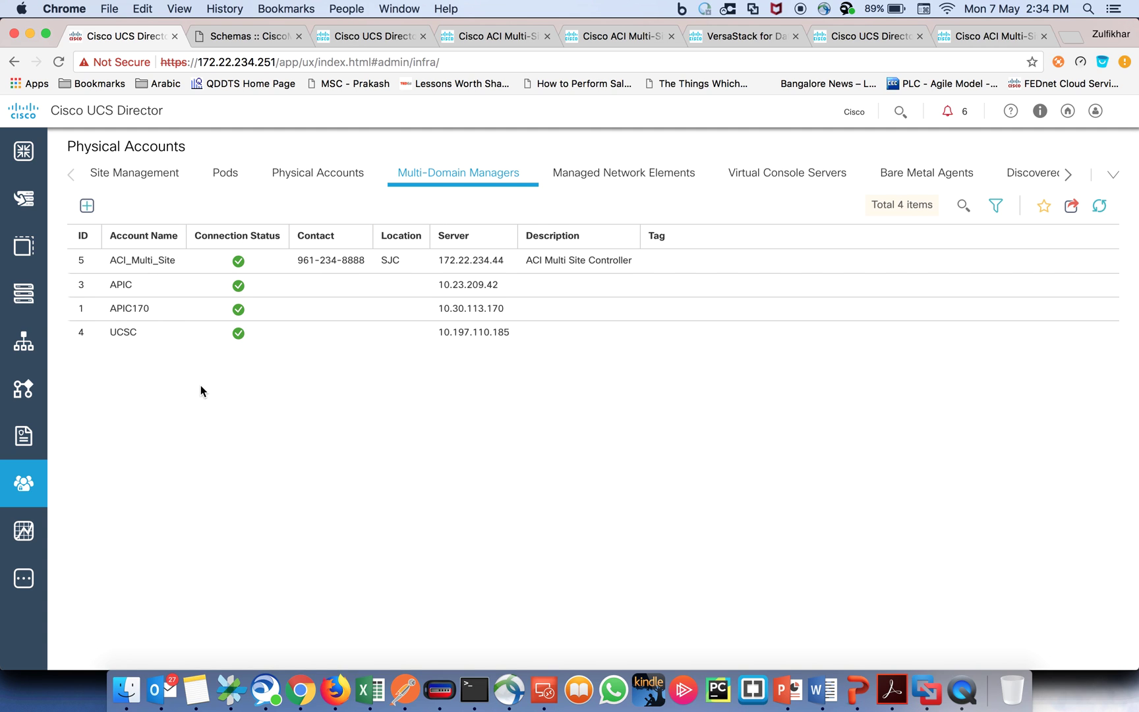
left_click(169, 263)
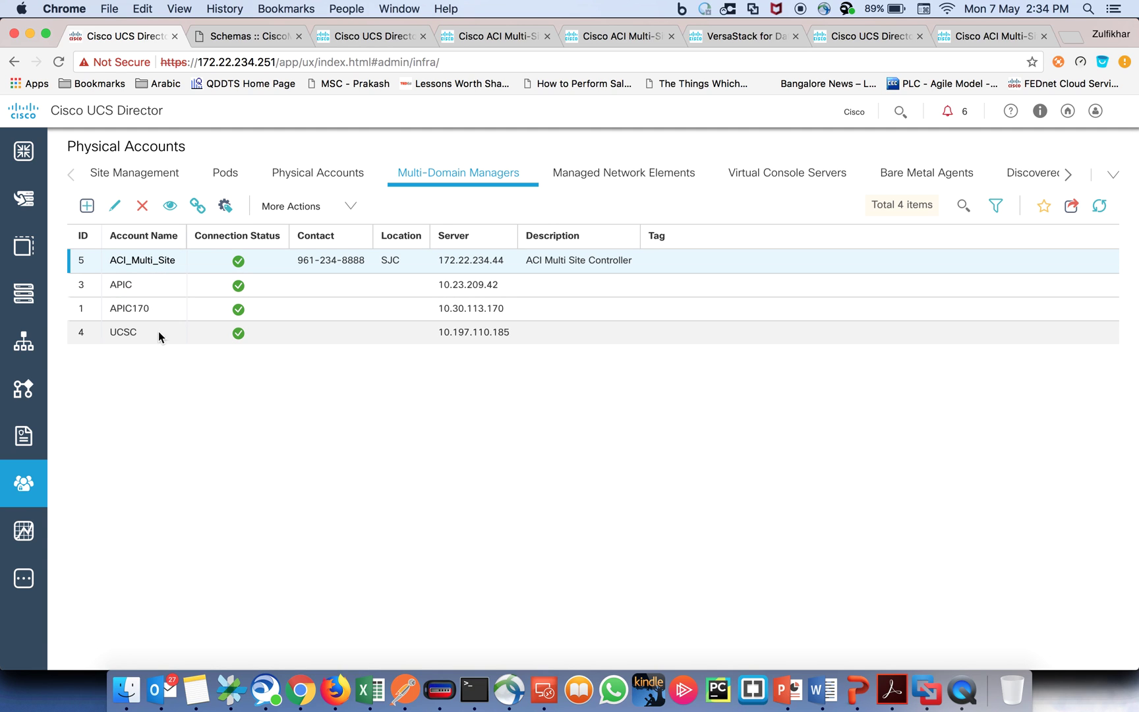
left_click(115, 206)
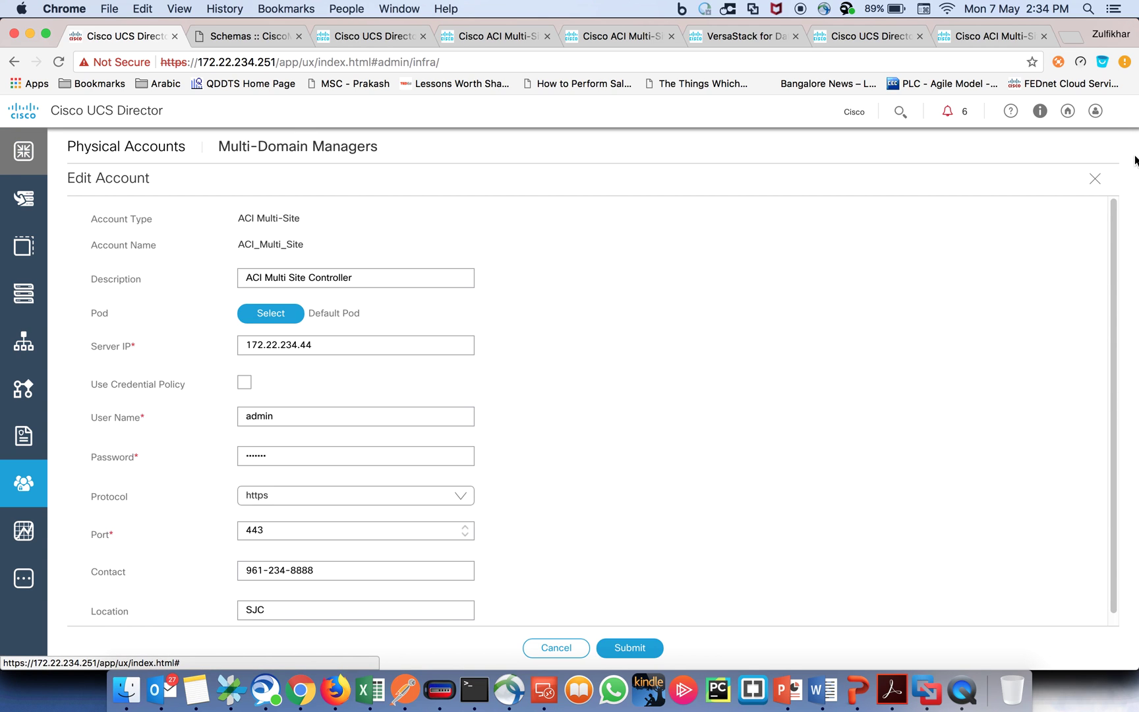
left_click(1094, 178)
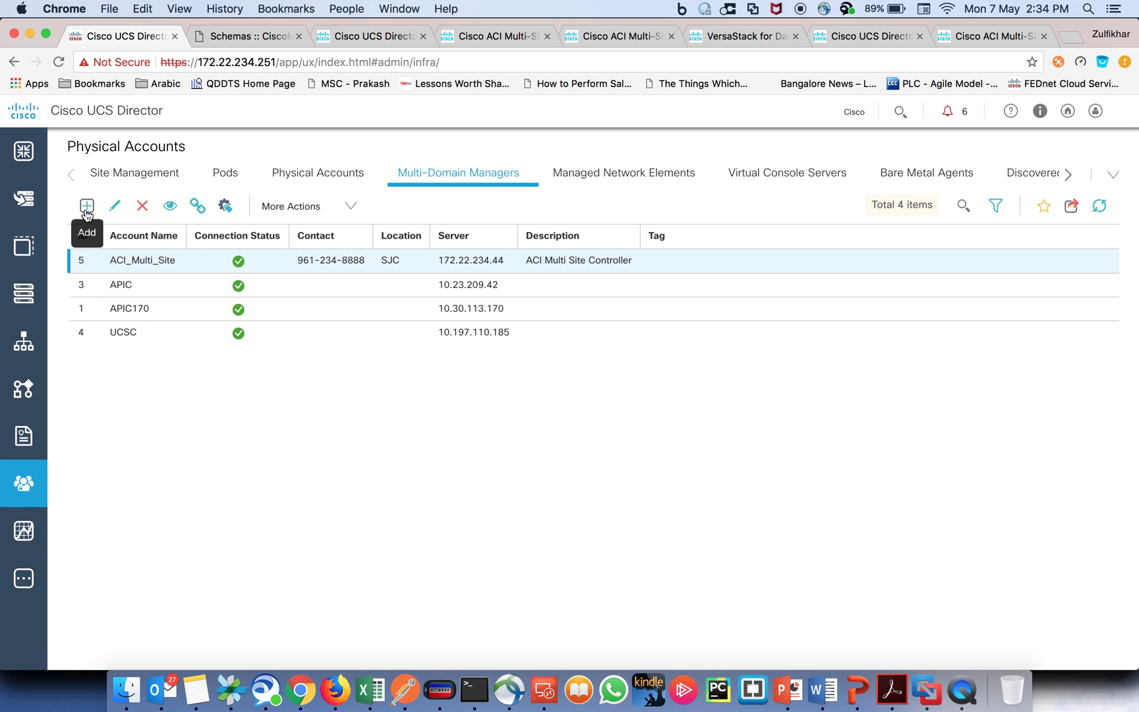
left_click(115, 207)
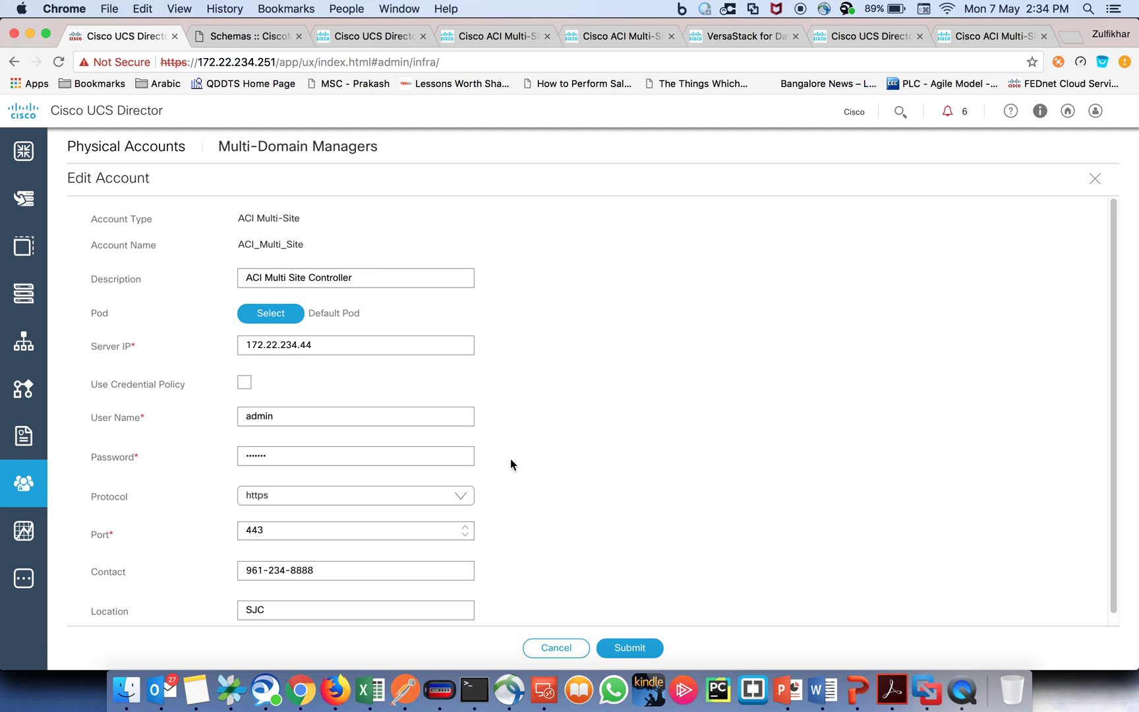
left_click(558, 646)
left_click(87, 202)
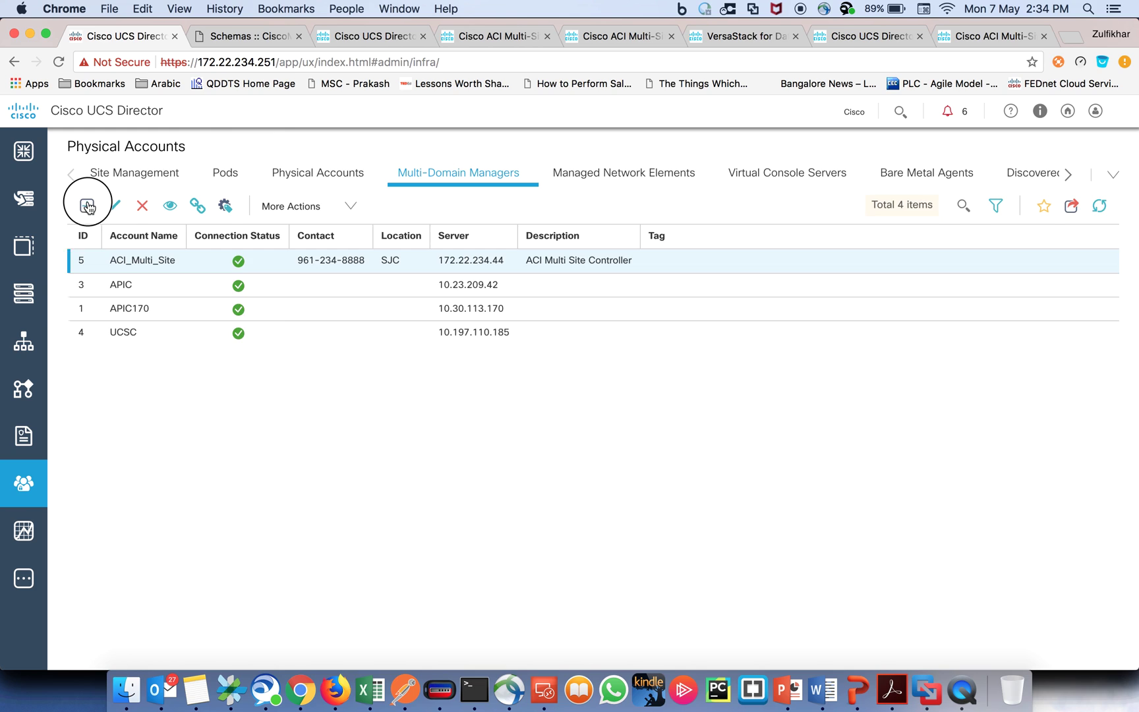
left_click(284, 224)
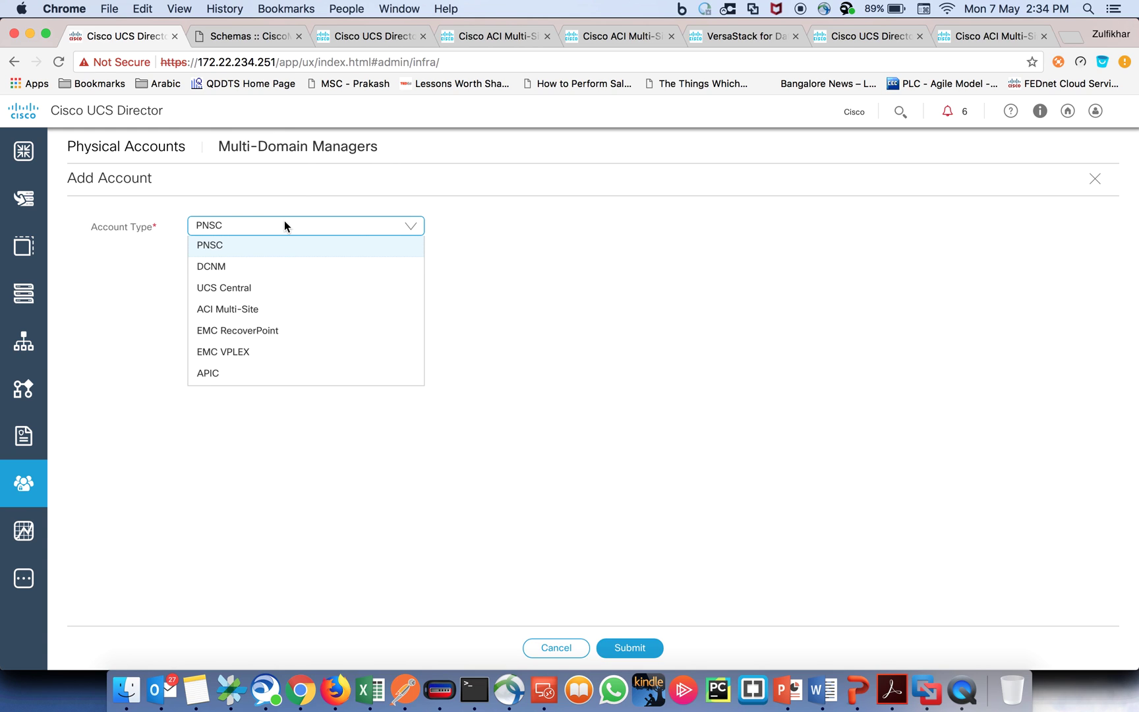
left_click(277, 310)
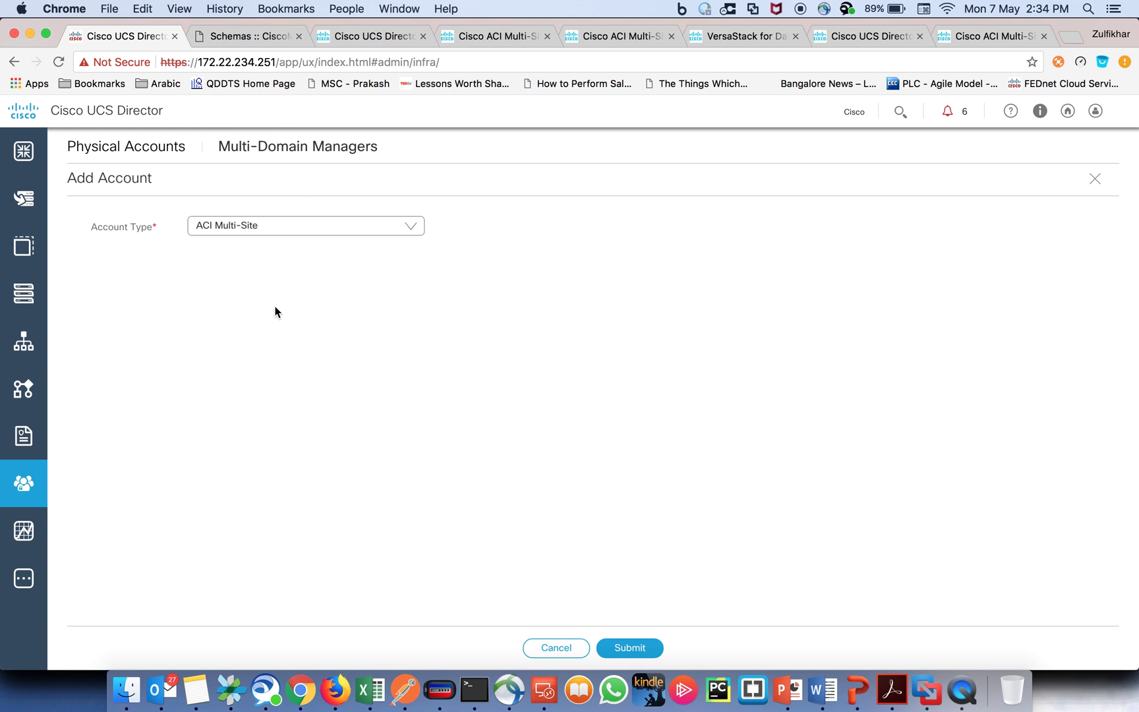
left_click(629, 648)
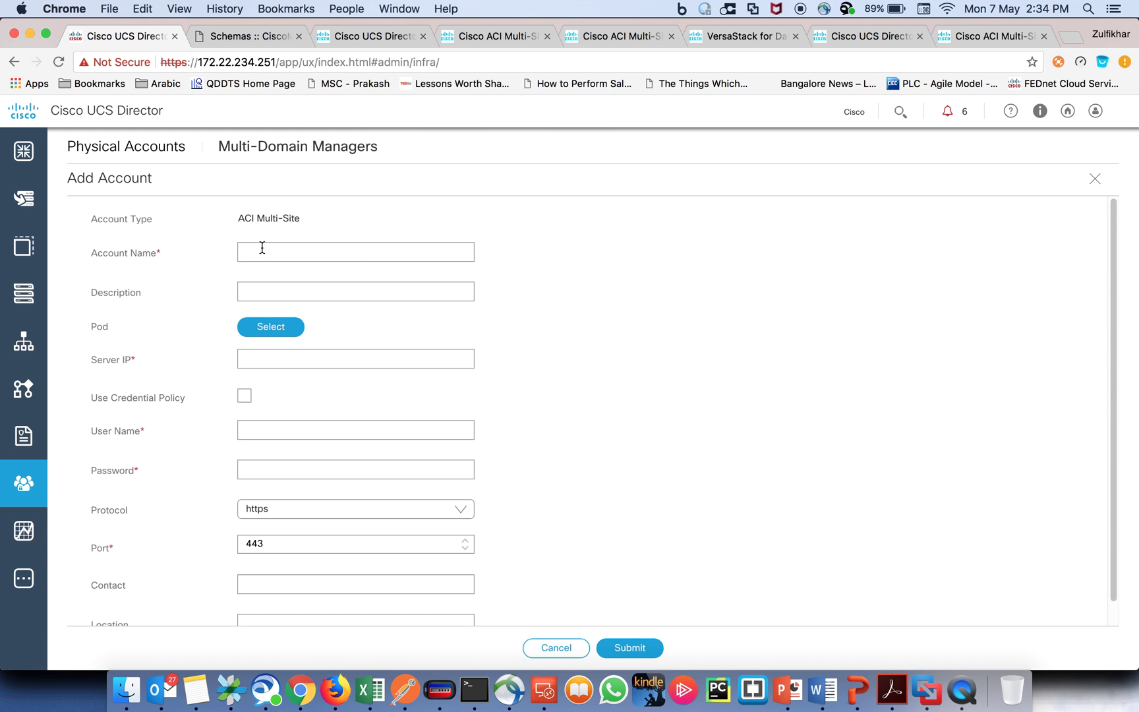
left_click(1094, 179)
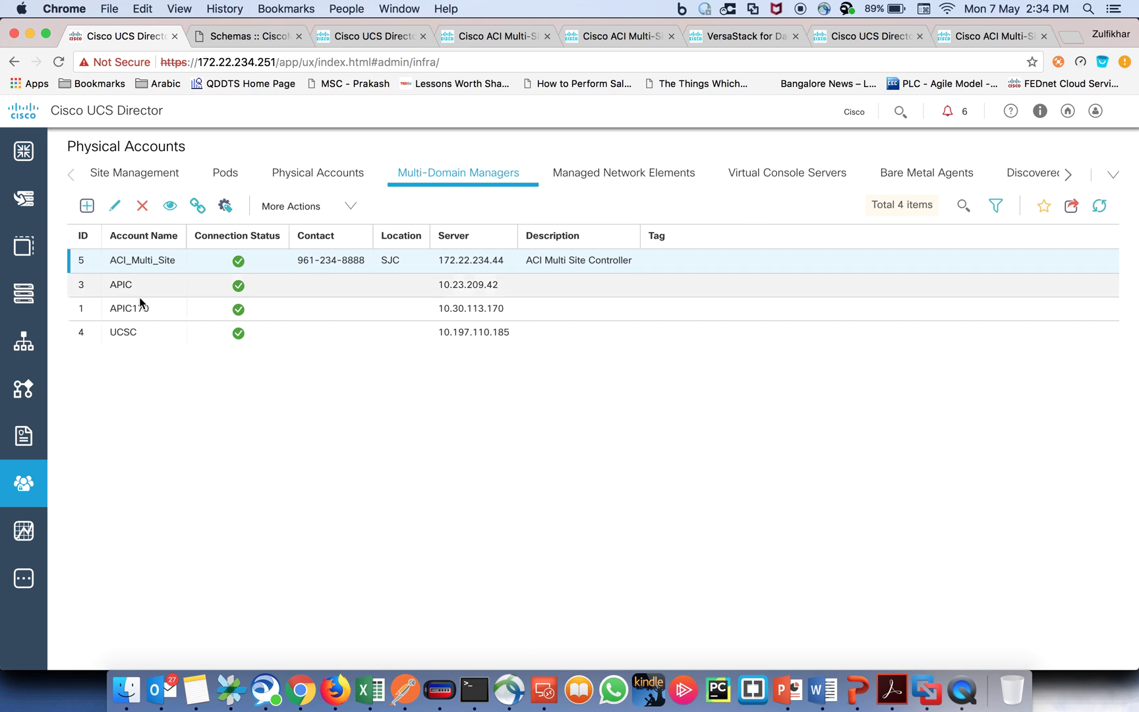
left_click(114, 206)
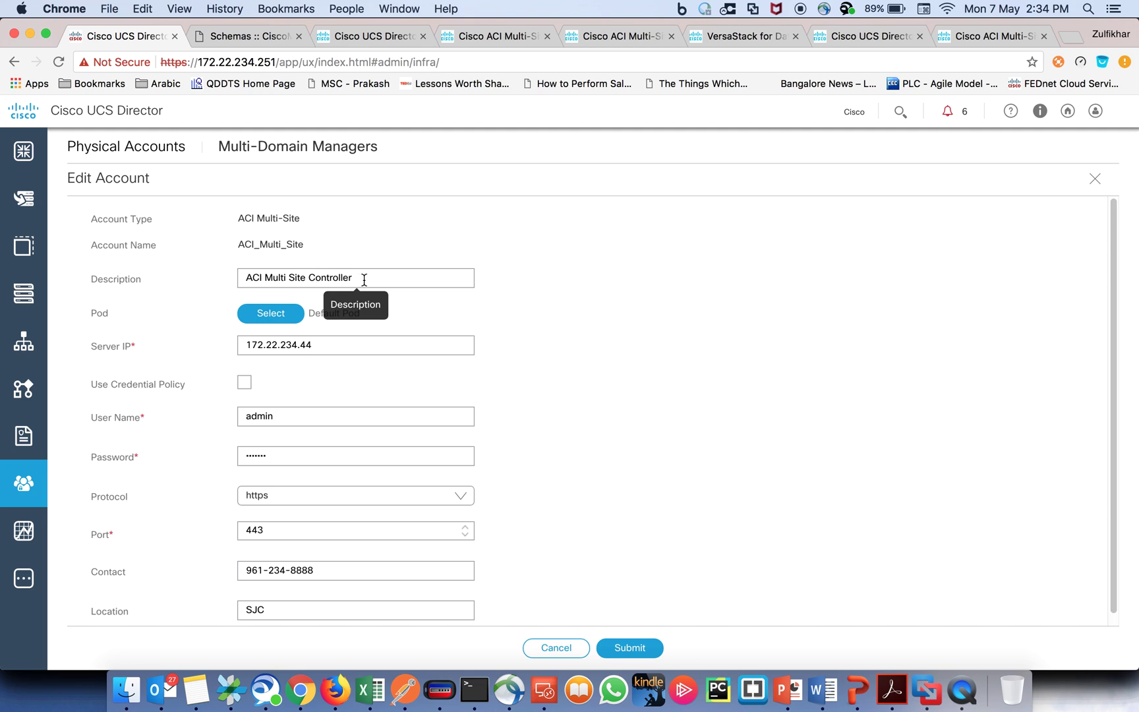
left_click_drag(371, 280, 204, 284)
scroll(201, 321, "down", 1)
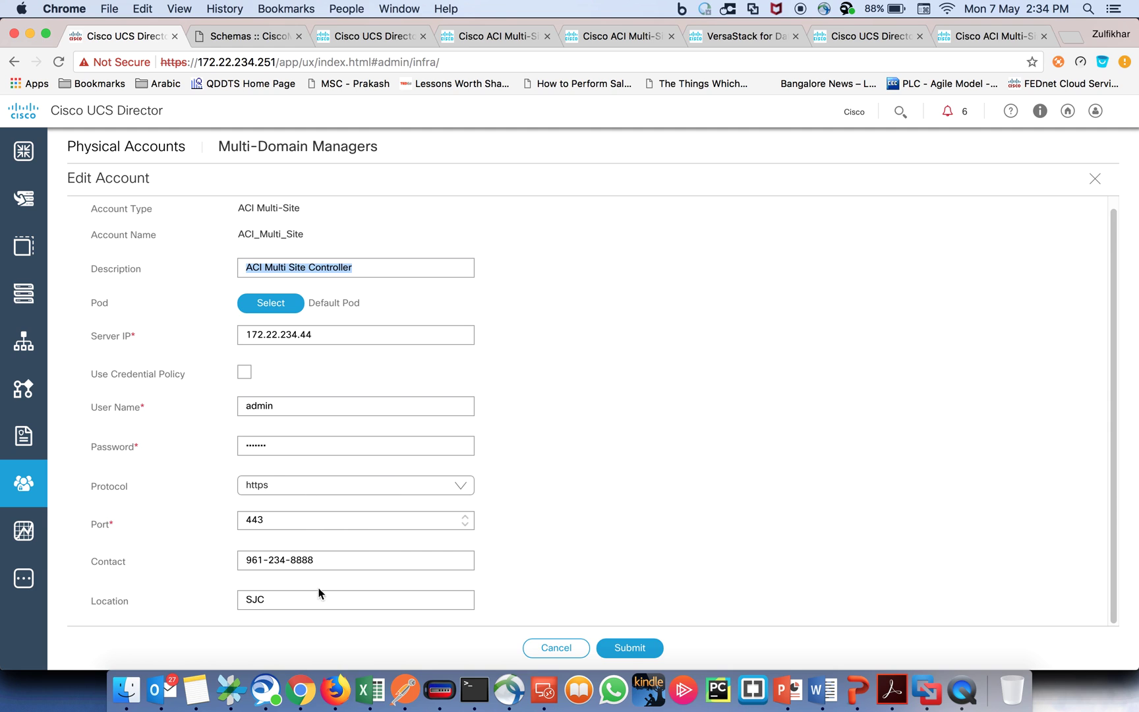
left_click(636, 651)
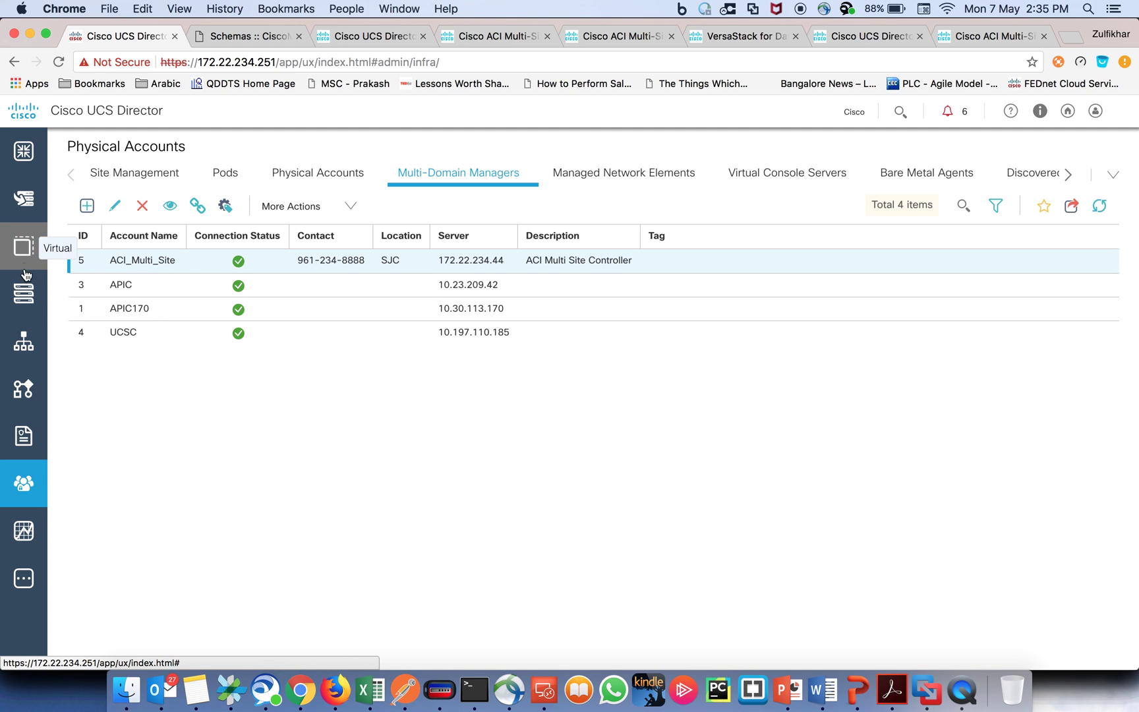
Step: Show the ACI_Multi_Site account summary under Physical > Network > ACI Multi-Site Accounts
left_click(23, 293)
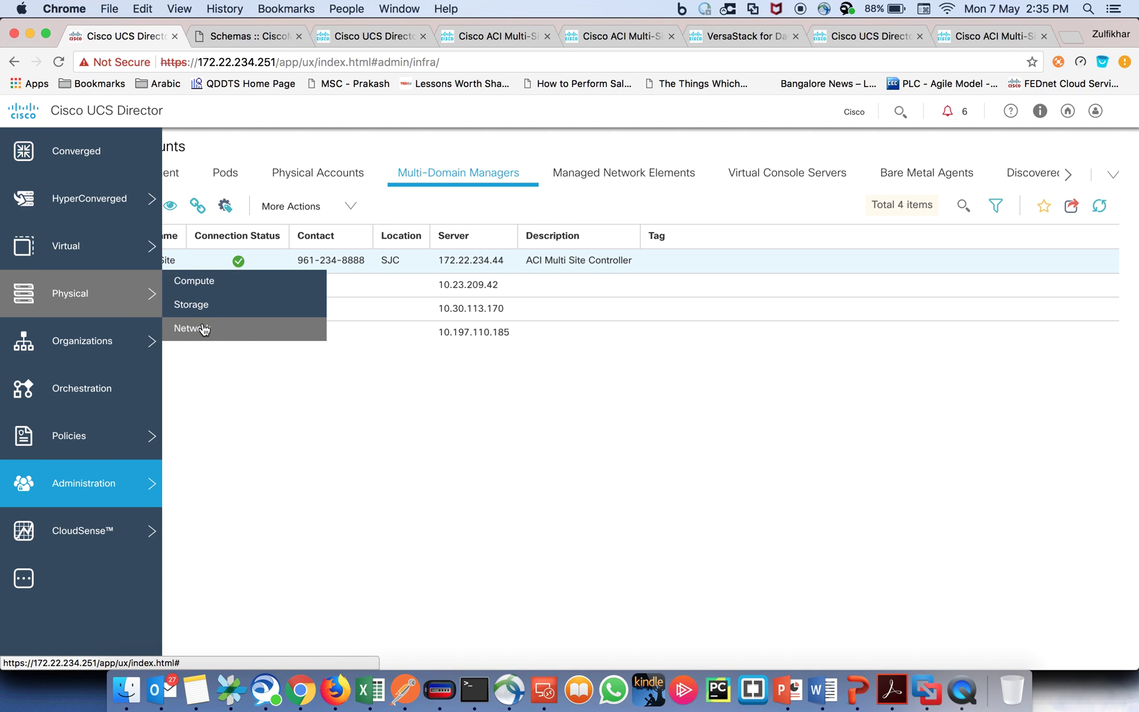
left_click(202, 324)
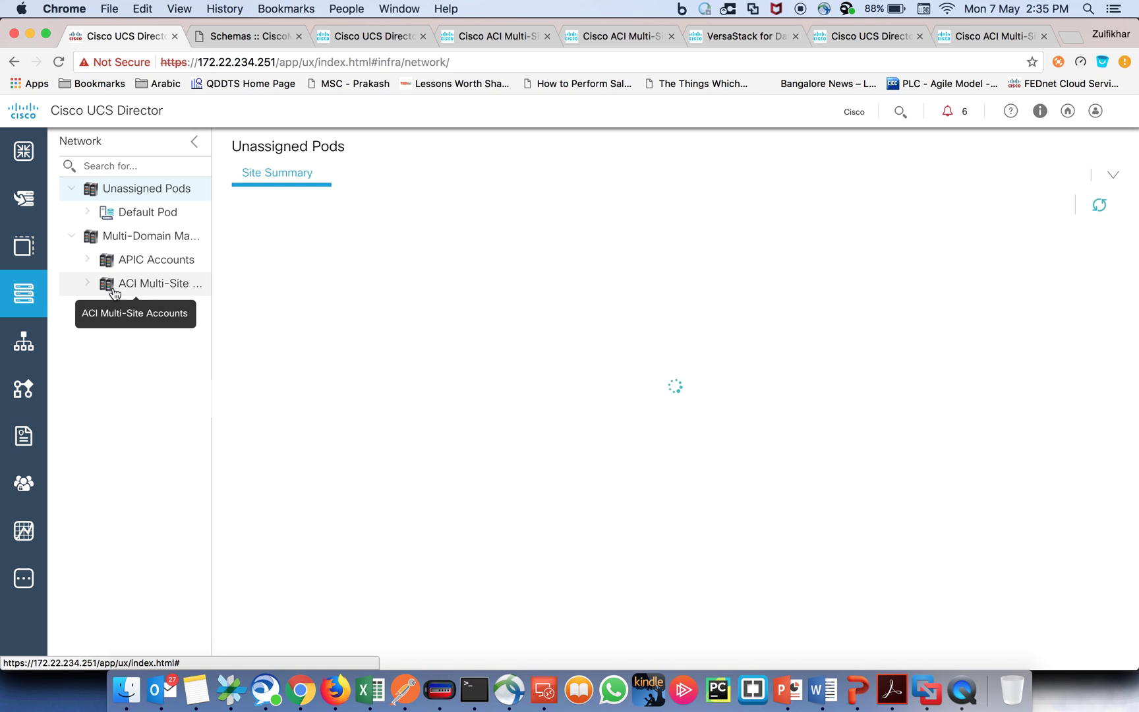
left_click(88, 284)
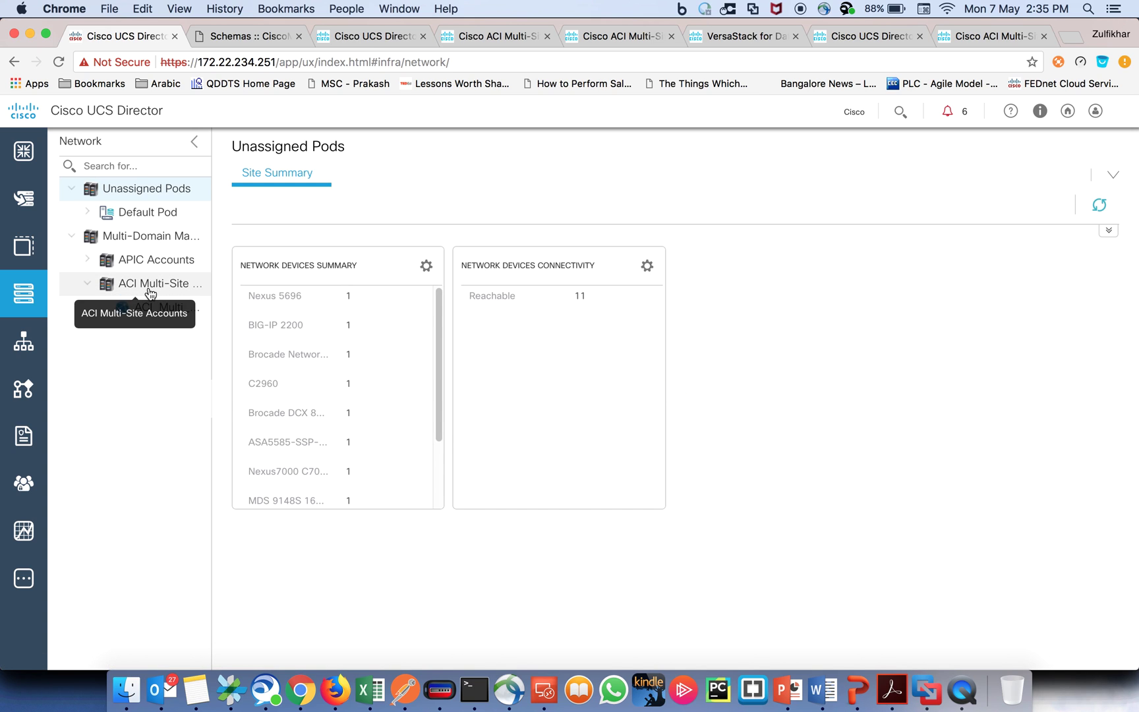
left_click(156, 312)
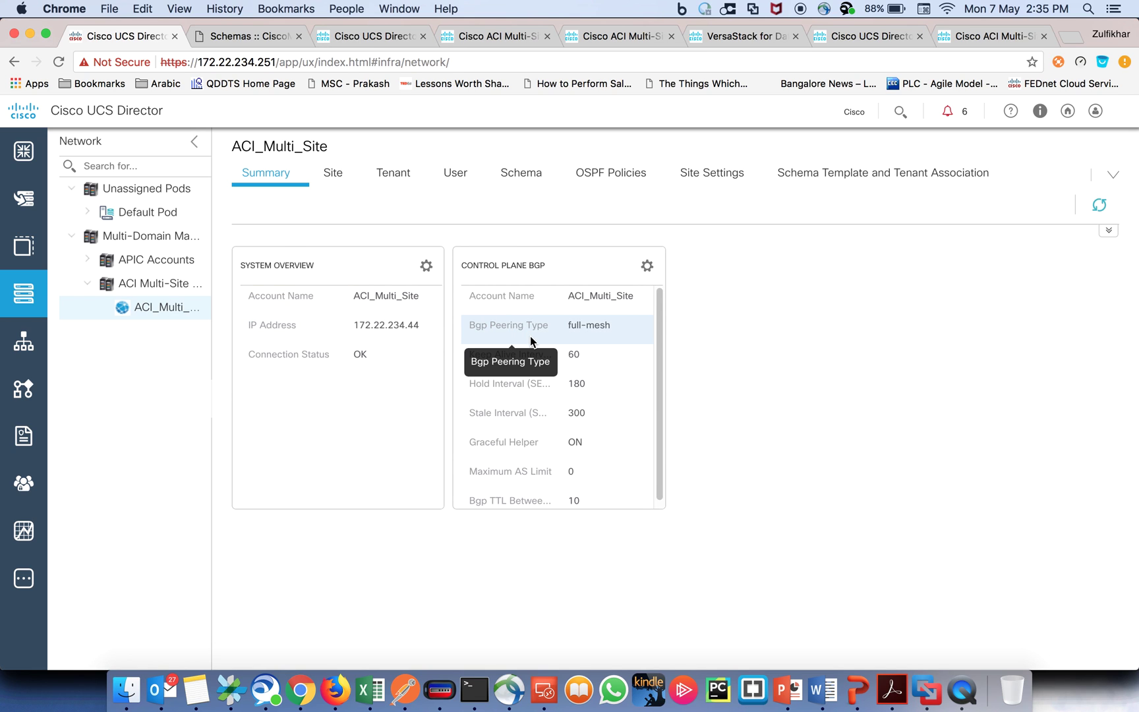
scroll(533, 381, "down", 1)
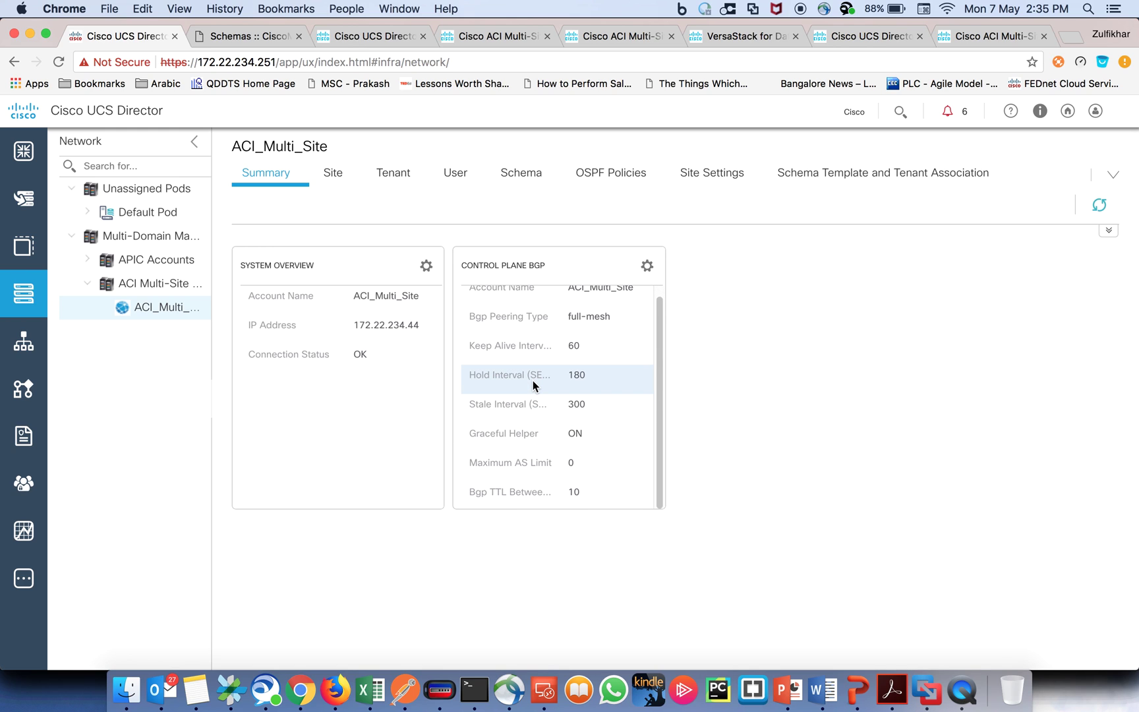
Step: Review the account's Site, Tenant, User and Schema tabs, then go to Orchestration Workflows
left_click(333, 179)
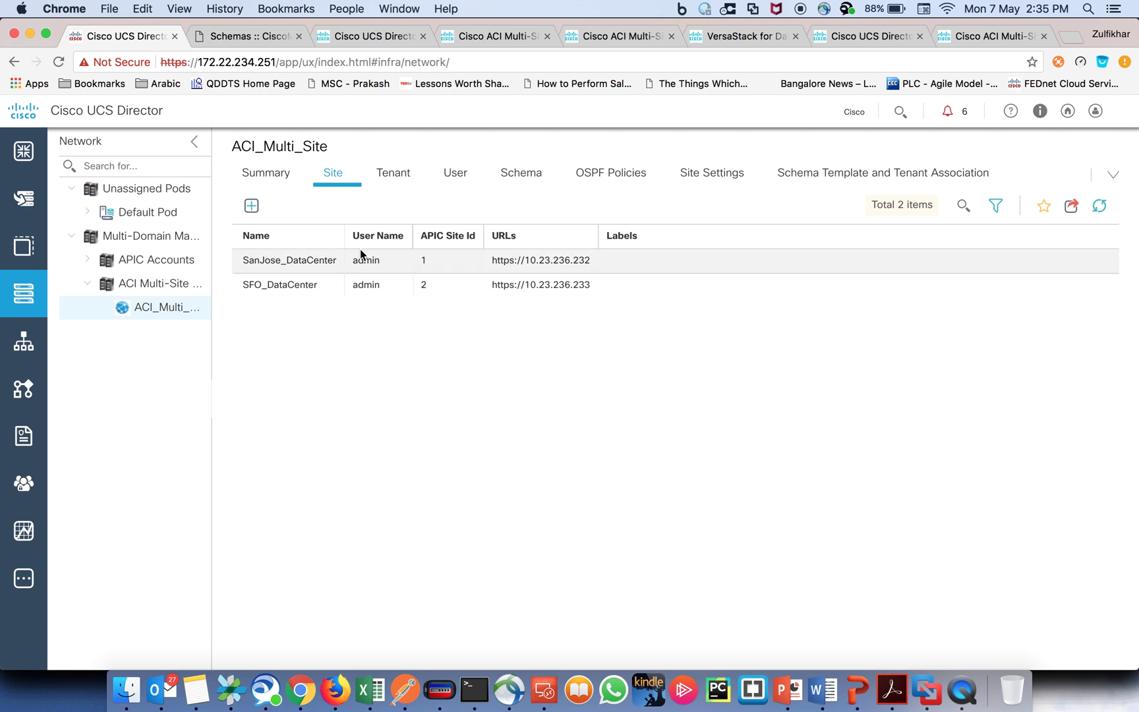
left_click(394, 182)
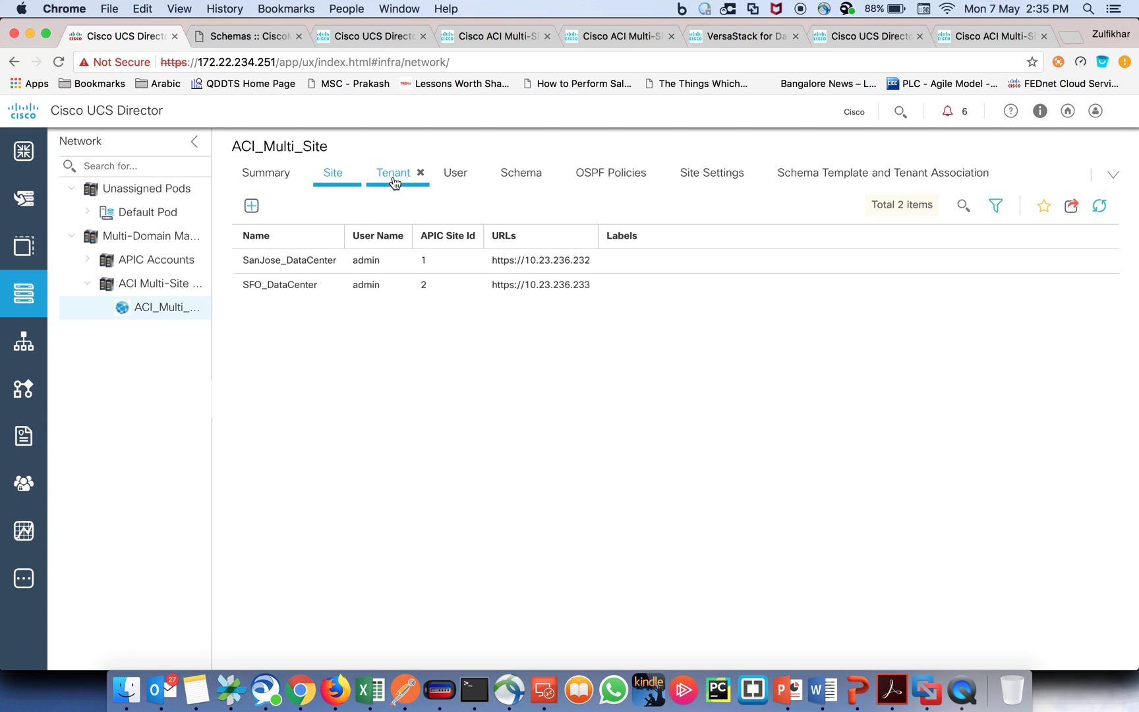
left_click(455, 181)
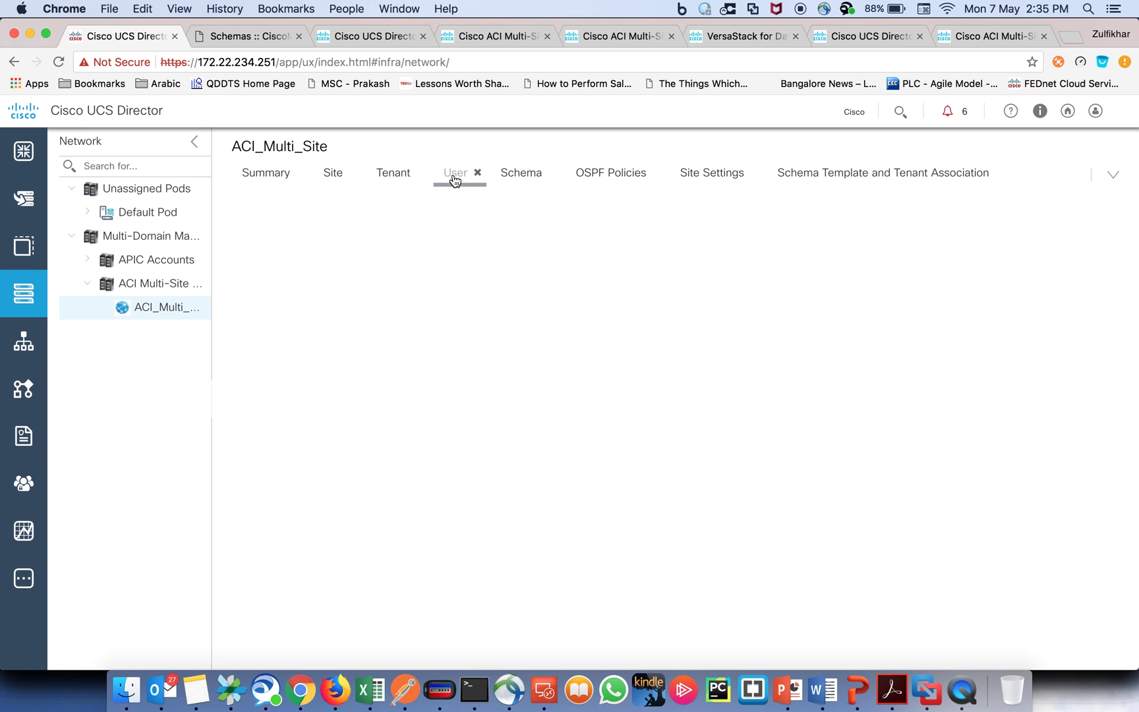
left_click(521, 181)
double_click(364, 258)
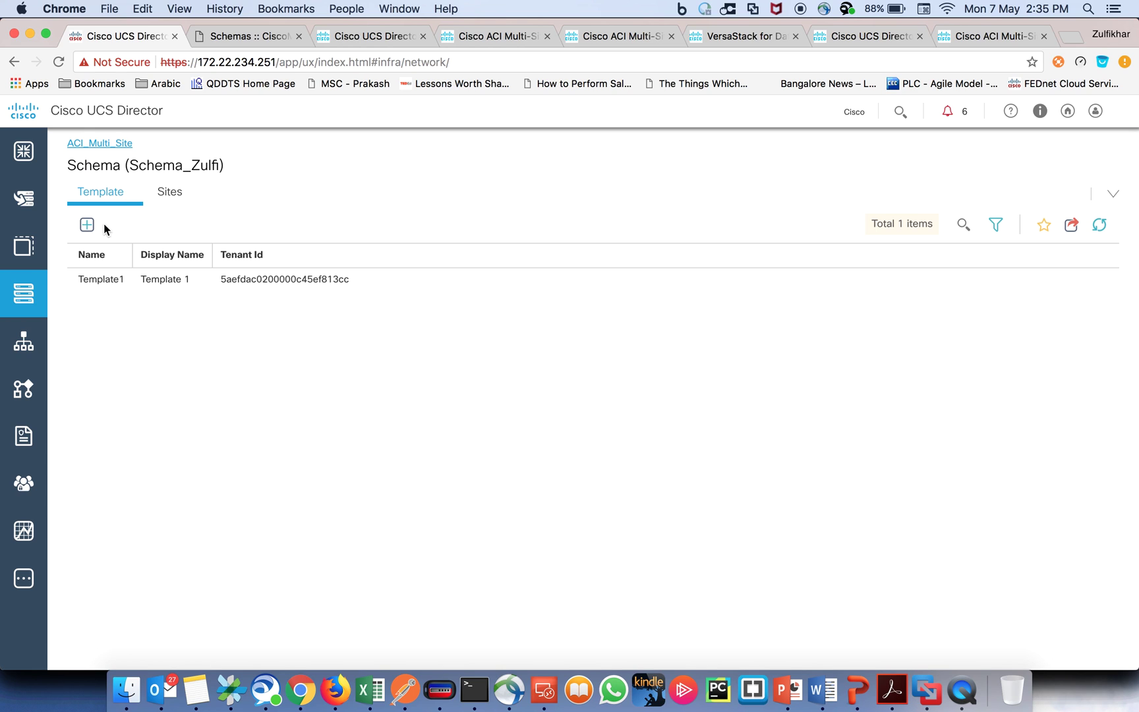
left_click(110, 144)
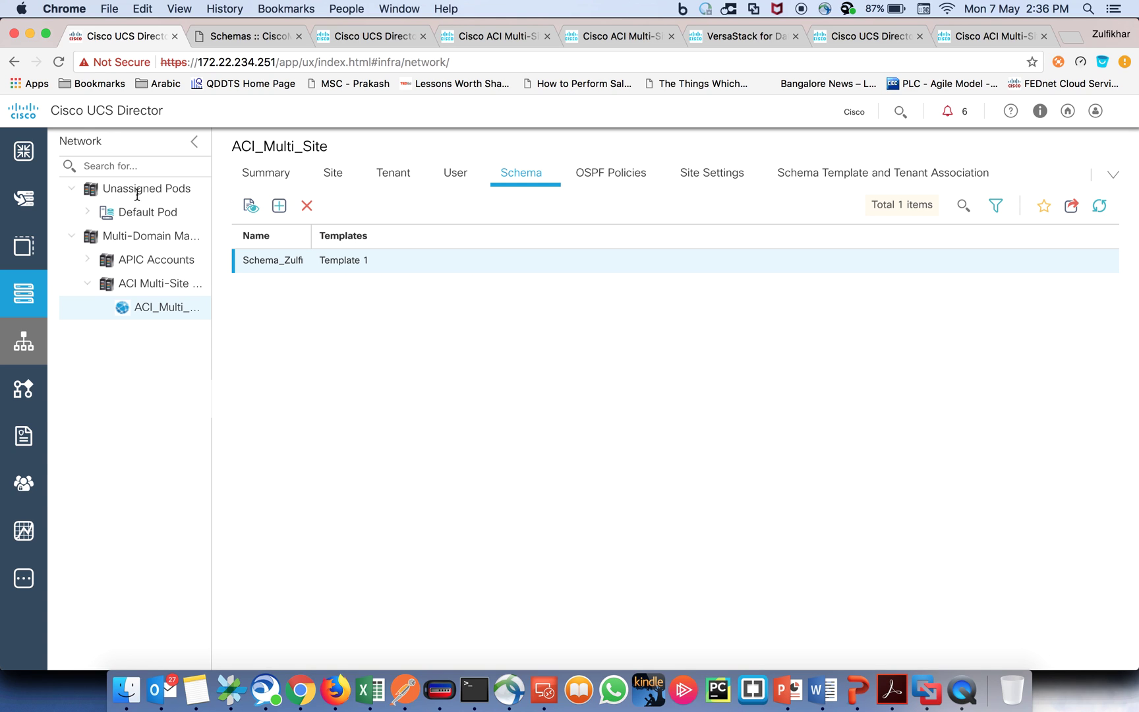
left_click(29, 394)
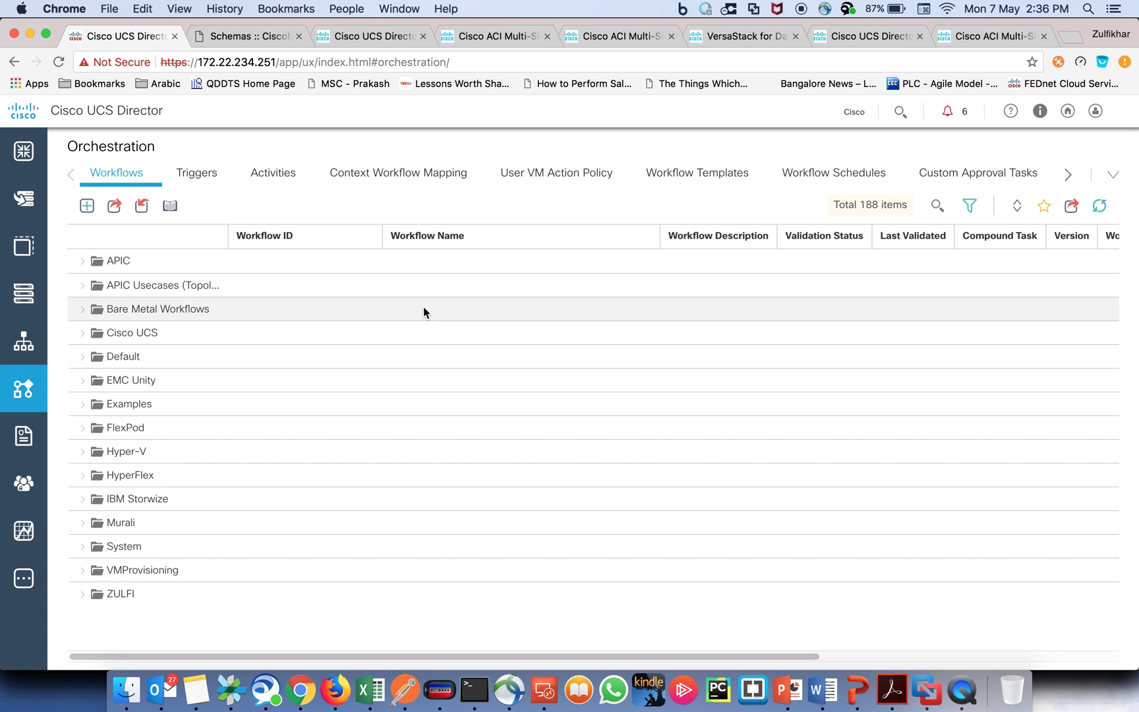
Step: Open ZULFI workflow 203 in the Workflow Designer and show the Basic UC PowerPoint slide
left_click(82, 596)
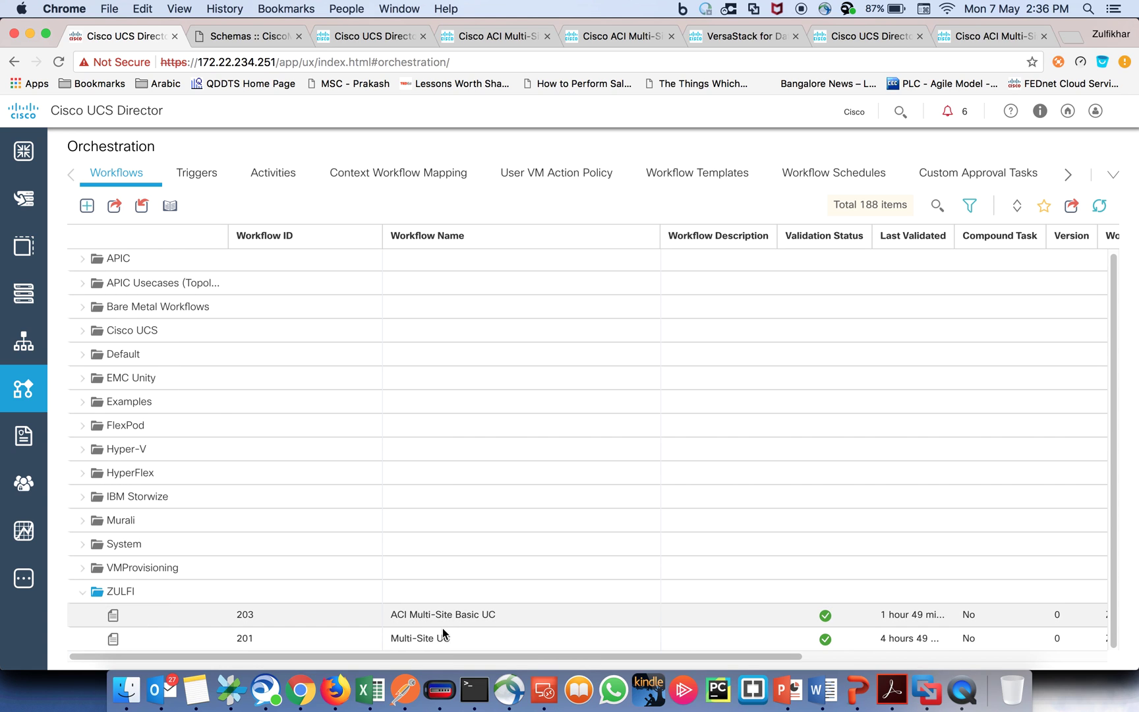
double_click(445, 617)
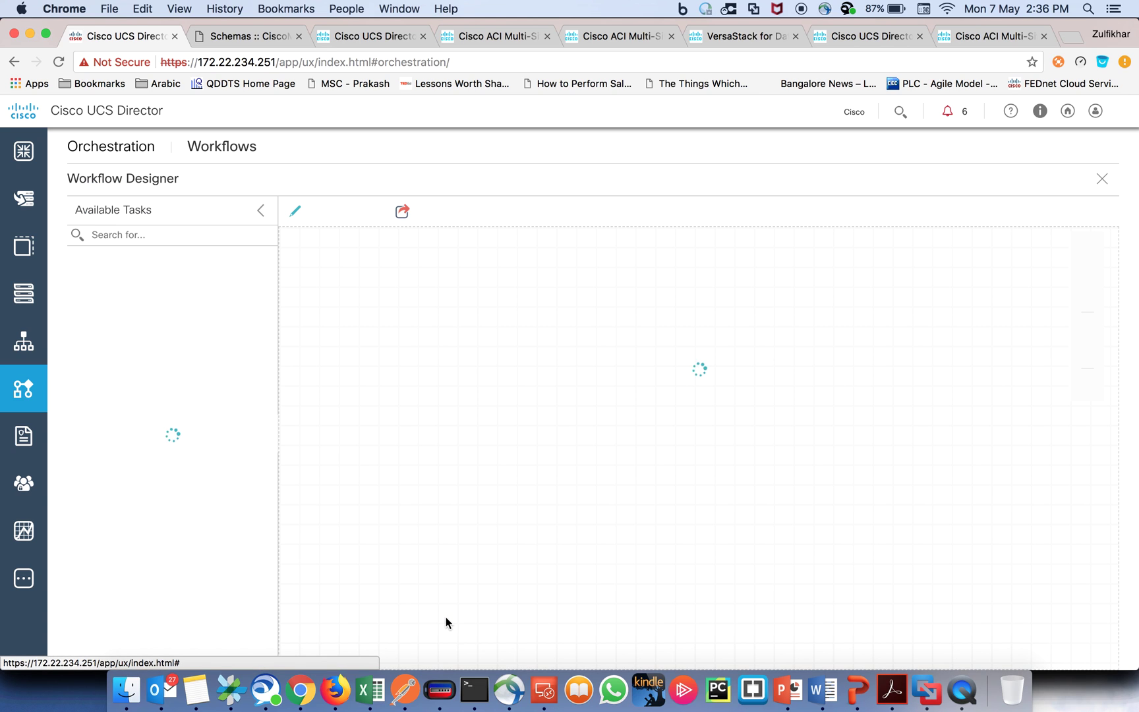
left_click(789, 692)
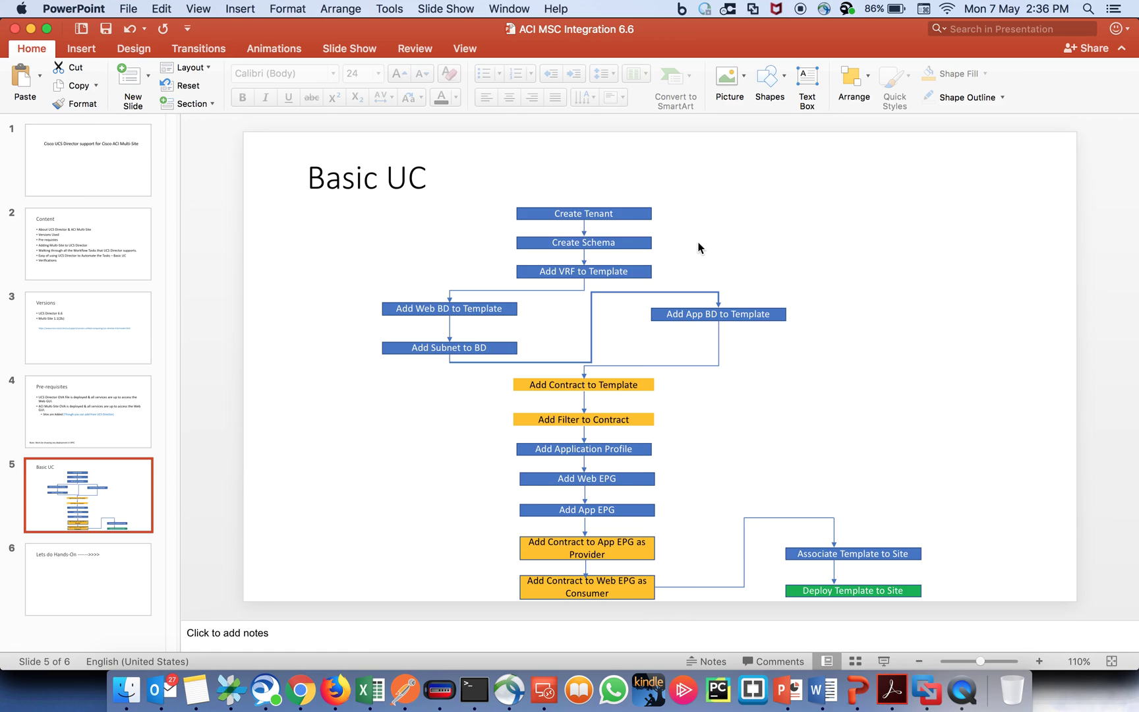
Step: Look over the Multi-Site Tenants page, opening the Add Tenant form and closing it unsaved
key("super+Tab")
left_click(245, 36)
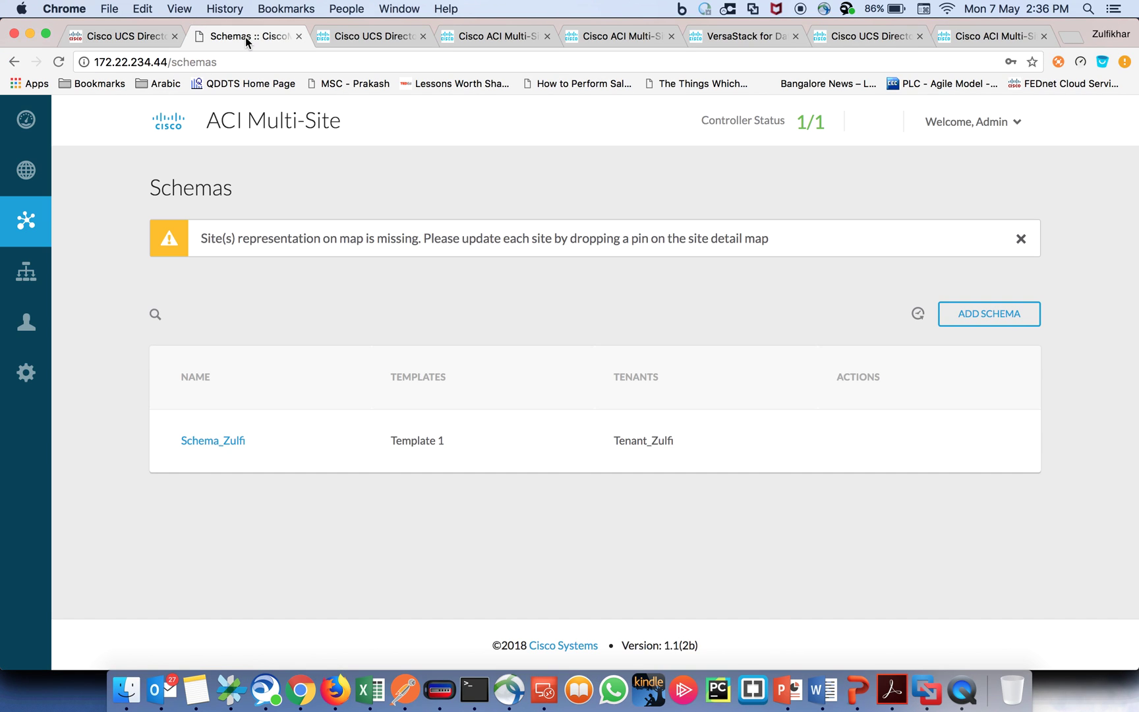
mouse_move(26, 277)
left_click(85, 282)
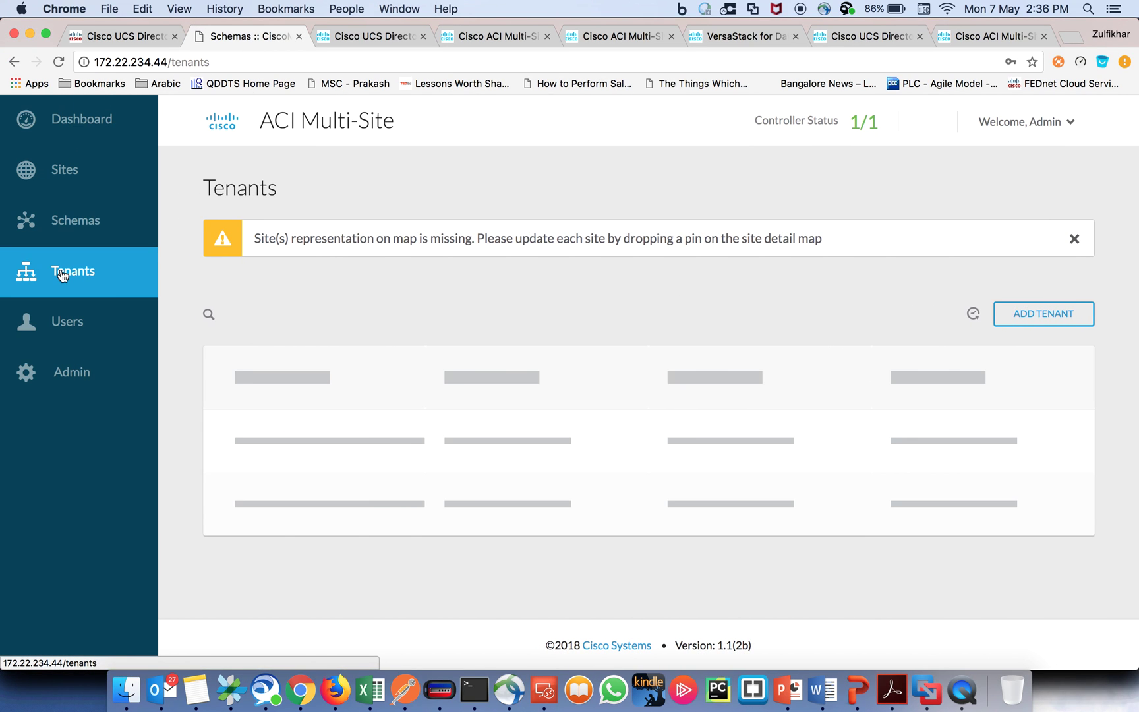
left_click(1007, 316)
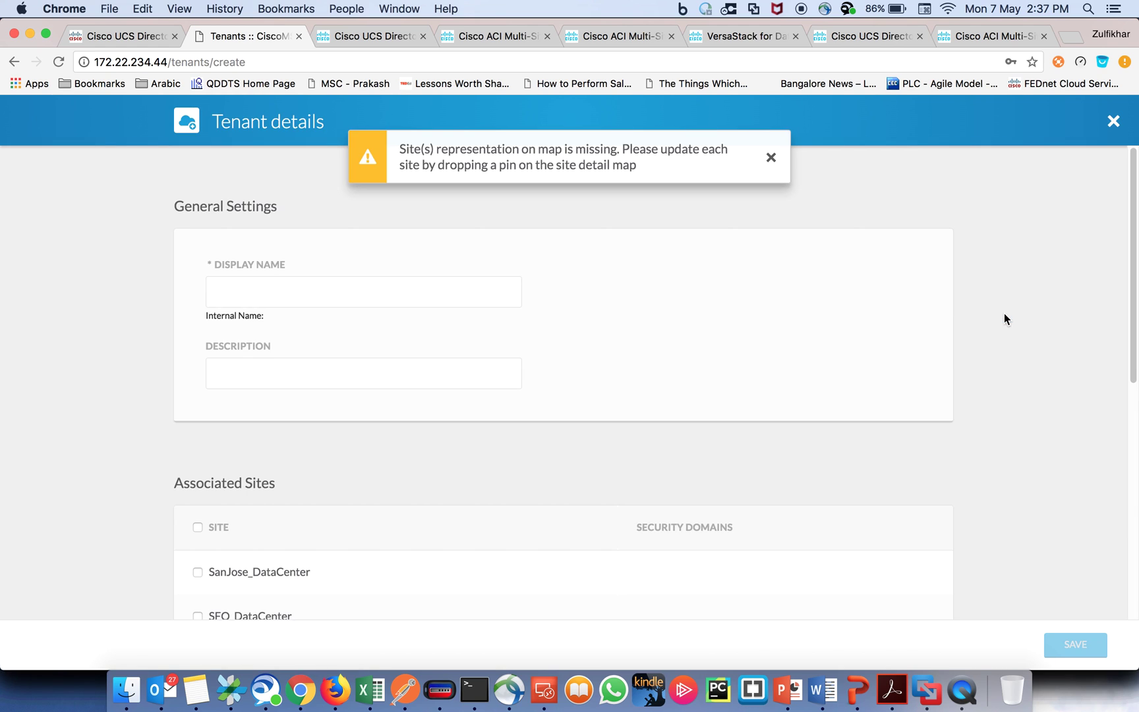
scroll(329, 372, "down", 5)
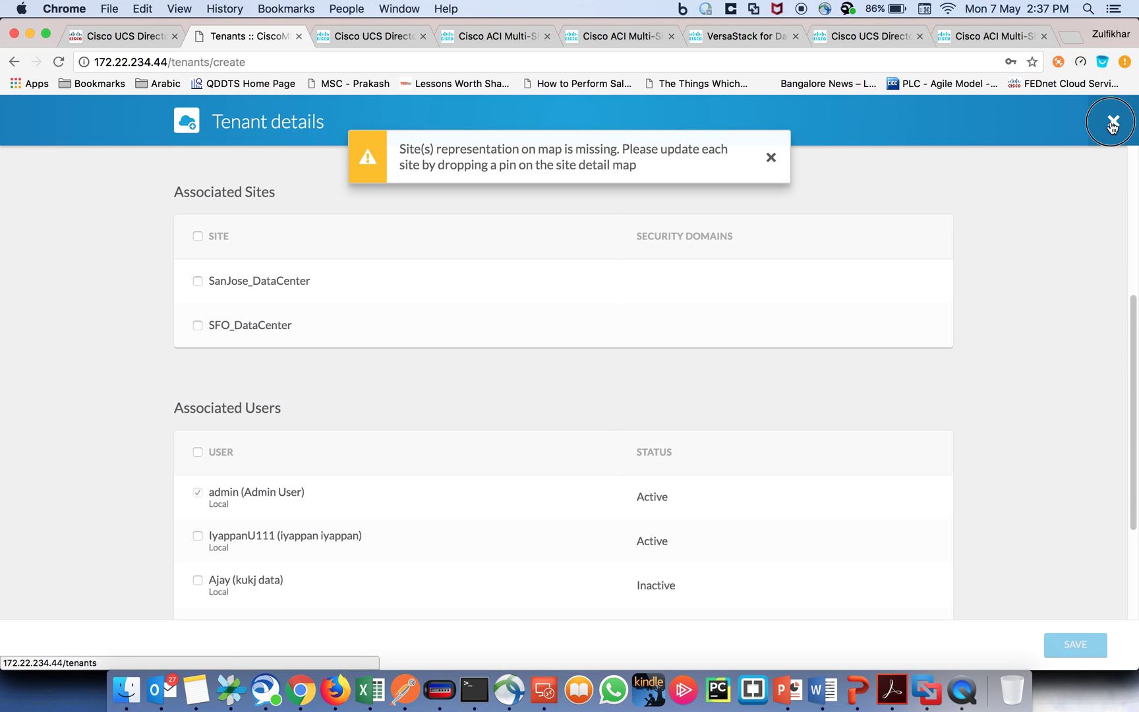
left_click(1114, 120)
Step: Return to the Schemas list, still showing only Schema_Zulfi, after glancing at the Basic UC slide
mouse_move(33, 290)
left_click(56, 221)
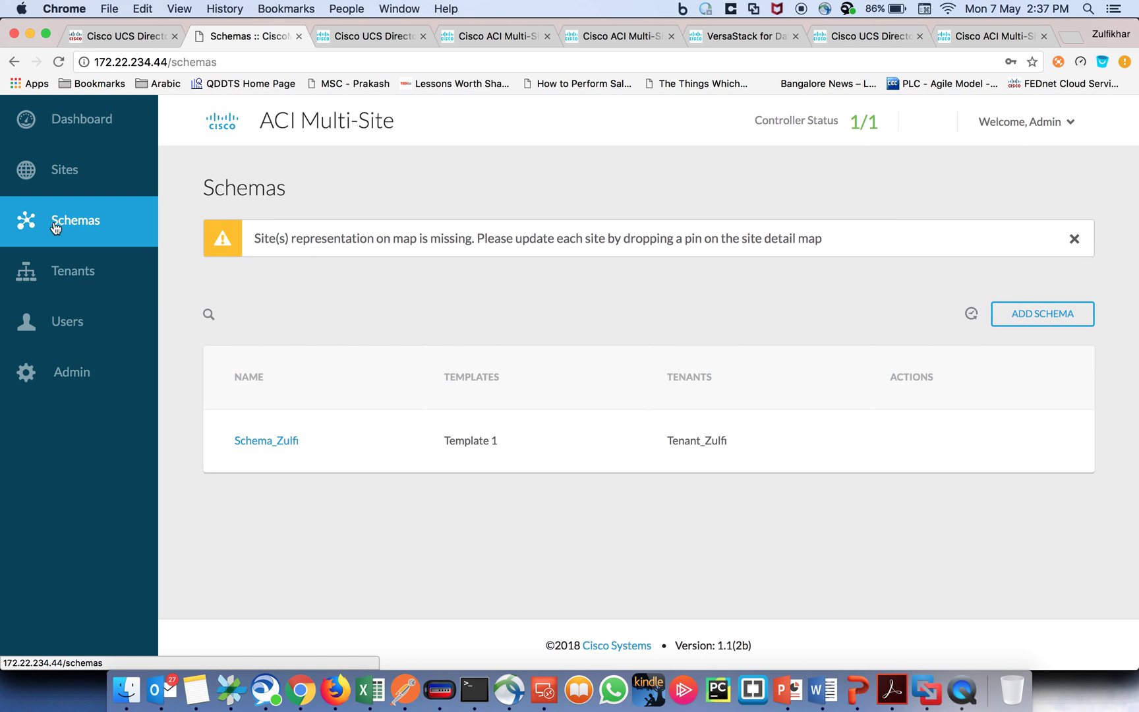
key("super+Tab")
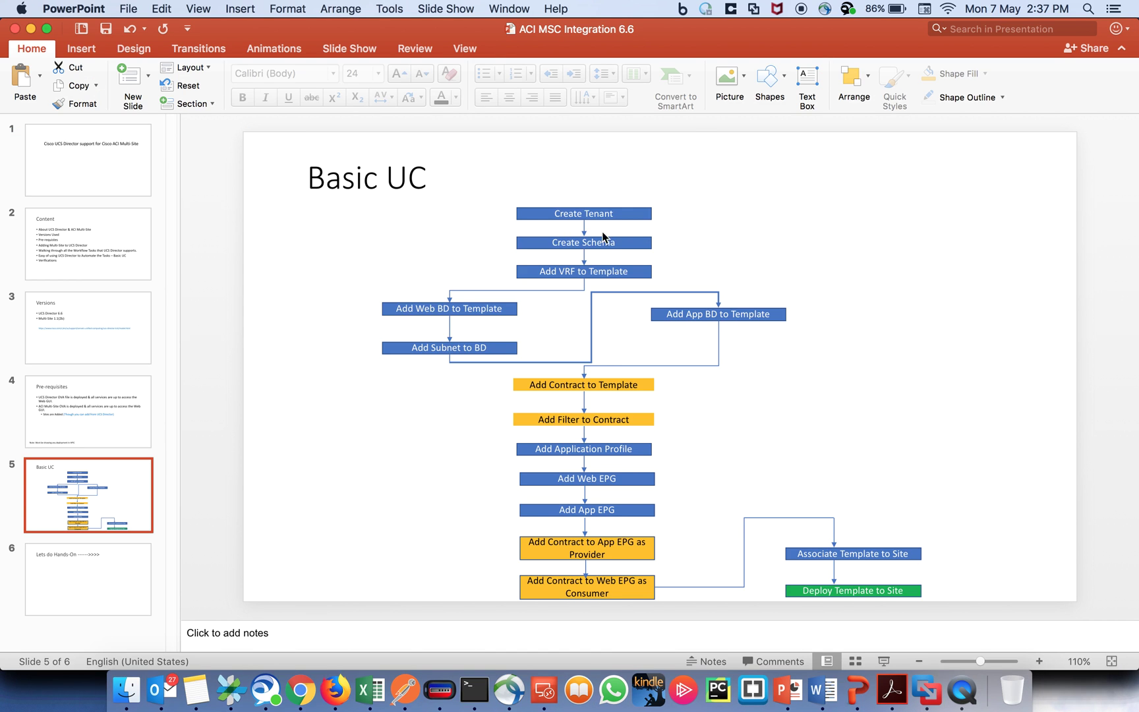
key("super+Tab")
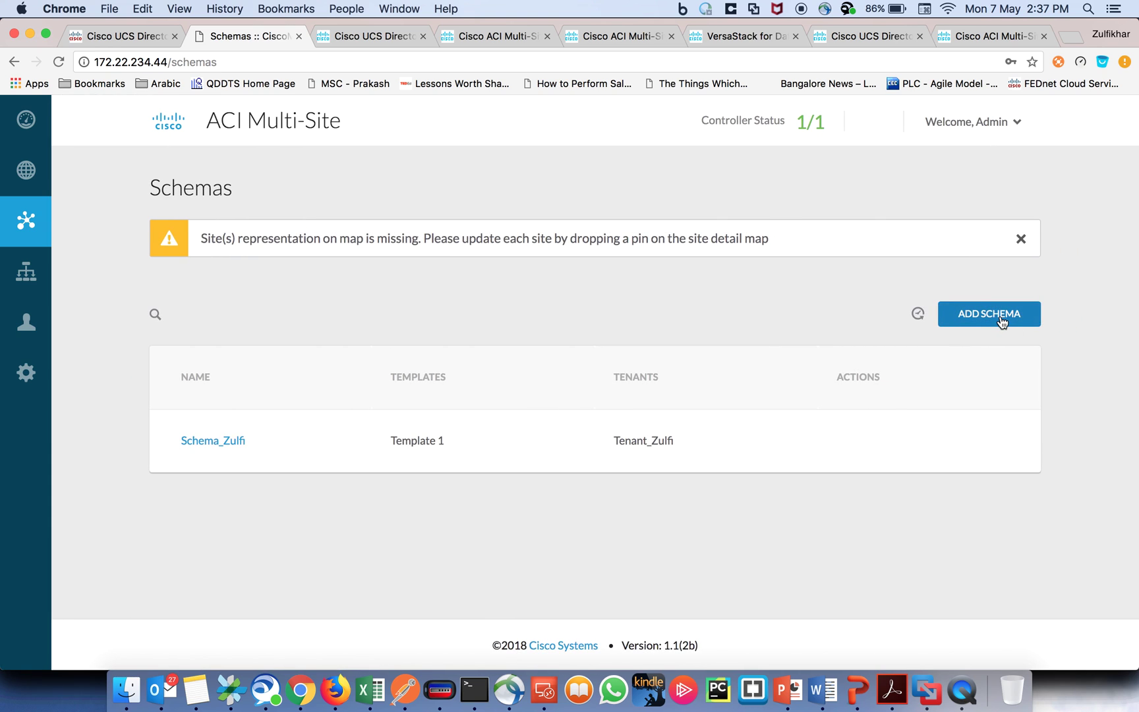
Step: Start a new schema, open its tenant picker, and add application profile Untitled AP 1 to Template 1
left_click(998, 317)
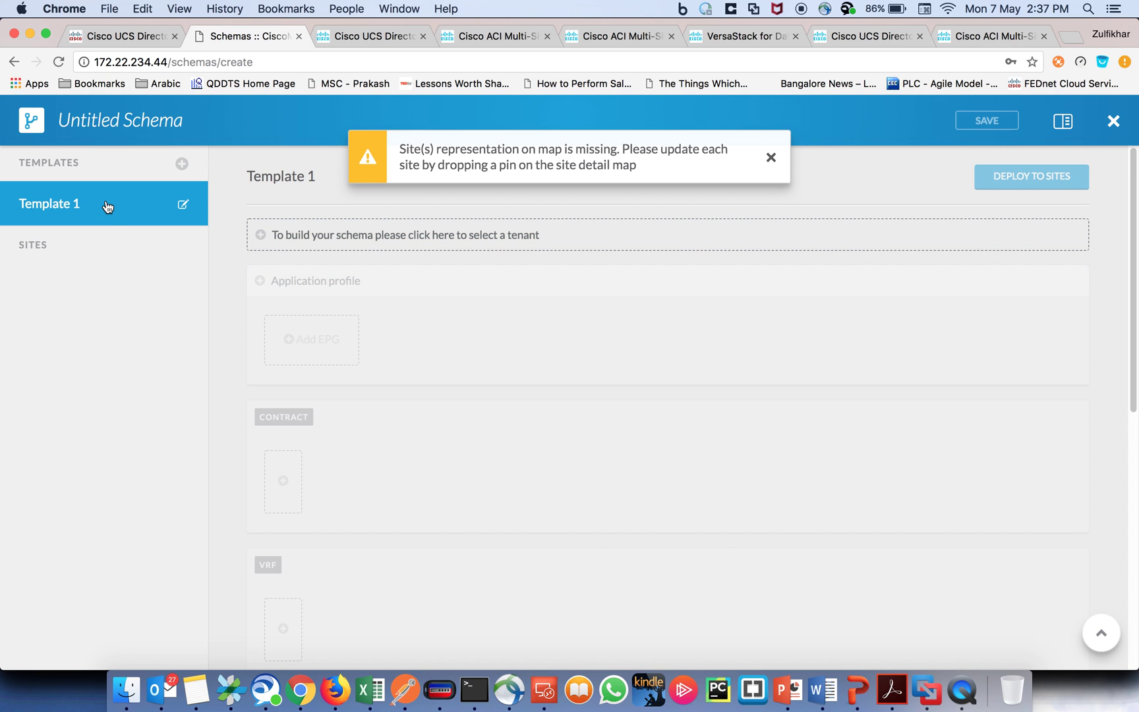
left_click(128, 120)
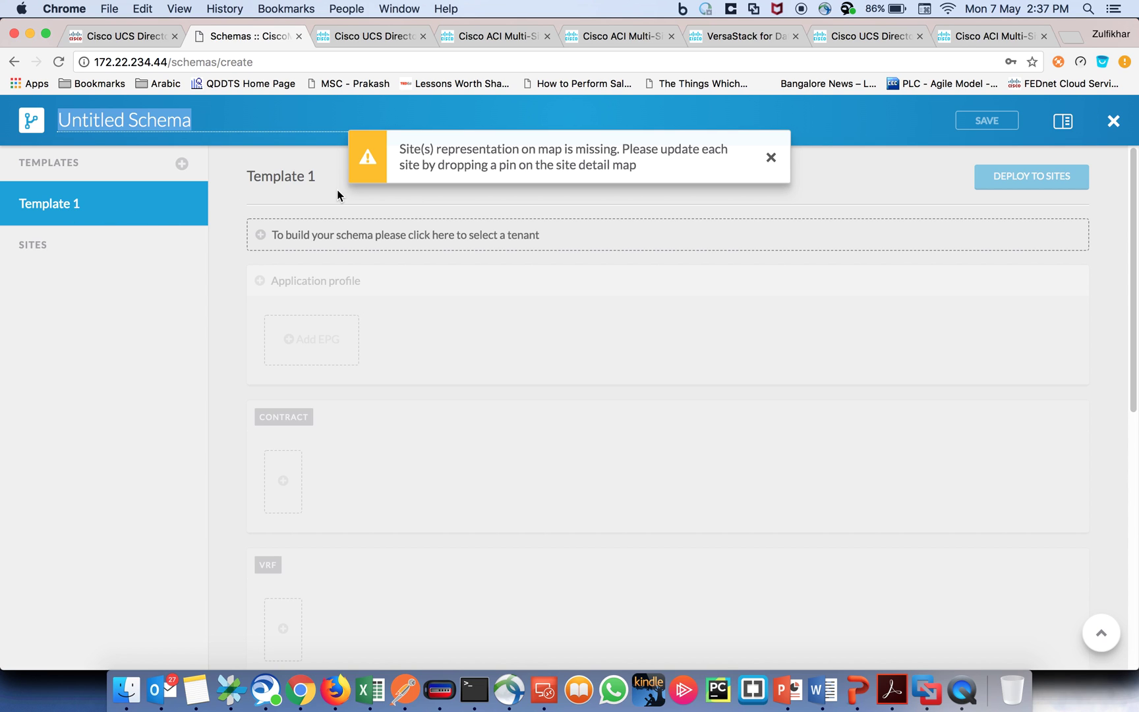
left_click(322, 236)
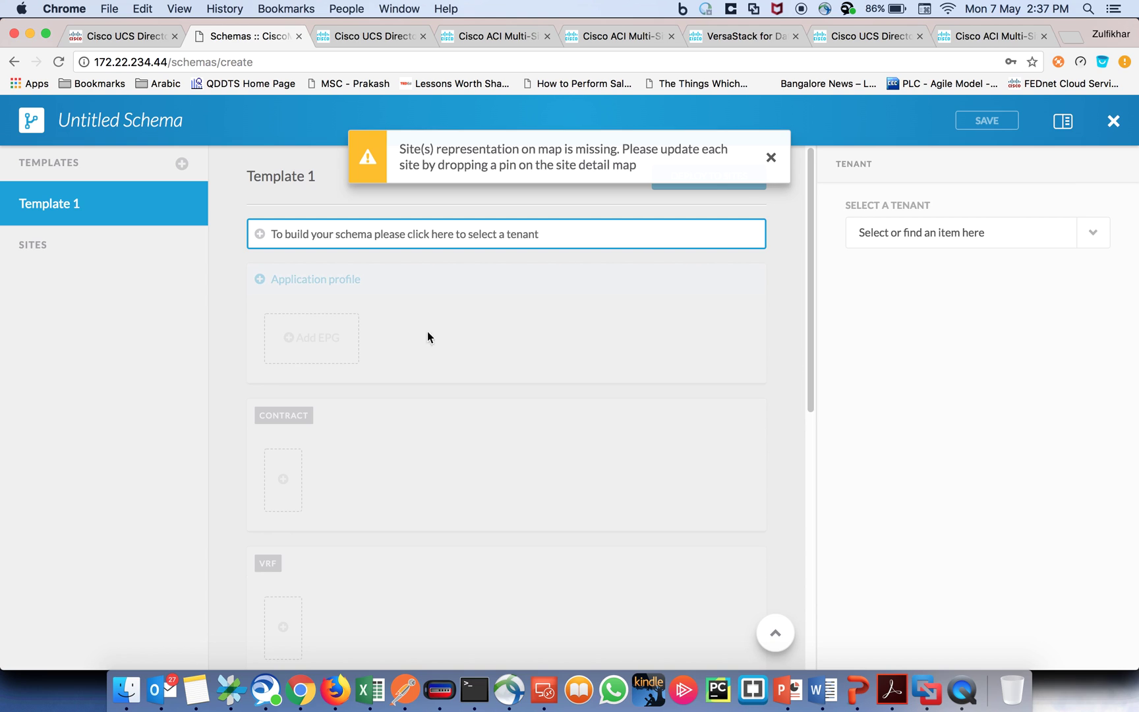
left_click(504, 306)
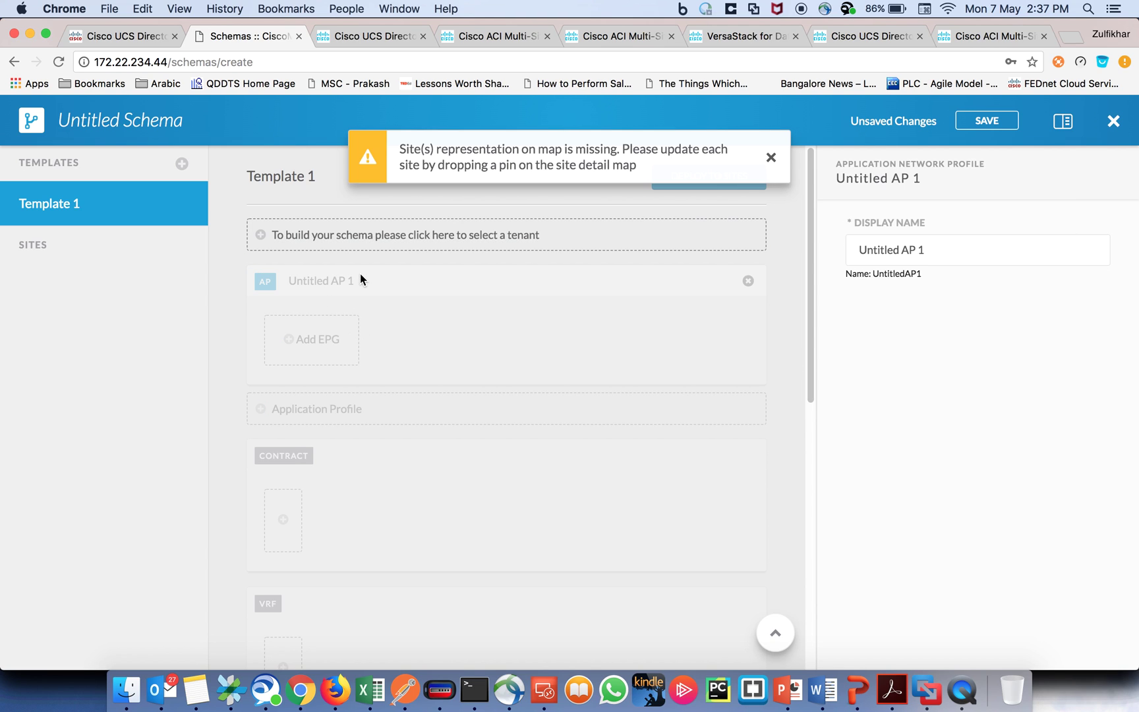
scroll(387, 347, "down", 10)
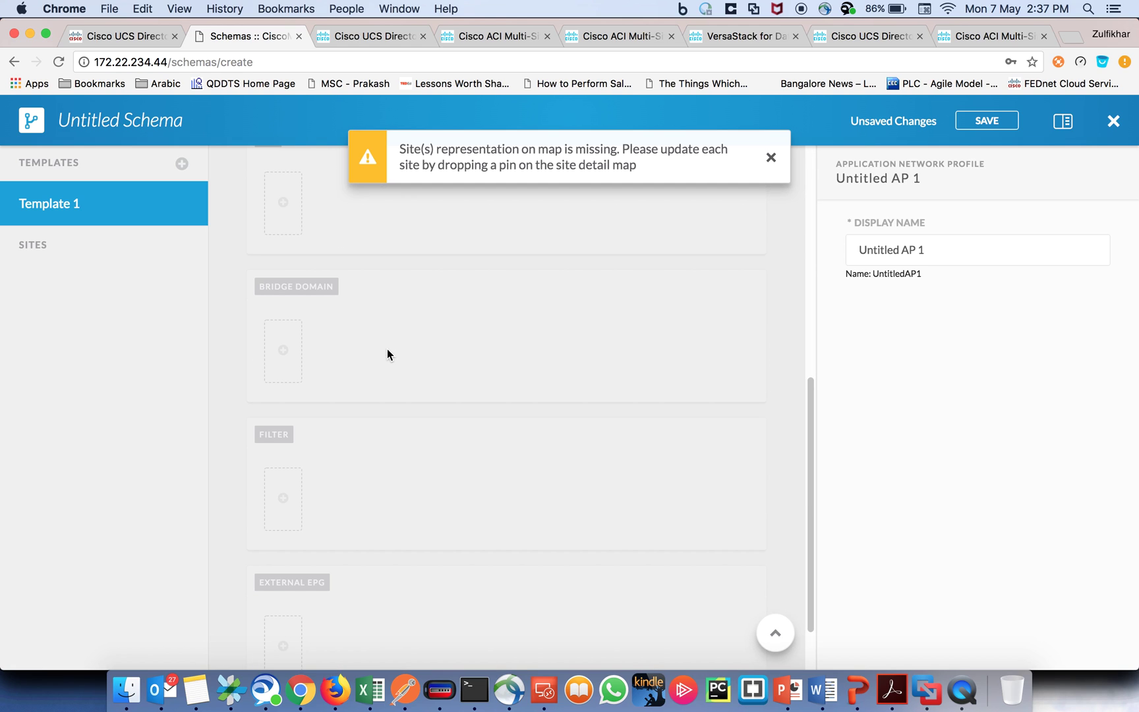
scroll(386, 350, "up", 10)
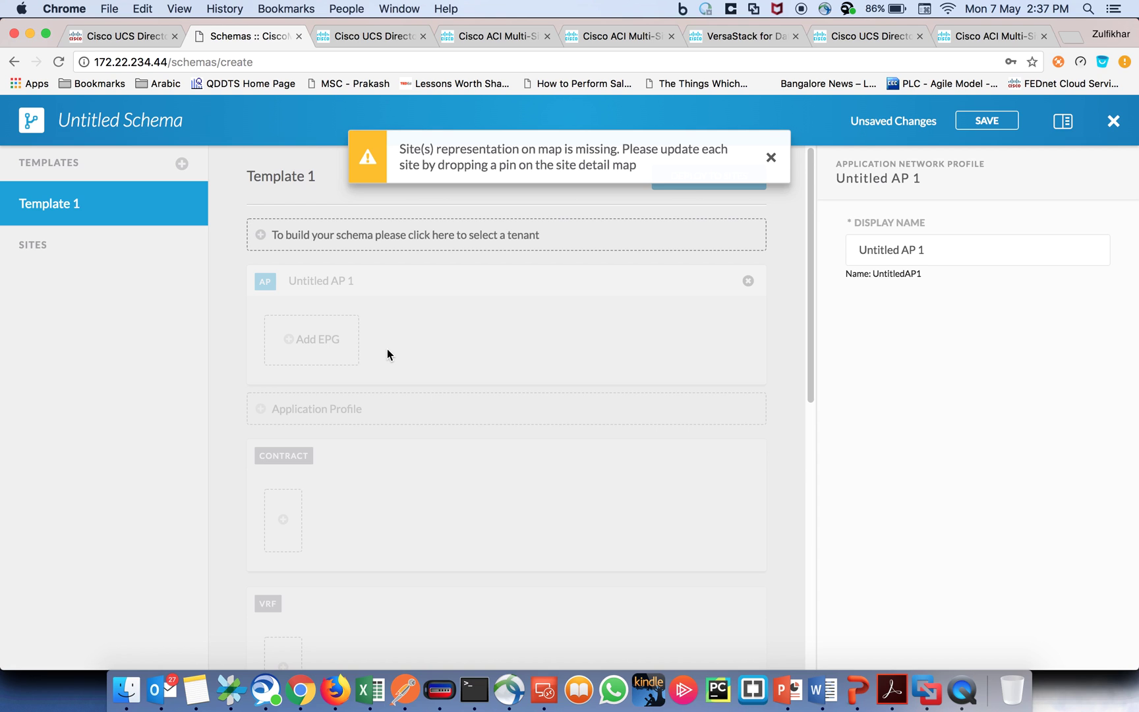
left_click(126, 37)
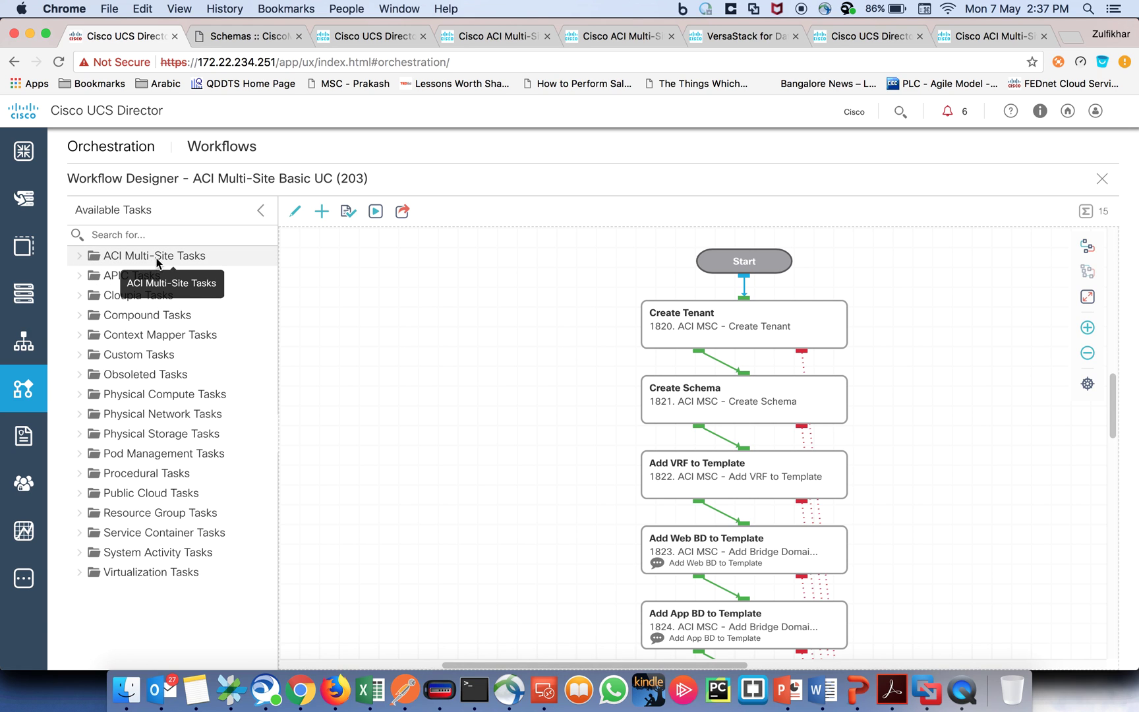
Step: Expand ACI Multi-Site Tasks, widen the task panel, and browse Application Profile and Bridge Domain operations
left_click(77, 257)
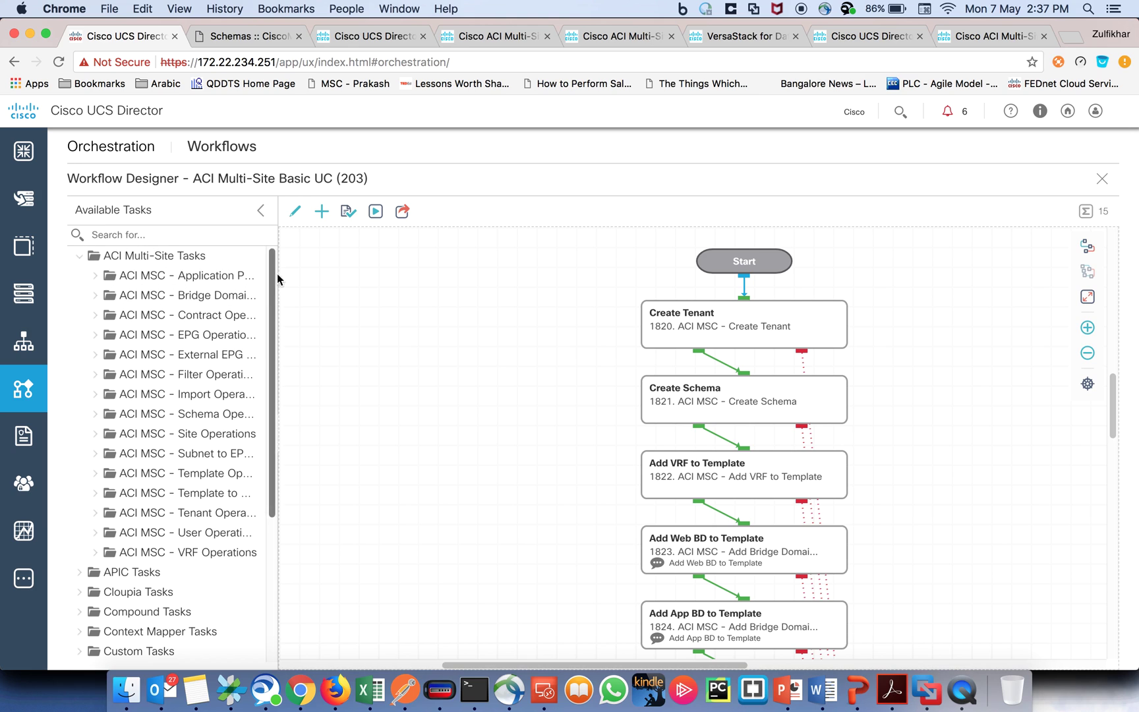
left_click_drag(277, 237, 404, 237)
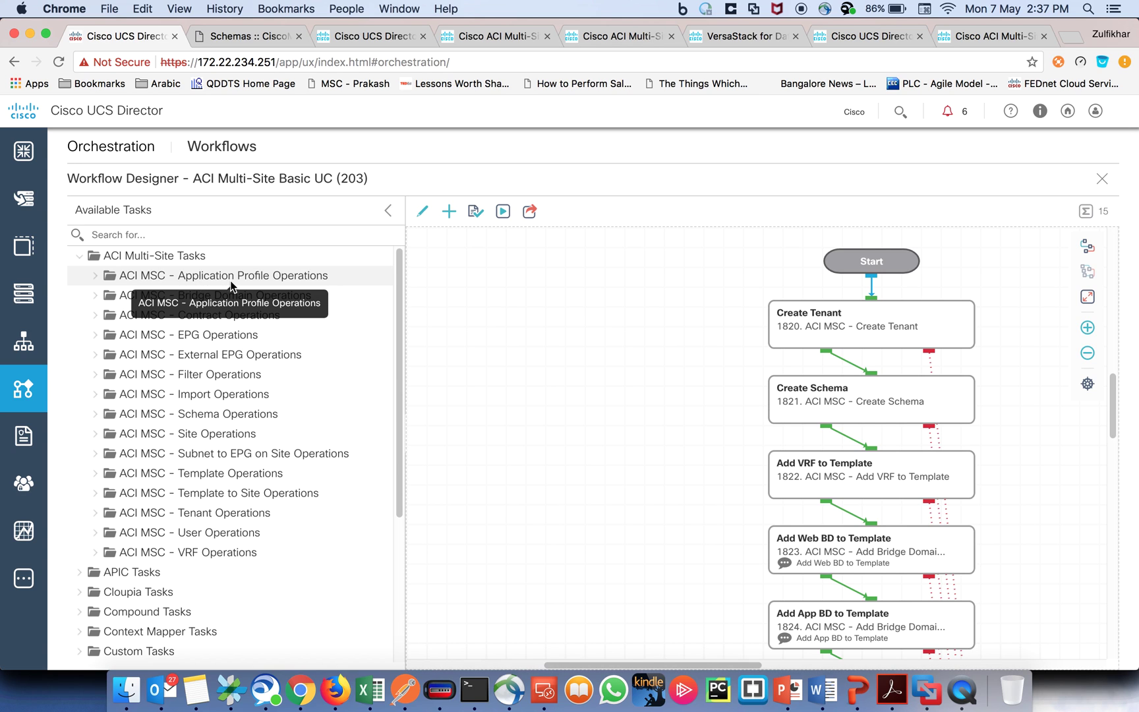
left_click(97, 279)
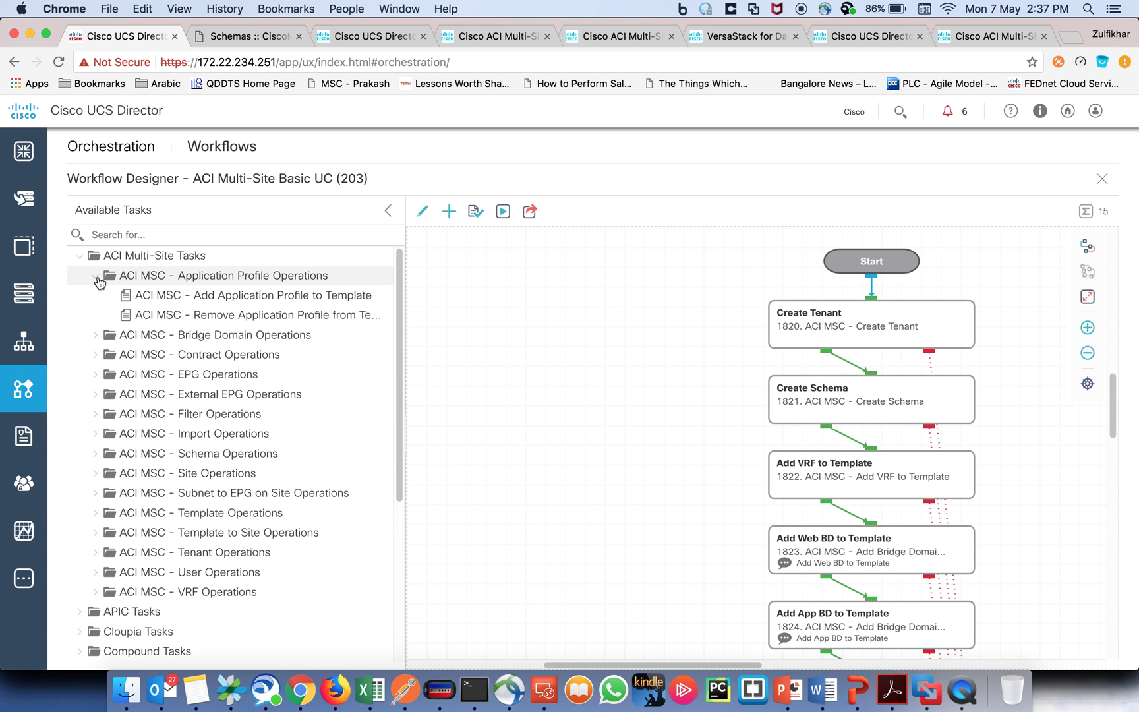
left_click(96, 279)
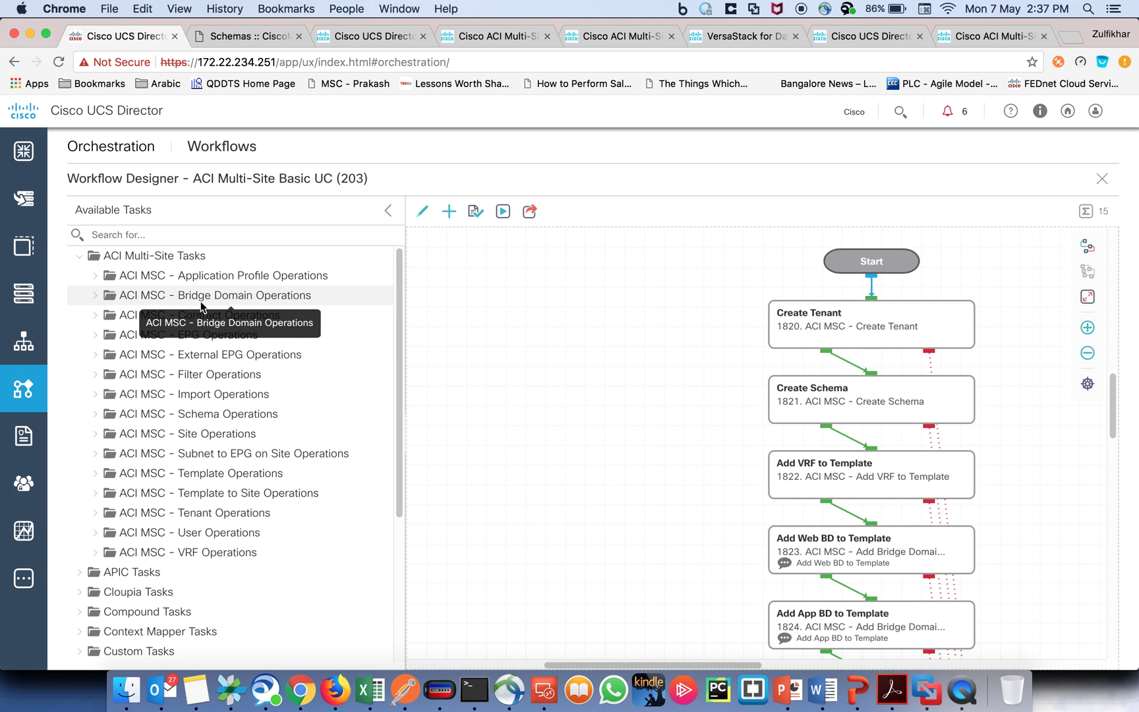
left_click(94, 298)
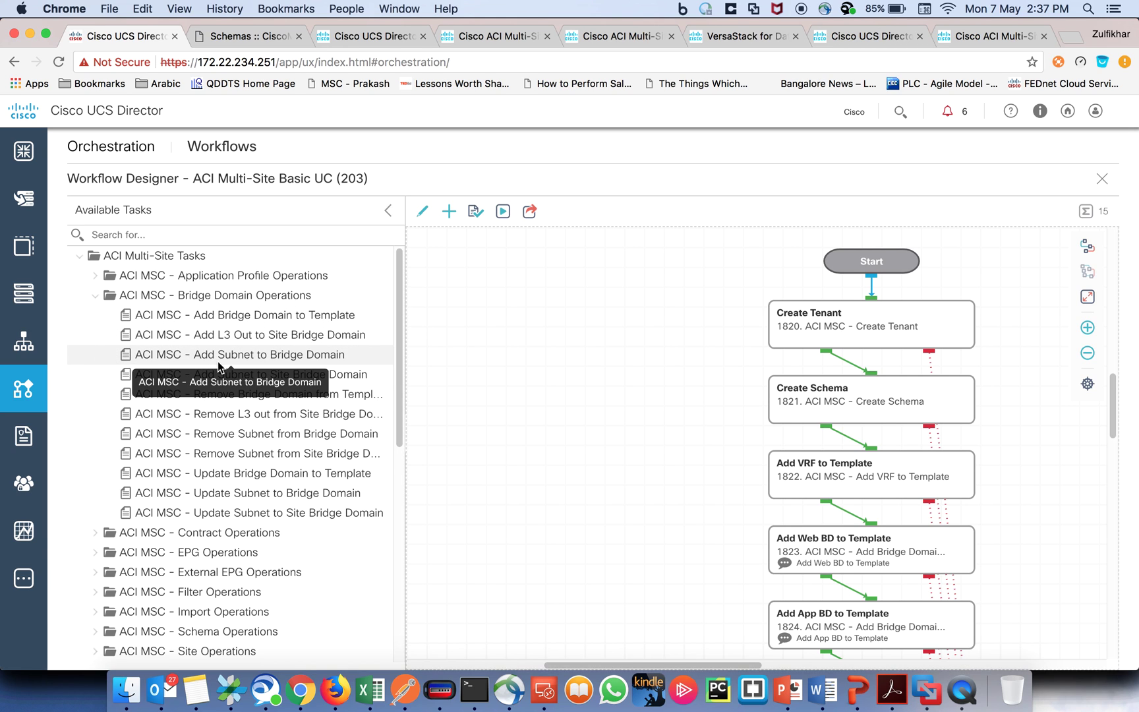
left_click(95, 298)
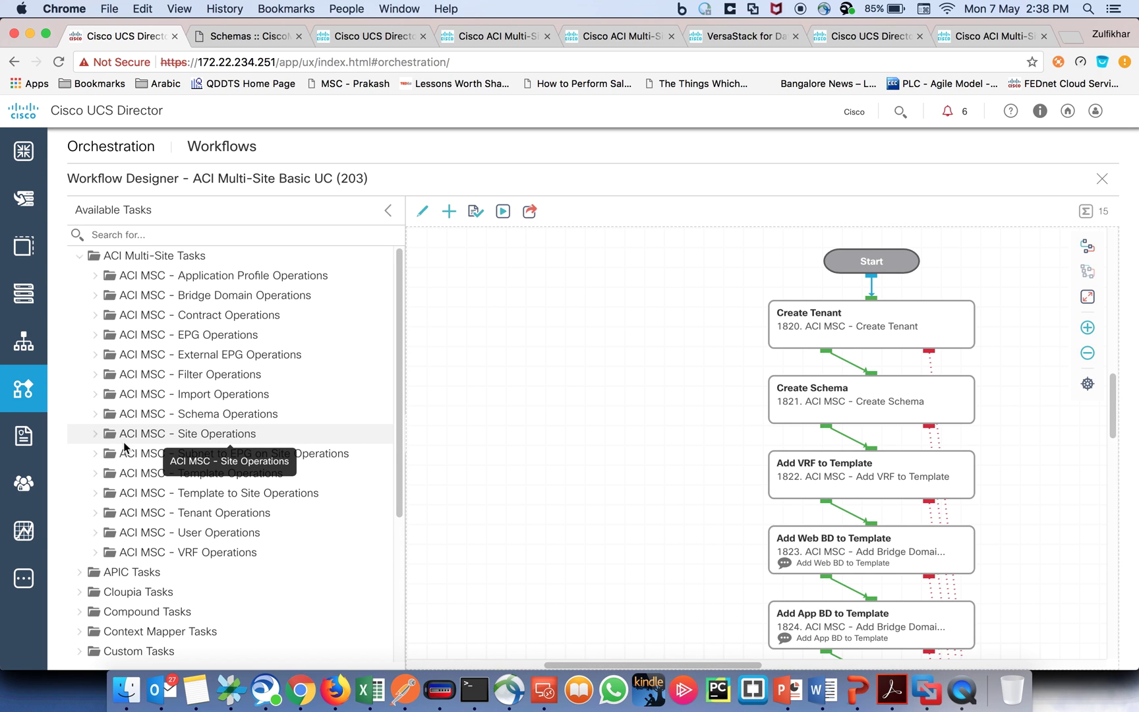
Step: Browse the Site Operations tasks, then close the Basic UC Workflow Designer
left_click(94, 438)
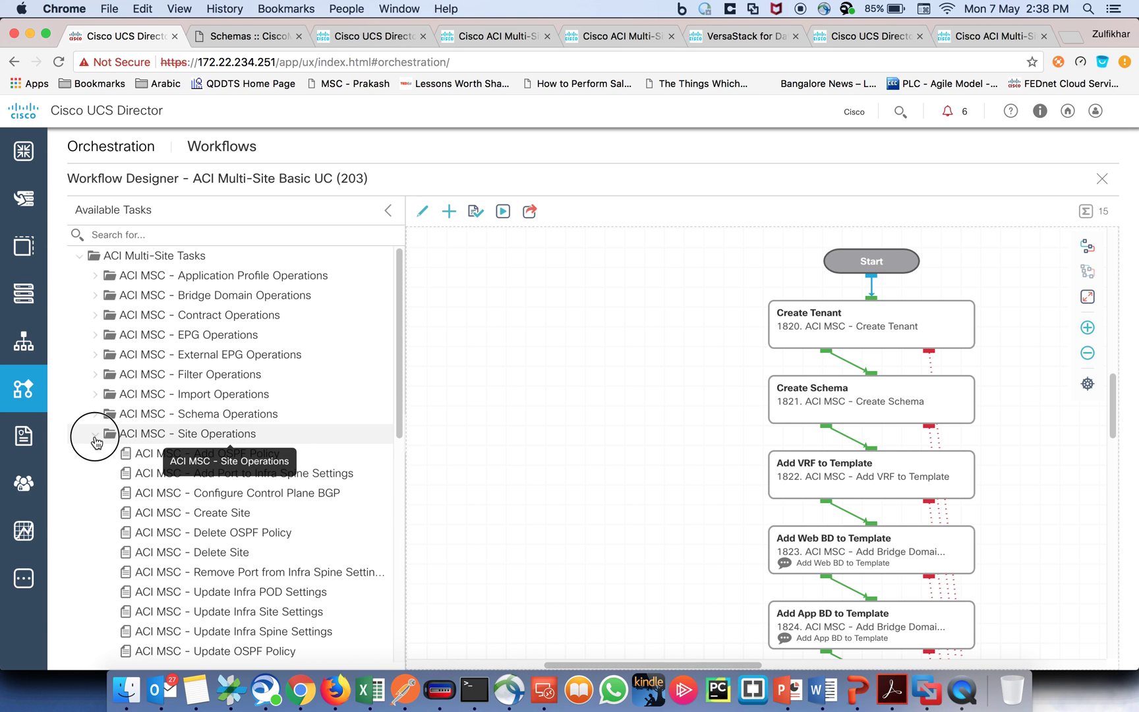
left_click(95, 435)
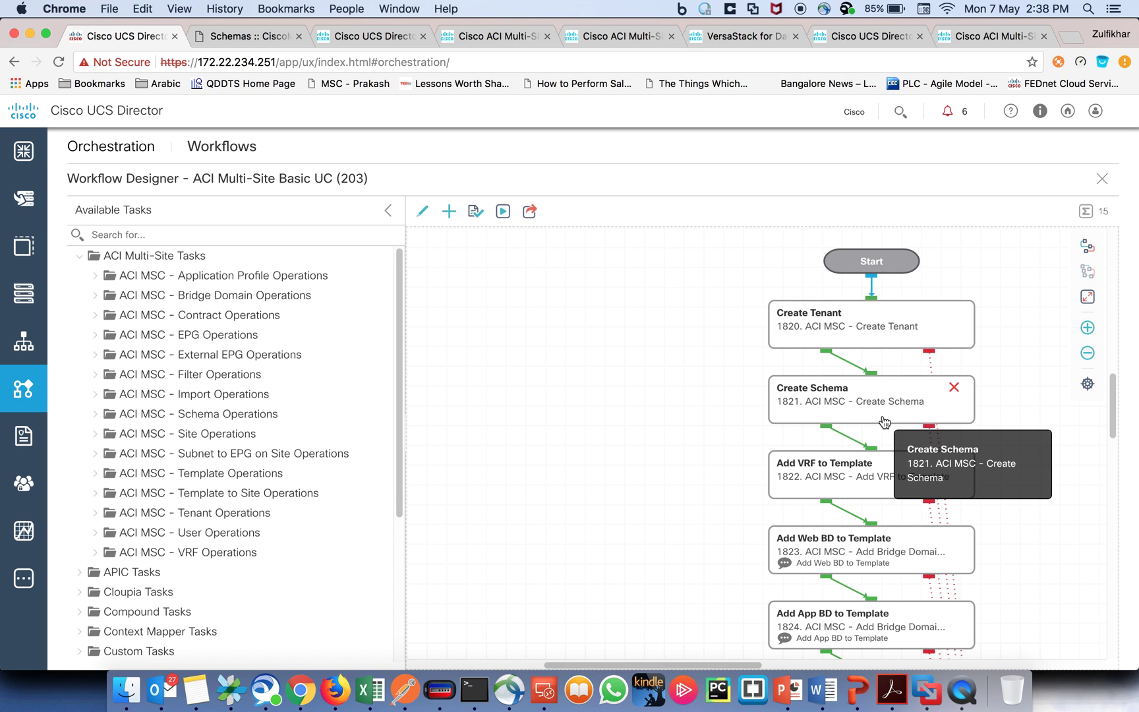
left_click_drag(649, 665, 675, 666)
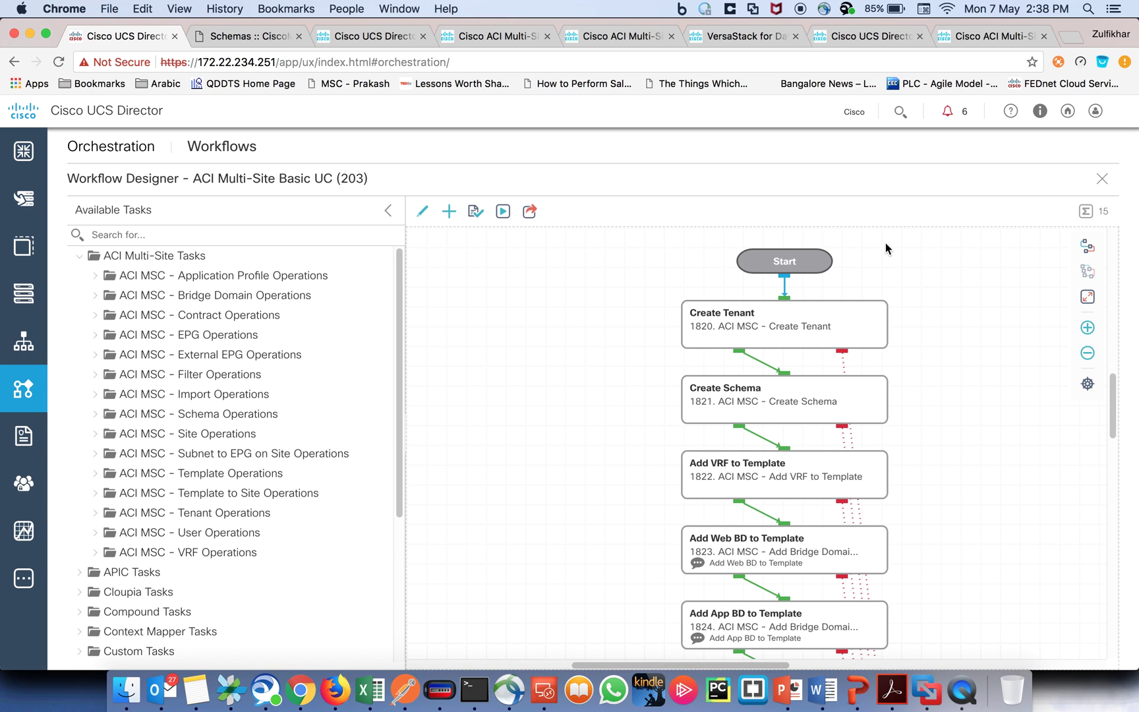
left_click(1103, 180)
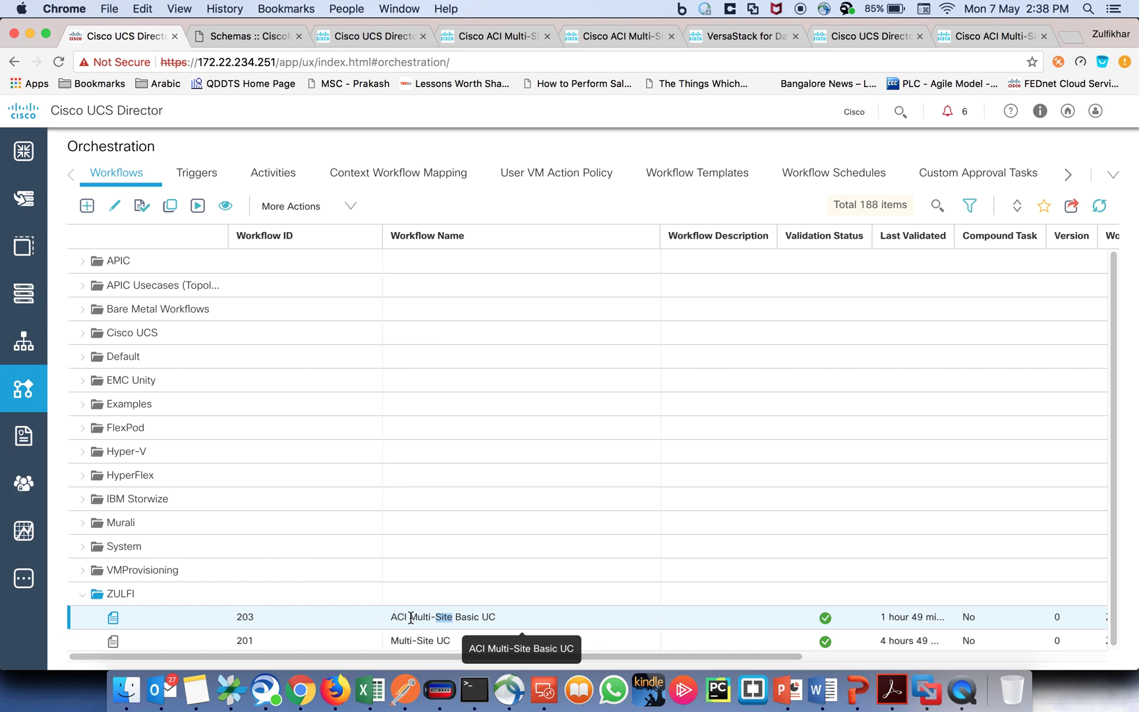
Step: Create workflow Demo_Multi_Site in the ZULFI folder, keeping default inputs and outputs, and submit it
left_click(88, 206)
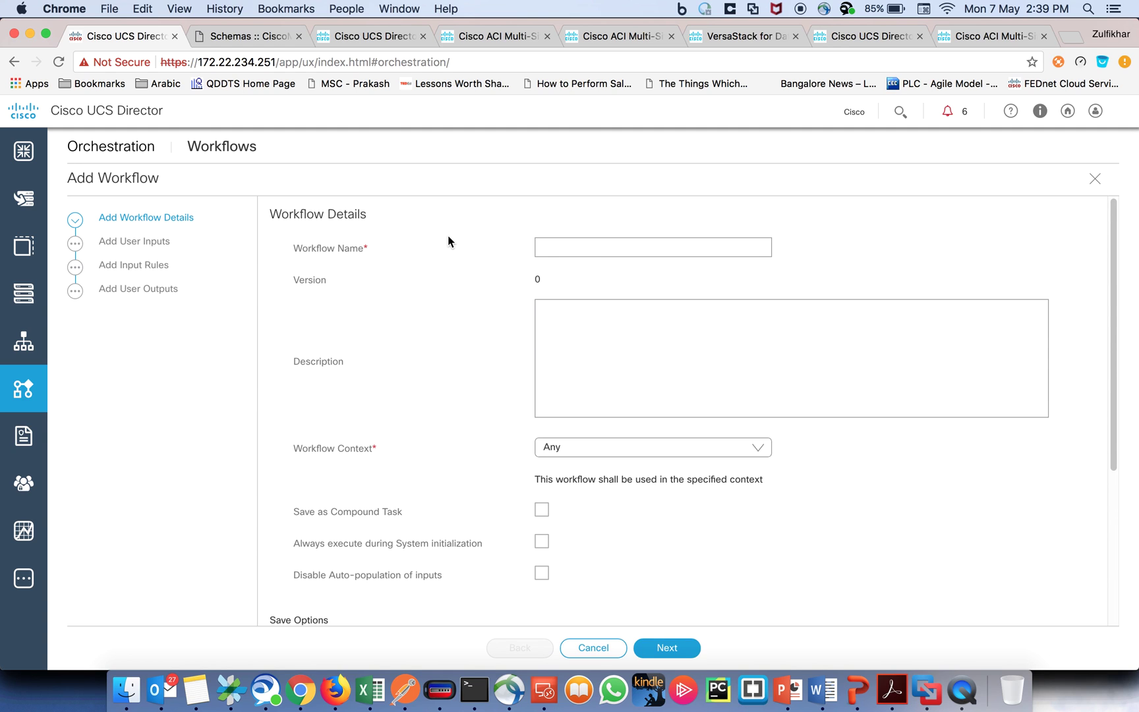
left_click(599, 254)
type("Demo_Multi_Site")
scroll(698, 568, "down", 4)
left_click(595, 448)
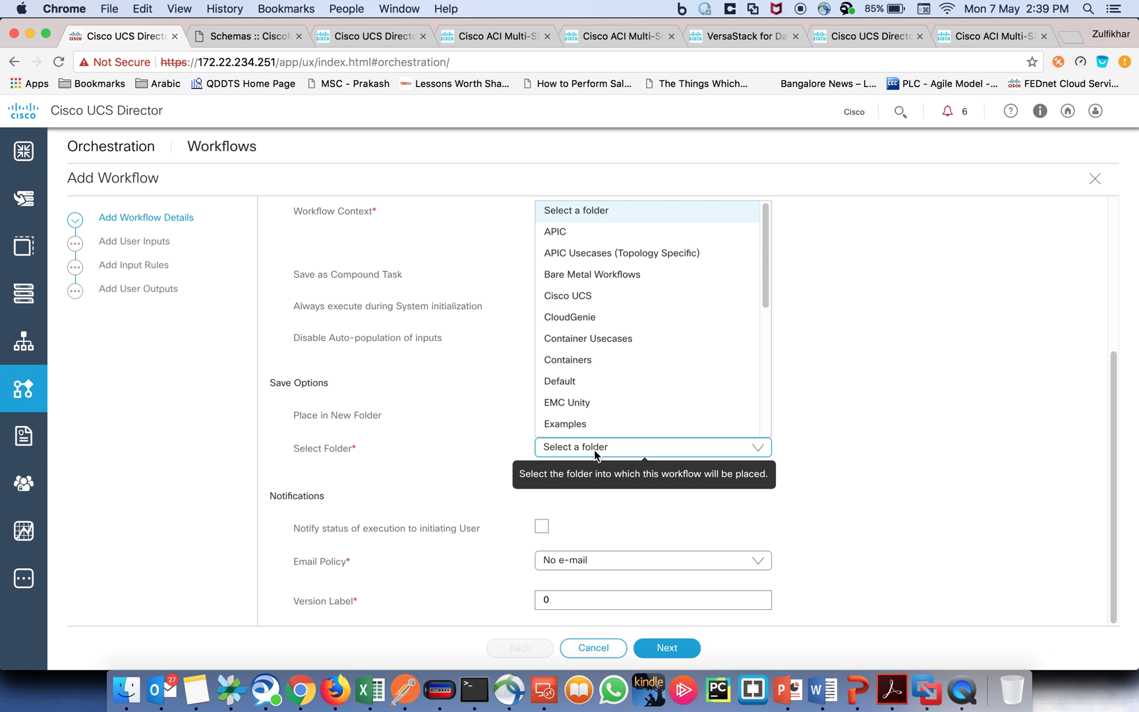
key("z")
left_click(566, 473)
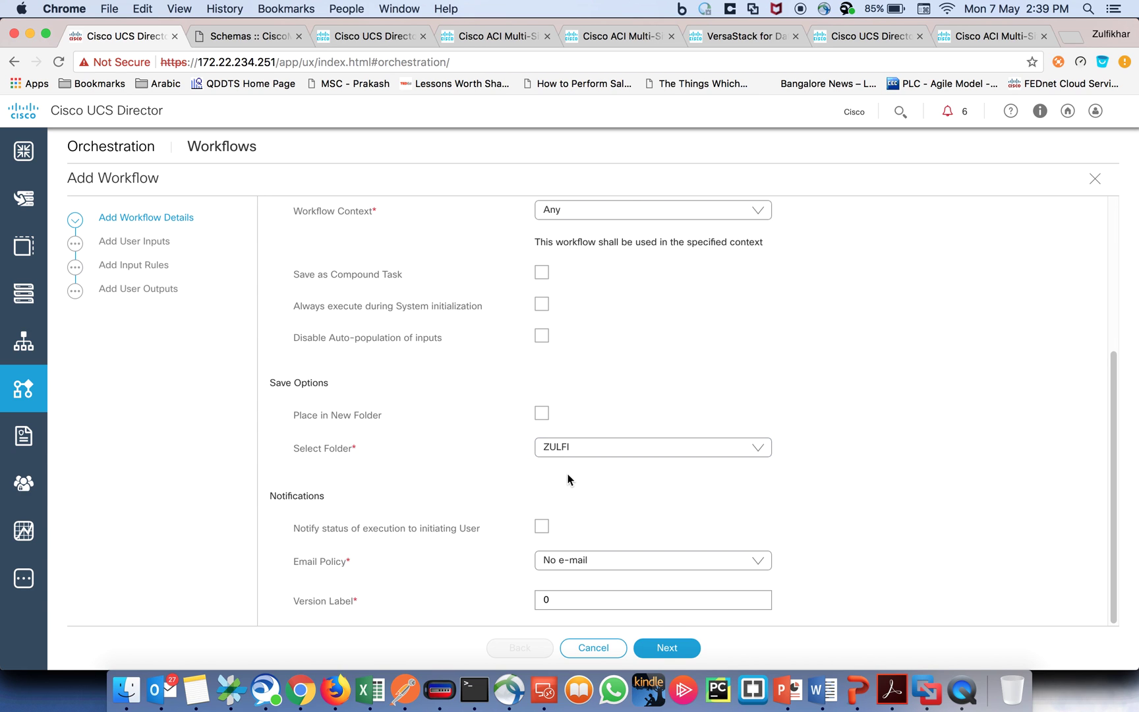
left_click(659, 650)
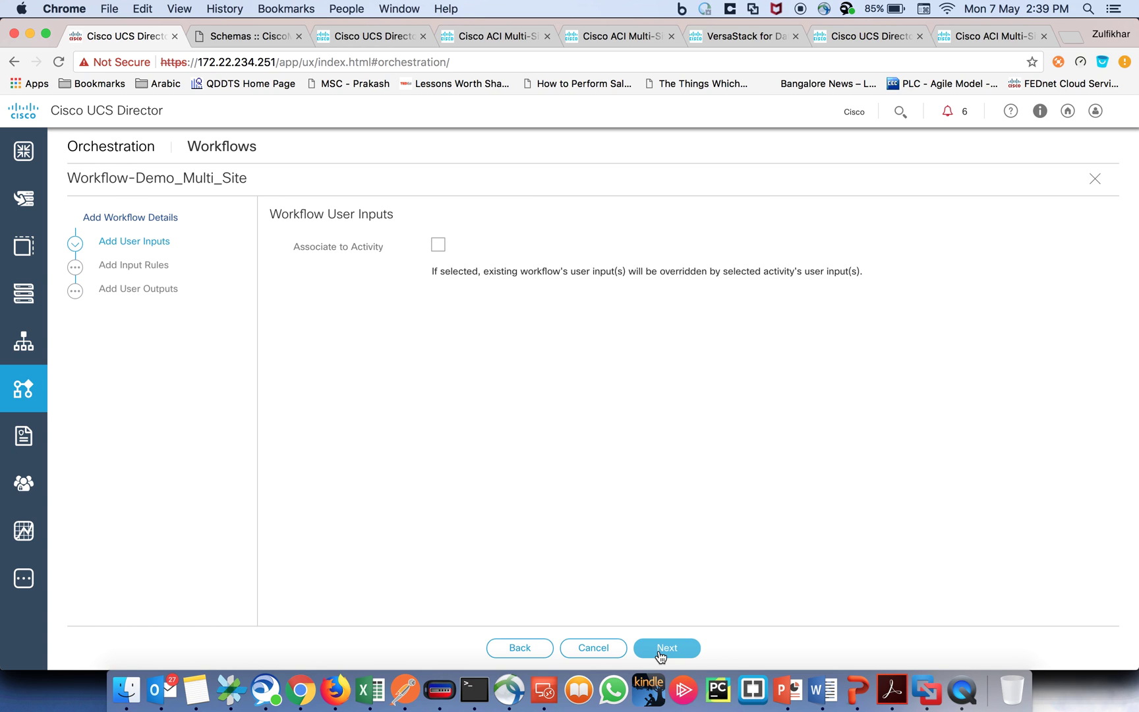
left_click(660, 651)
left_click(659, 652)
left_click(657, 651)
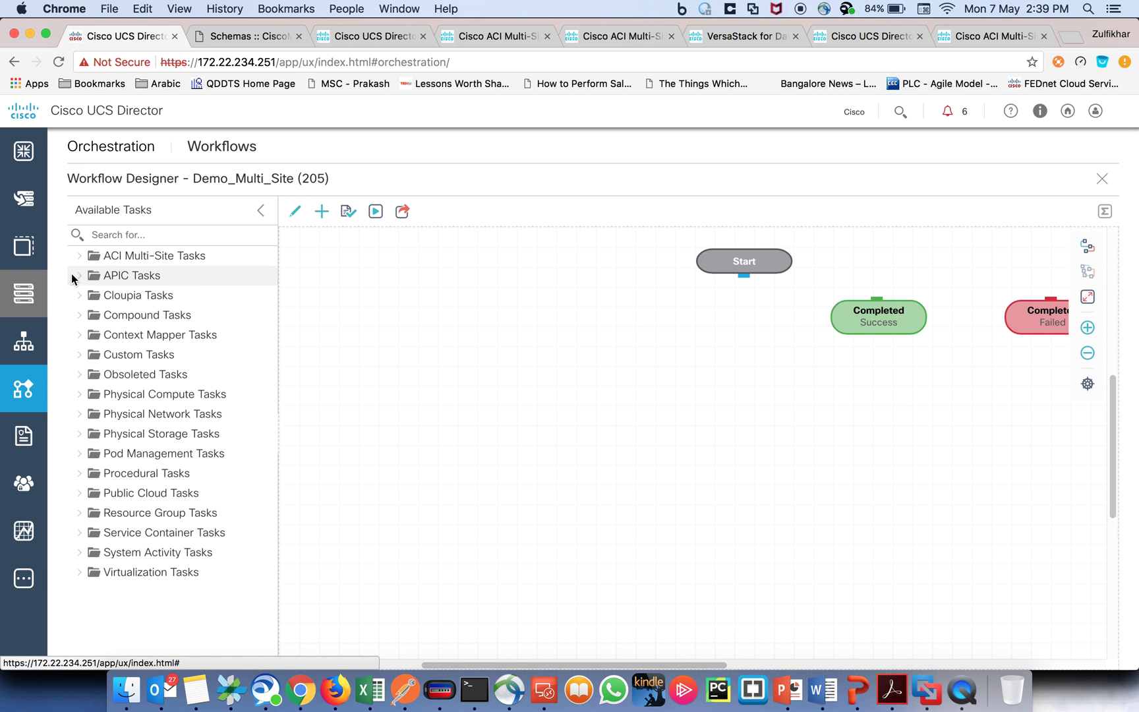
Step: Search Available Tasks for 'tenant' and drag ACI MSC - Create Tenant onto the workflow canvas
left_click(122, 233)
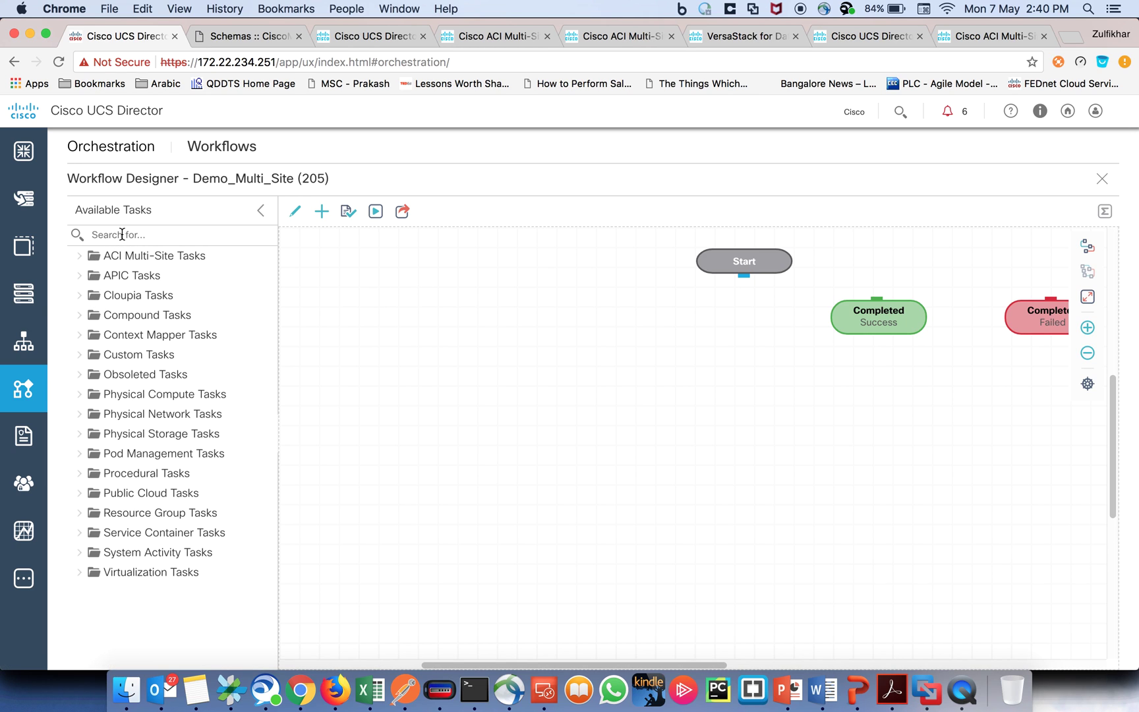
left_click(1081, 653)
left_click(788, 690)
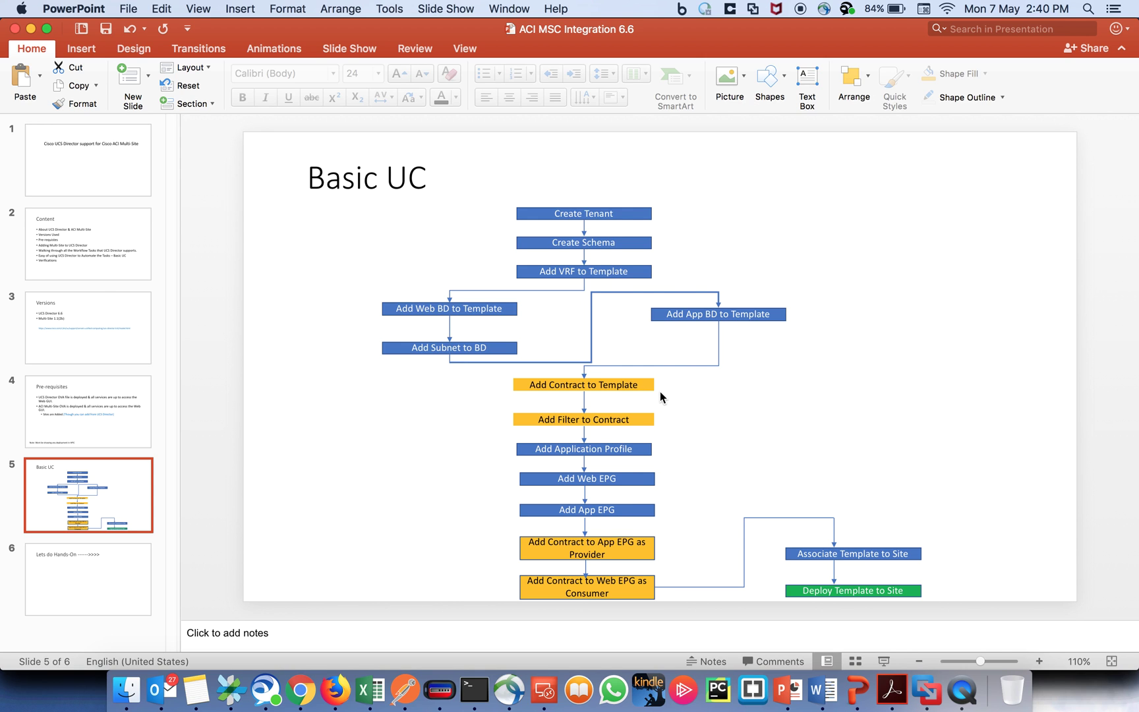
key("super+Tab")
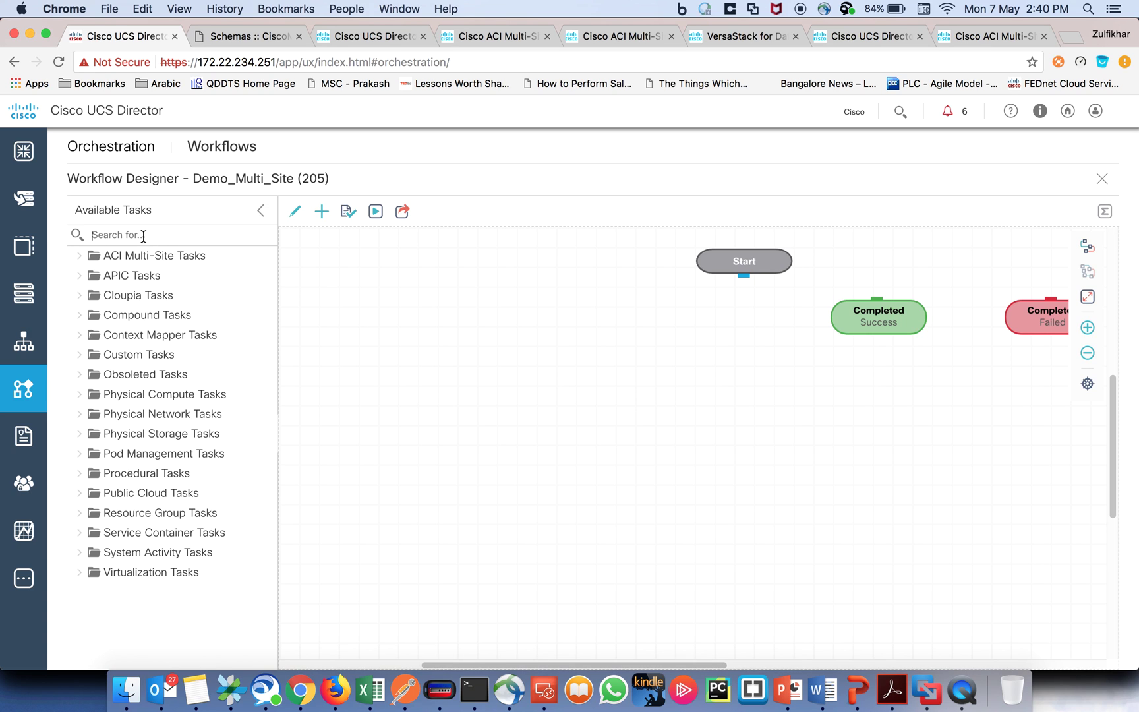
type("tenant")
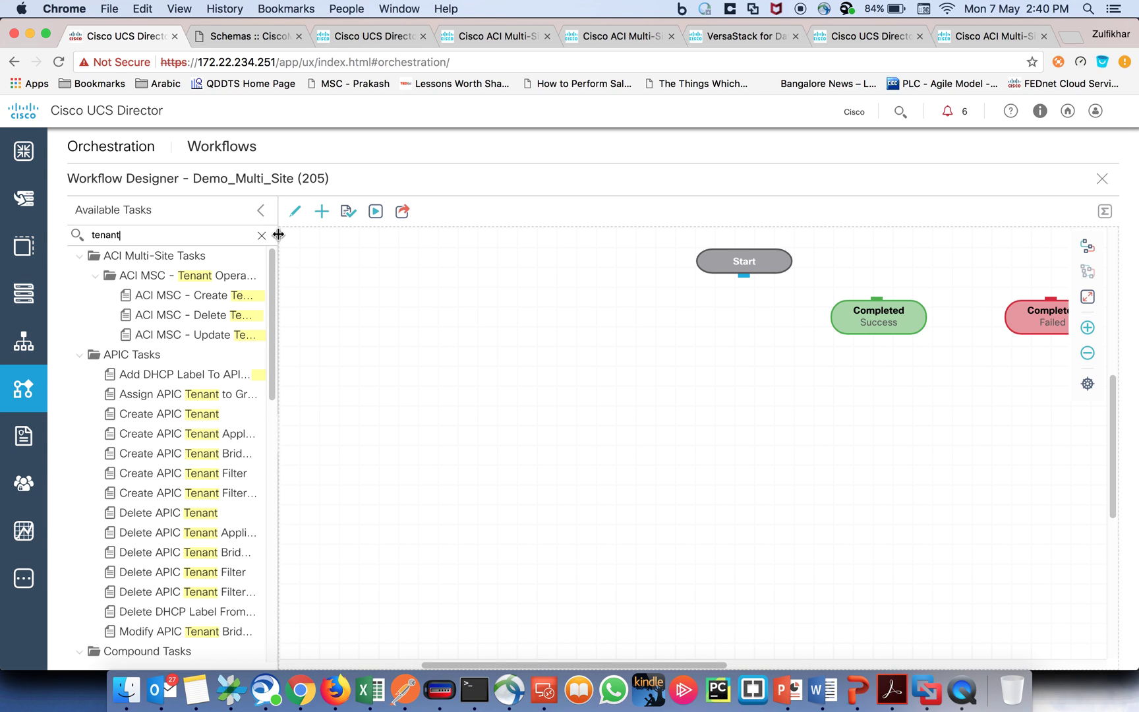
left_click_drag(277, 238, 369, 237)
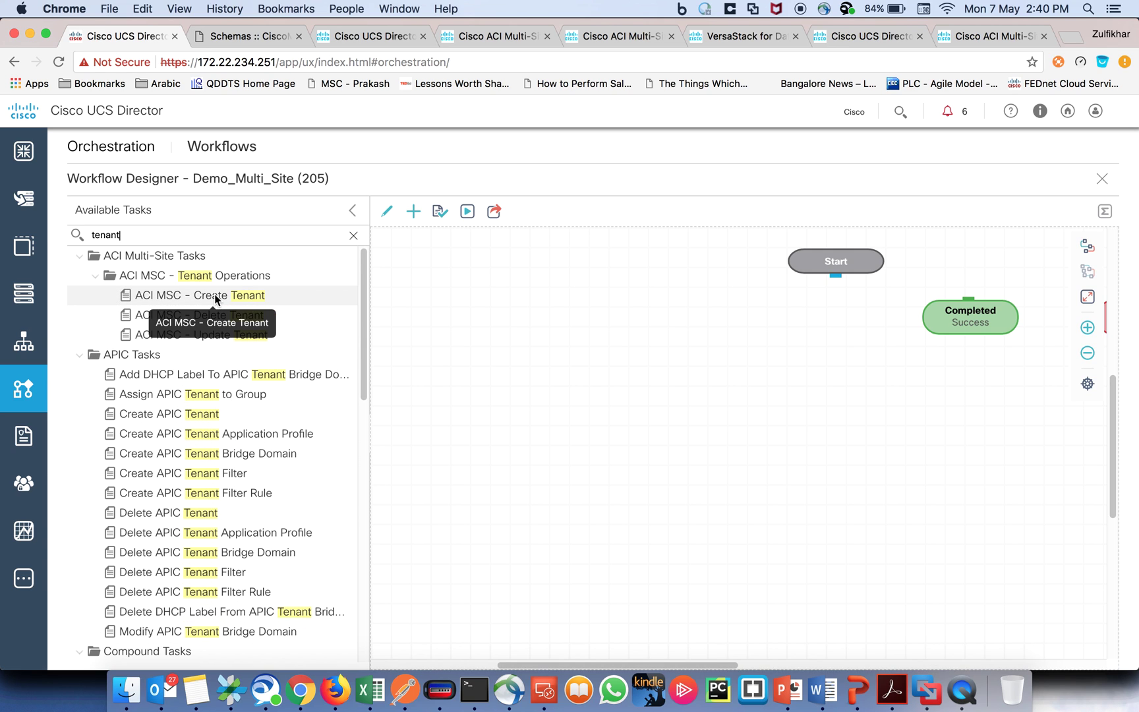
left_click_drag(214, 294, 513, 321)
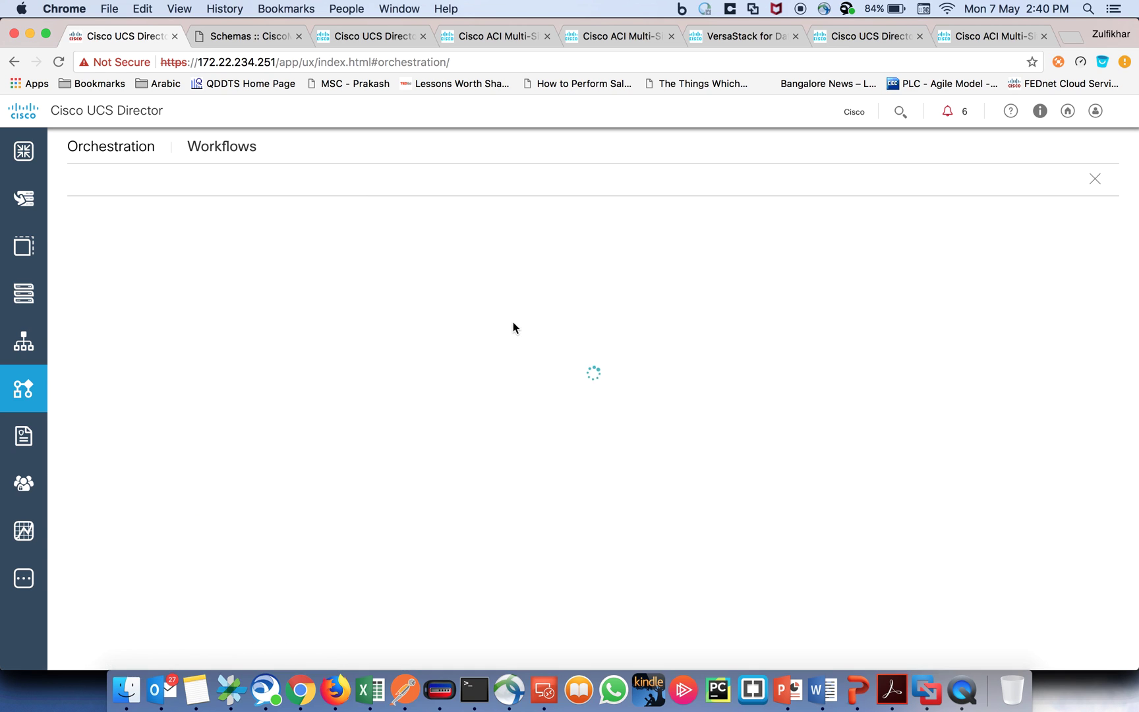
left_click_drag(432, 244, 711, 249)
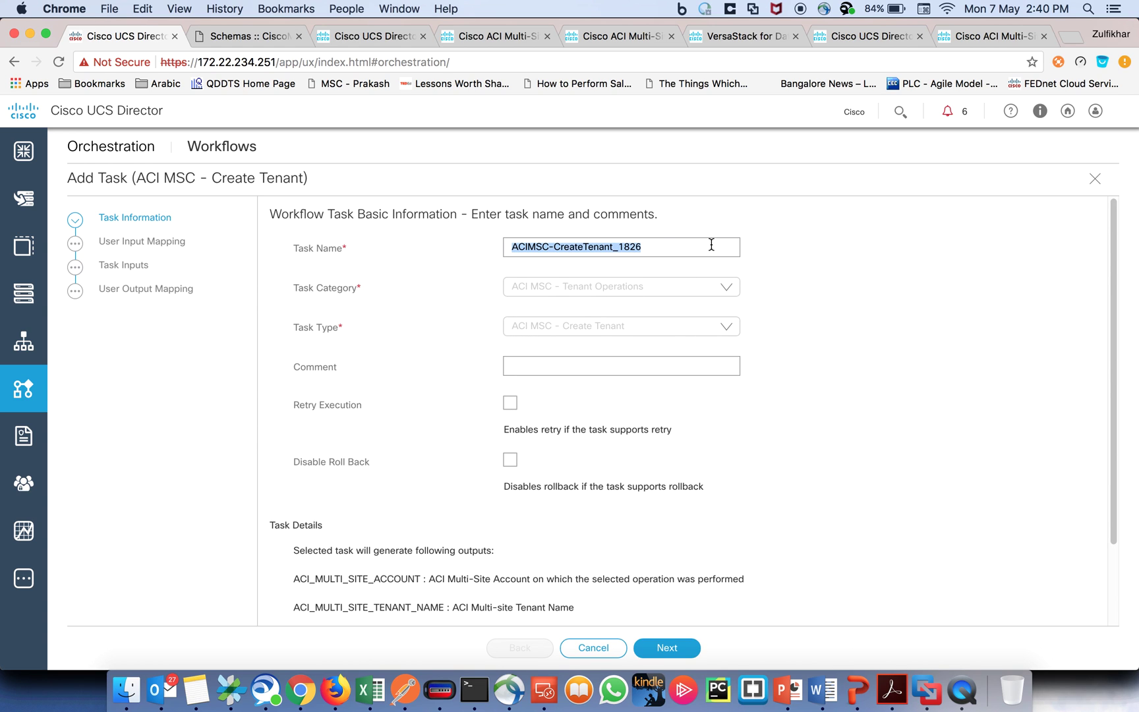
Step: Name the task 'Create Multi-Site Tenant' and paste the same text into its Comment
type("Create M")
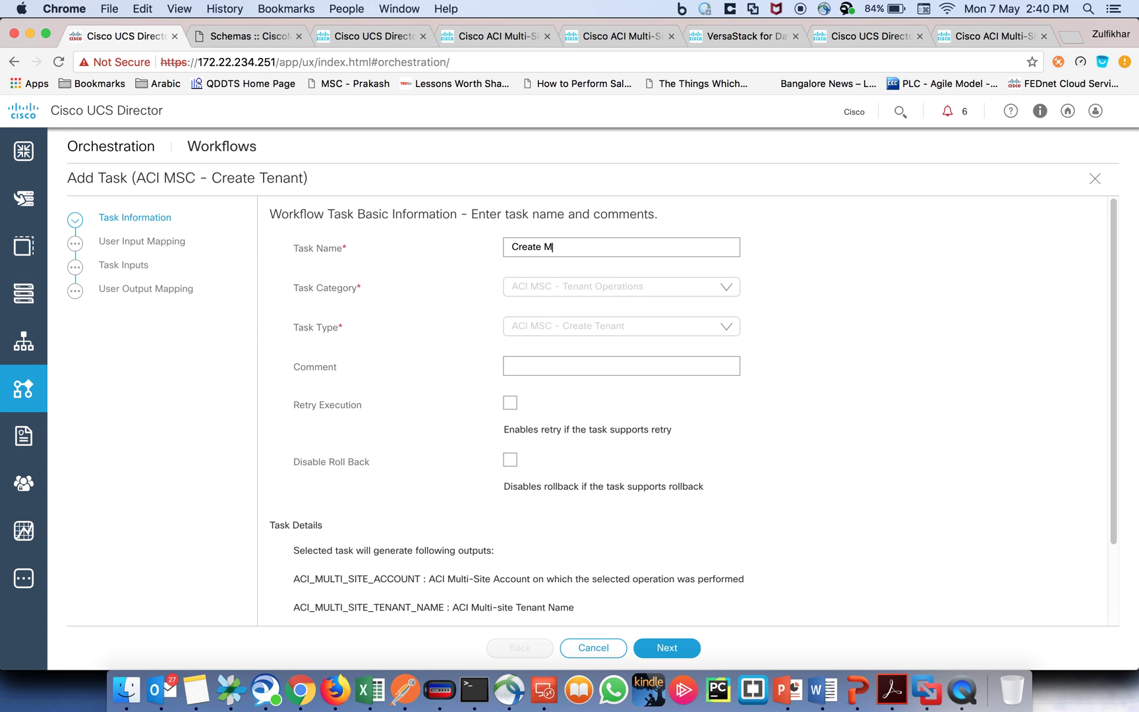
type("ulti-Site Tenant")
left_click_drag(620, 247, 499, 248)
key("super+c")
left_click(531, 364)
key("super+v")
scroll(722, 455, "down", 3)
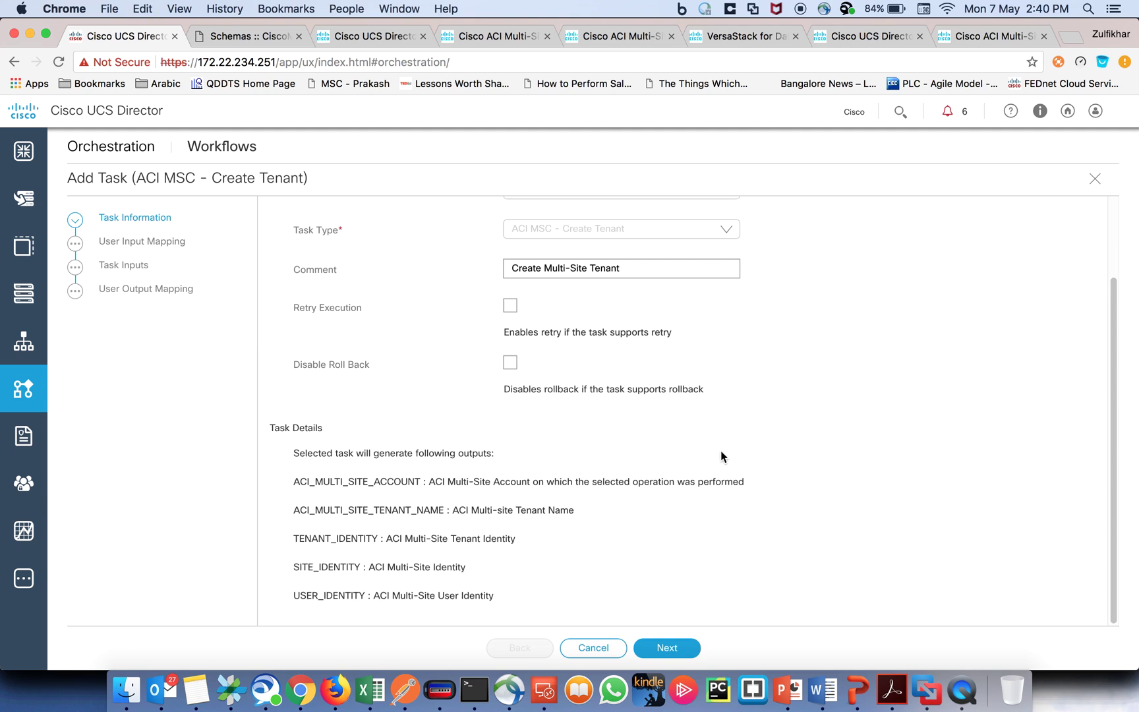
left_click(667, 648)
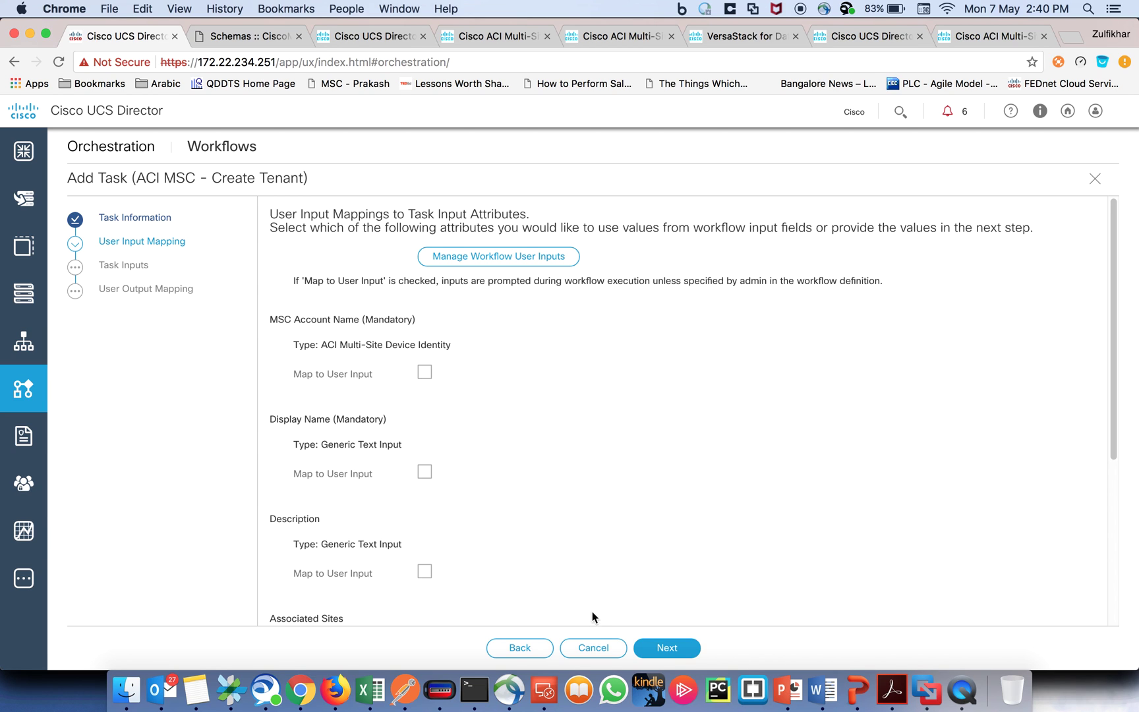
Step: Map MSC Account Name to a new workflow user input labelled 'Multi-Site Account'
left_click(673, 653)
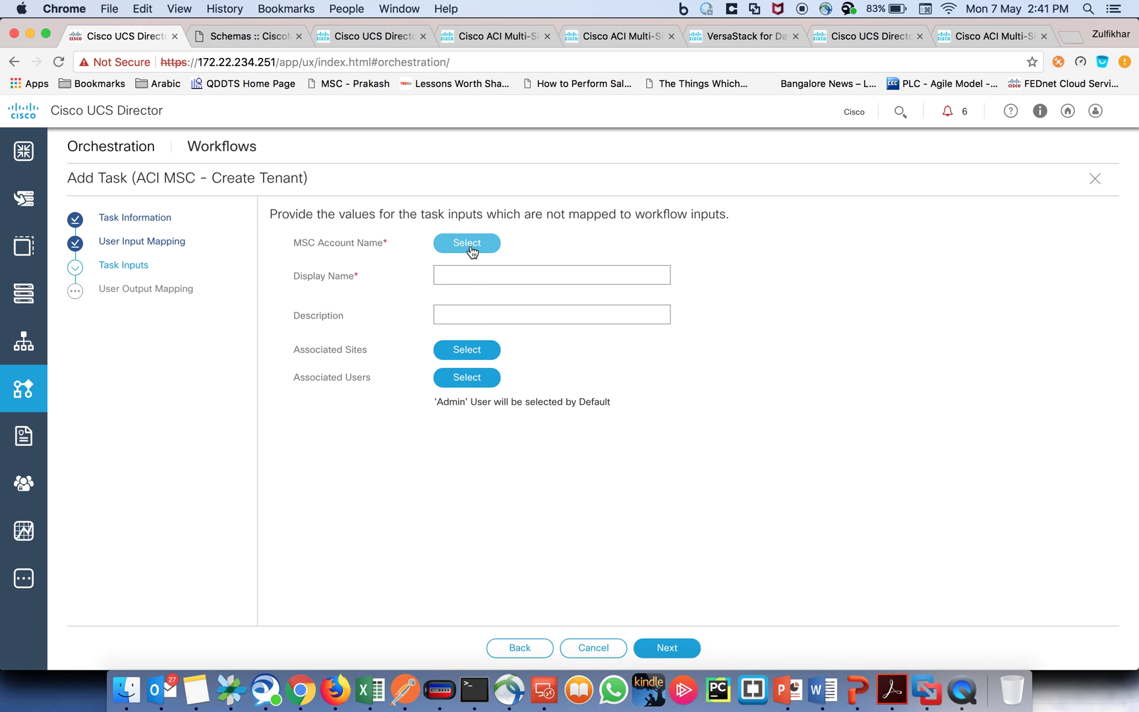
left_click(518, 649)
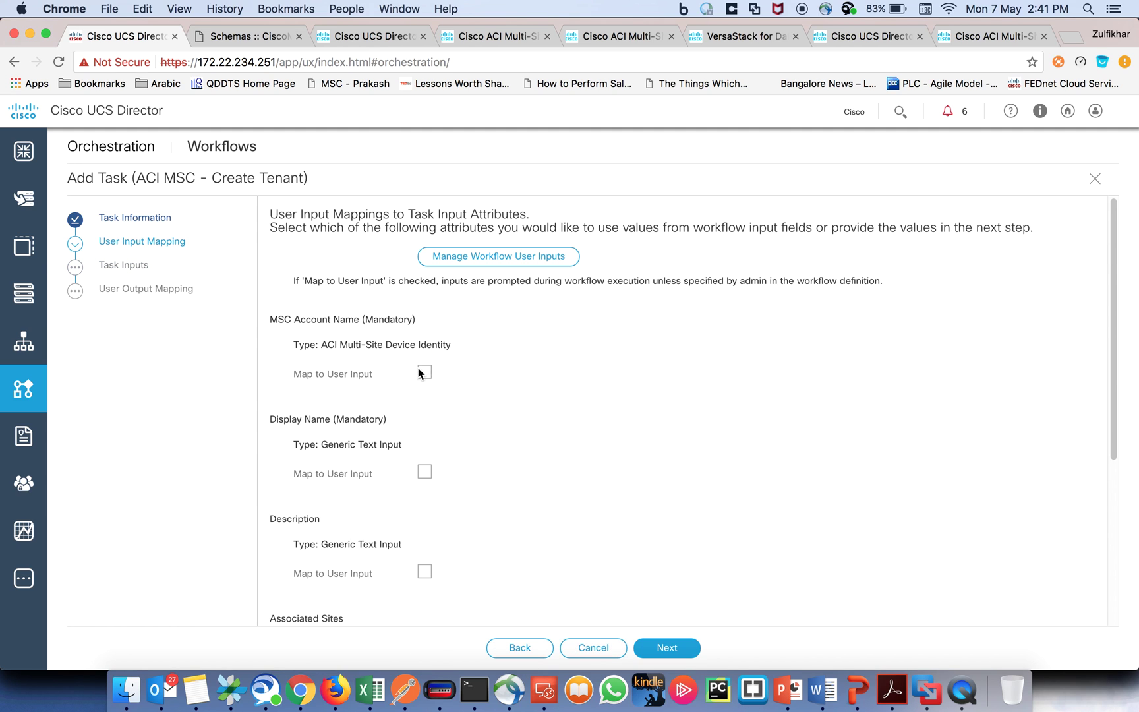
left_click(427, 373)
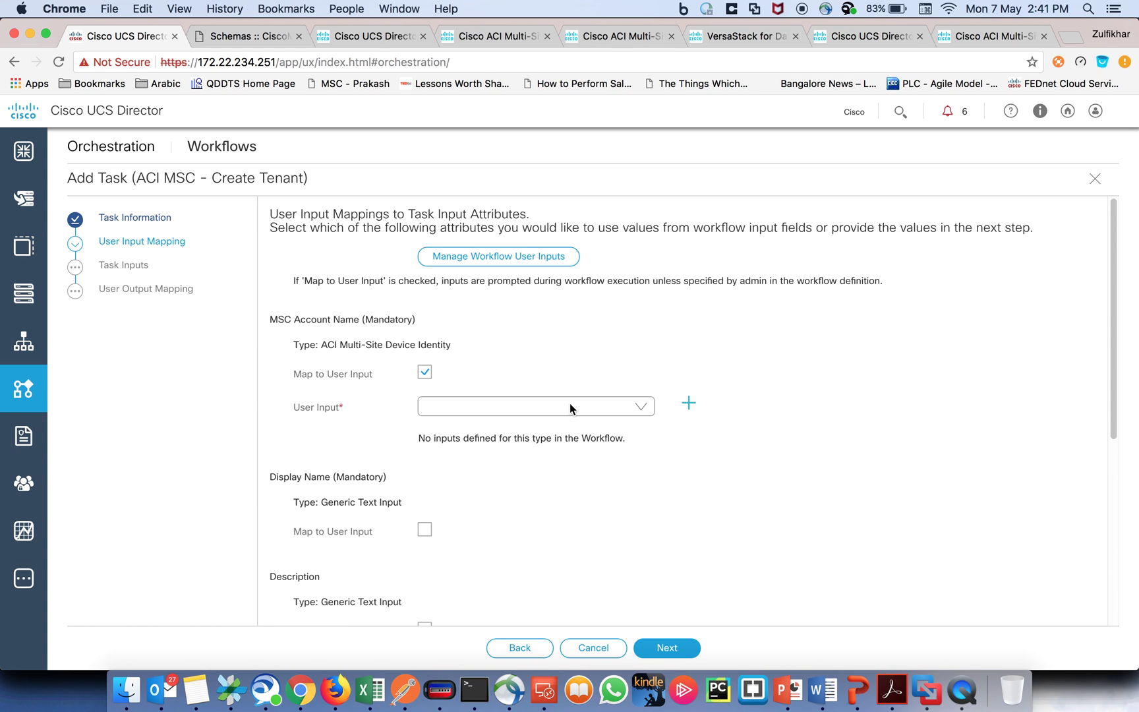
left_click(690, 408)
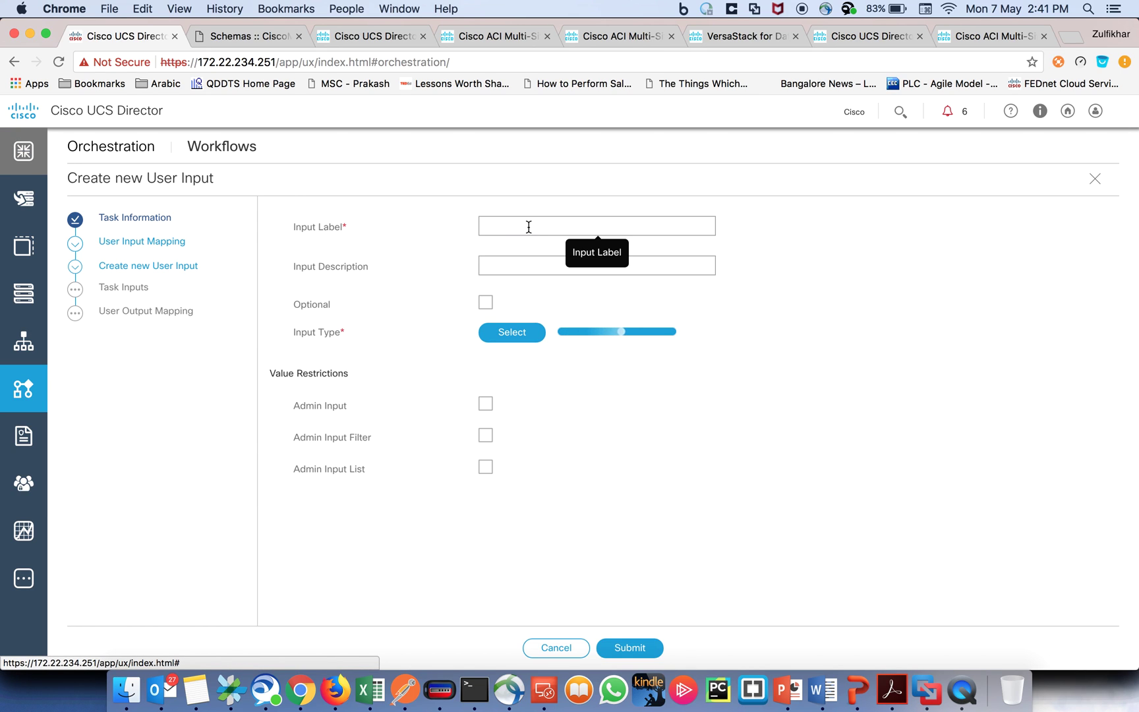
left_click(528, 226)
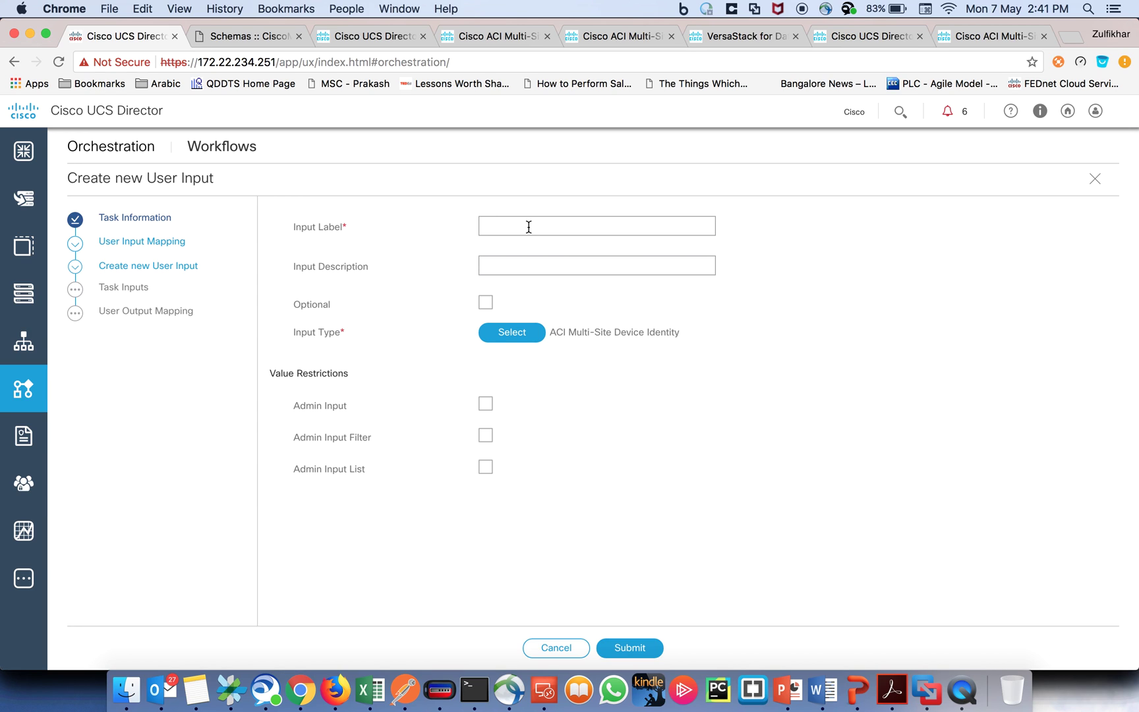
type("Multi-Site Account")
left_click(632, 647)
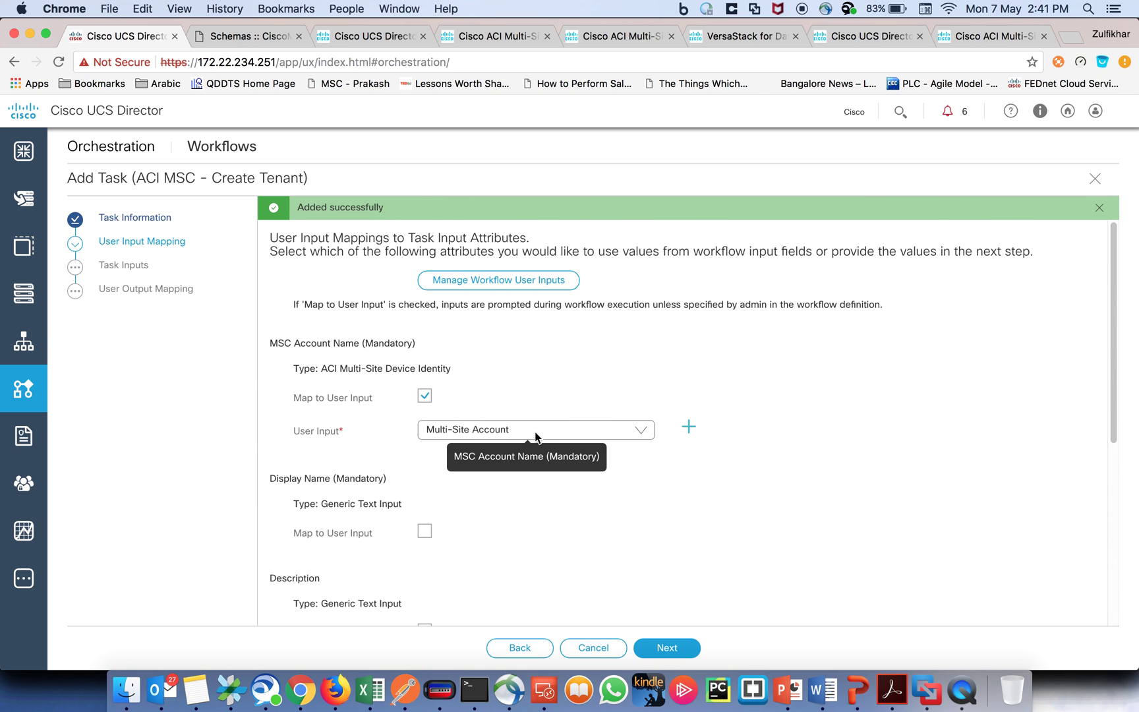
scroll(624, 396, "down", 1)
scroll(624, 396, "down", 3)
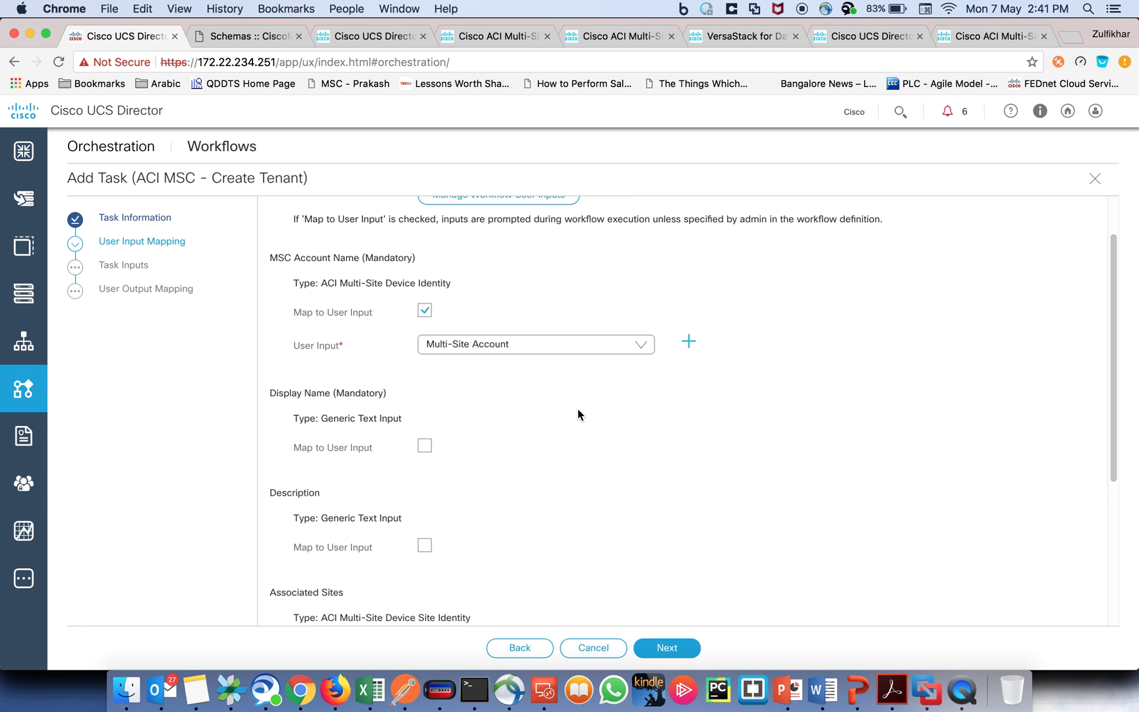
scroll(578, 414, "down", 3)
scroll(575, 413, "down", 1)
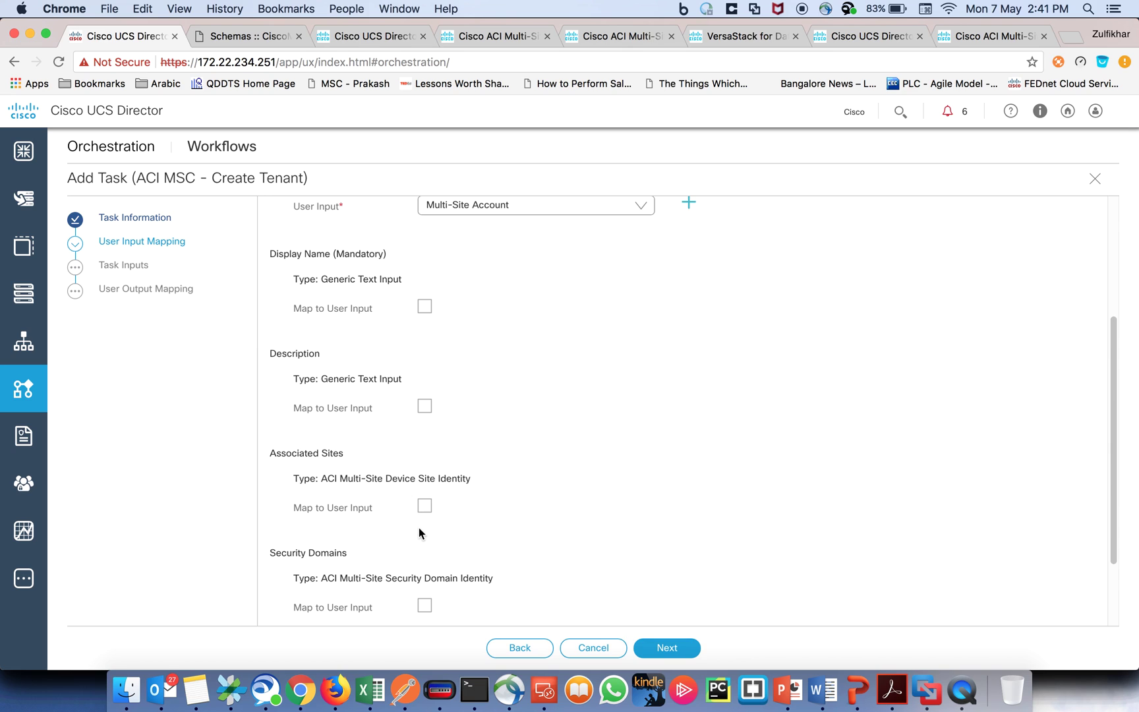
Step: Enter display name Demo_Tenant_Simple, associate site SanJose_DataCenter, and submit the tenant task
left_click(662, 647)
left_click(470, 246)
type("Demo_")
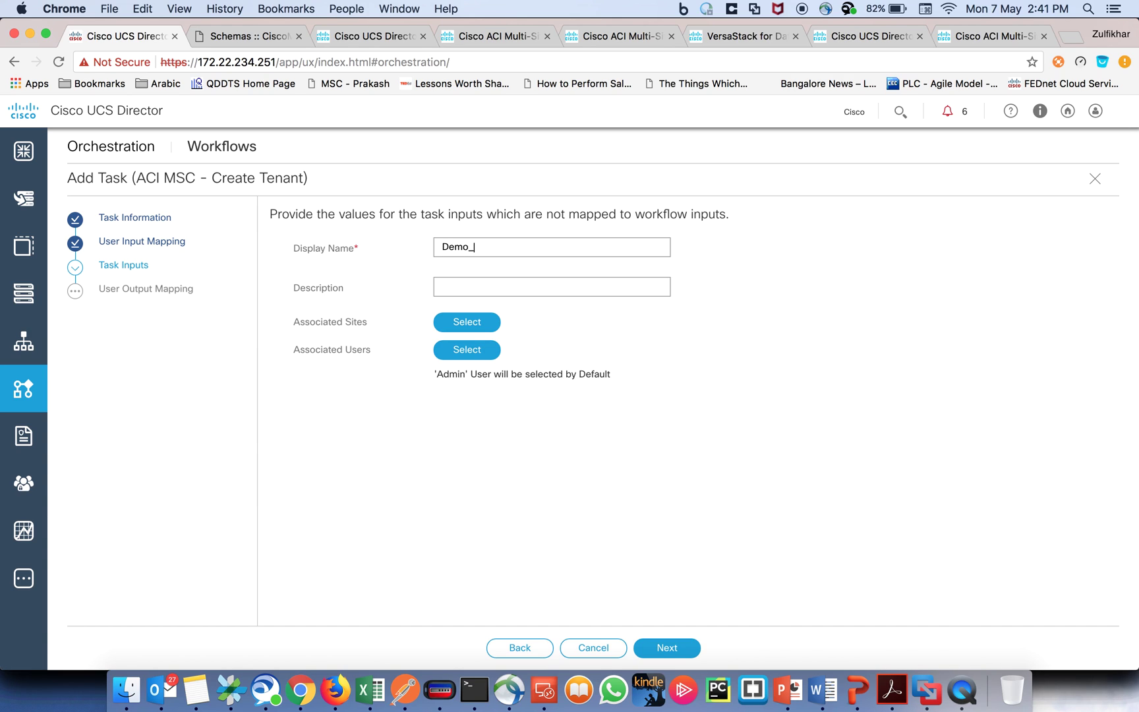
type("Tenant_Simple")
key("Tab")
left_click(473, 319)
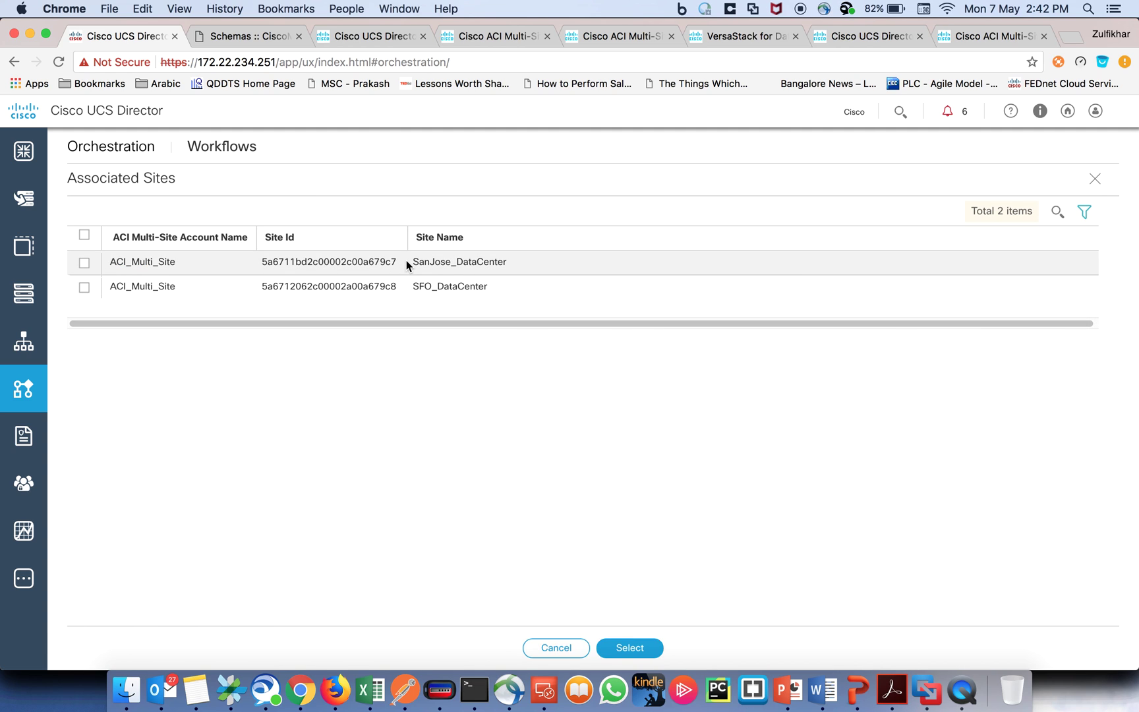
left_click(85, 263)
left_click(621, 646)
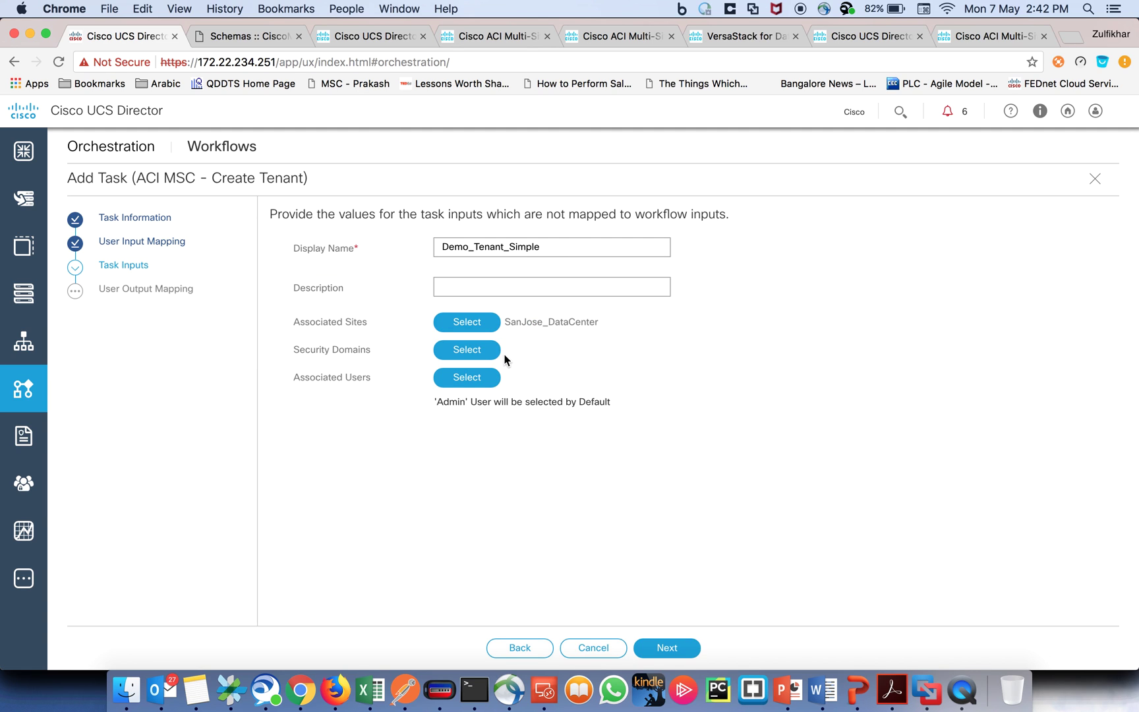
left_click(668, 647)
left_click(667, 648)
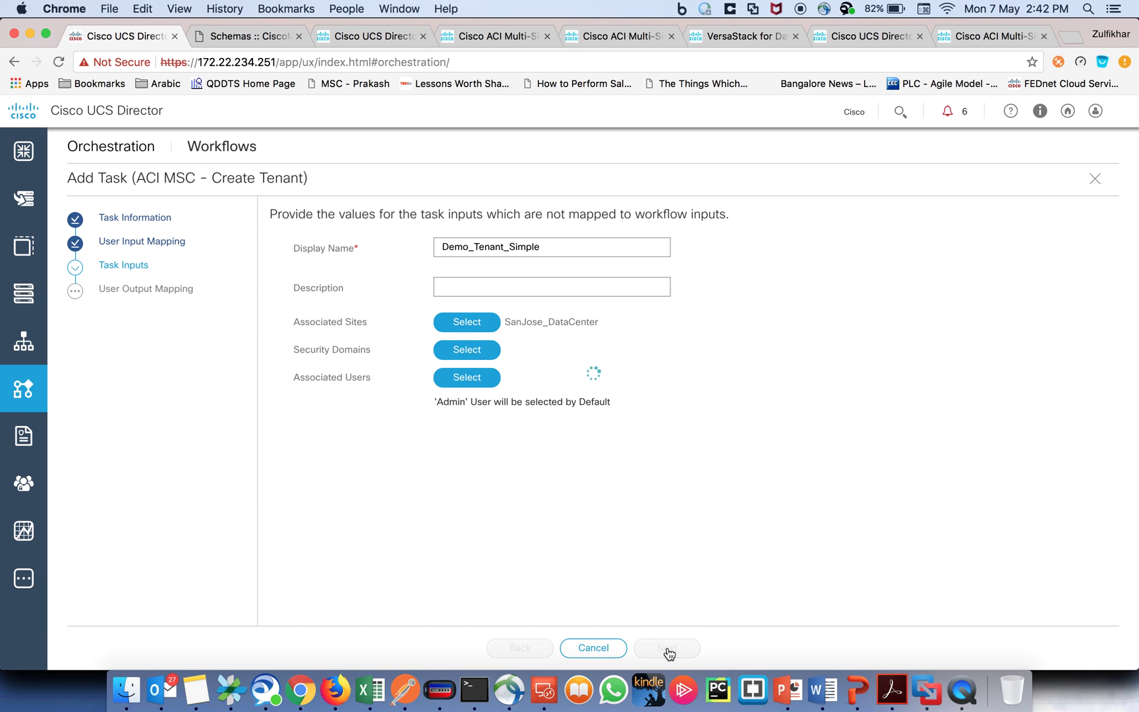
left_click(667, 649)
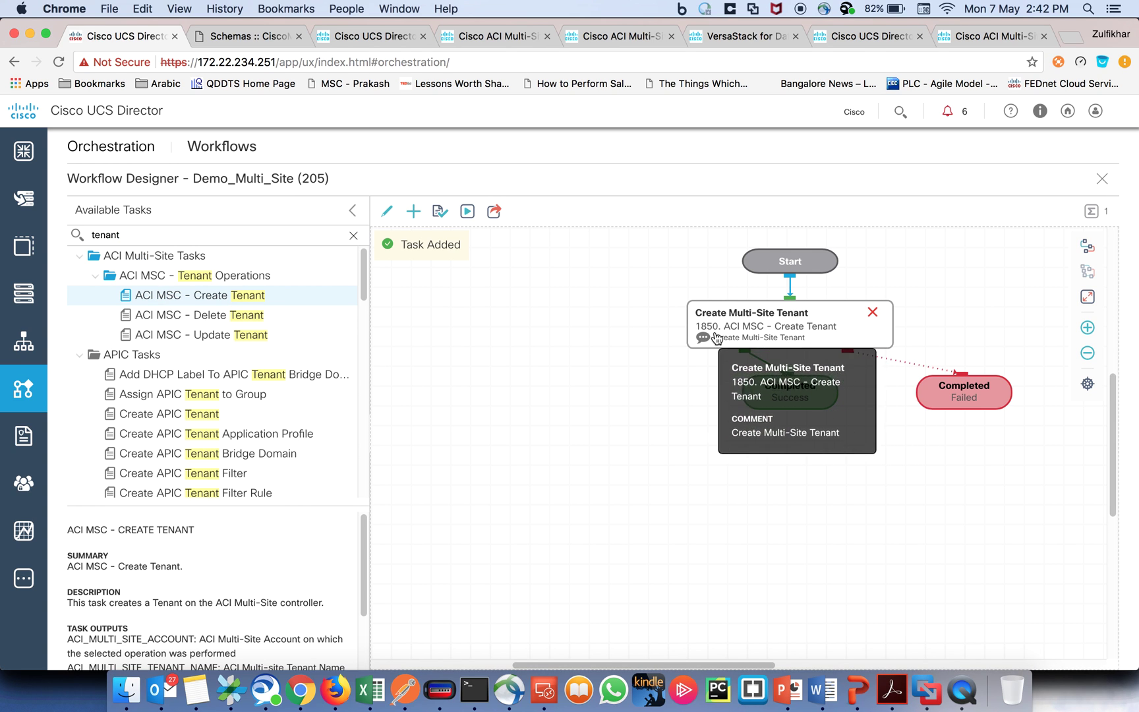
Step: Search Available Tasks for 'Schema' and drag ACI MSC - Create Schema onto the canvas
left_click_drag(139, 235, 68, 235)
type("Schema")
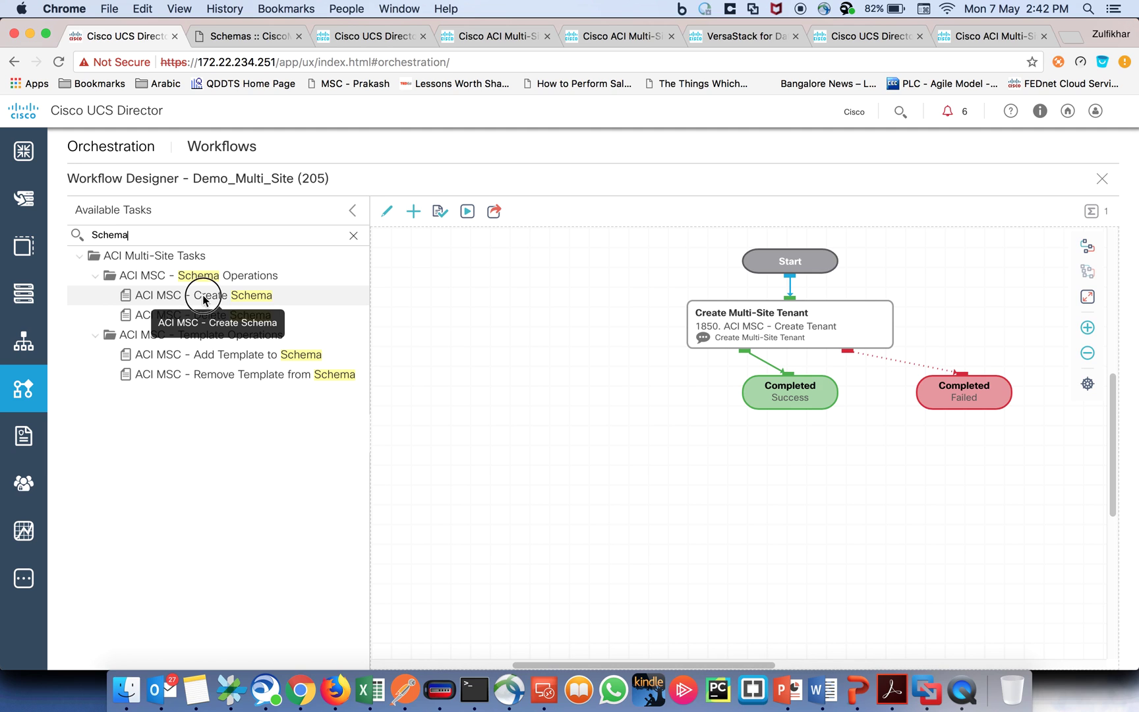
left_click_drag(132, 294, 540, 441)
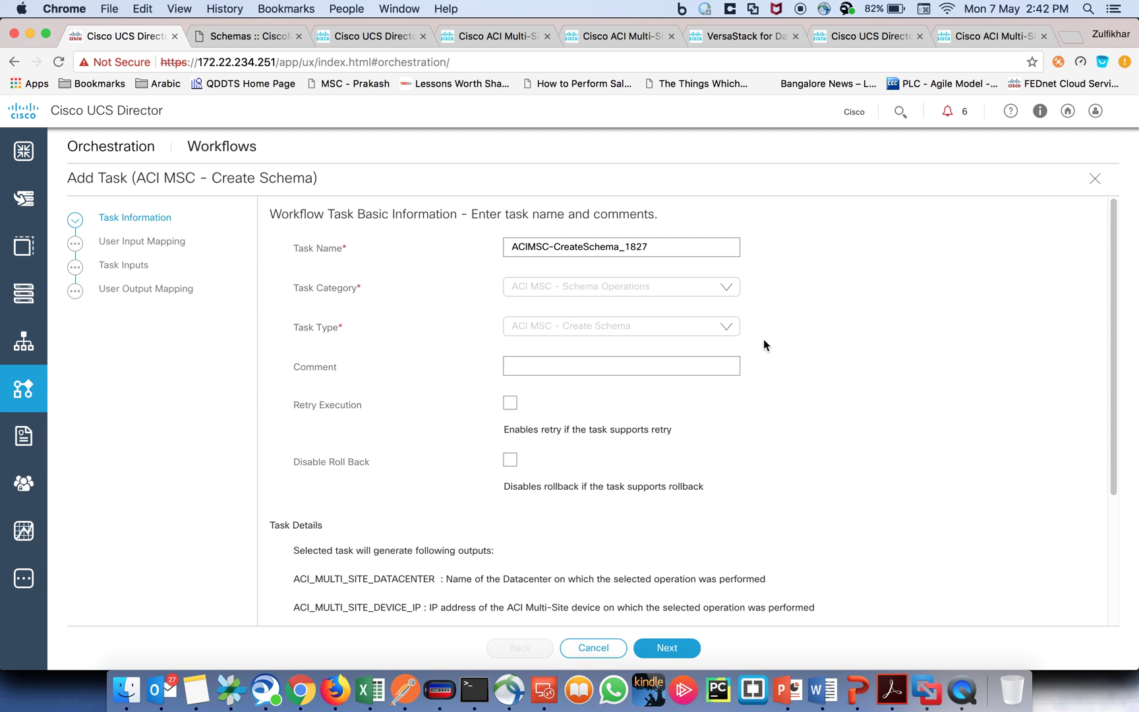
Step: Name the task 'Create Schema' and paste the same text into its Comment
left_click_drag(663, 244, 482, 248)
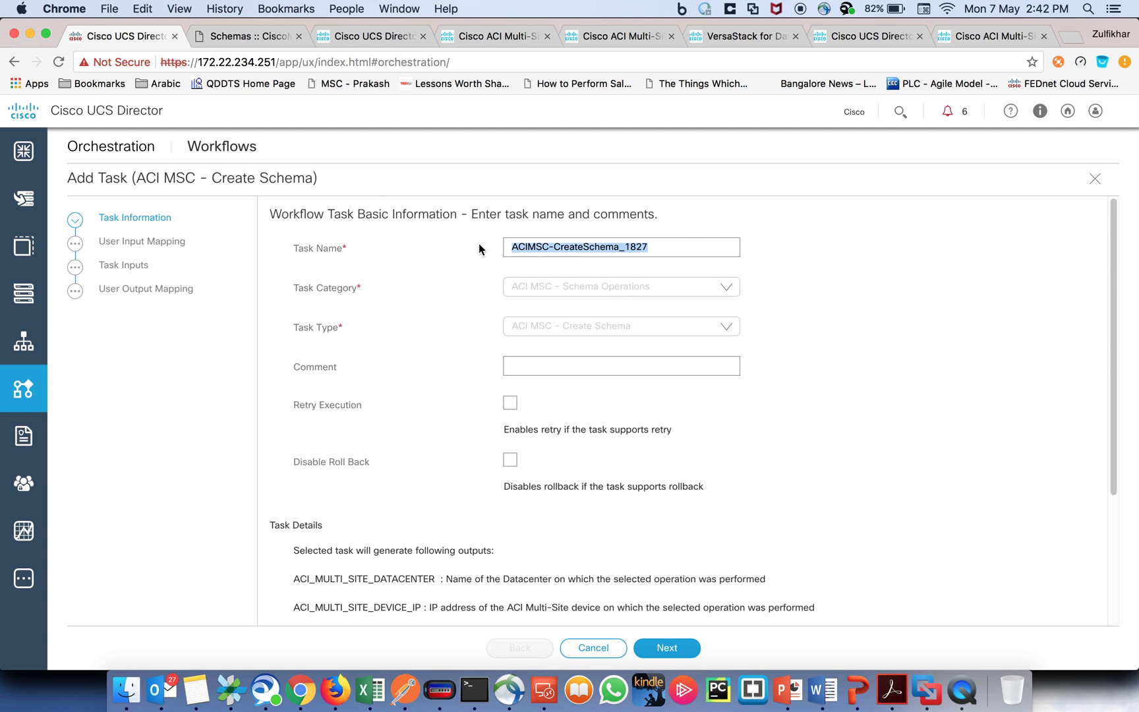
type("Create Schema")
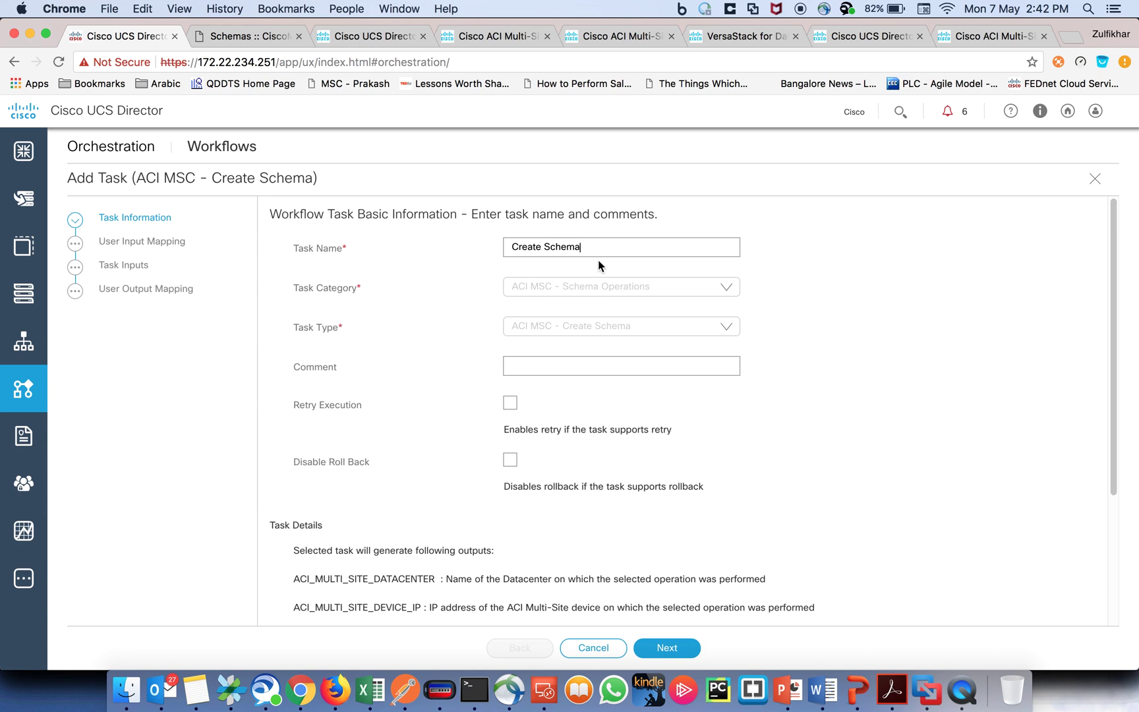
left_click_drag(600, 247, 494, 246)
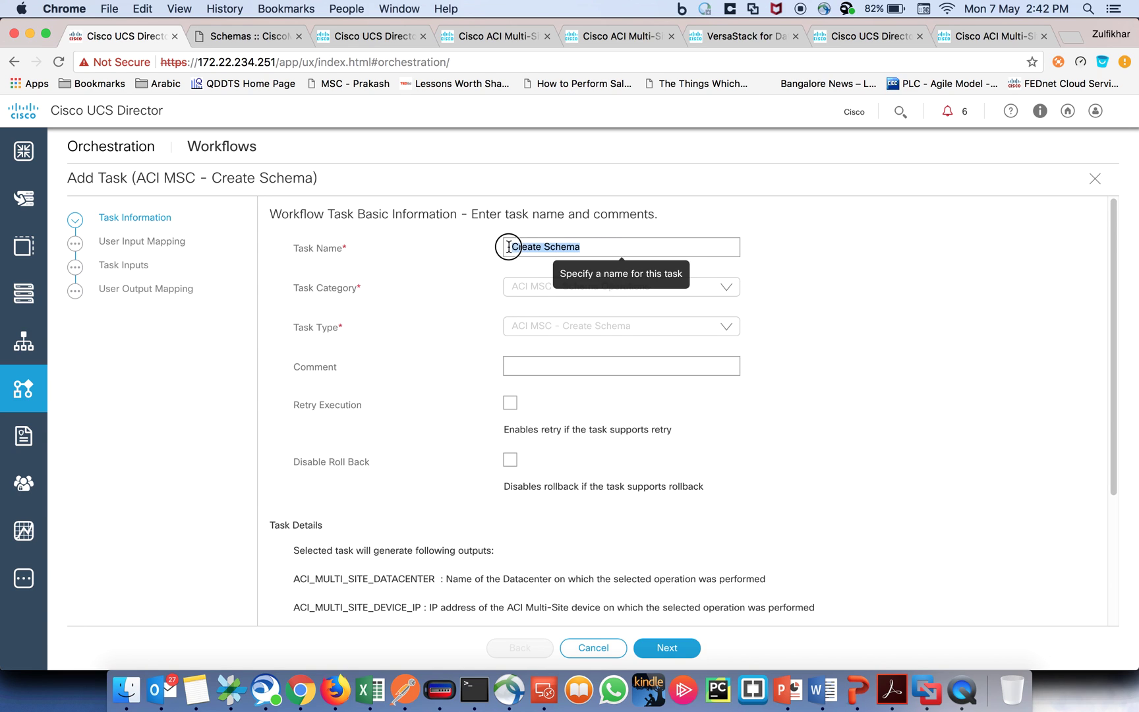
left_click(579, 365)
key("super+v")
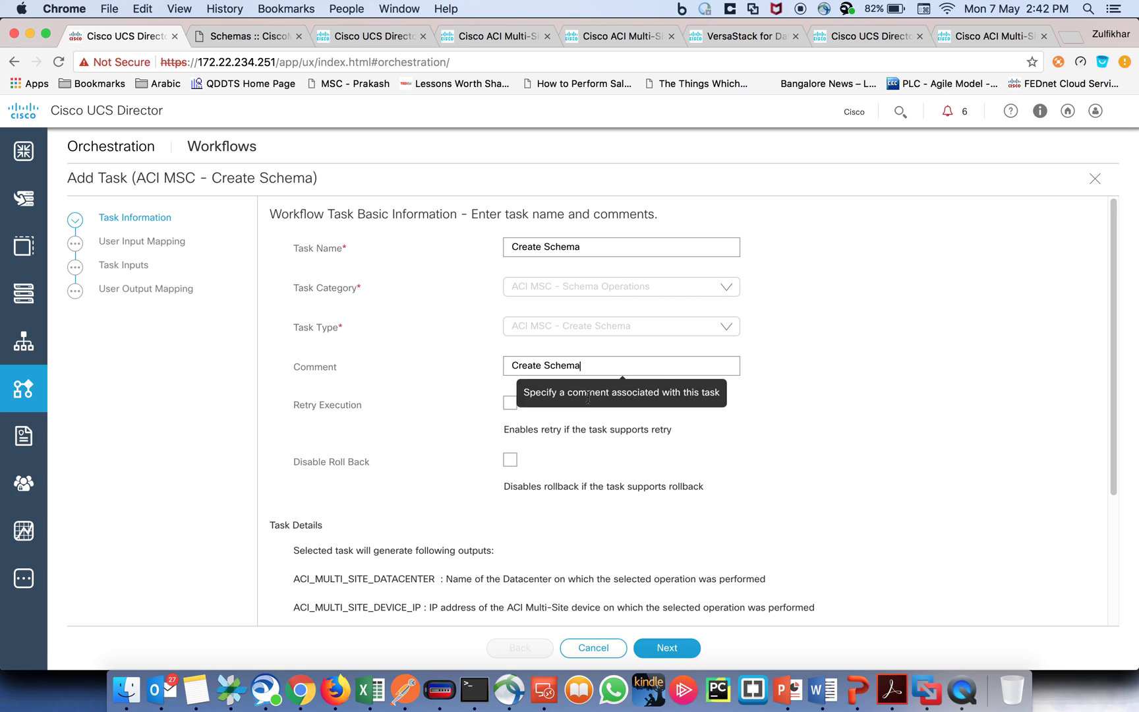
left_click(665, 648)
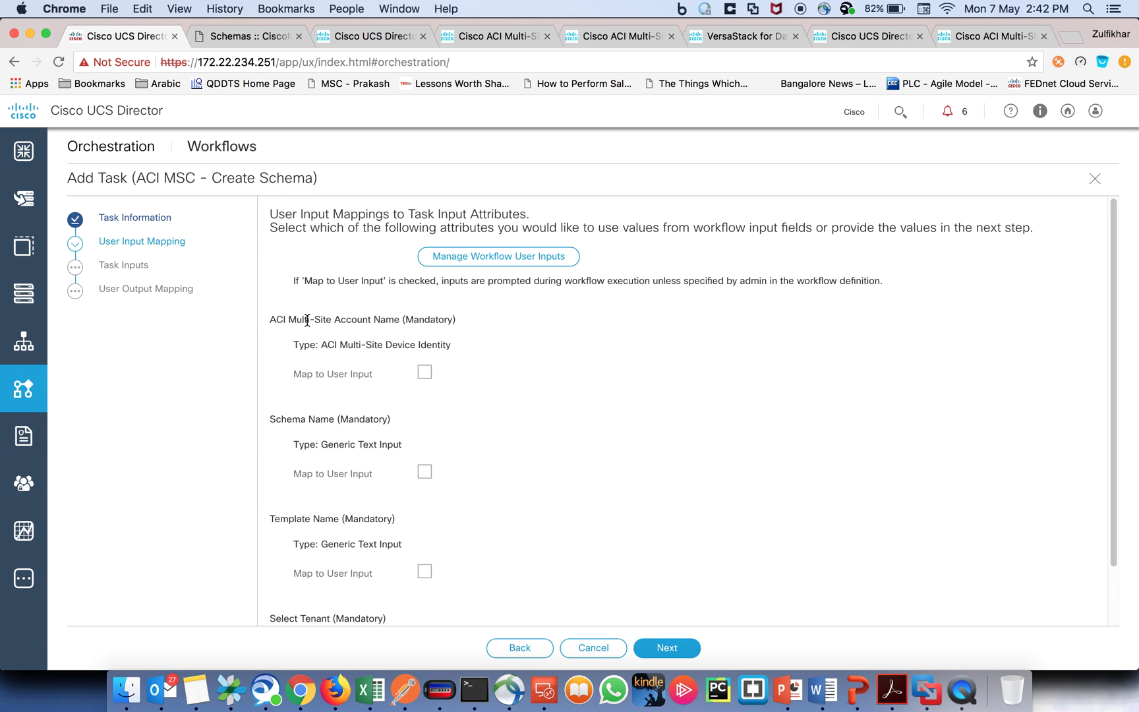
Step: Map the schema task's account name to the workflow's Multi-Site Account user input
left_click_drag(332, 320, 461, 324)
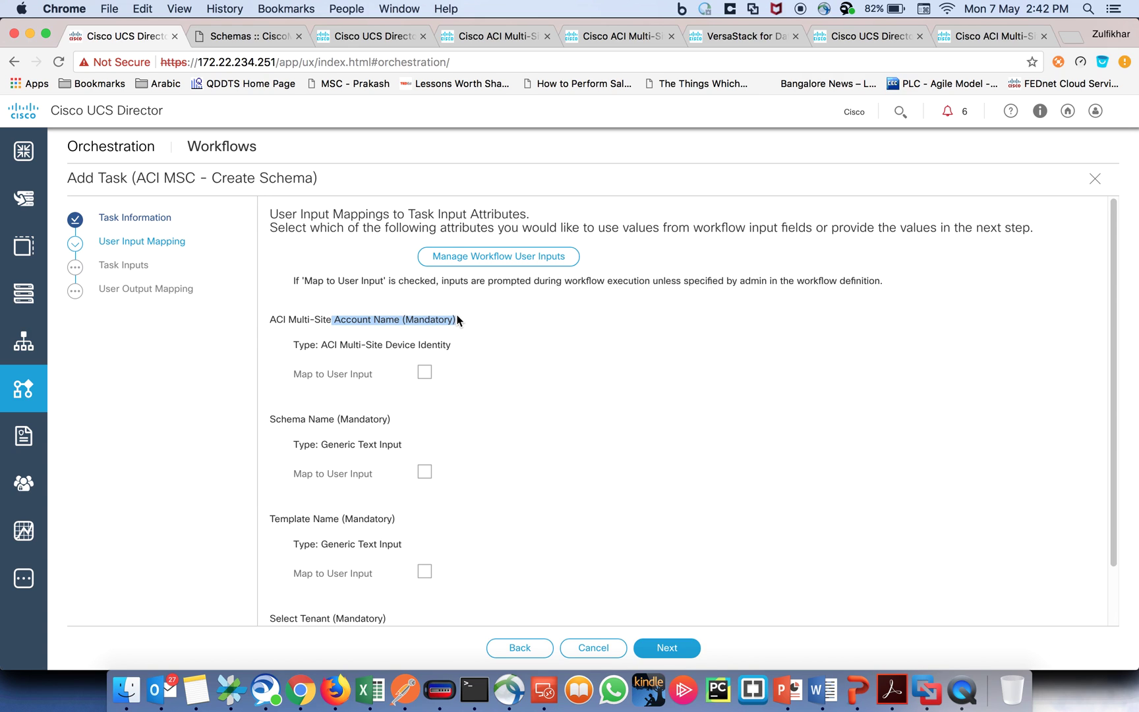
left_click(424, 373)
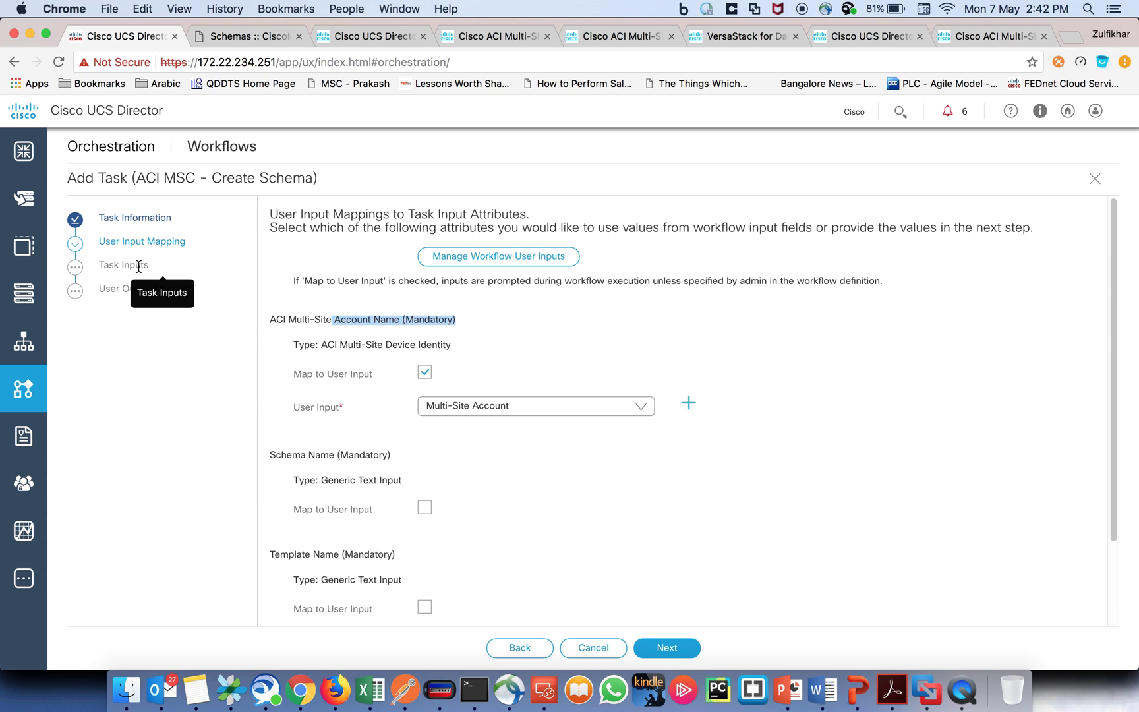
left_click(673, 648)
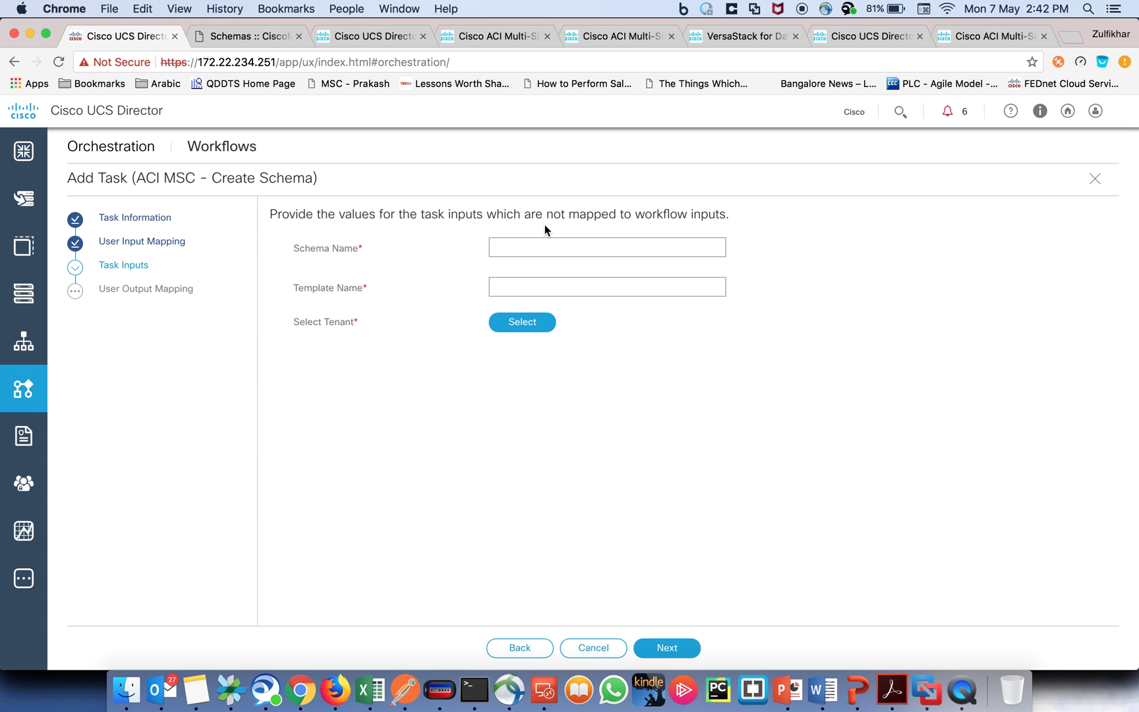
left_click(519, 655)
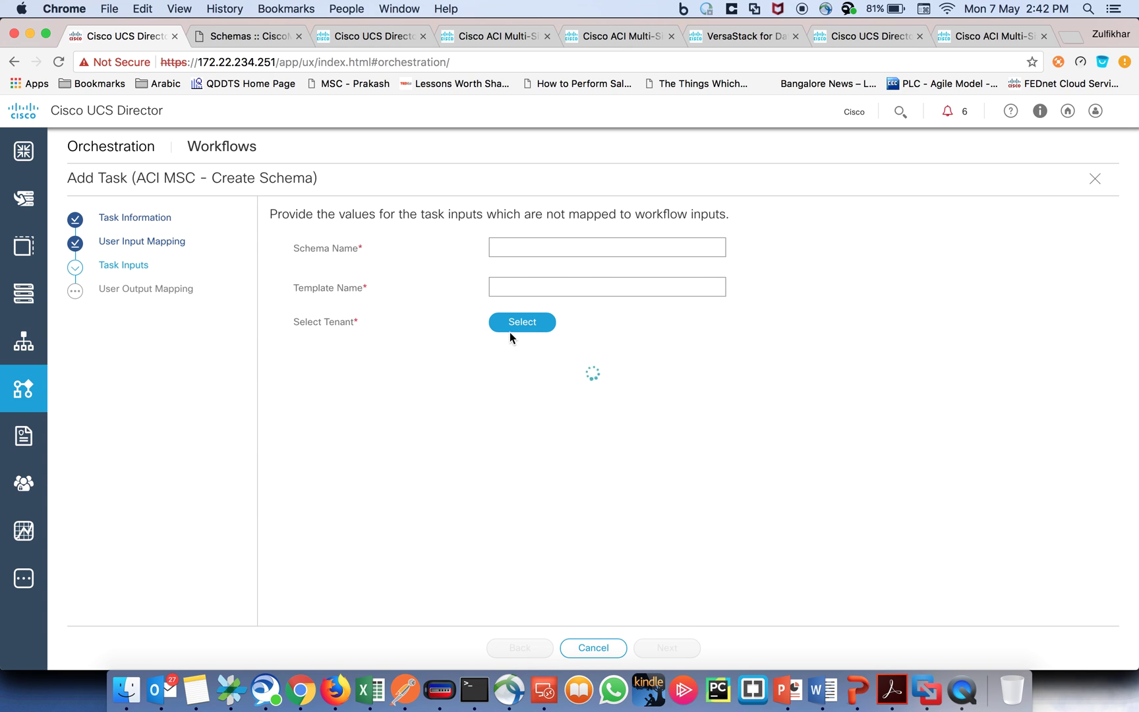
scroll(589, 355, "down", 3)
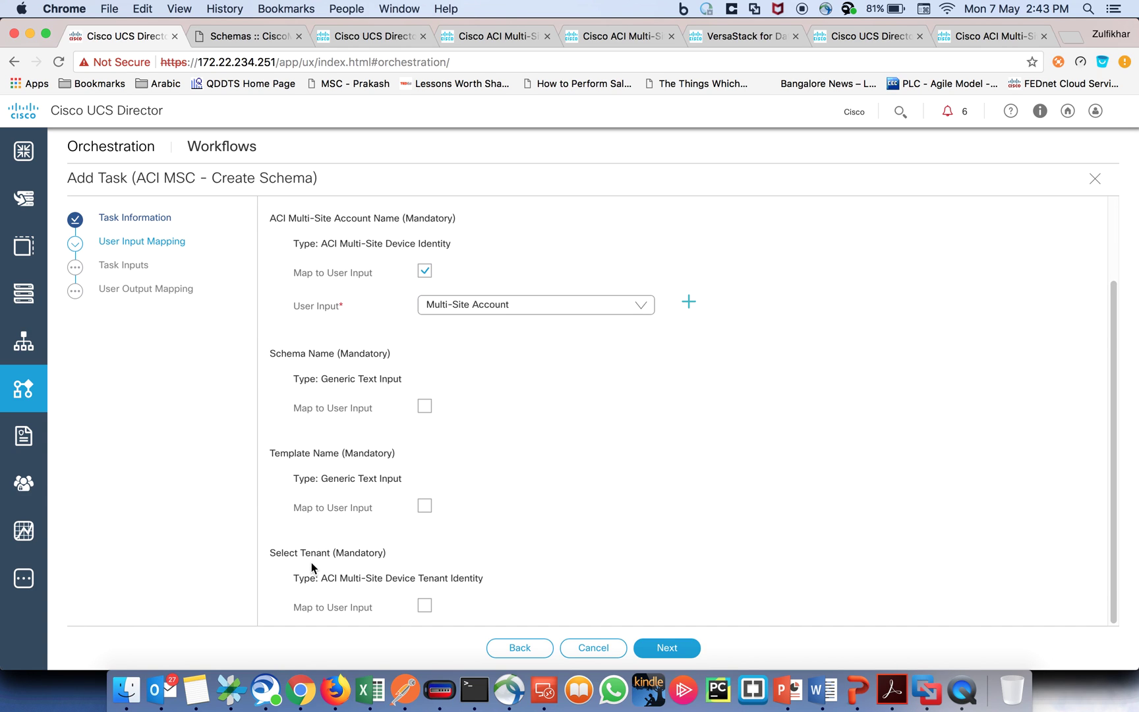
left_click(669, 647)
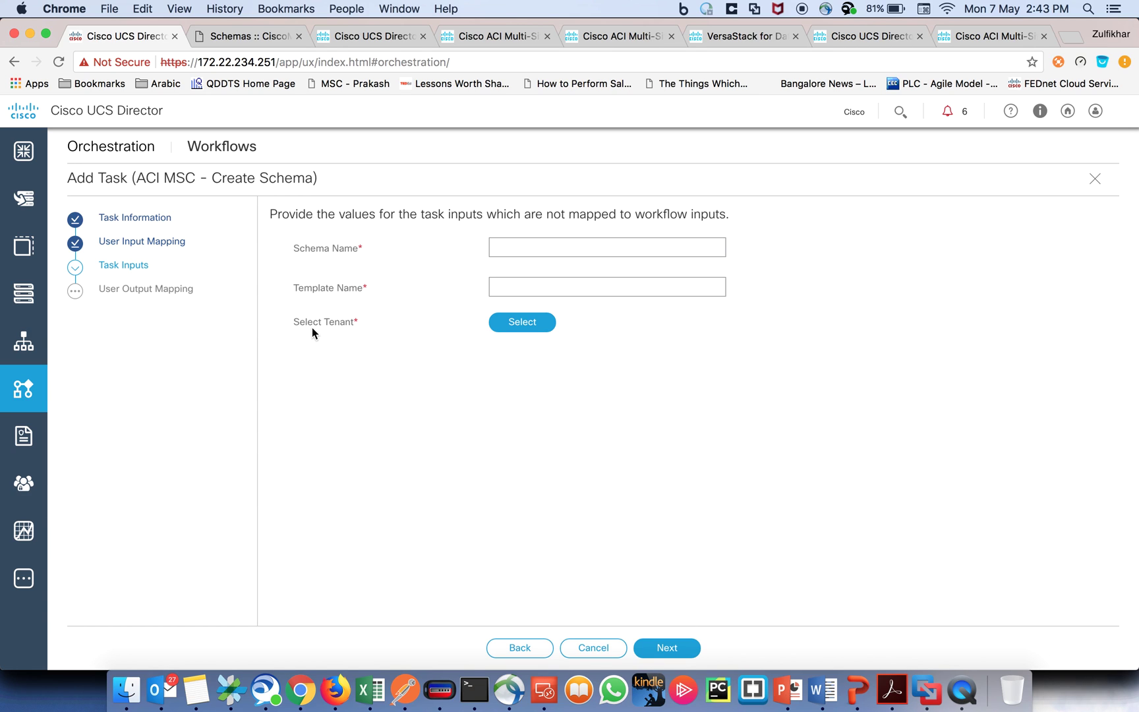
Step: Map Select Tenant to Create Multi-Site Tenant.TENANT_IDENTITY and continue to Task Inputs
left_click(516, 650)
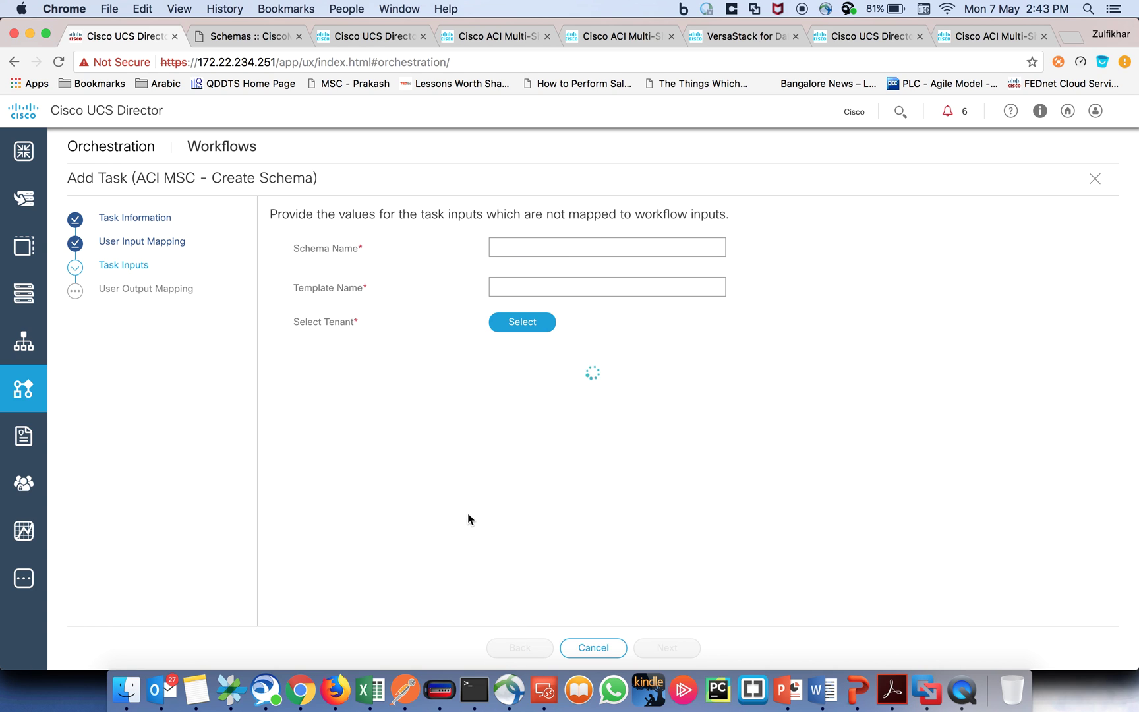
scroll(455, 503, "down", 3)
left_click(425, 605)
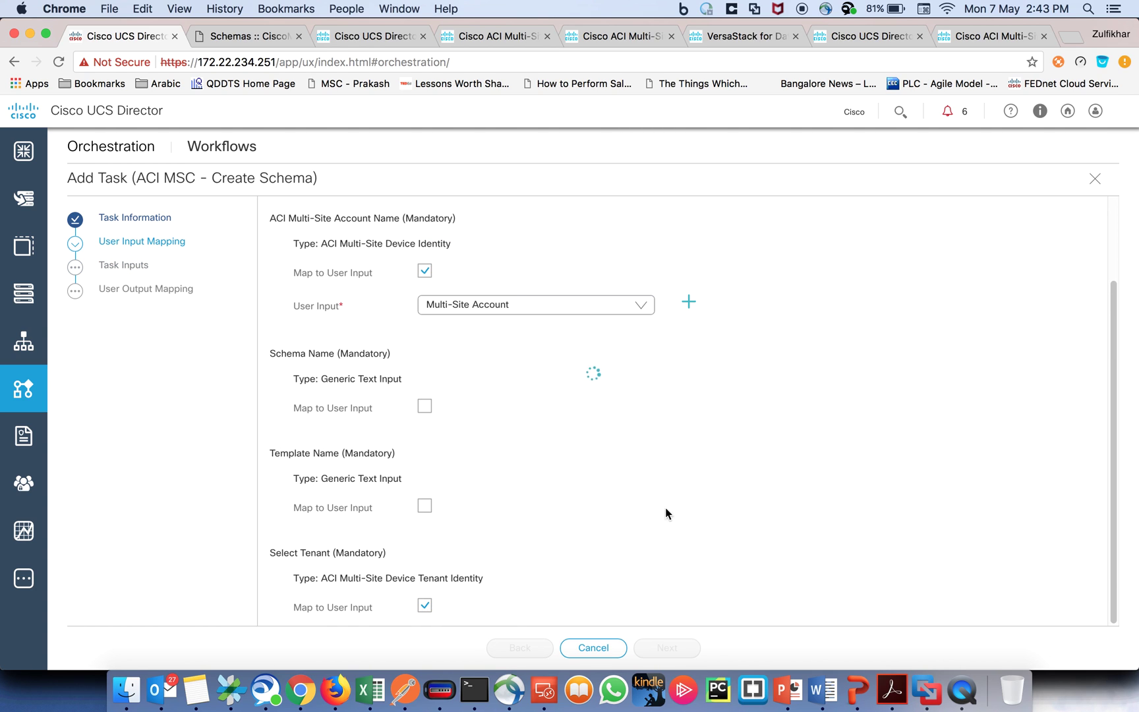
scroll(659, 505, "down", 1)
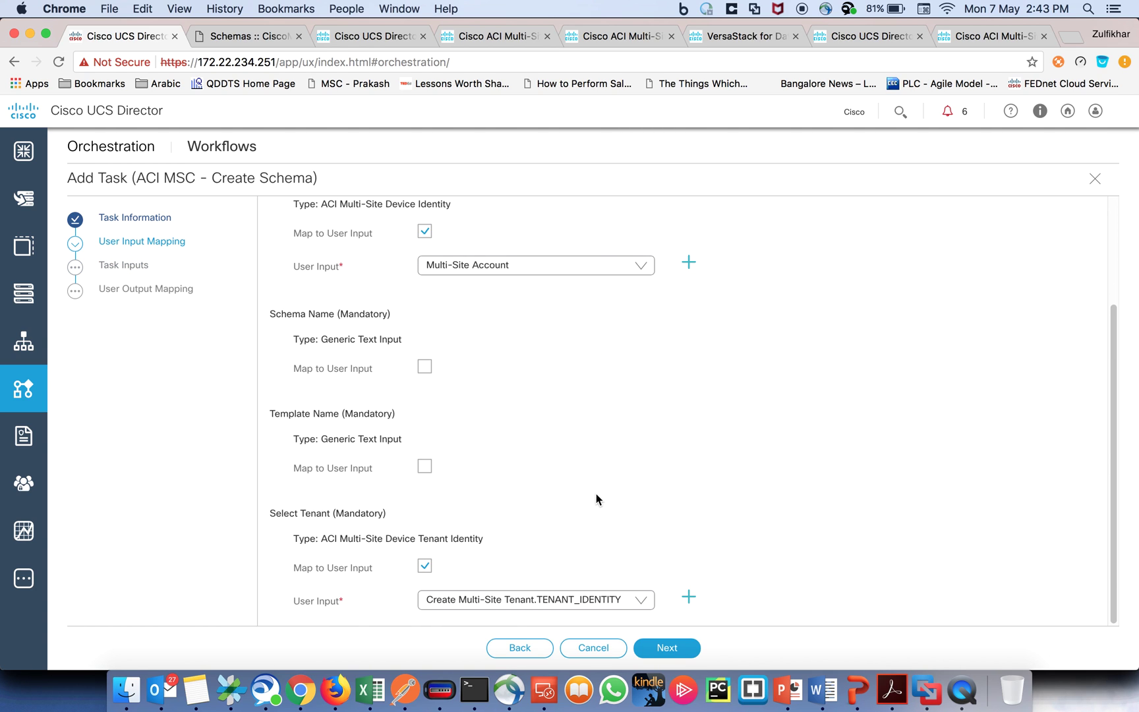
left_click(537, 600)
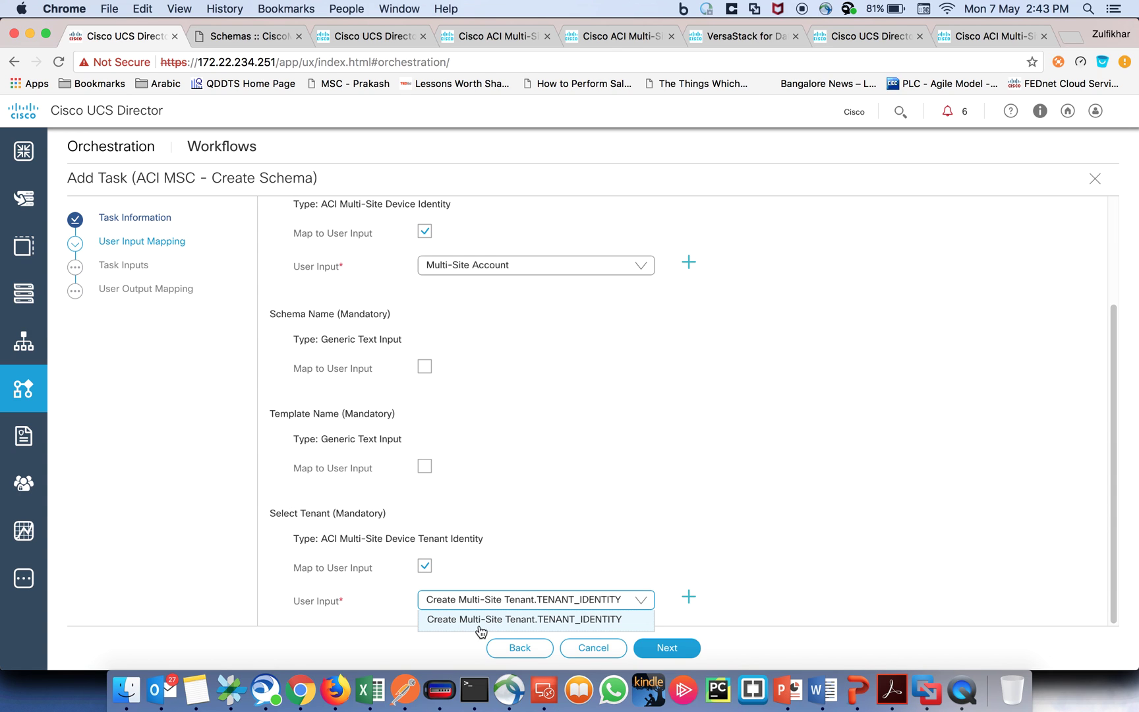
left_click(559, 623)
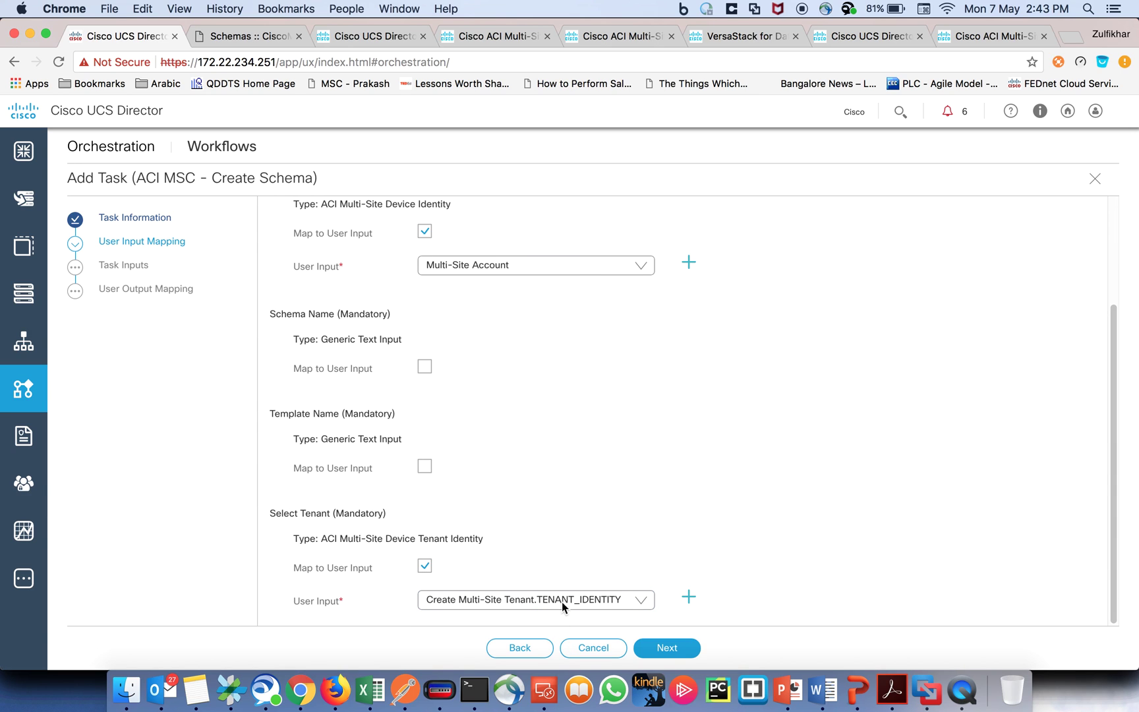
left_click(664, 647)
Step: Enter schema name Demo_Schema_Simple and template name Demo_Temp_Simple, then submit the task
left_click(549, 243)
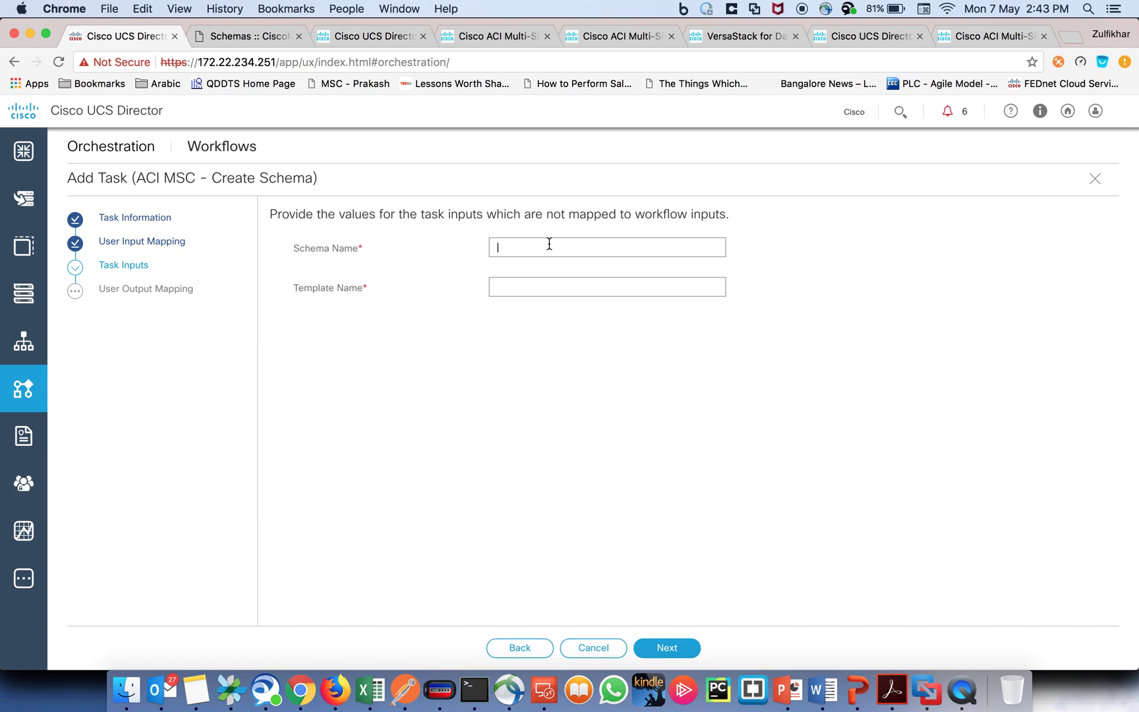
type("Demo_Schema_Simple")
left_click(528, 288)
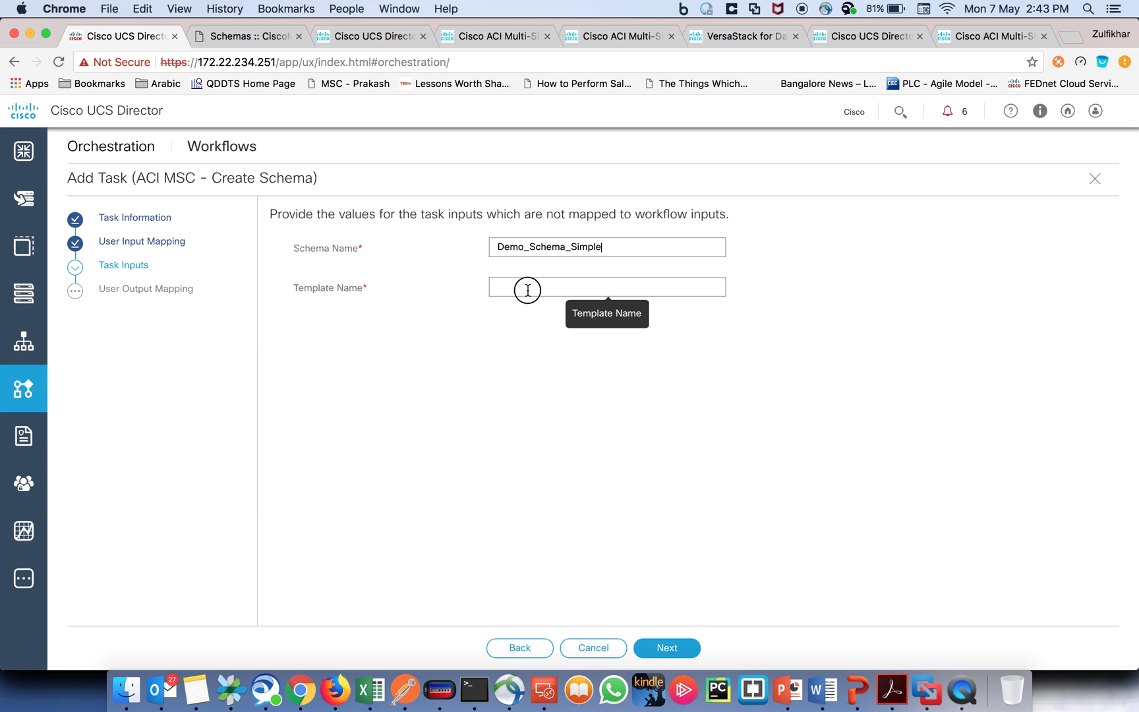
type("Demo_Temp_Simple")
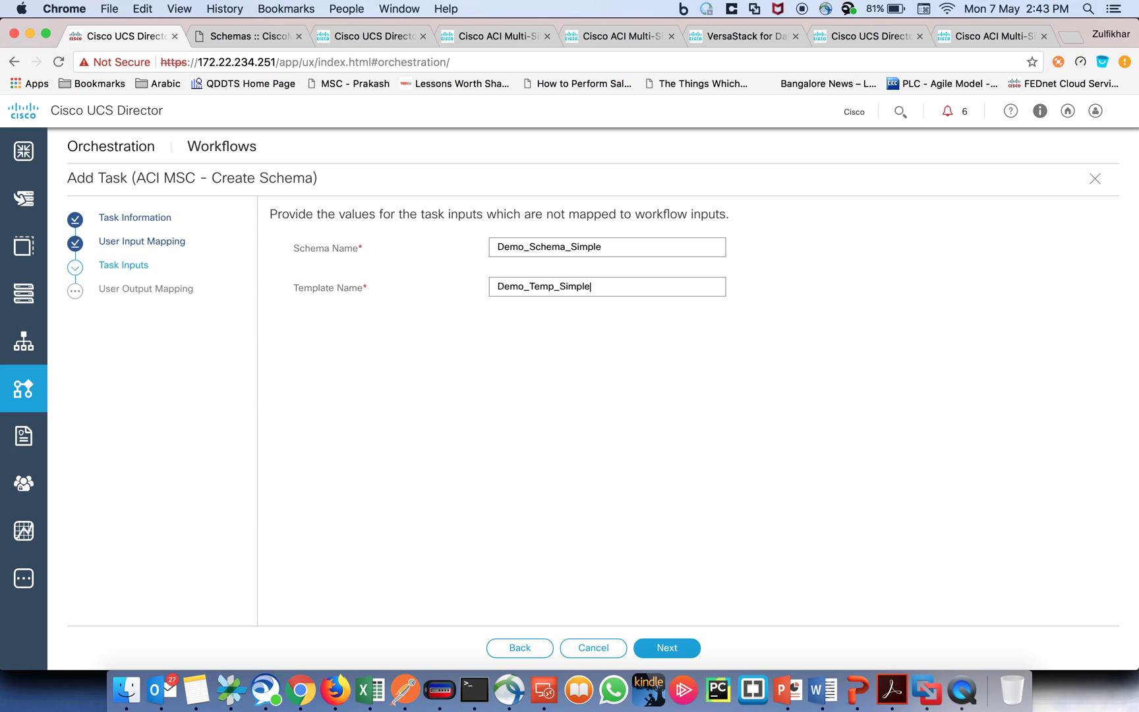
left_click(679, 649)
left_click(678, 648)
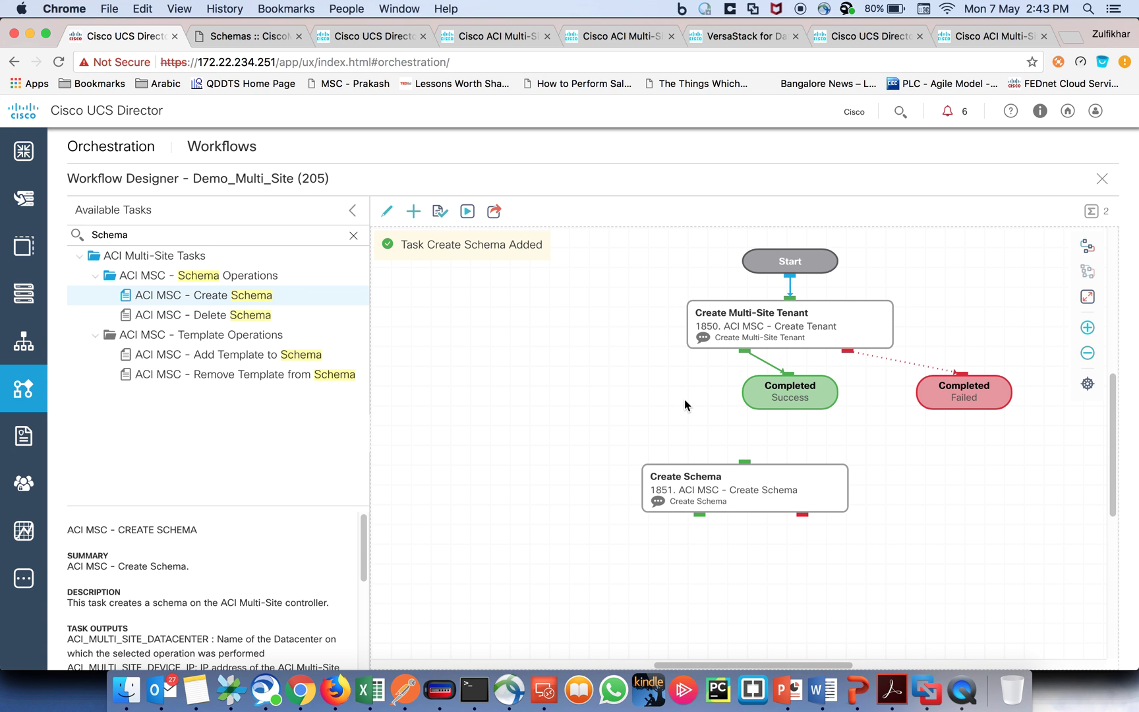
Step: Place Create Schema after the tenant task, wire success and failure links, validate, and execute
left_click_drag(751, 479, 557, 419)
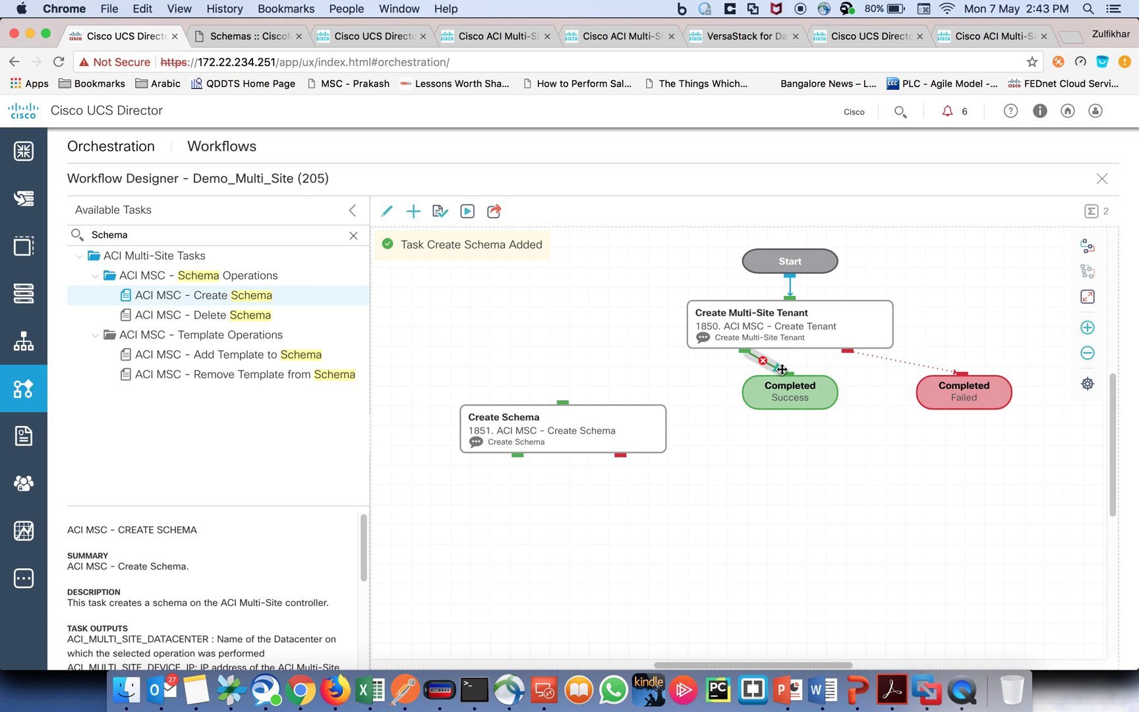
left_click_drag(784, 373, 562, 399)
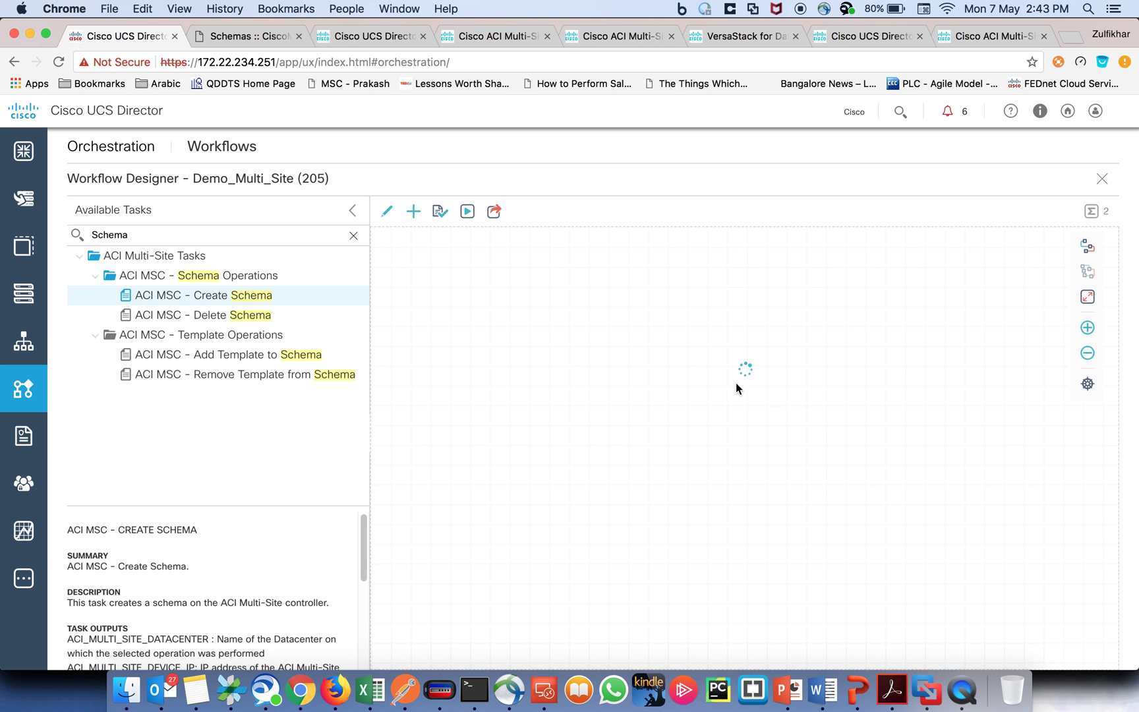
left_click_drag(850, 428, 950, 454)
left_click(440, 211)
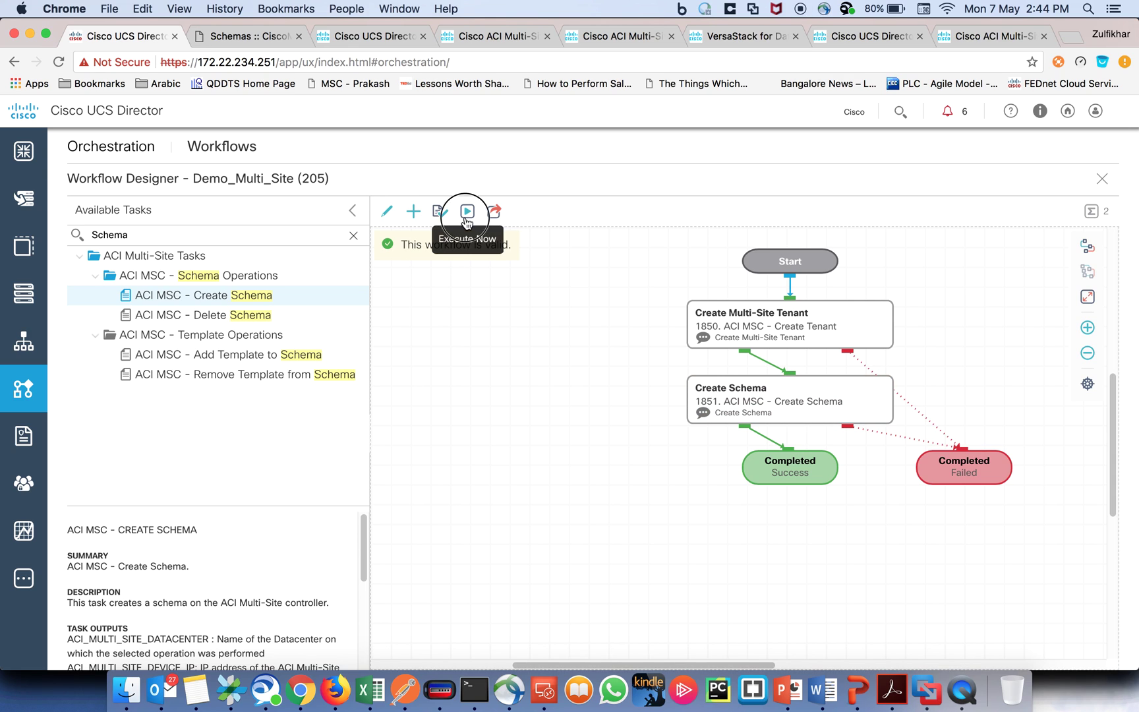
left_click(467, 212)
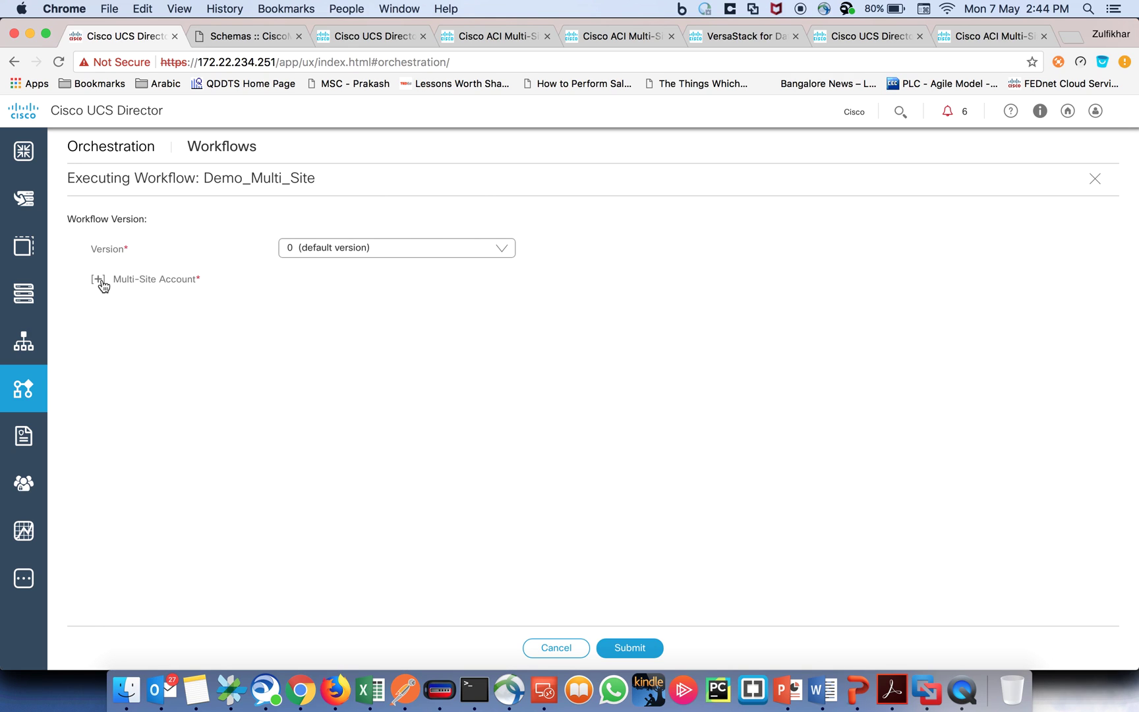
Step: Run the workflow on the Multi-Site account and open the request's detailed status
left_click(102, 281)
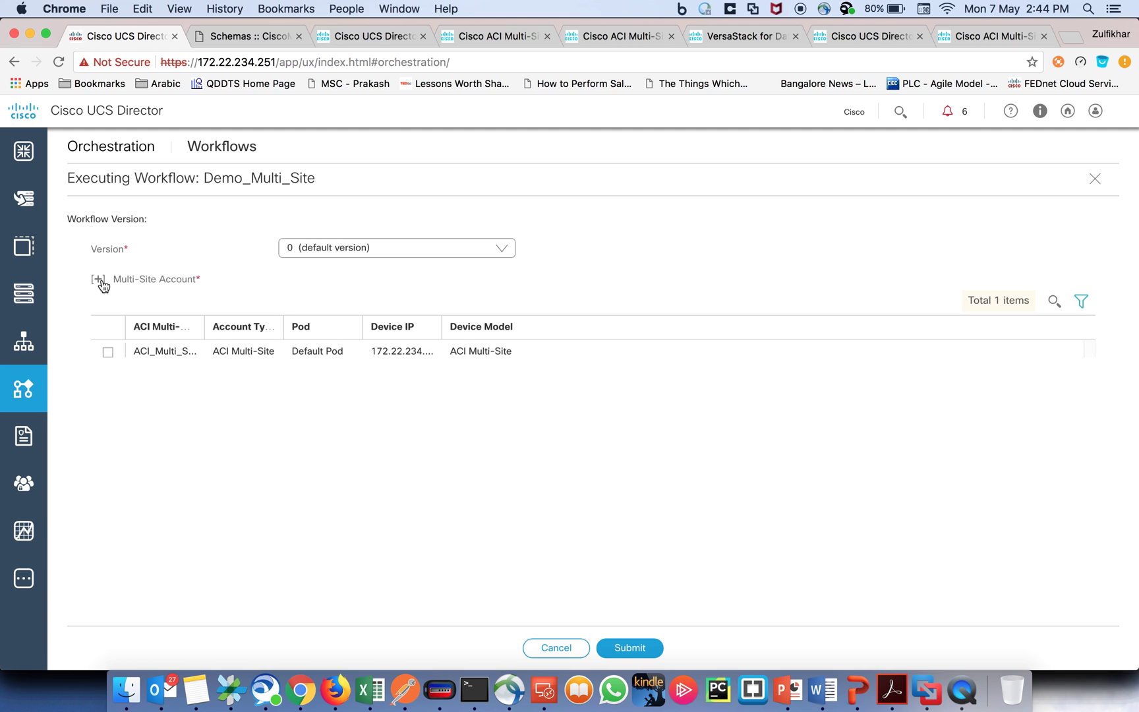
left_click(108, 353)
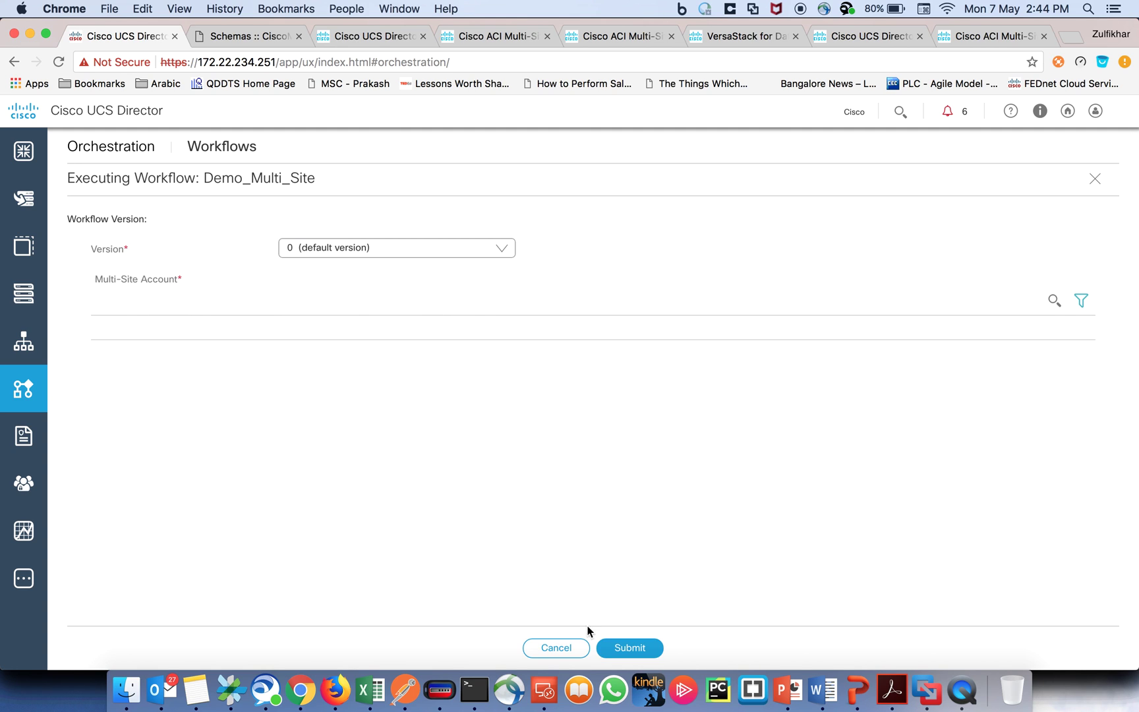
left_click(629, 647)
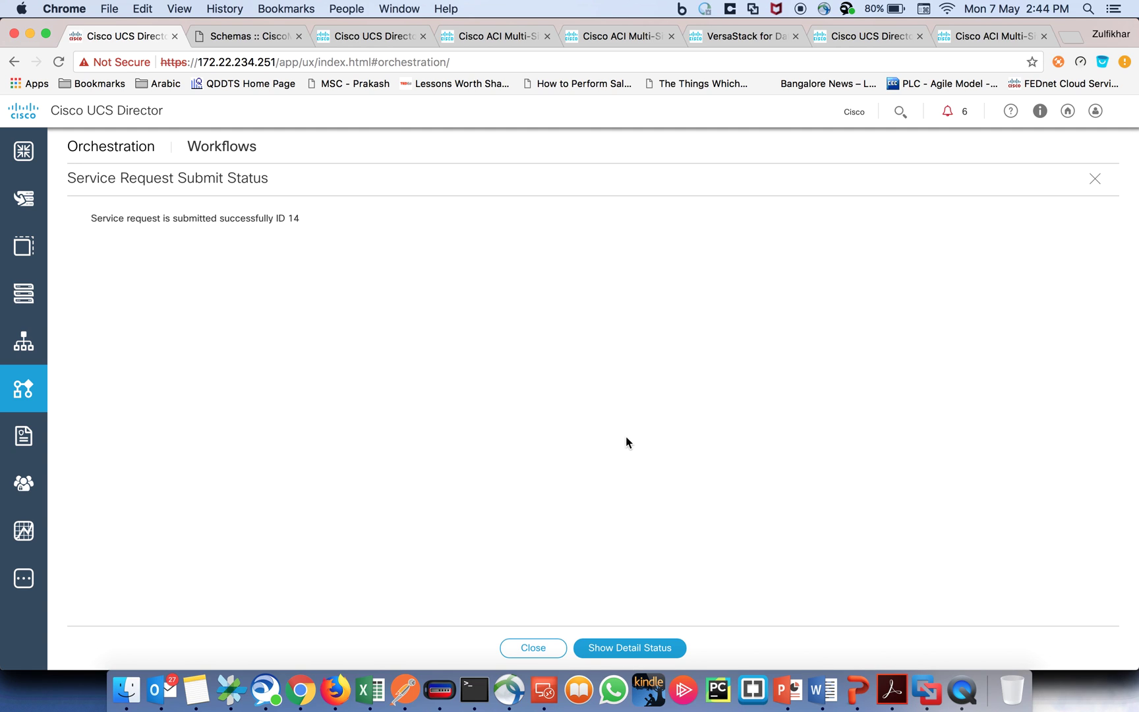
left_click(612, 648)
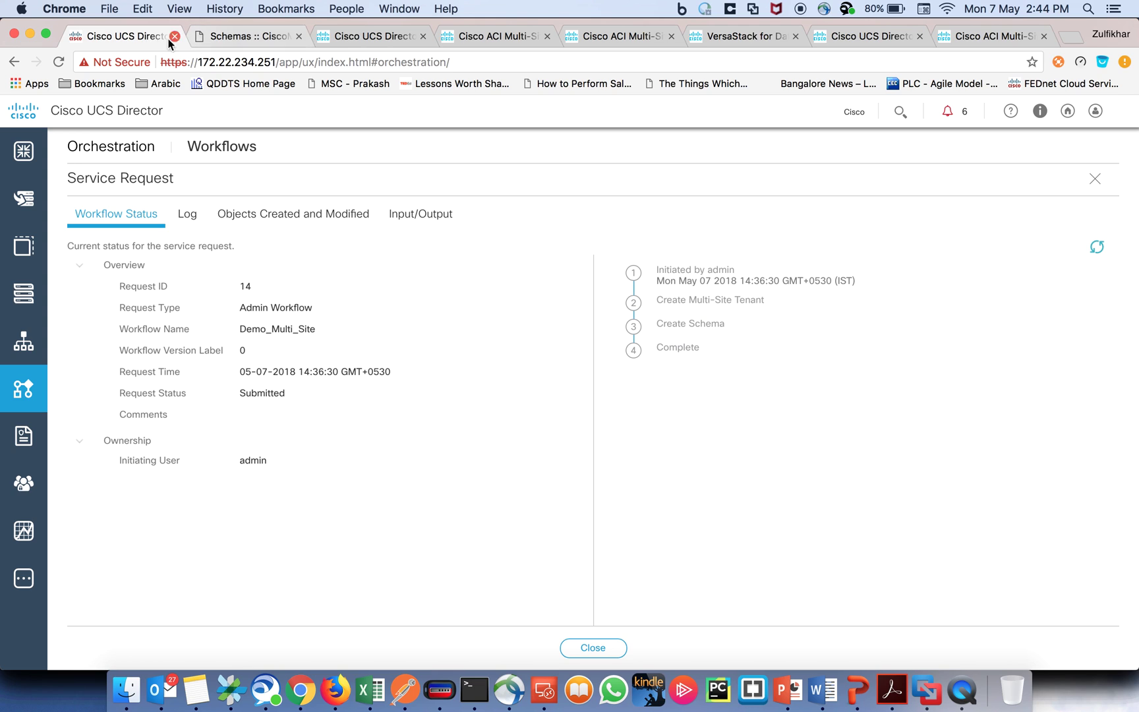
Step: Refresh service request 14's status until the tenant and schema tasks complete successfully
right_click(142, 40)
left_click(184, 92)
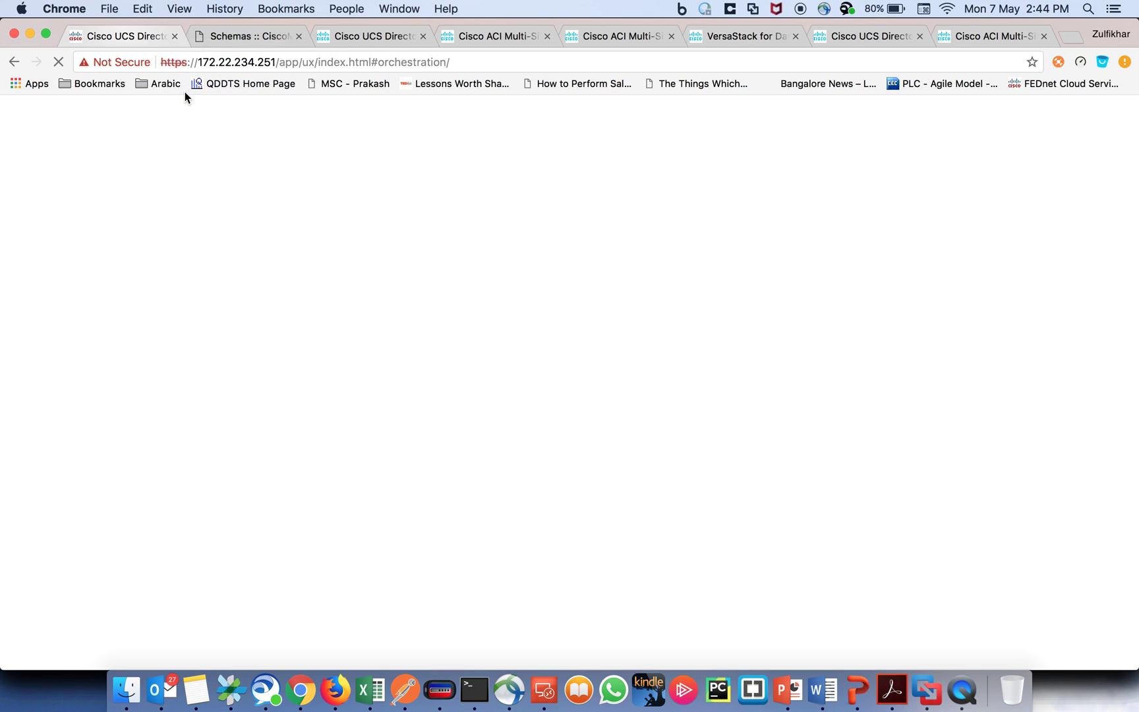
left_click(108, 36)
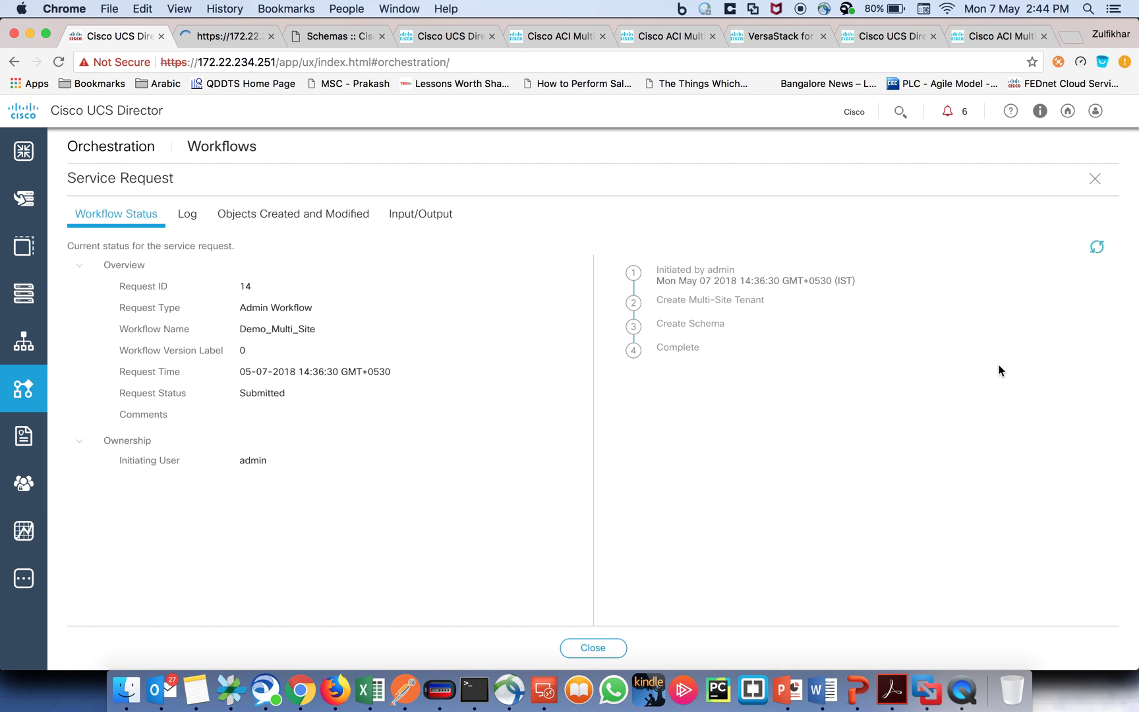
left_click(1096, 246)
left_click(1097, 248)
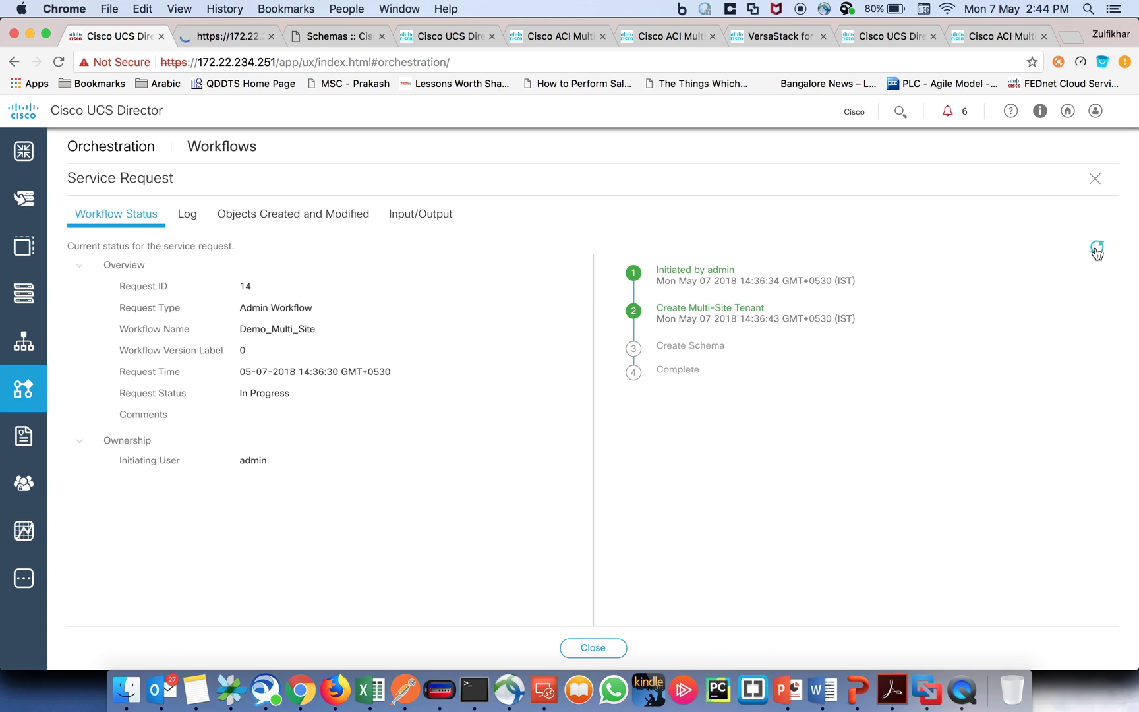
left_click(1096, 248)
left_click(1097, 249)
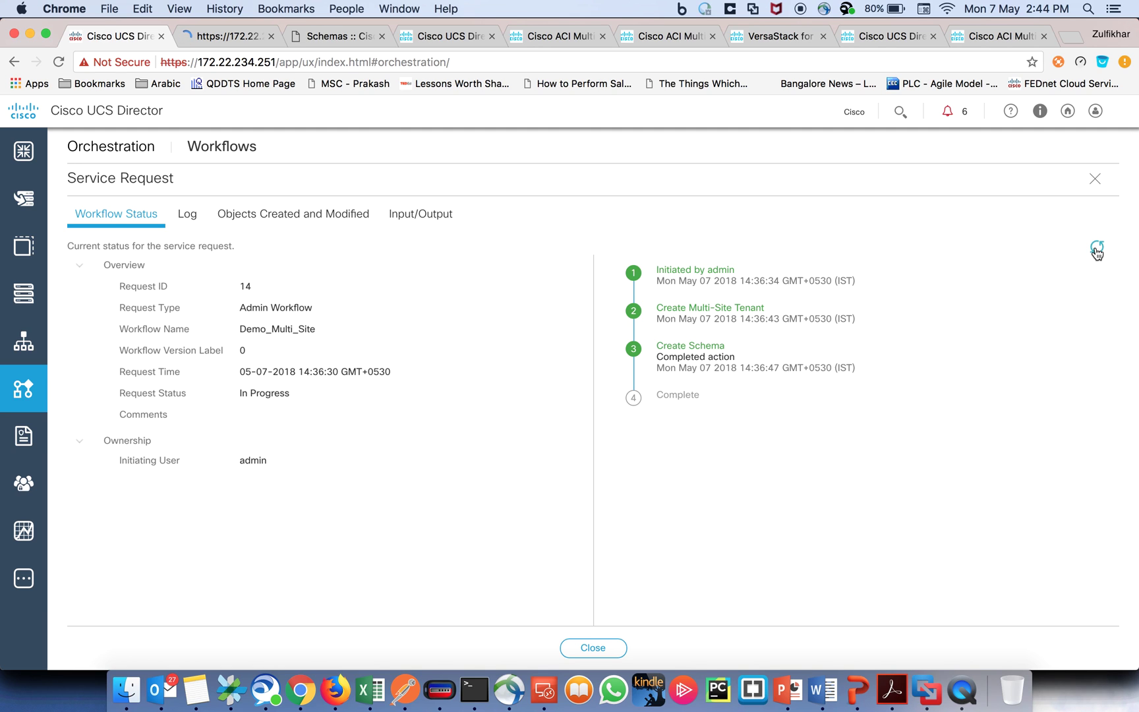
left_click(1096, 249)
left_click(1096, 249)
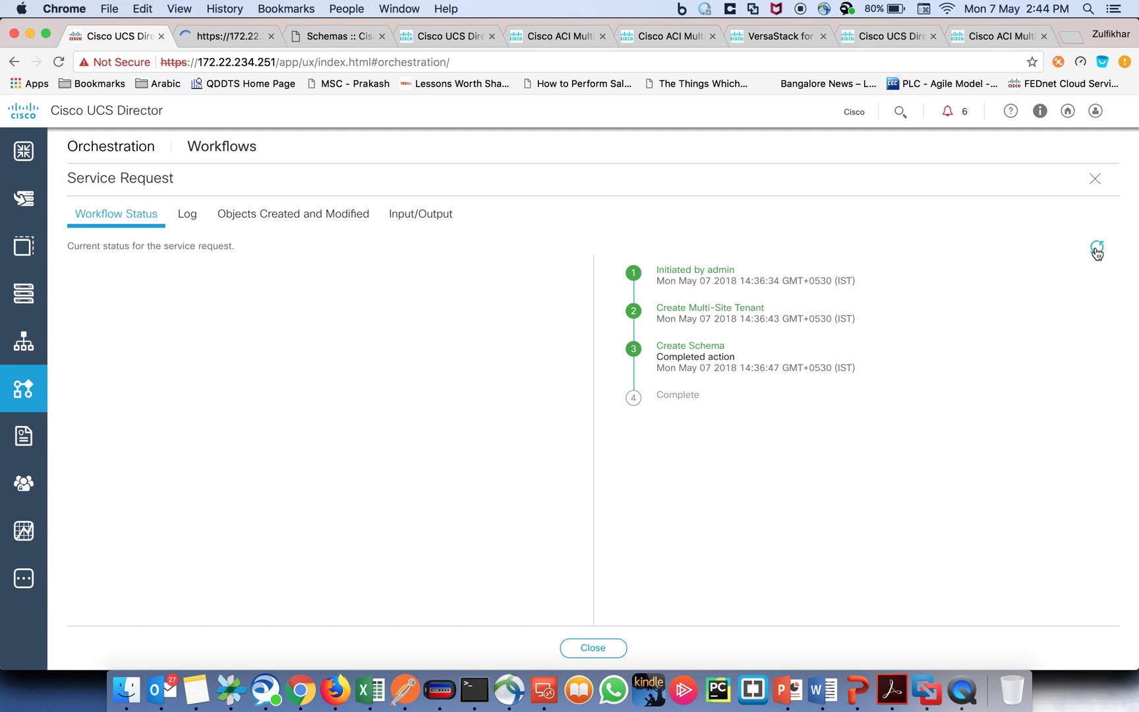
Step: Back on the Multi-Site schemas page, discard the unsaved new schema form
left_click(331, 36)
left_click(1113, 121)
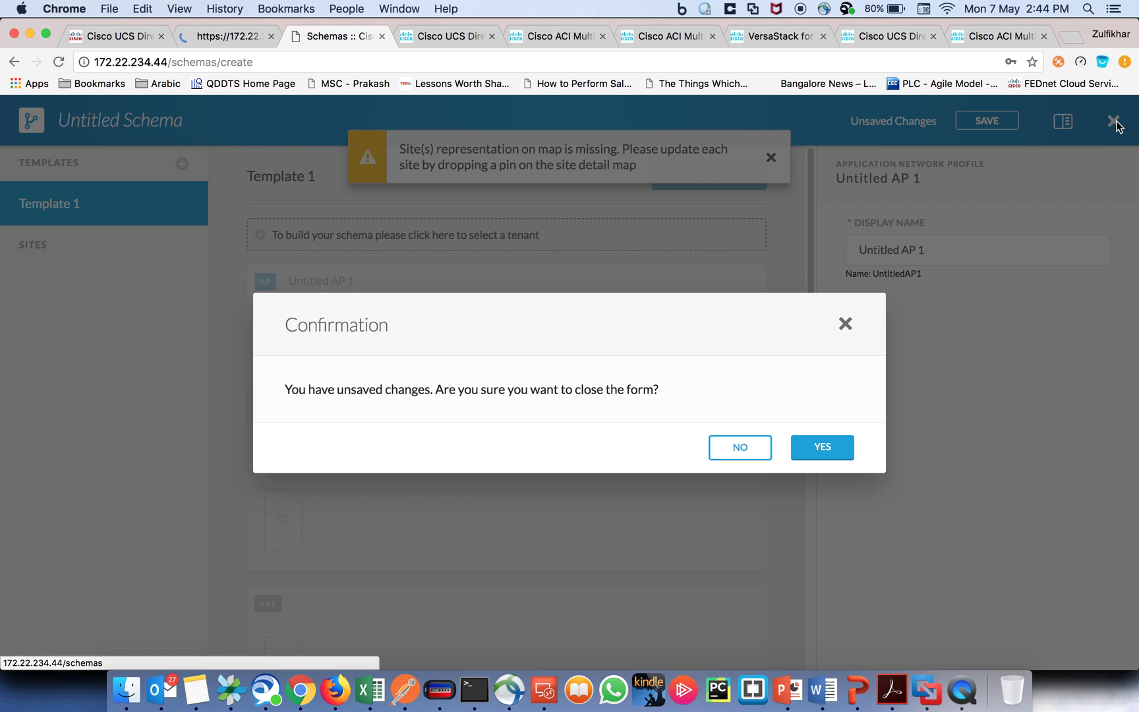
left_click(809, 449)
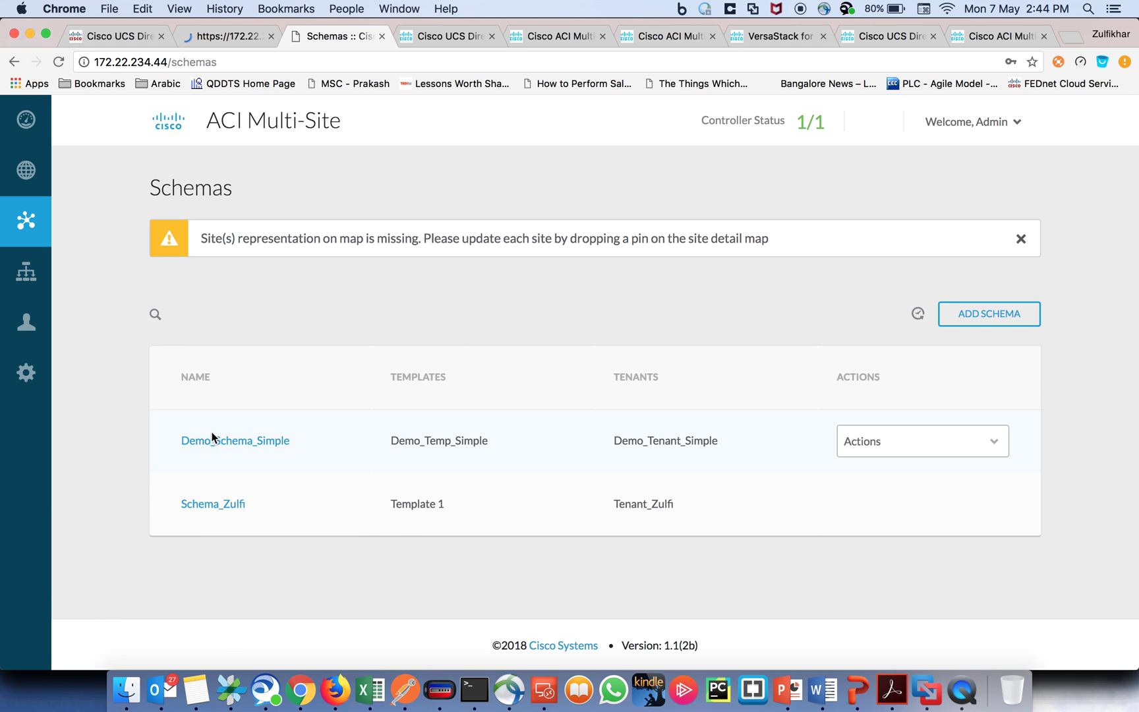
Step: Inspect Demo_Schema_Simple and its Demo_Tenant_Simple tenant binding, then close the schema
left_click(223, 440)
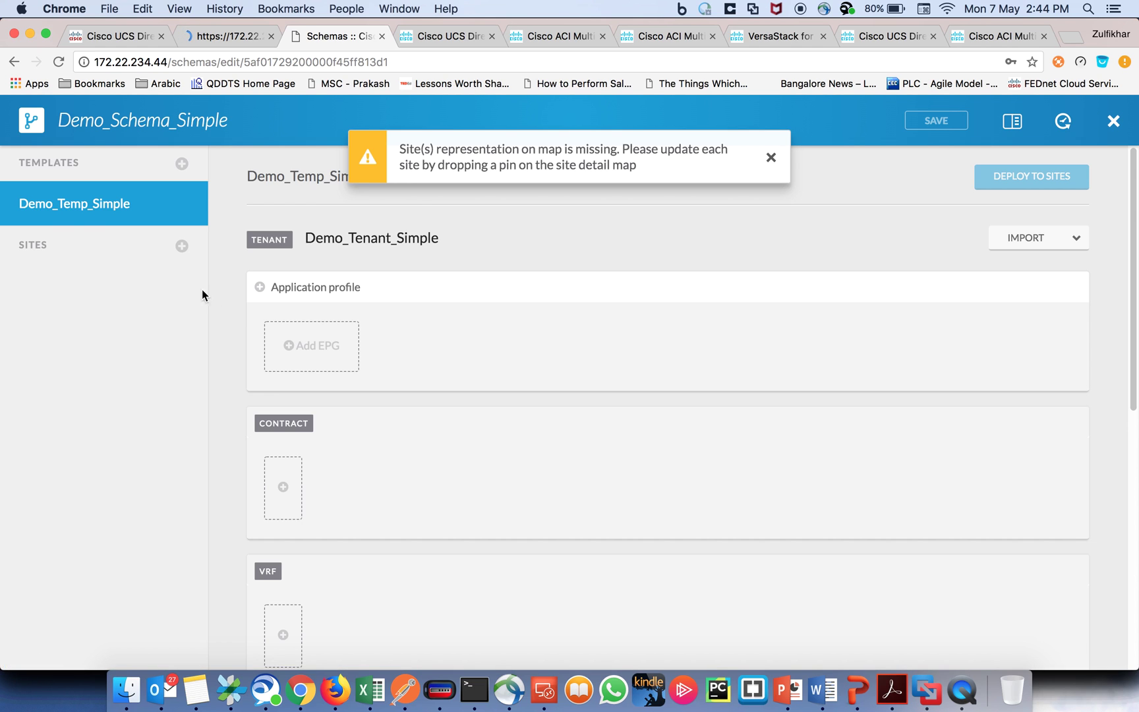
left_click(348, 246)
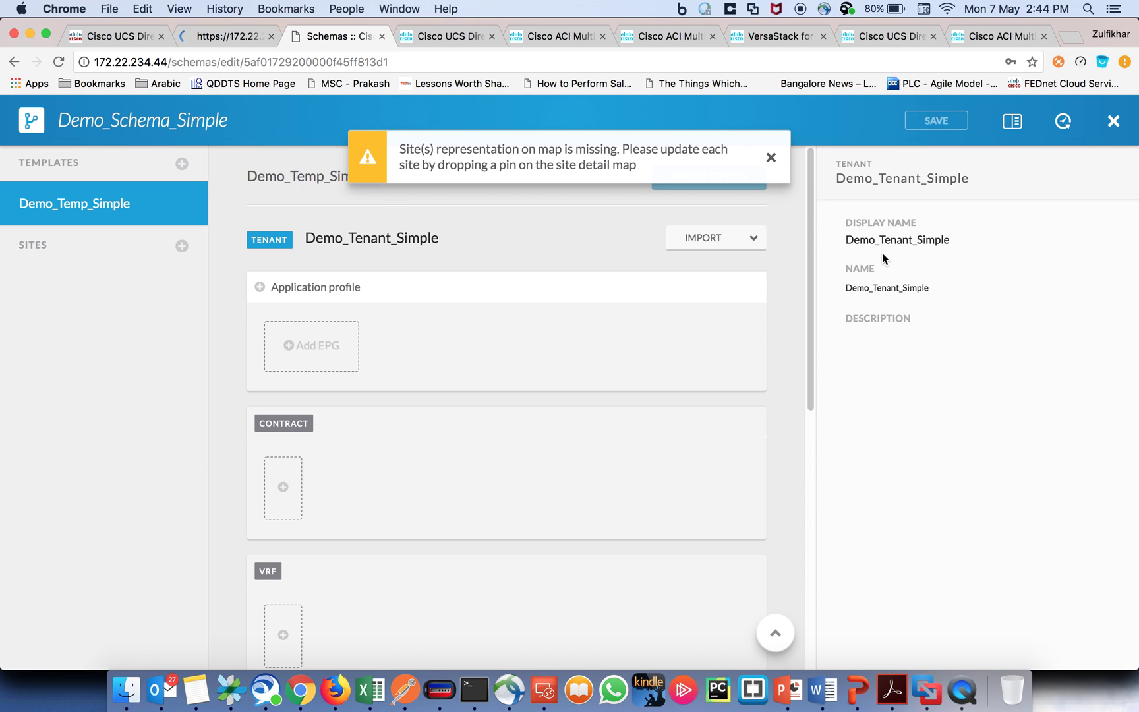
left_click(1109, 123)
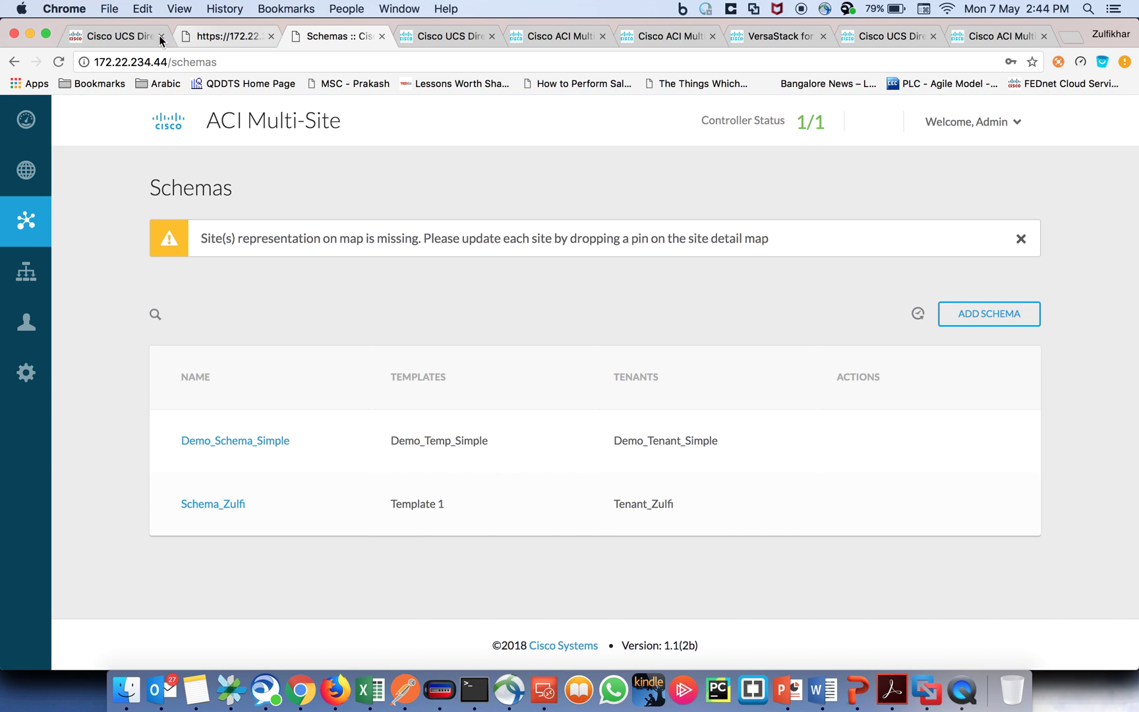
Step: In UCS Director, dismiss the status panel and open service request 14 for Demo_Multi_Site
left_click(121, 36)
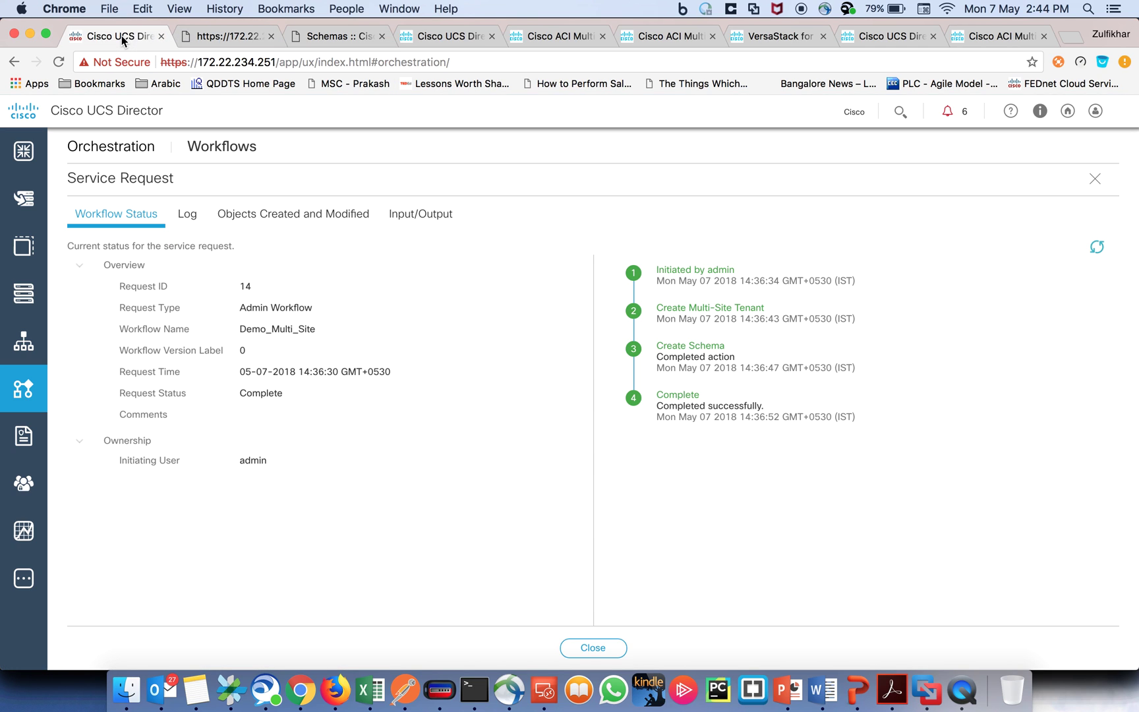
left_click(125, 35)
left_click(592, 648)
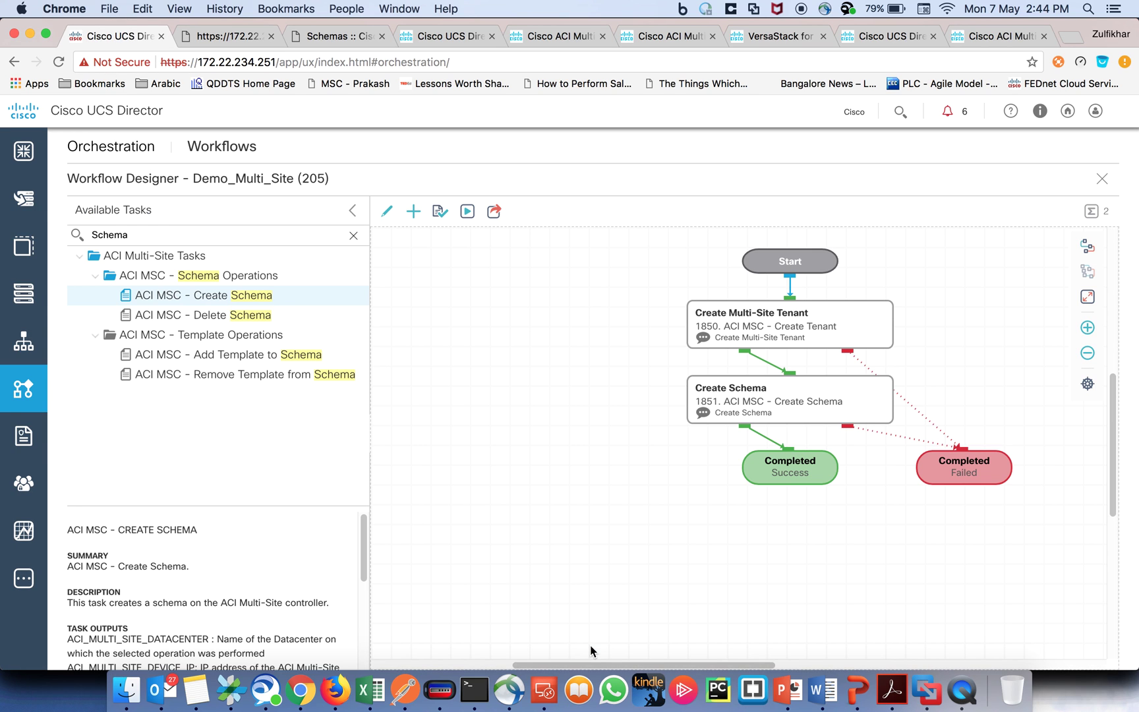
mouse_move(23, 342)
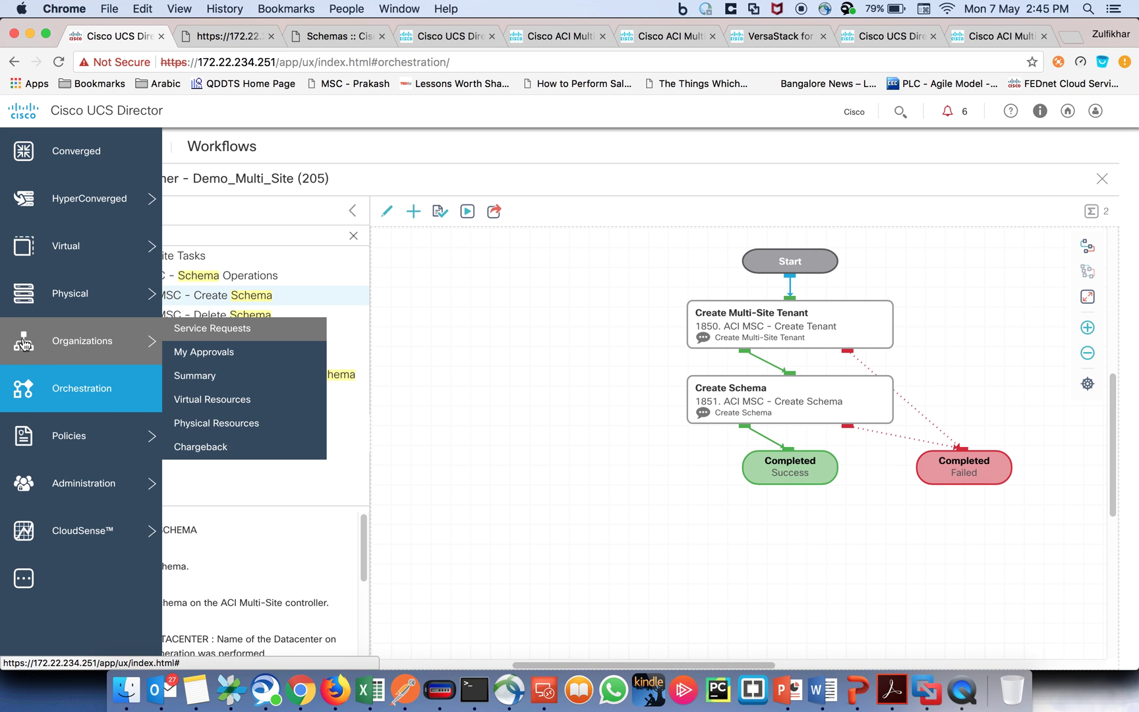
left_click(206, 329)
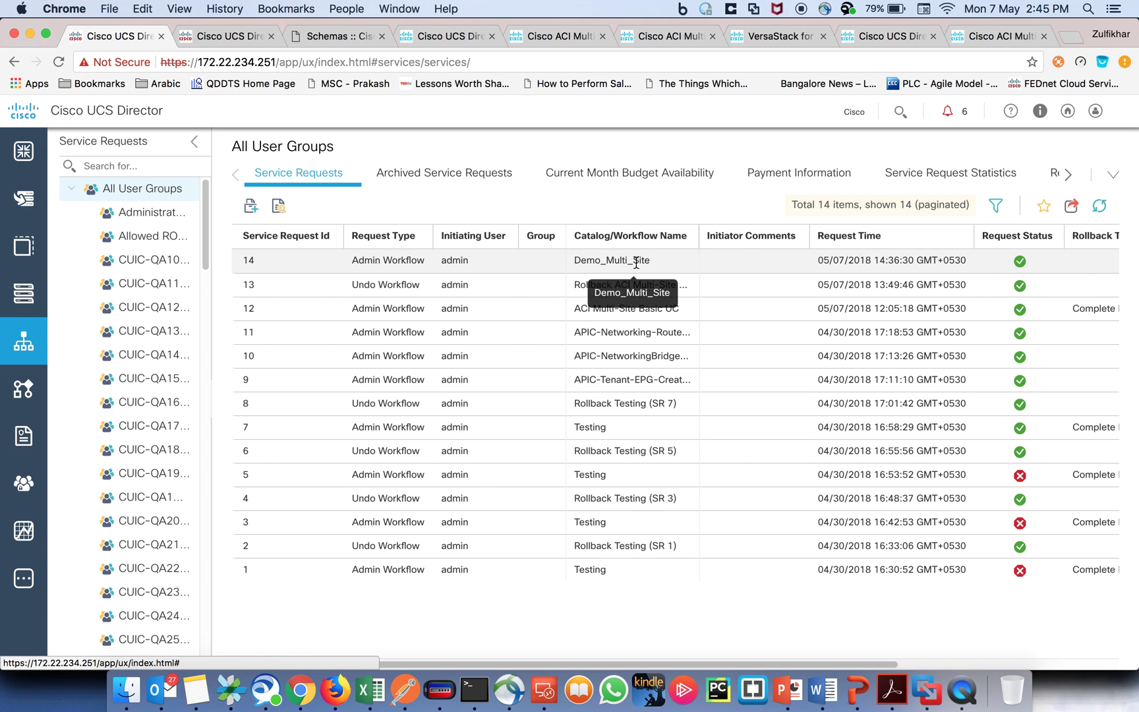
double_click(635, 262)
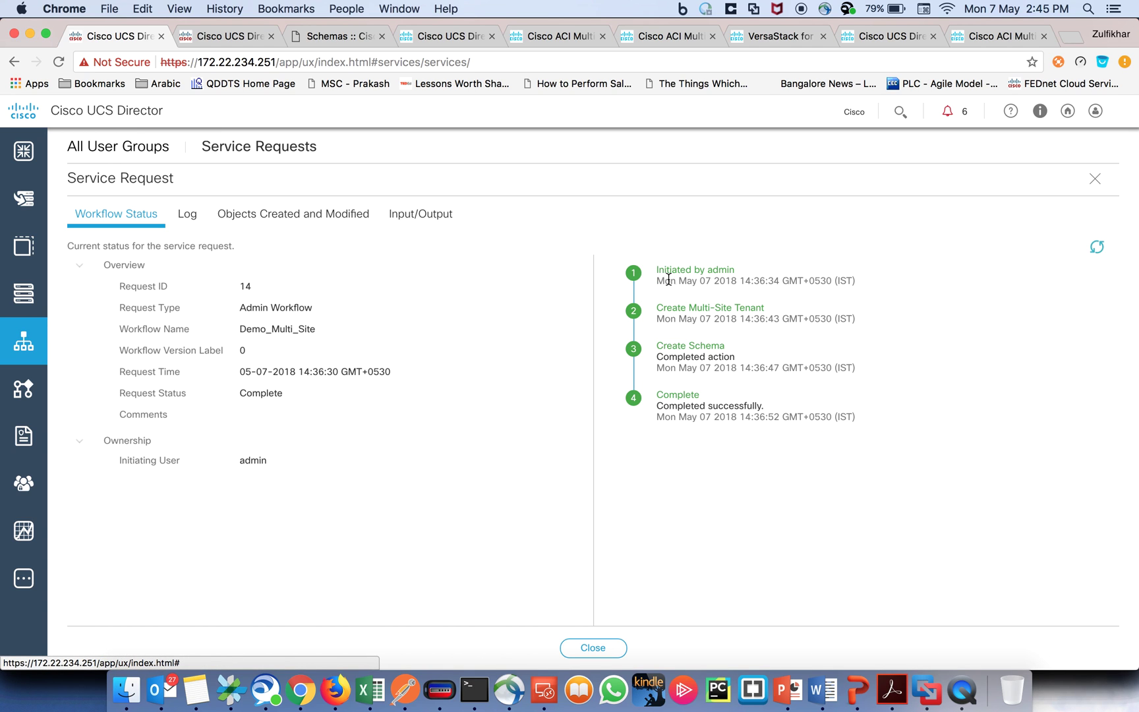
Step: Review request 14's execution log confirming tenant and schema creation, then close the details
left_click(191, 221)
scroll(335, 433, "down", 2)
scroll(334, 433, "down", 4)
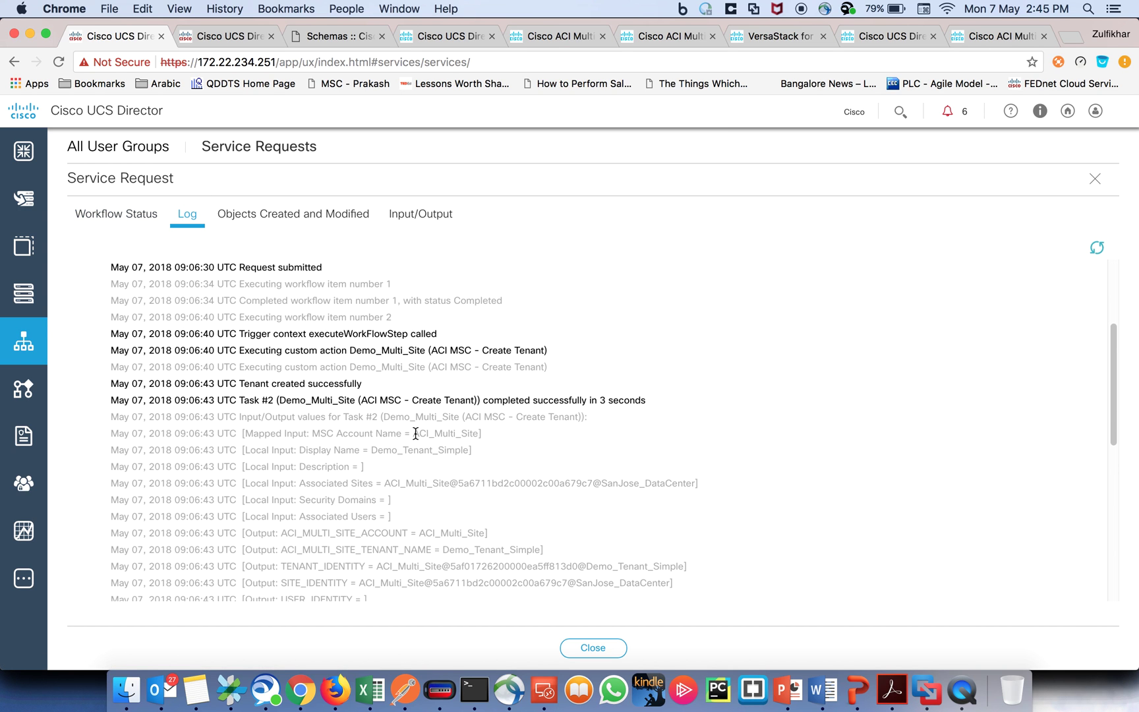
left_click_drag(415, 433, 481, 434)
left_click_drag(371, 449, 471, 450)
scroll(500, 461, "down", 2)
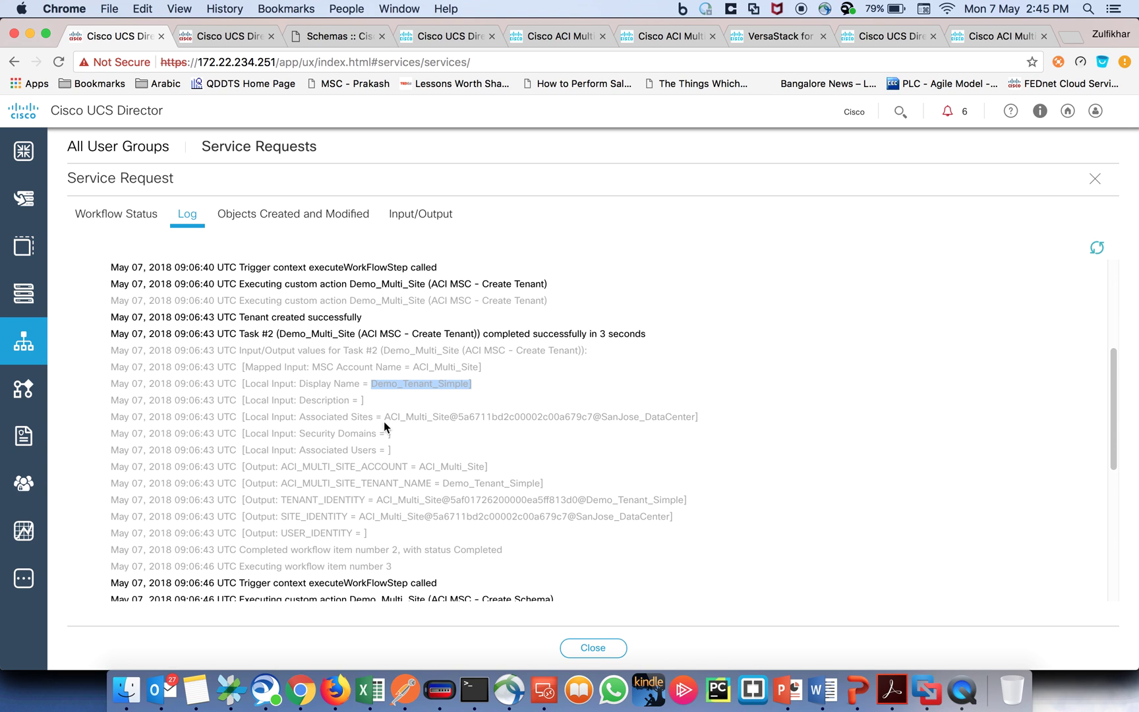
left_click_drag(606, 417, 695, 417)
scroll(565, 403, "down", 8)
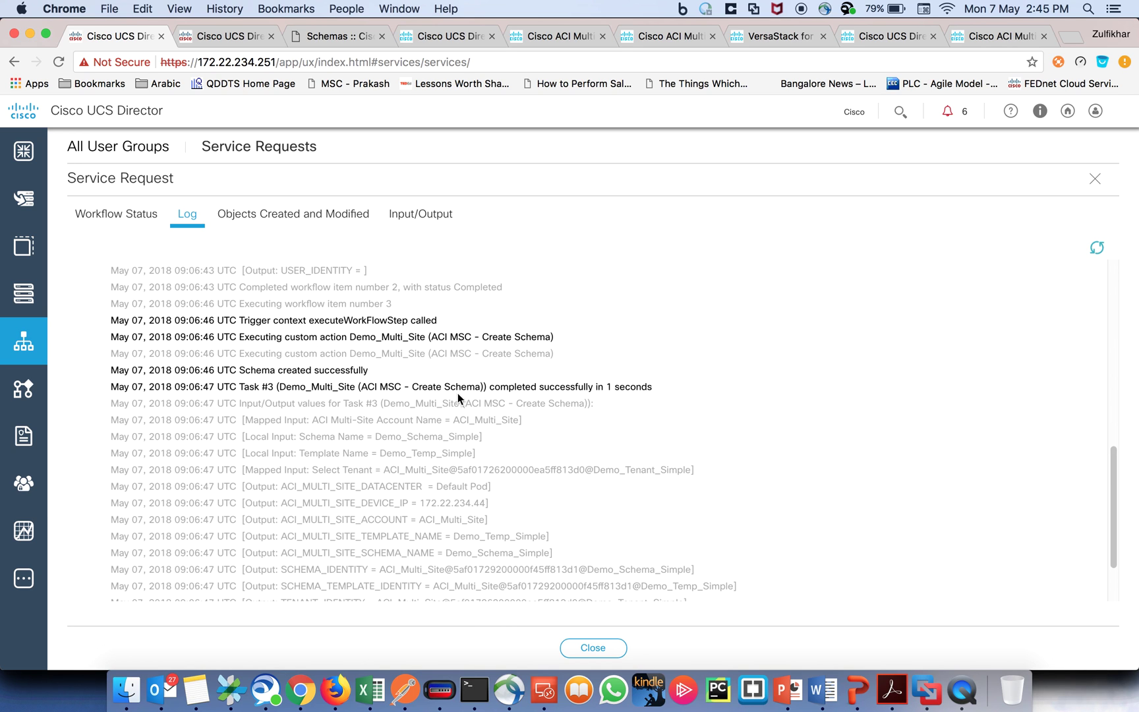
scroll(440, 400, "down", 2)
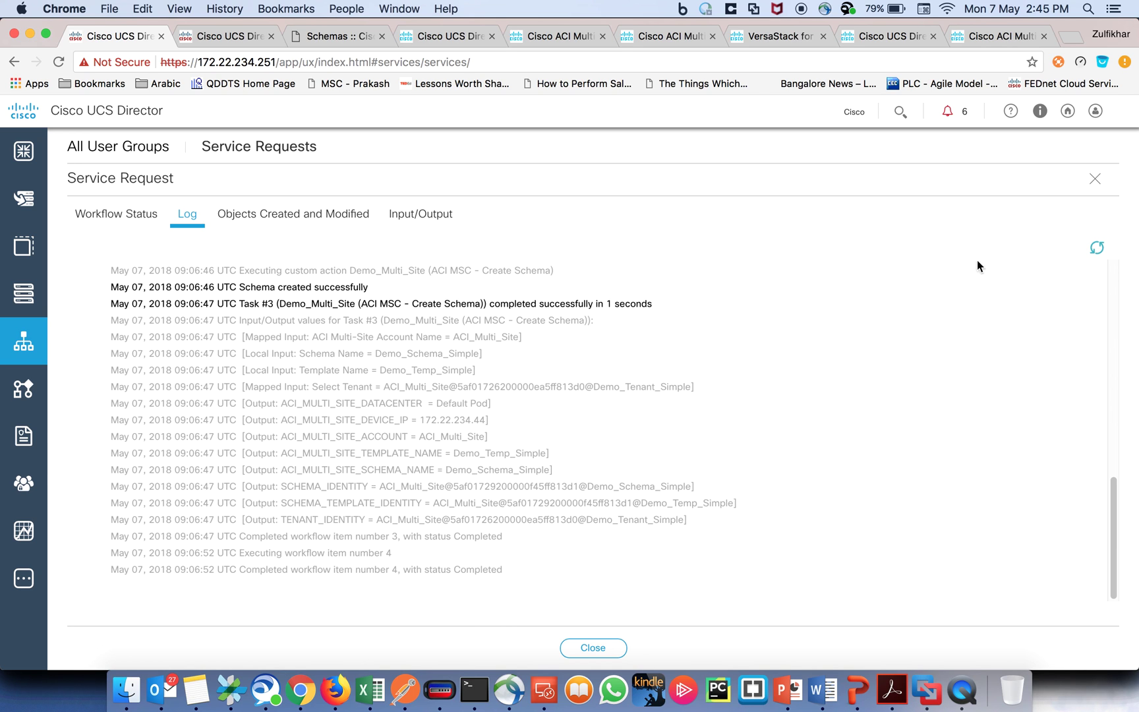
left_click(1094, 178)
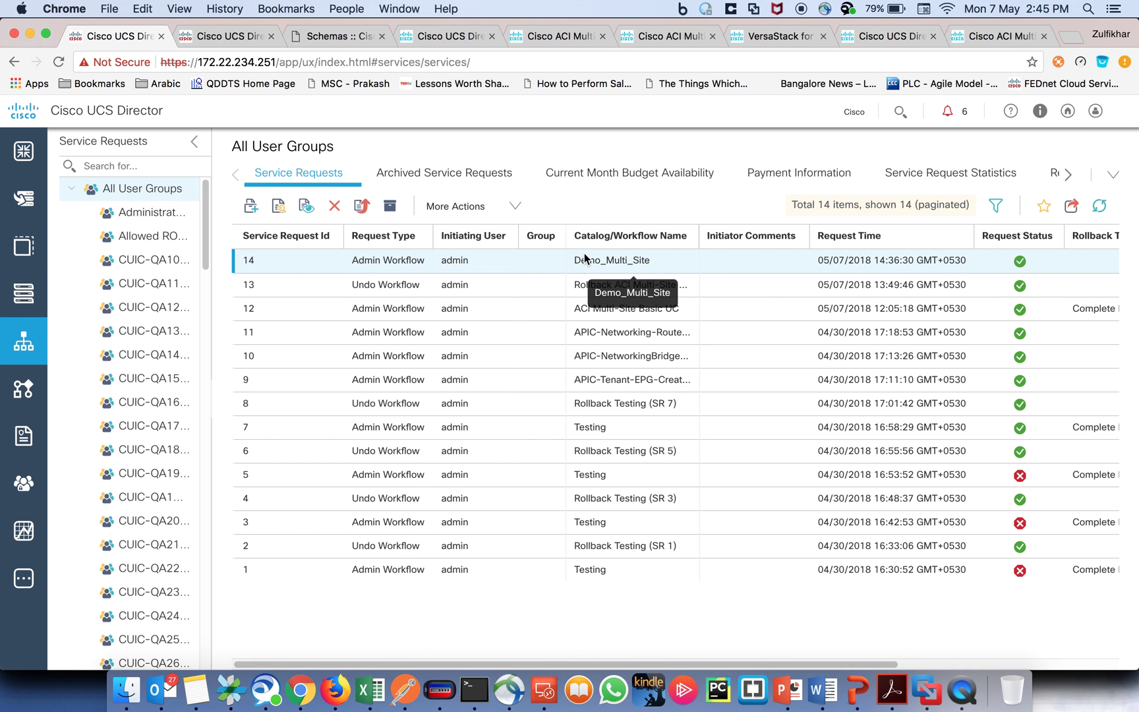
Step: Roll back both tasks of request 14, then open and refresh rollback request 15
left_click(515, 209)
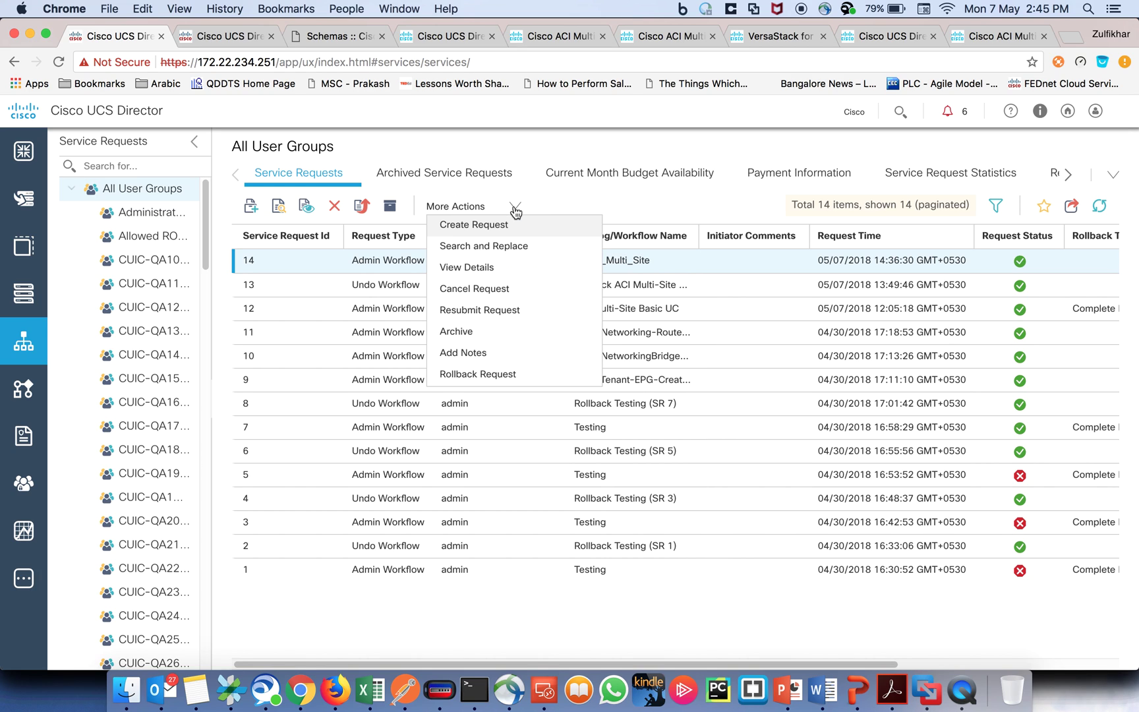
left_click(495, 376)
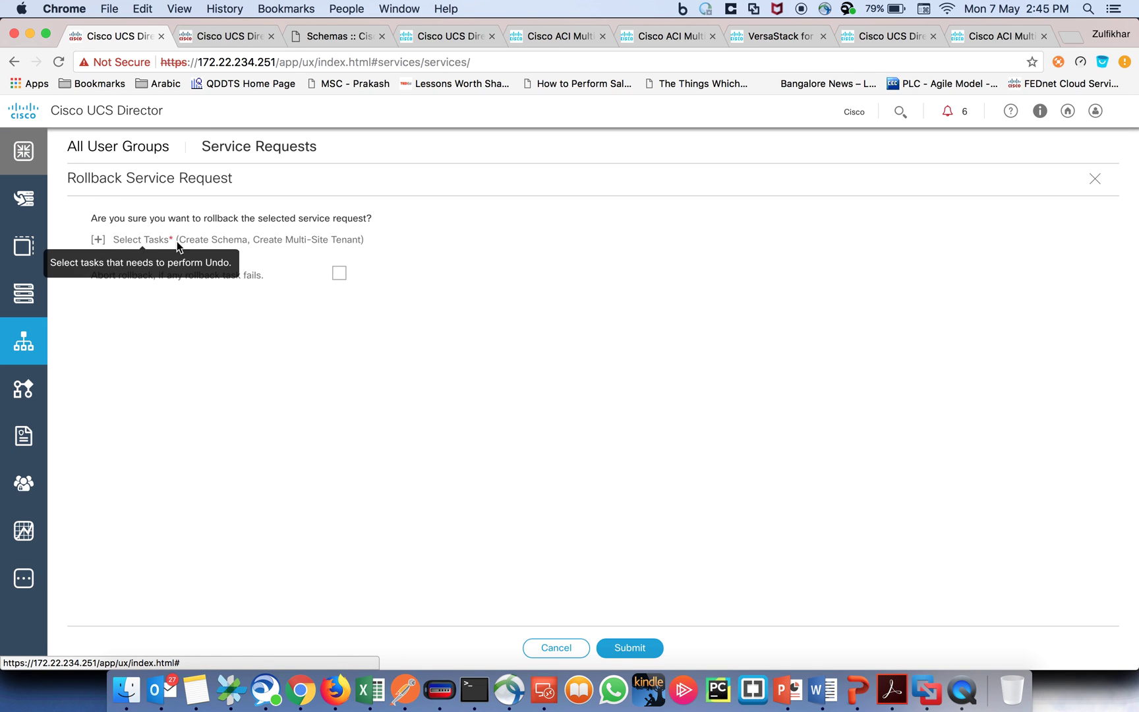
left_click(97, 241)
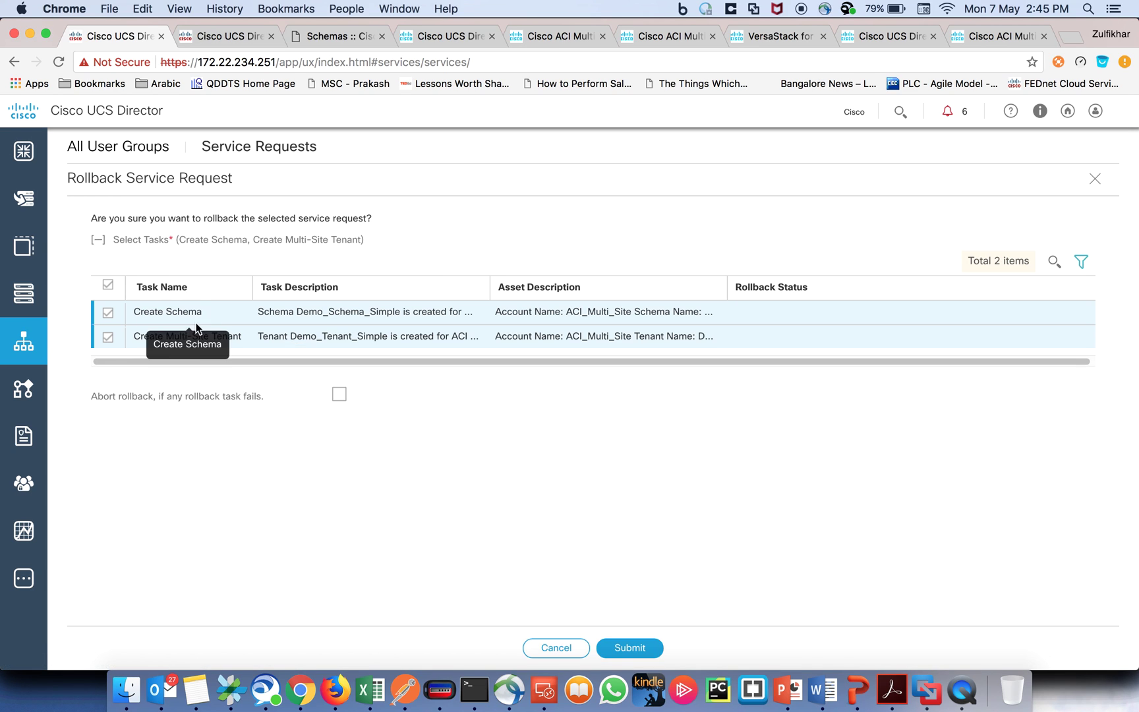
left_click(620, 649)
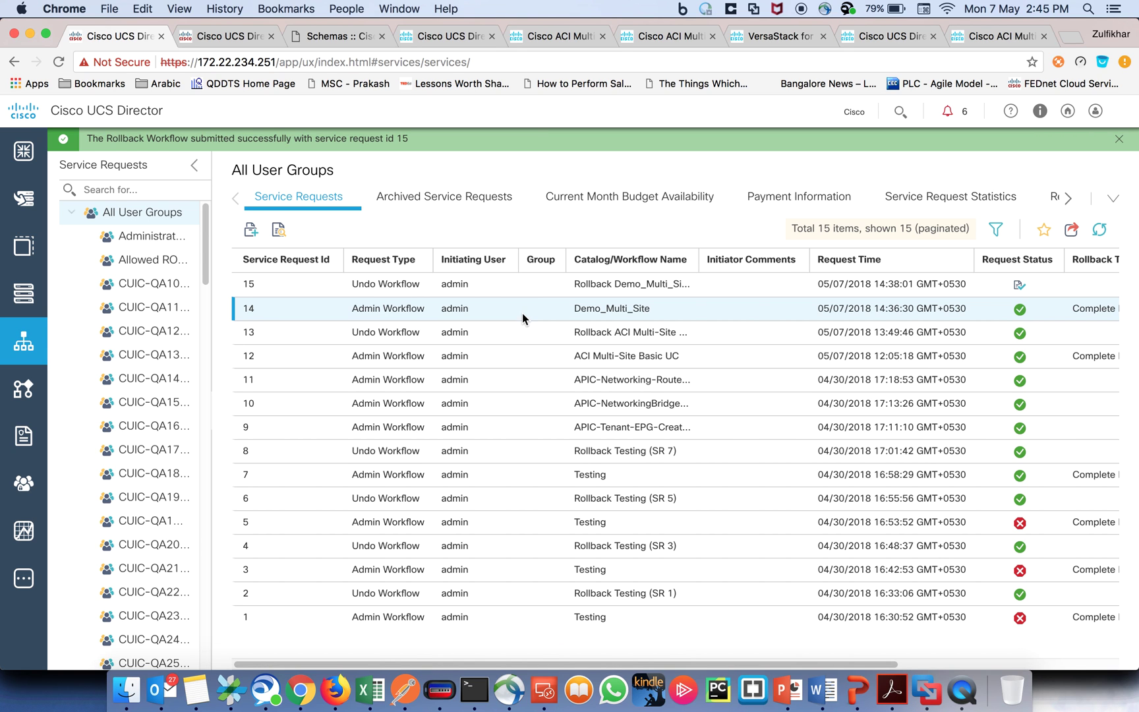
double_click(615, 288)
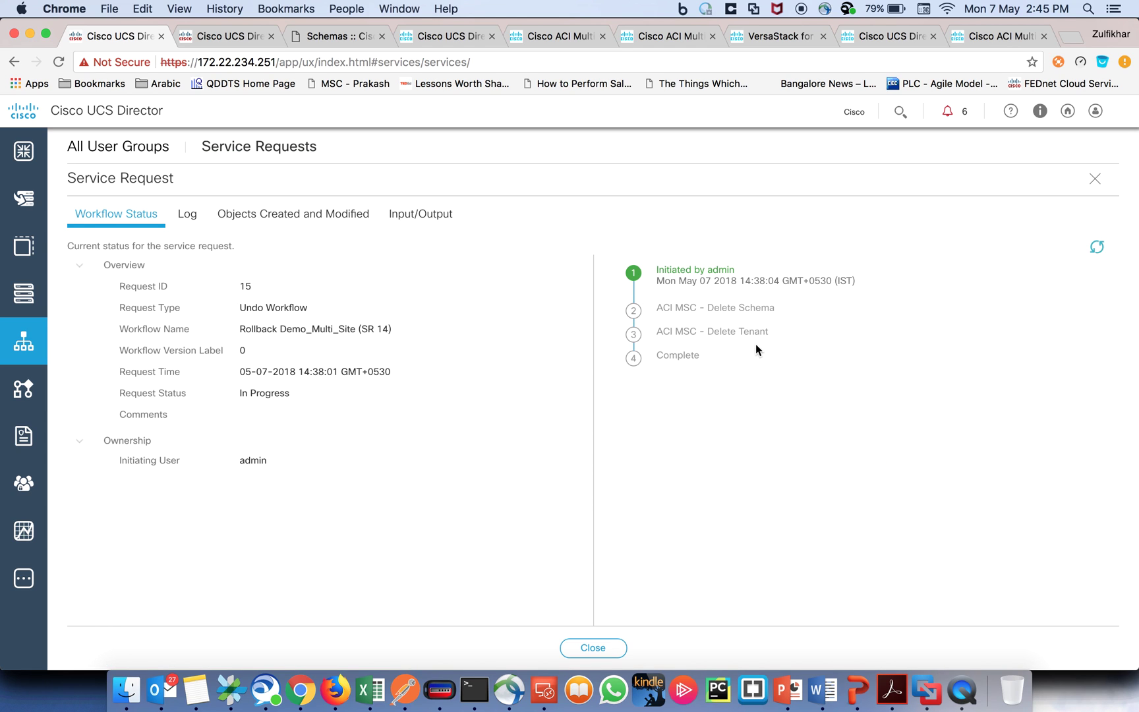
left_click(1097, 248)
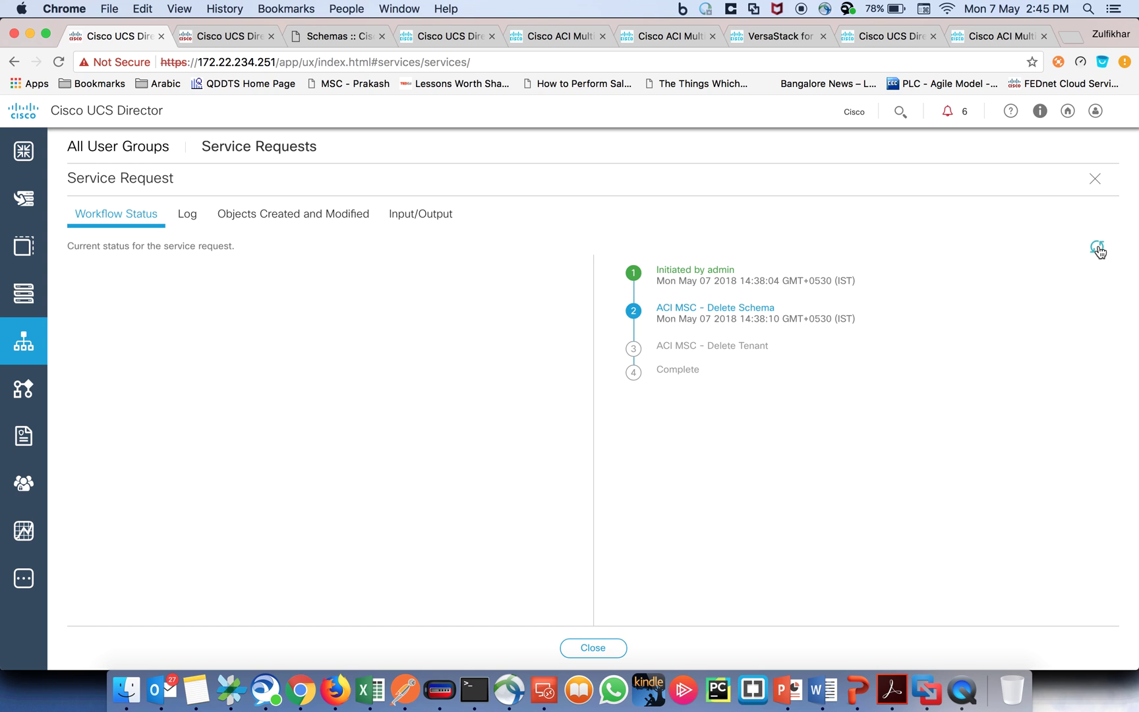
Step: Verify Demo_Tenant_Simple and Demo_Schema_Simple are gone from the Multi-Site Tenants and Schemas lists
left_click(341, 37)
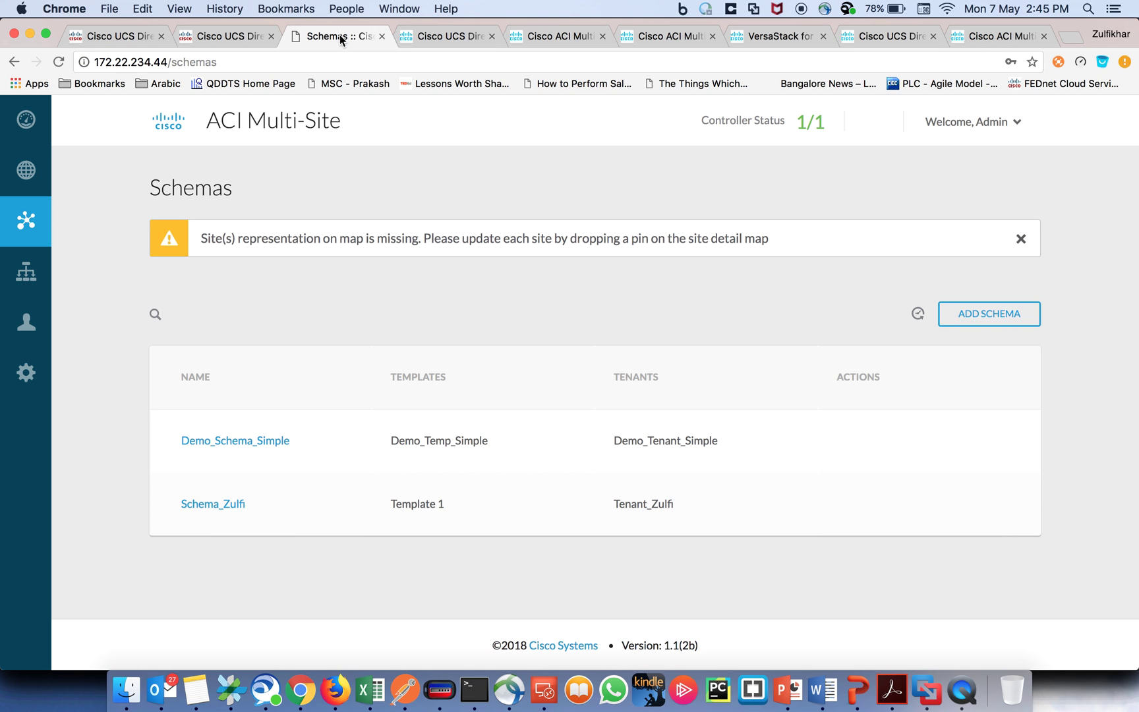
left_click(55, 276)
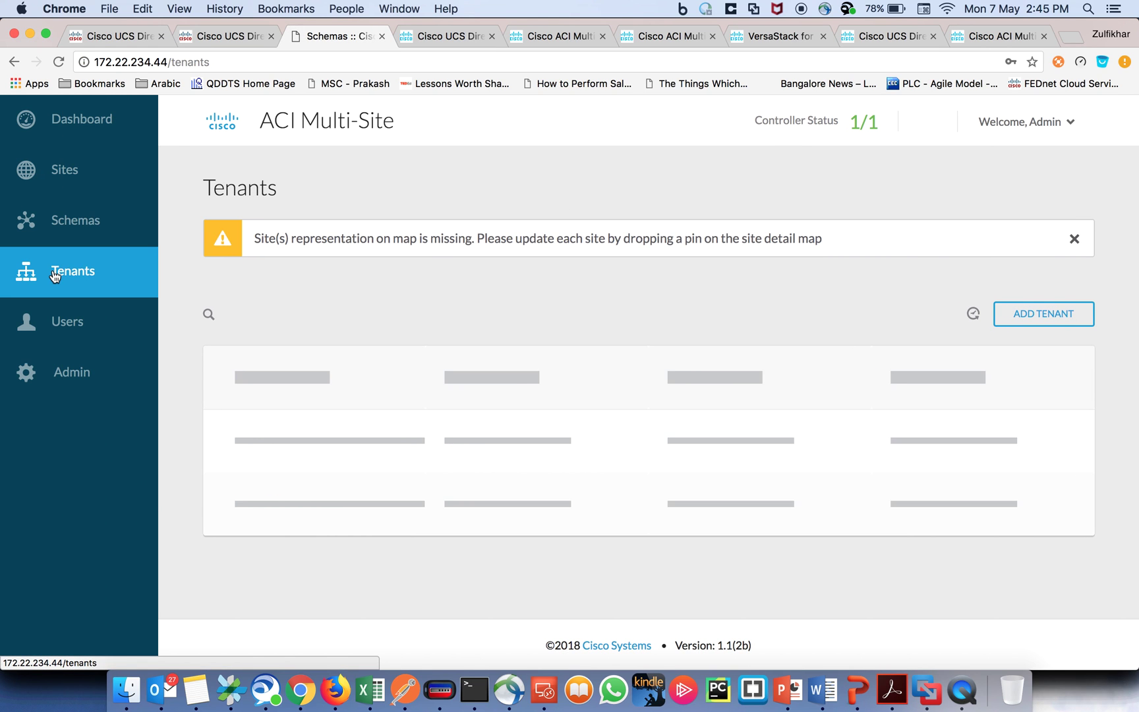
left_click(73, 232)
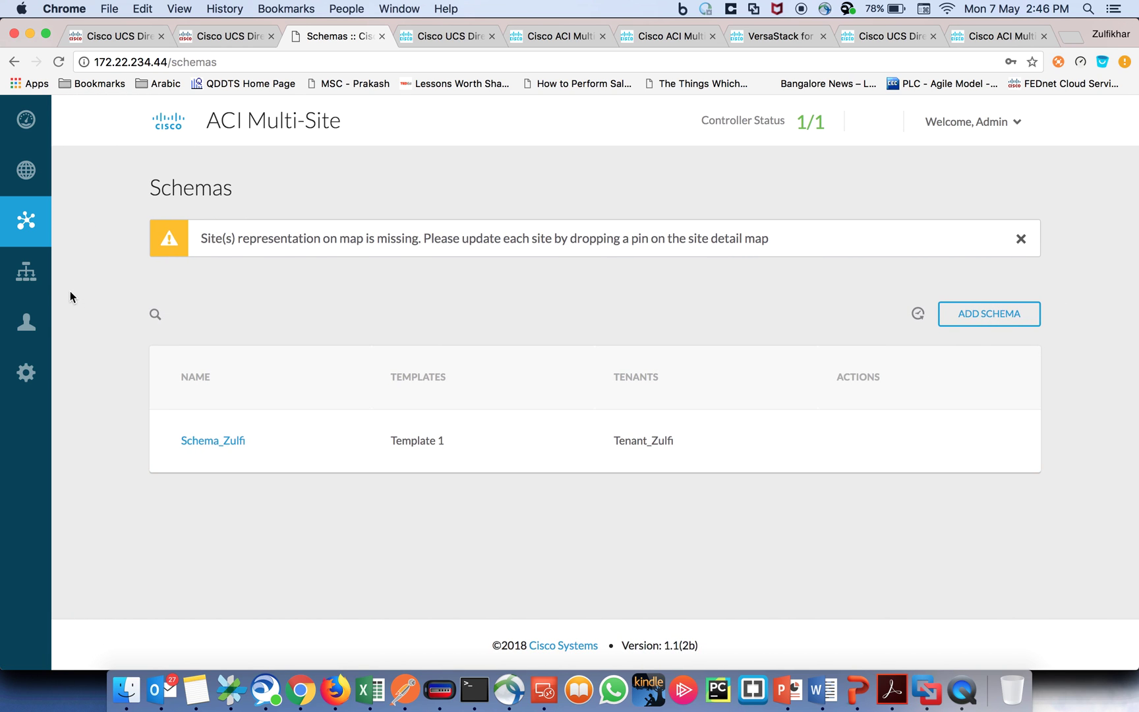
left_click(45, 277)
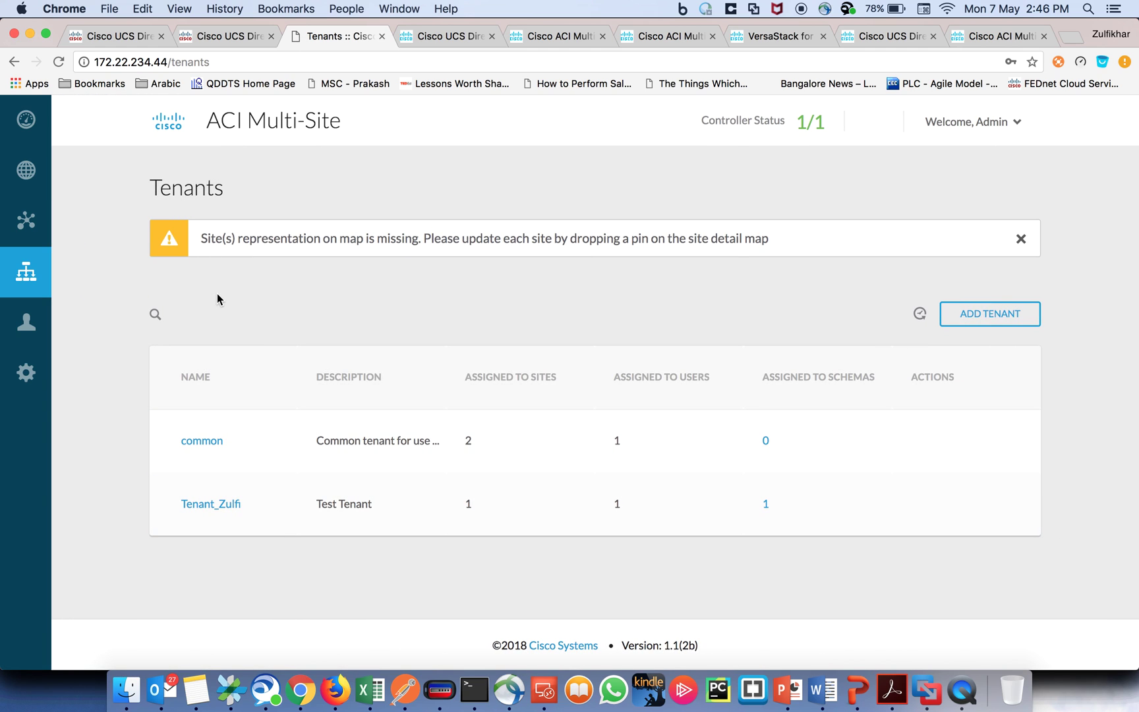
Step: Confirm rollback request 15 completed successfully, then return to the PowerPoint Basic UC slide
left_click(112, 39)
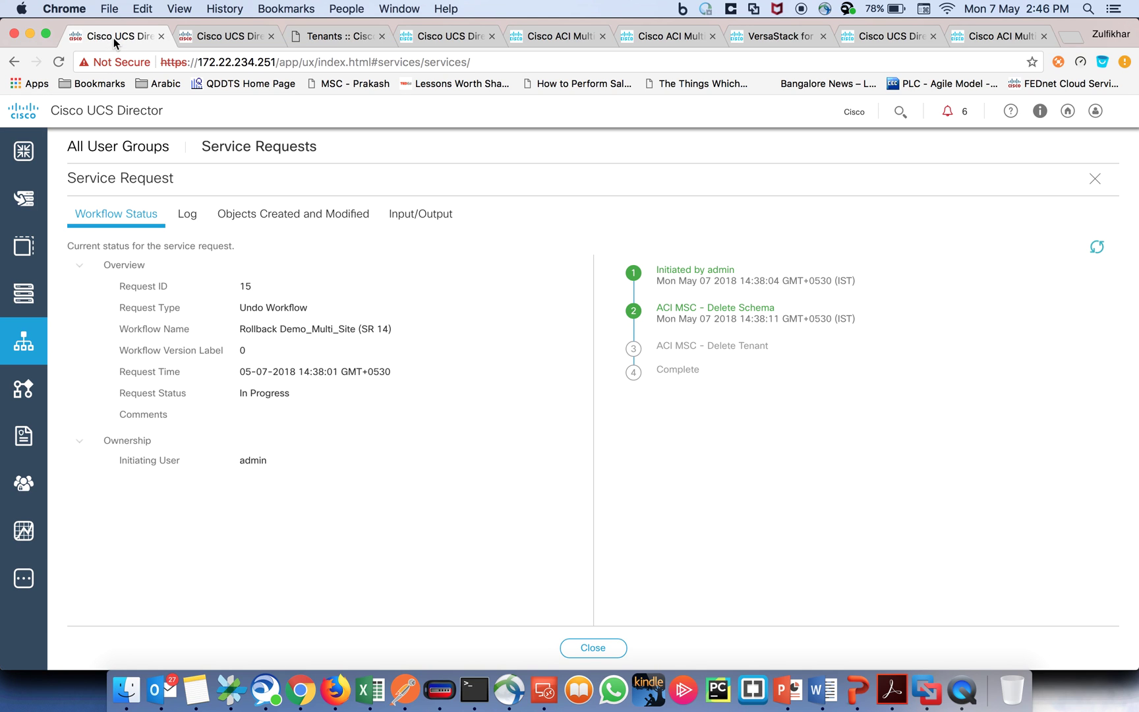
left_click(1096, 247)
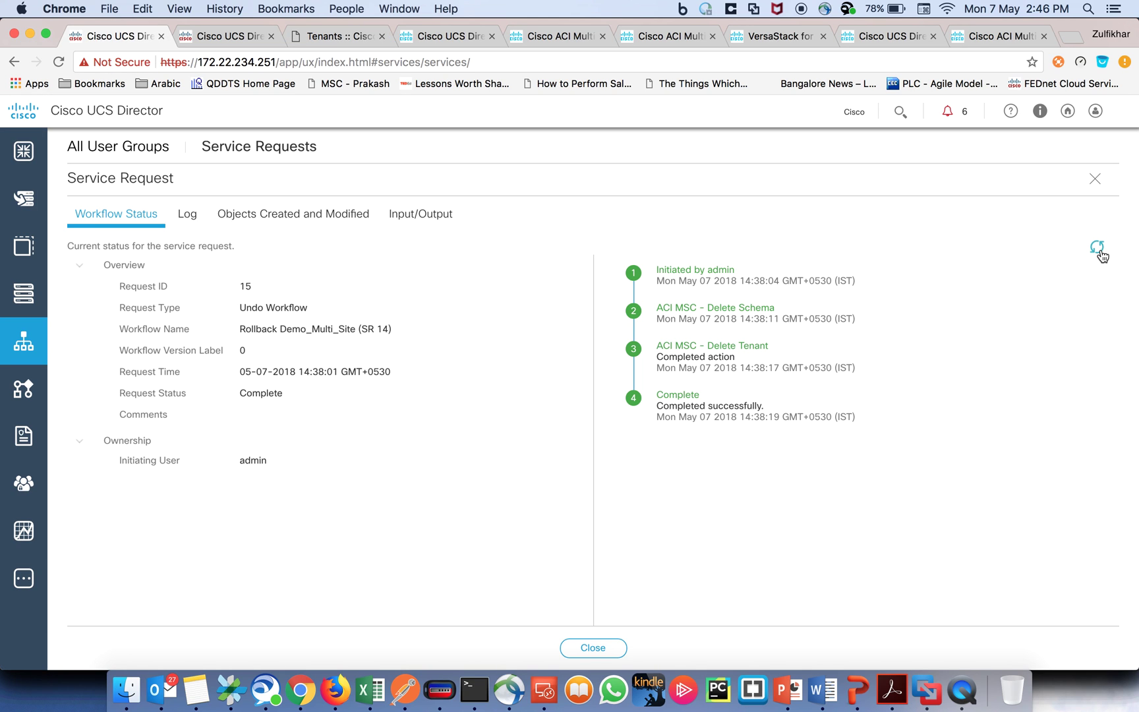
left_click(1096, 184)
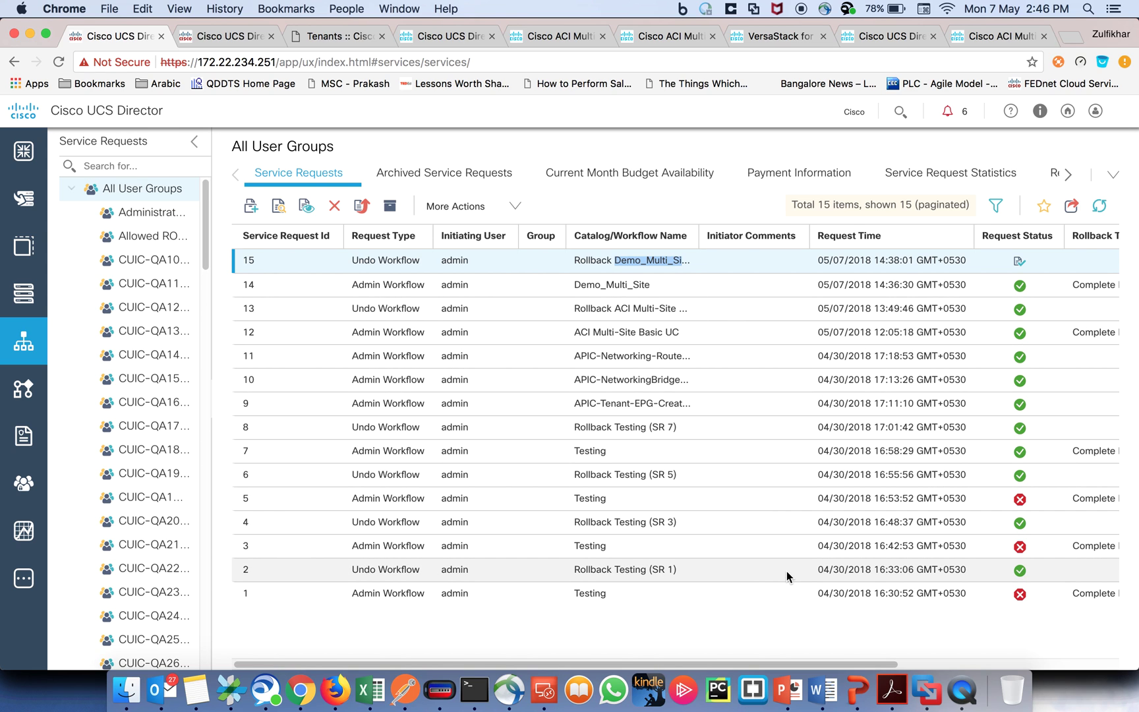
left_click(780, 698)
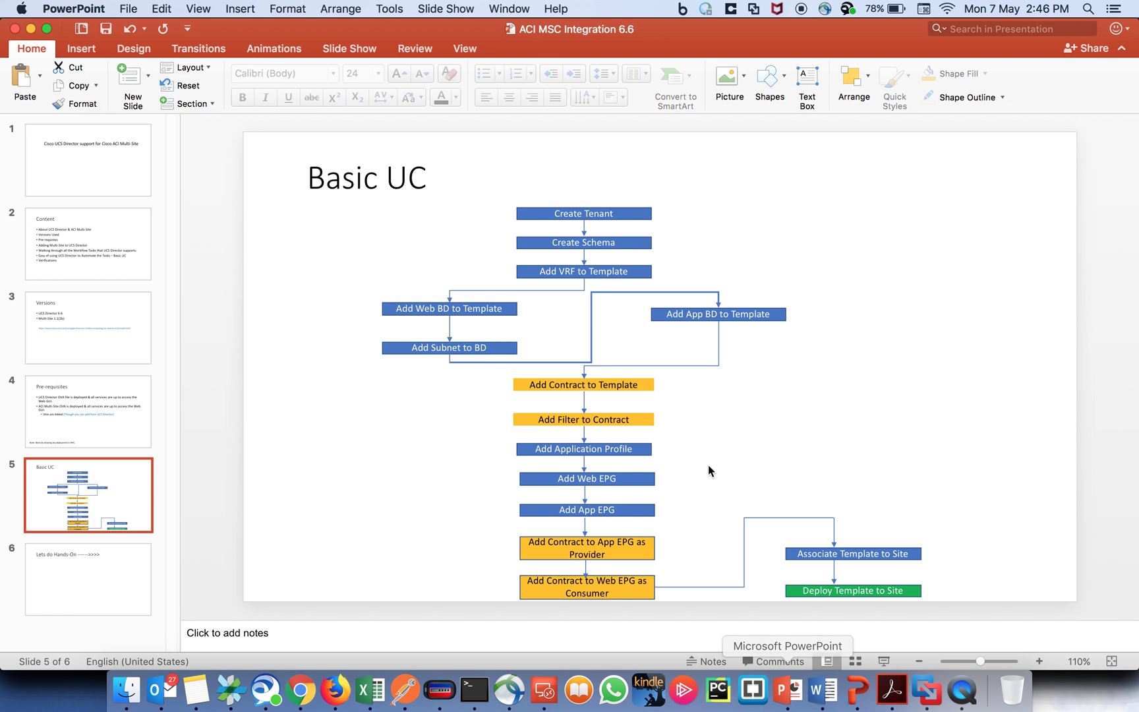
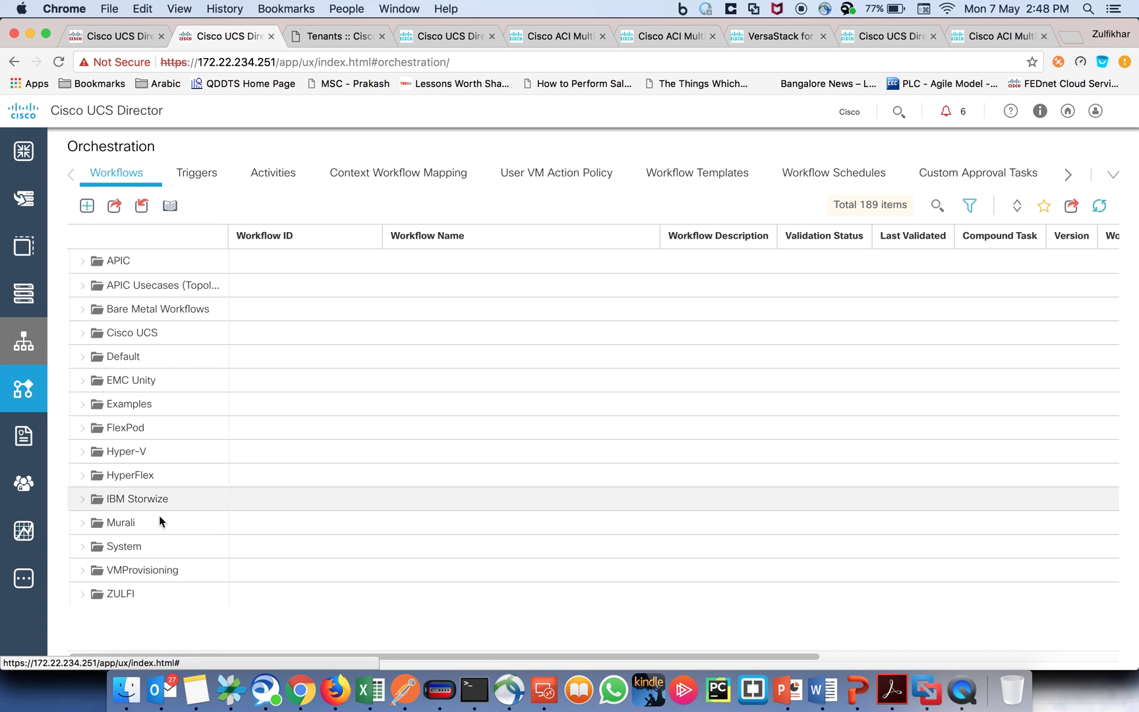
Step: Open workflow 203 from the ZULFI folder and review its task chain from Start to Deploy Template to Sites
left_click(83, 593)
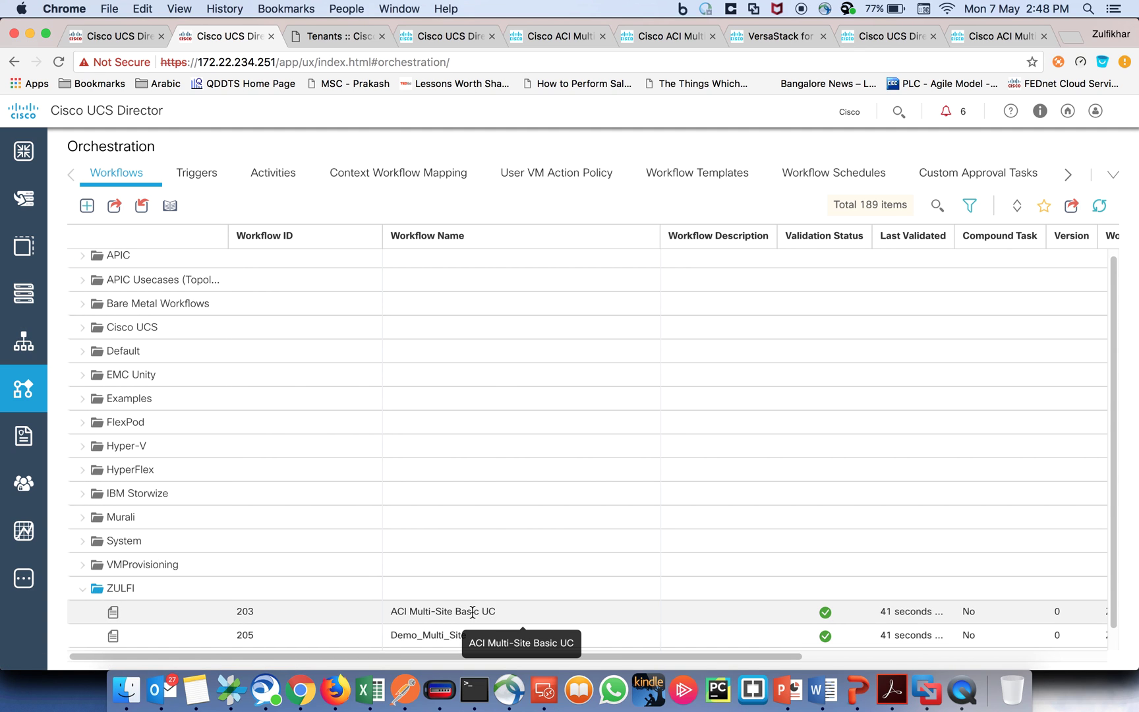
double_click(472, 611)
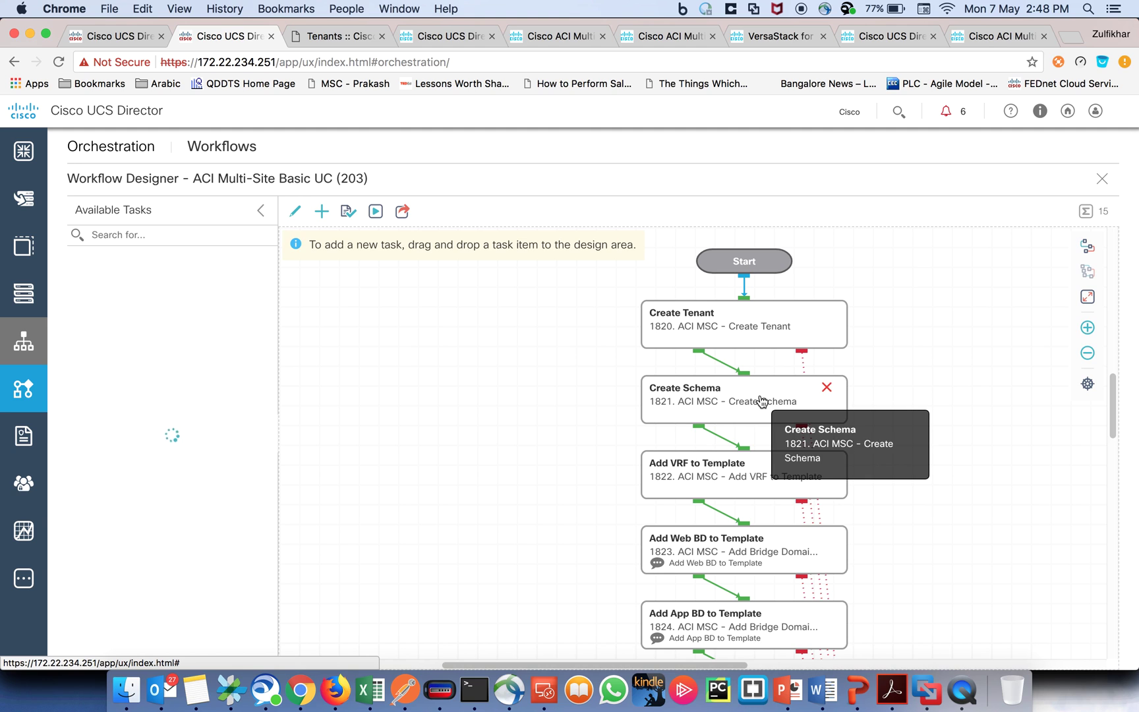
scroll(755, 469, "down", 2)
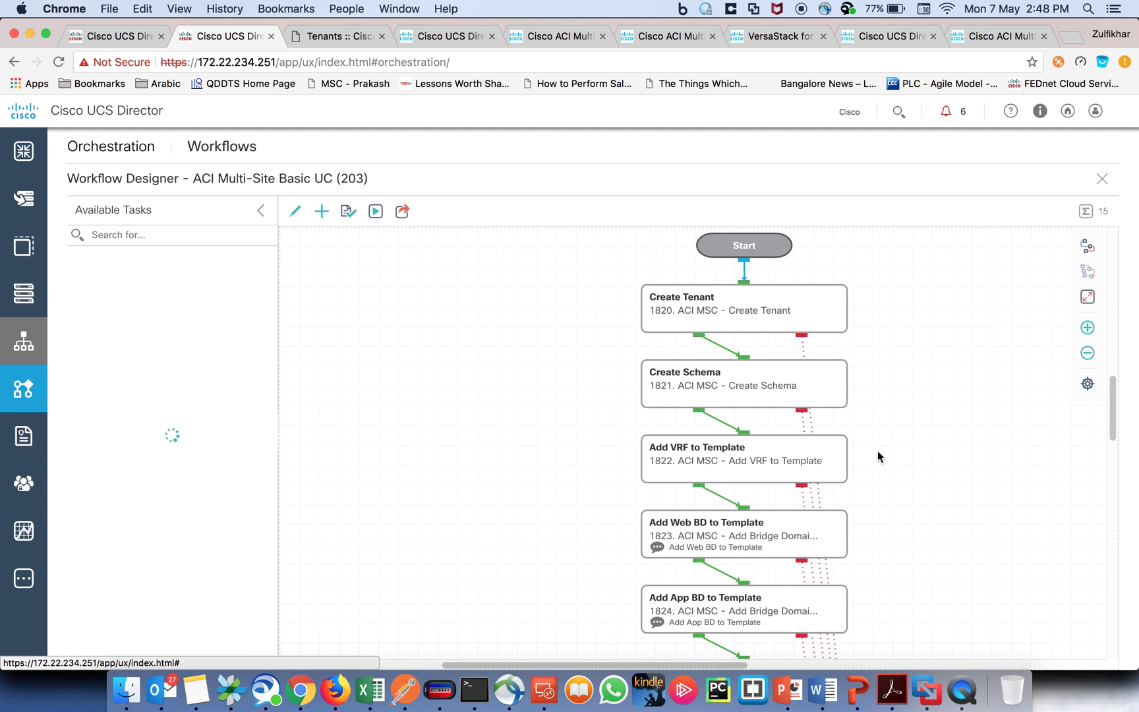
scroll(913, 455, "down", 3)
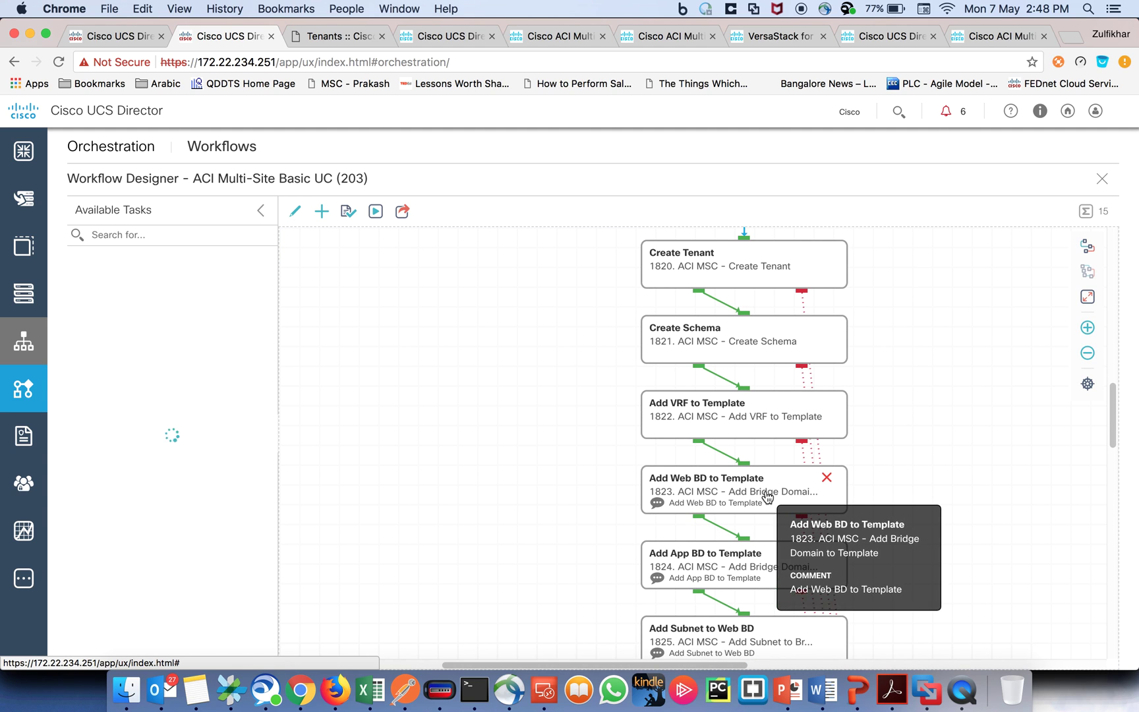
scroll(775, 493, "down", 2)
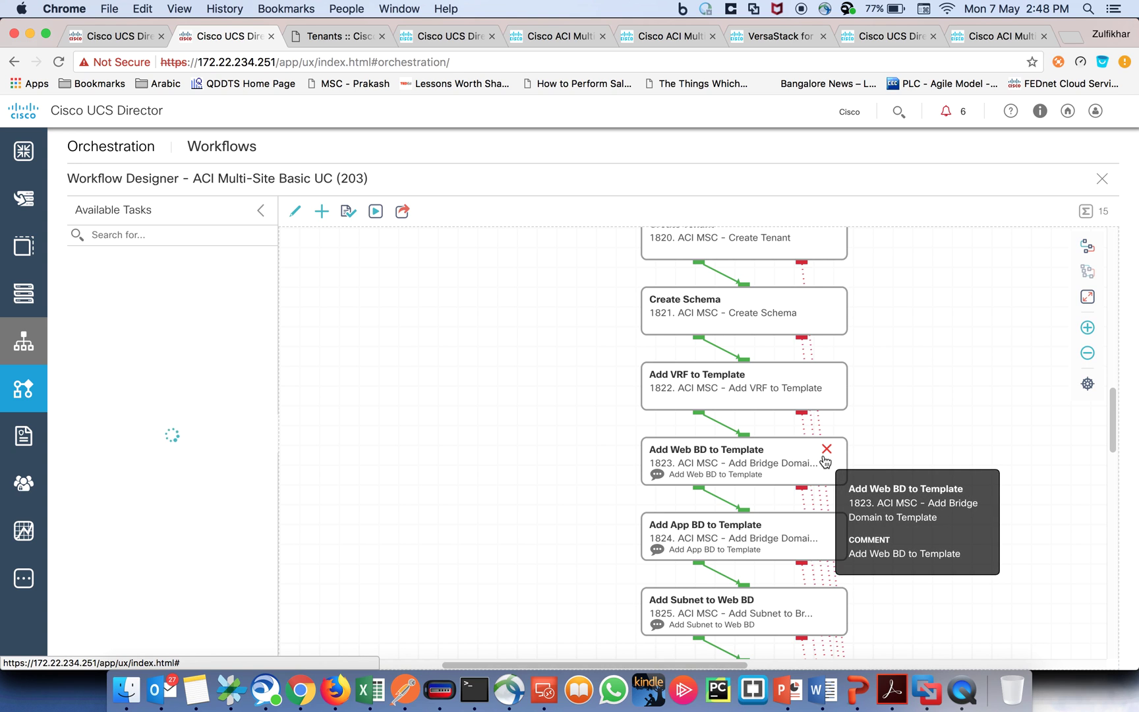
scroll(770, 521, "down", 2)
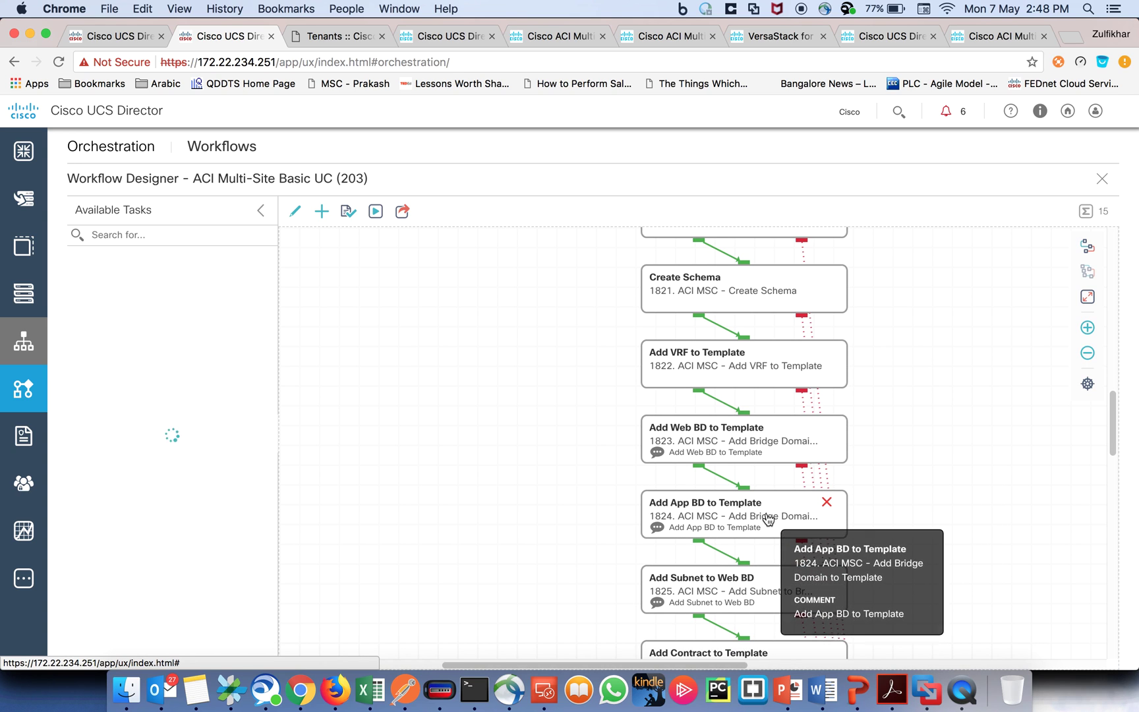
scroll(880, 505, "down", 6)
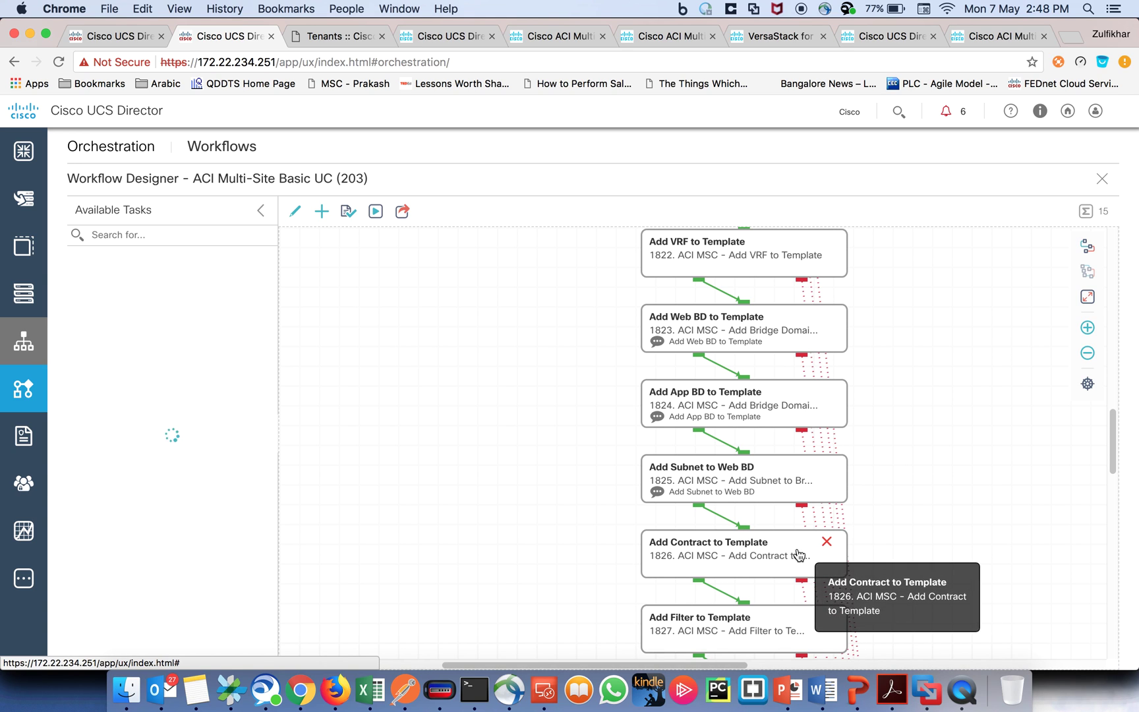
scroll(783, 555, "down", 1)
scroll(783, 555, "down", 6)
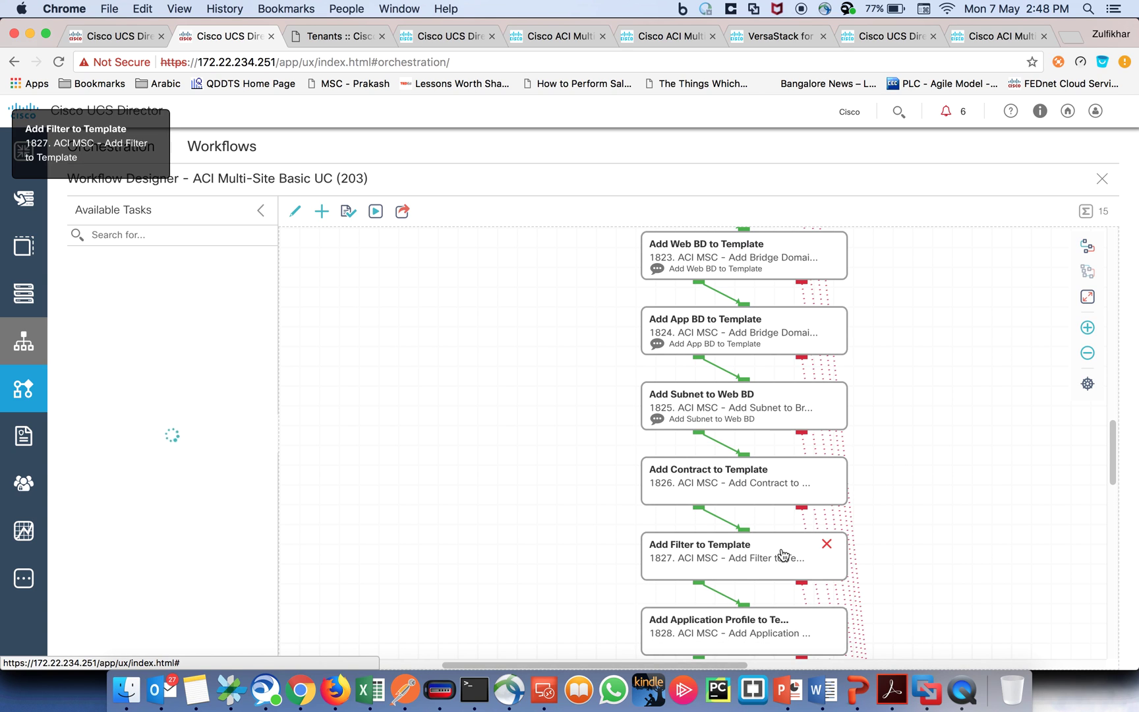
scroll(783, 555, "down", 4)
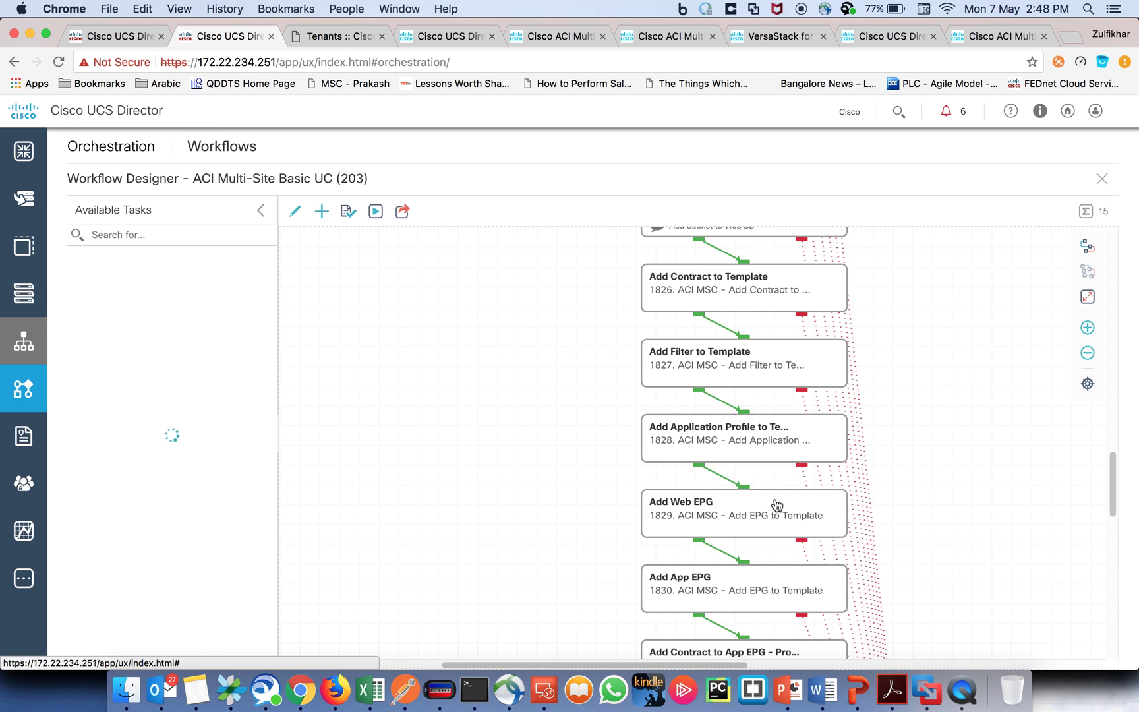
scroll(779, 534, "down", 3)
scroll(780, 525, "down", 1)
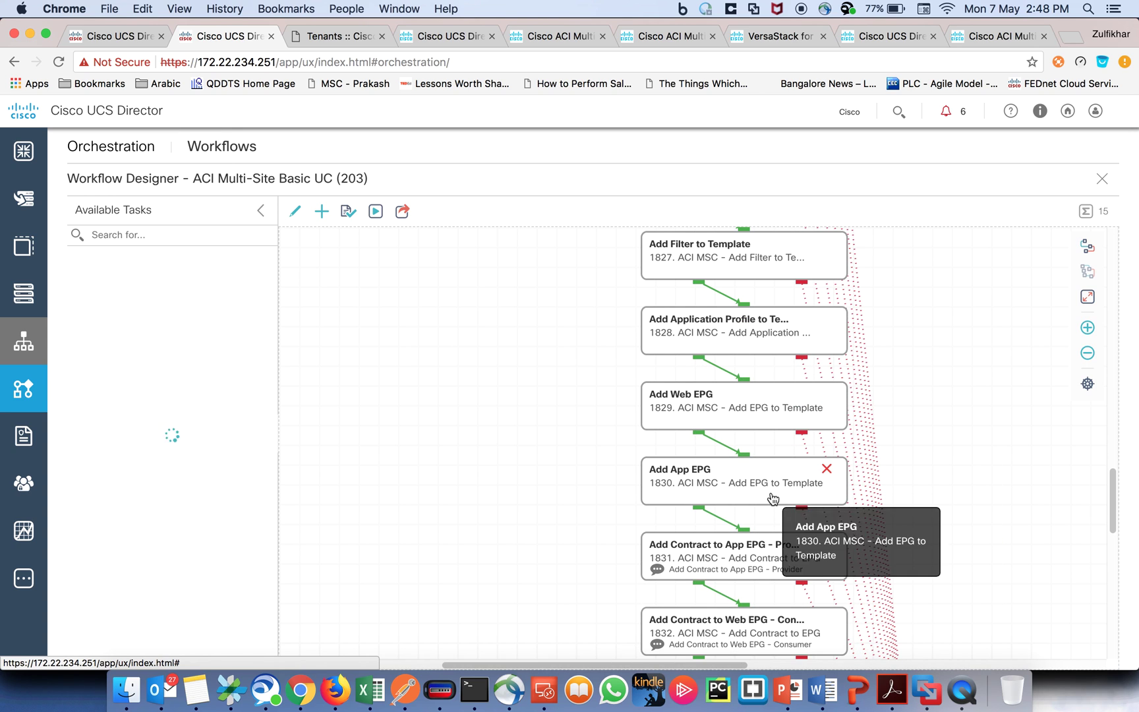
scroll(775, 508, "down", 2)
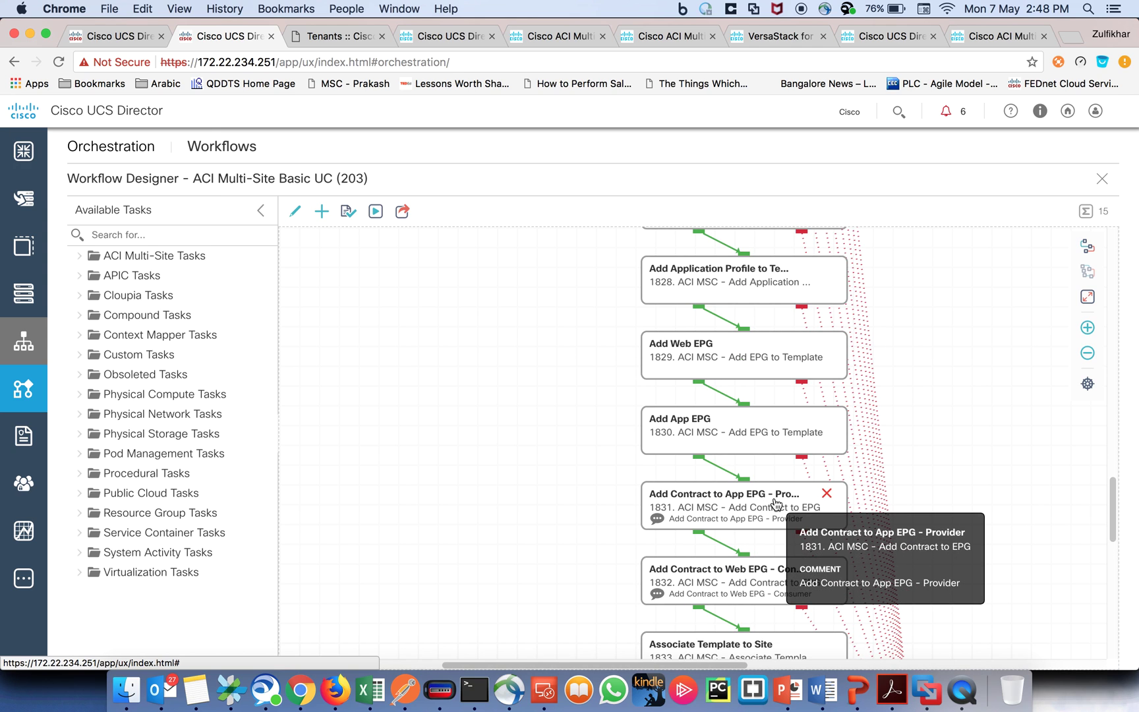
scroll(777, 504, "down", 2)
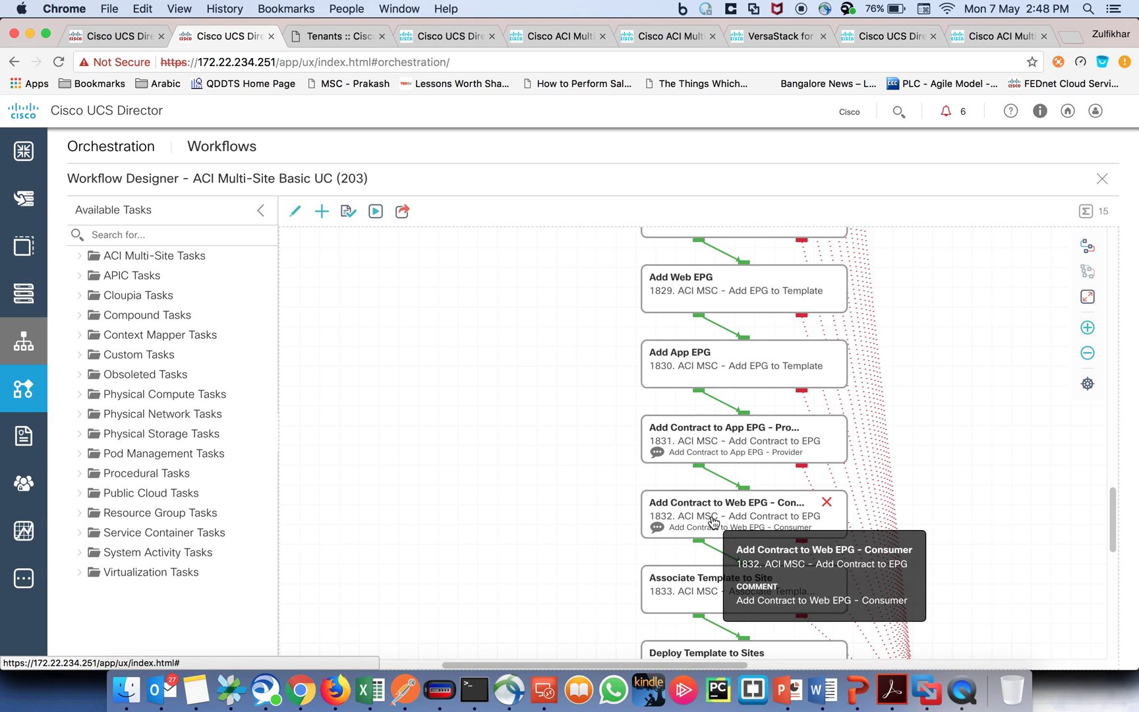
scroll(757, 520, "down", 2)
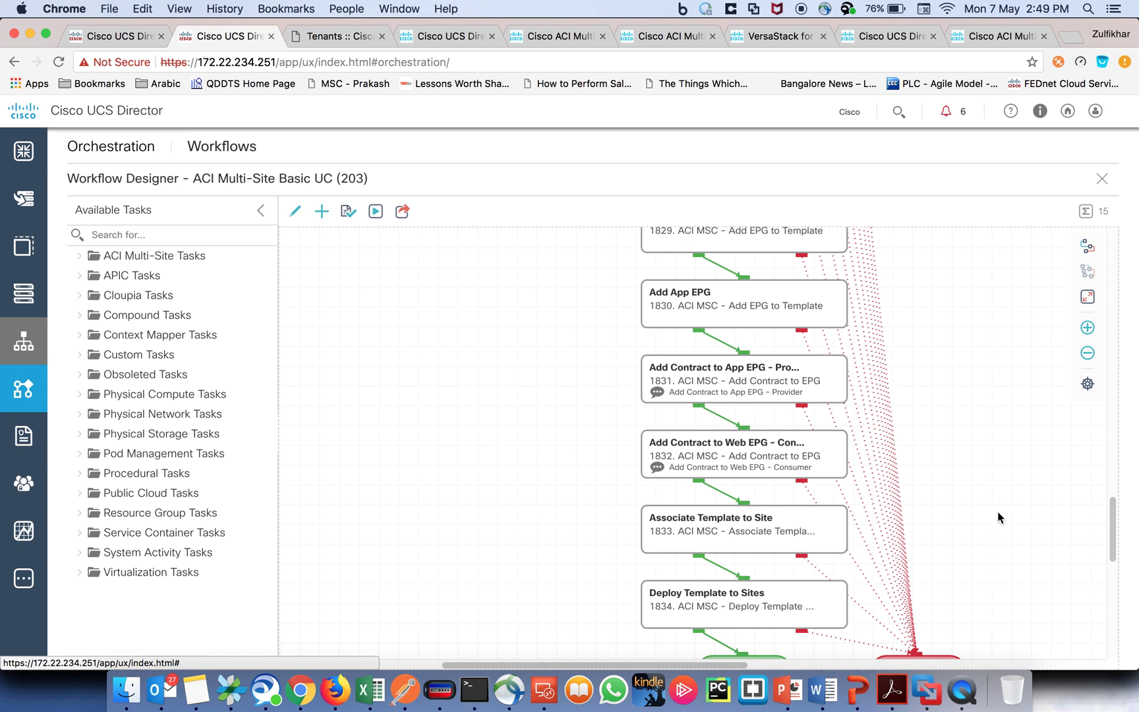
left_click_drag(1109, 524, 1111, 390)
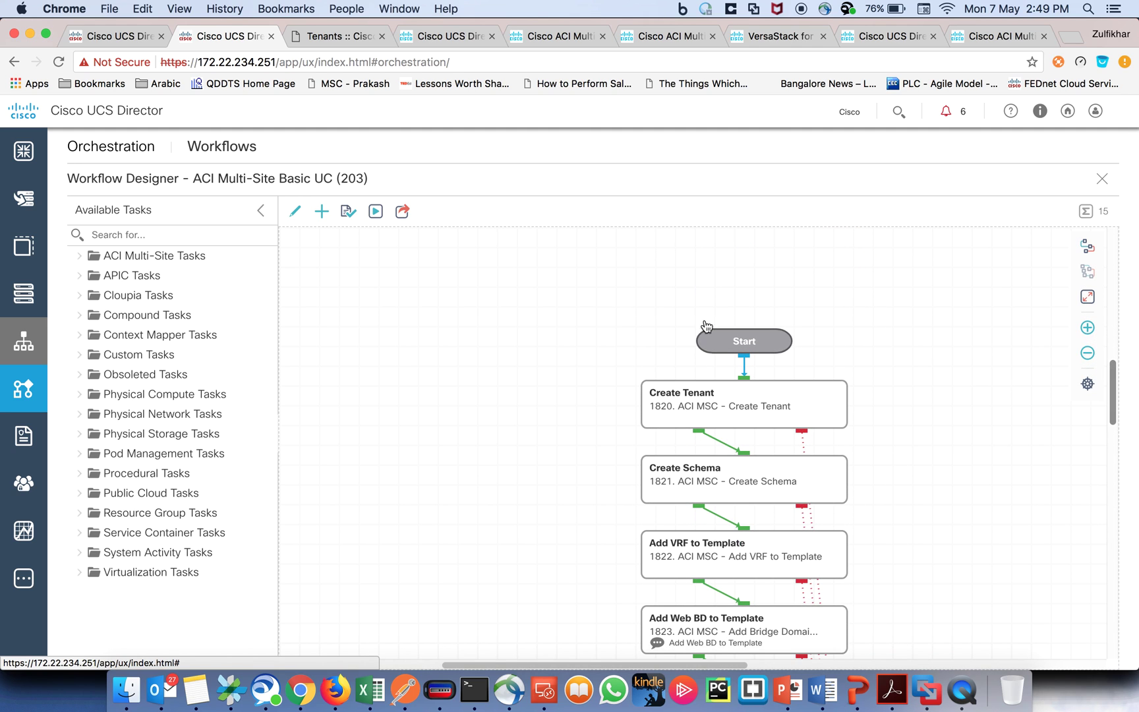
left_click(374, 214)
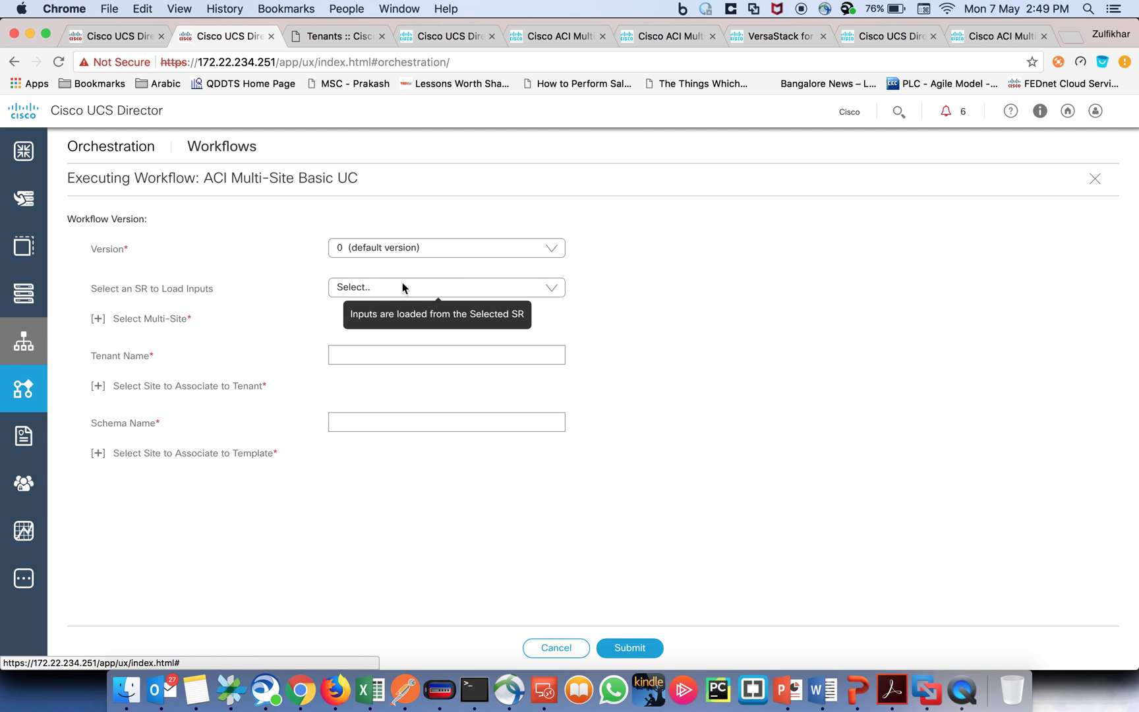
left_click(98, 320)
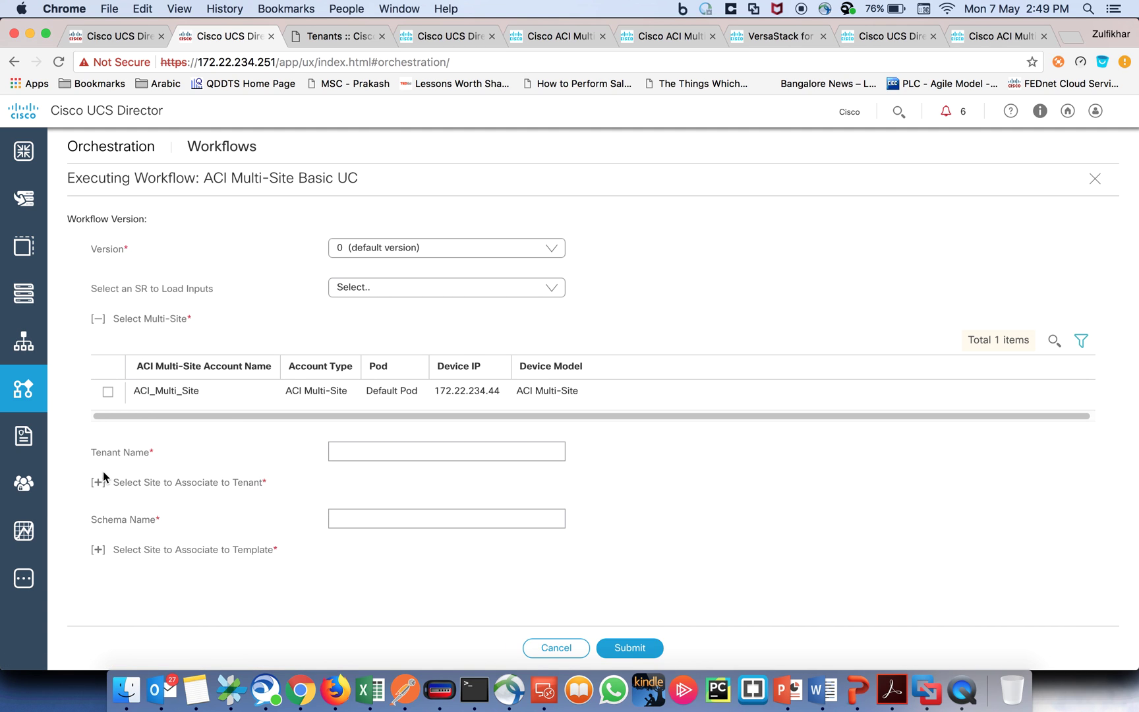
left_click(98, 485)
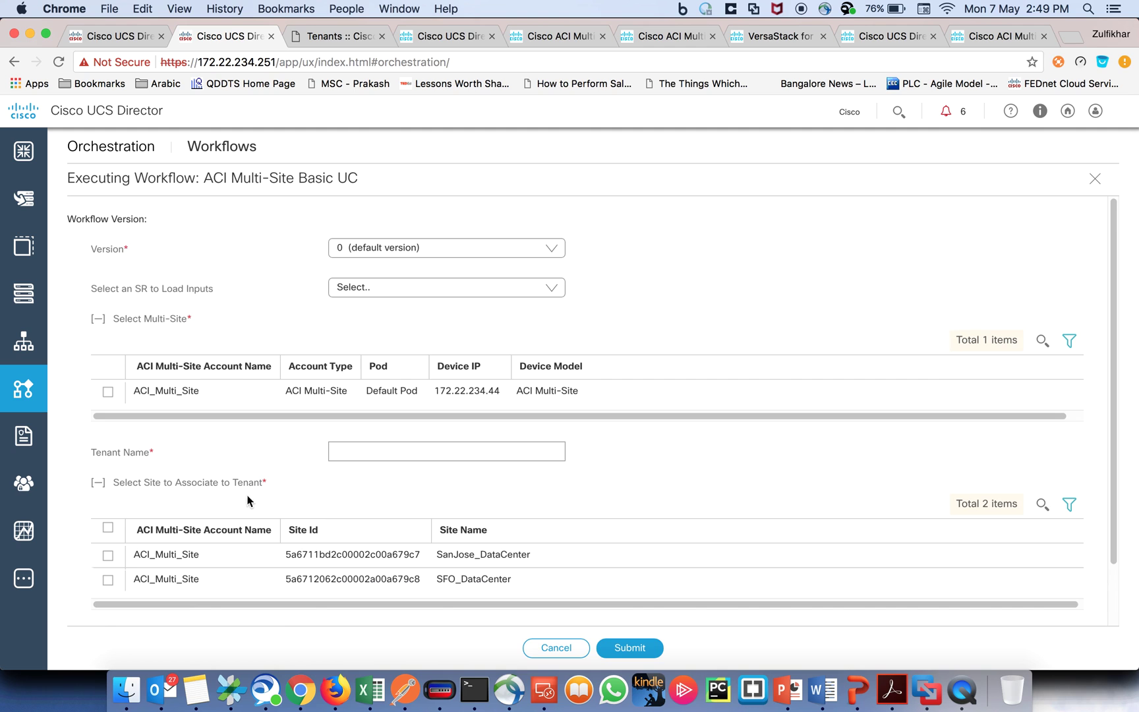
left_click(1094, 179)
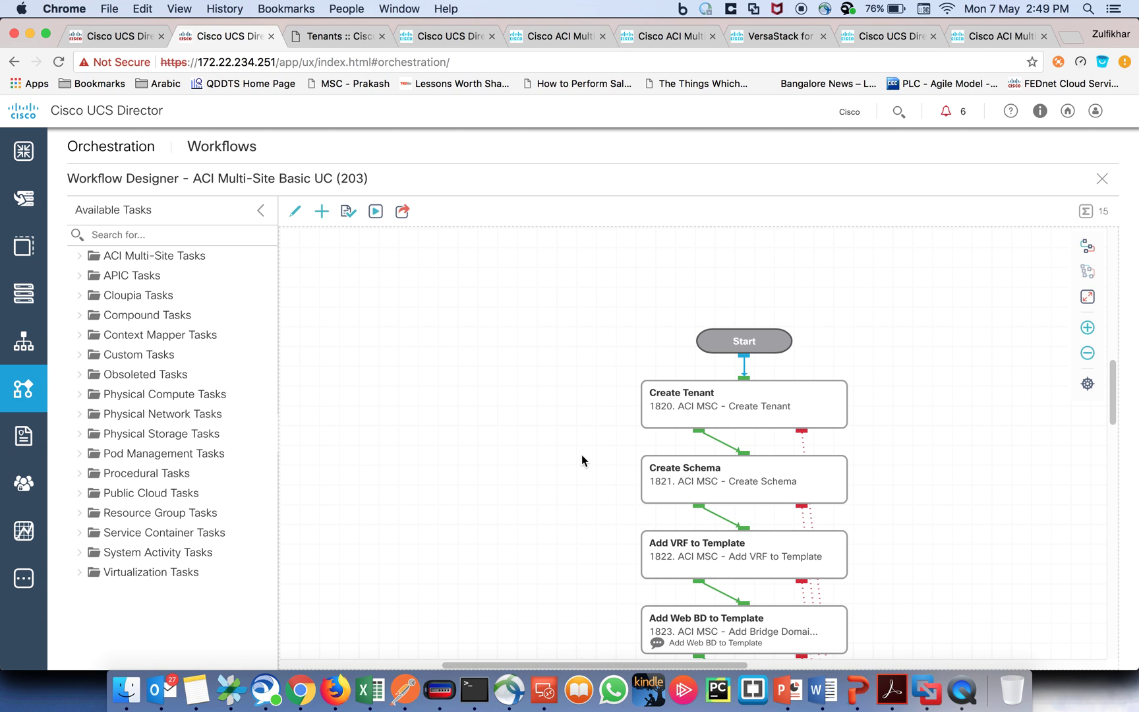
Step: Review the Create Tenant task's user input mappings, with the Orchestration Workflows list open in another tab
double_click(729, 398)
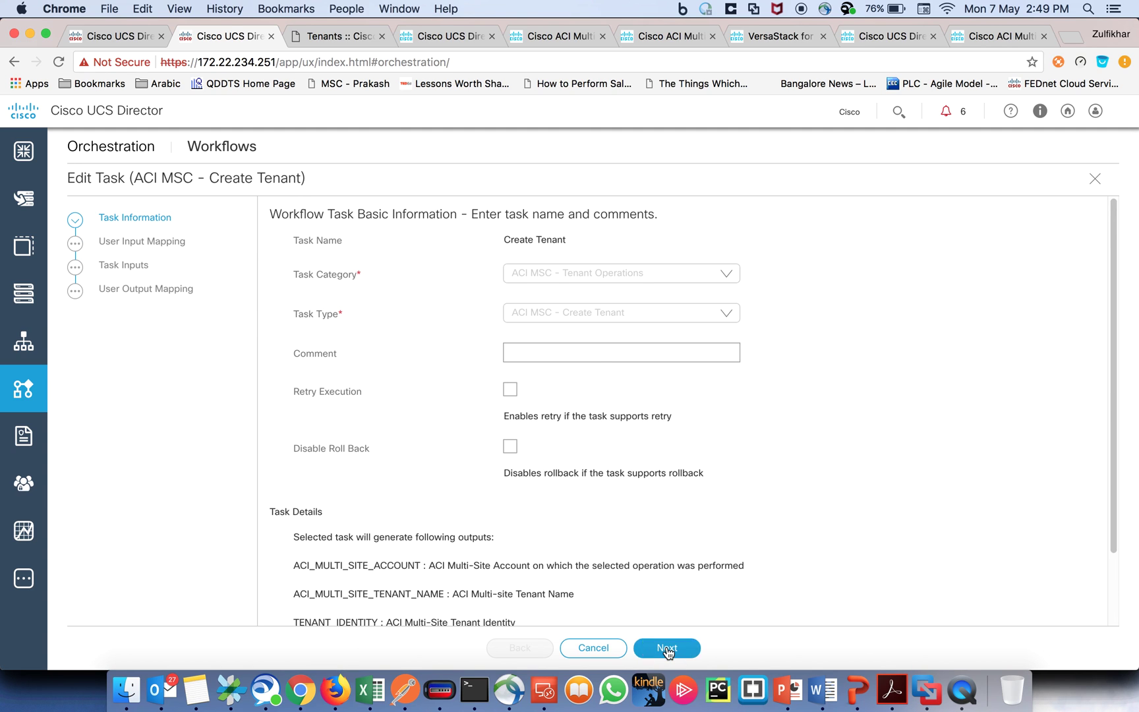
left_click(667, 648)
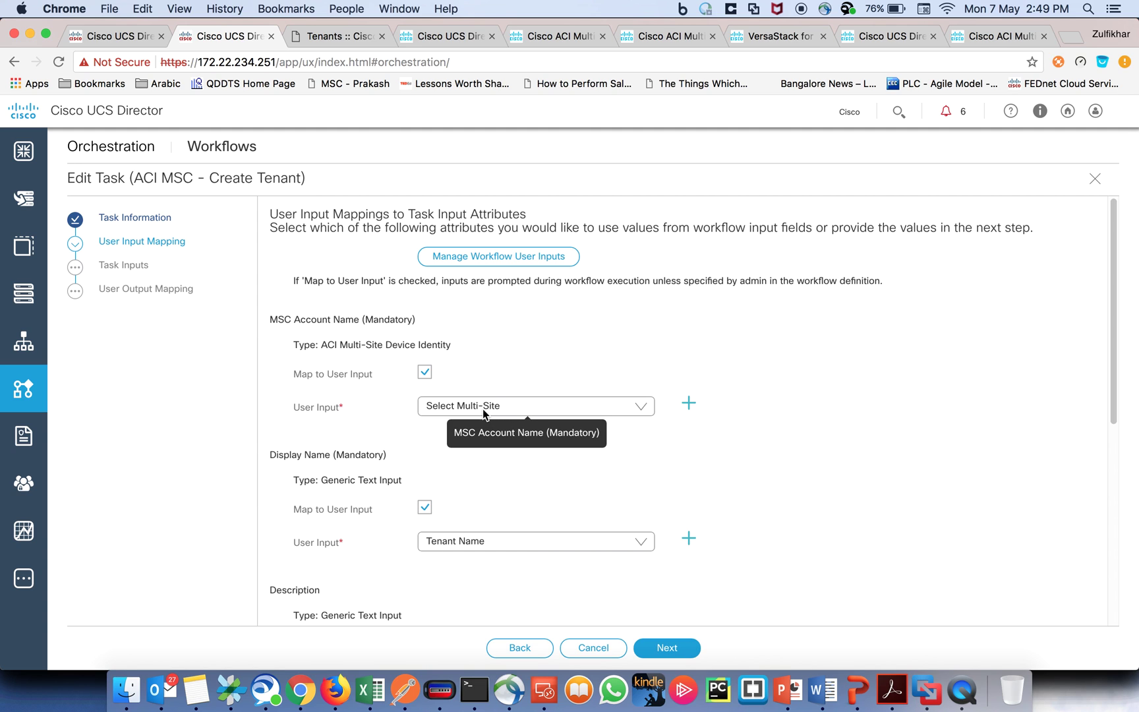
left_click(129, 35)
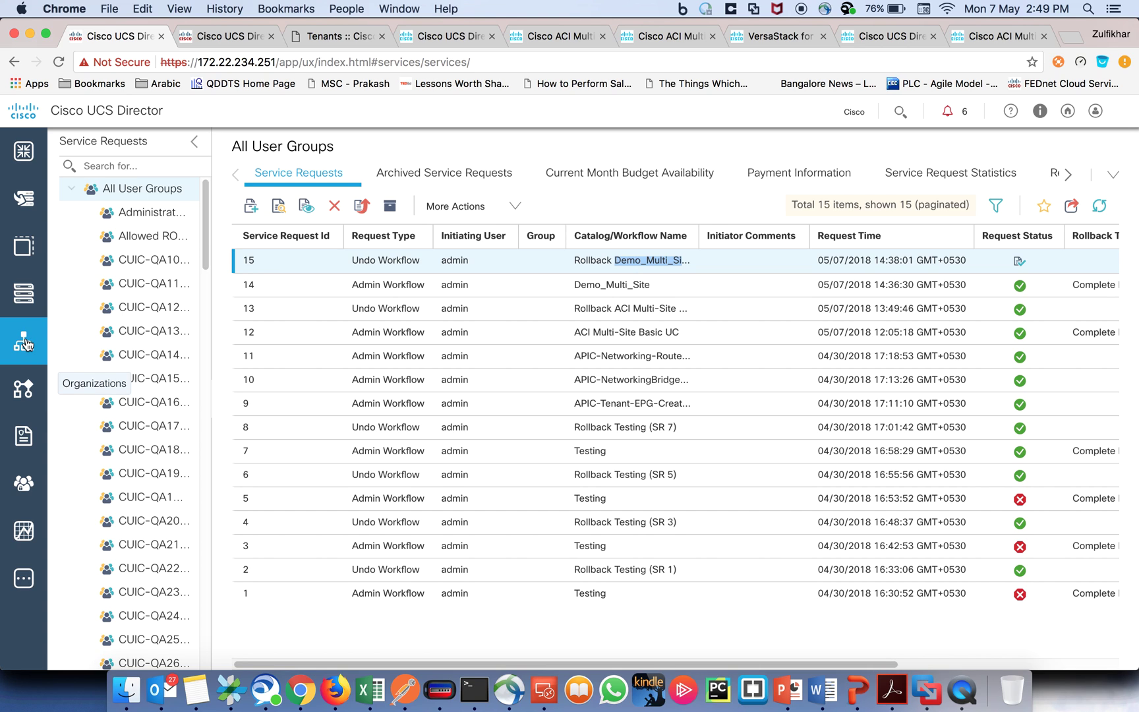
left_click(24, 388)
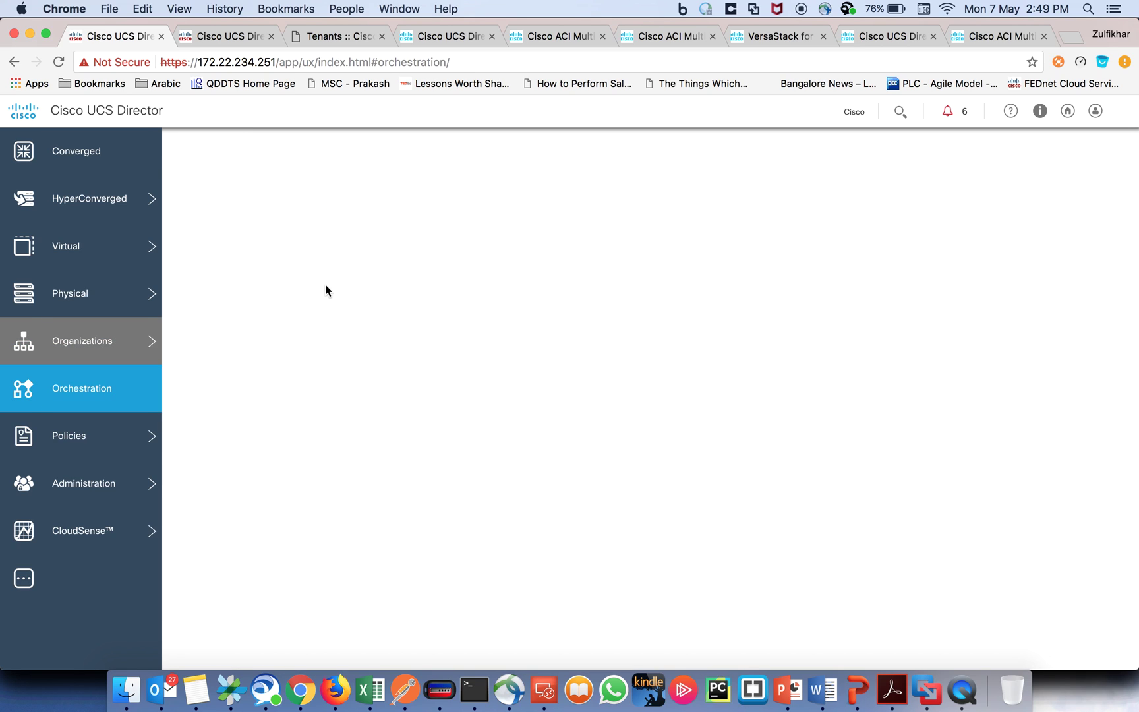
left_click(226, 35)
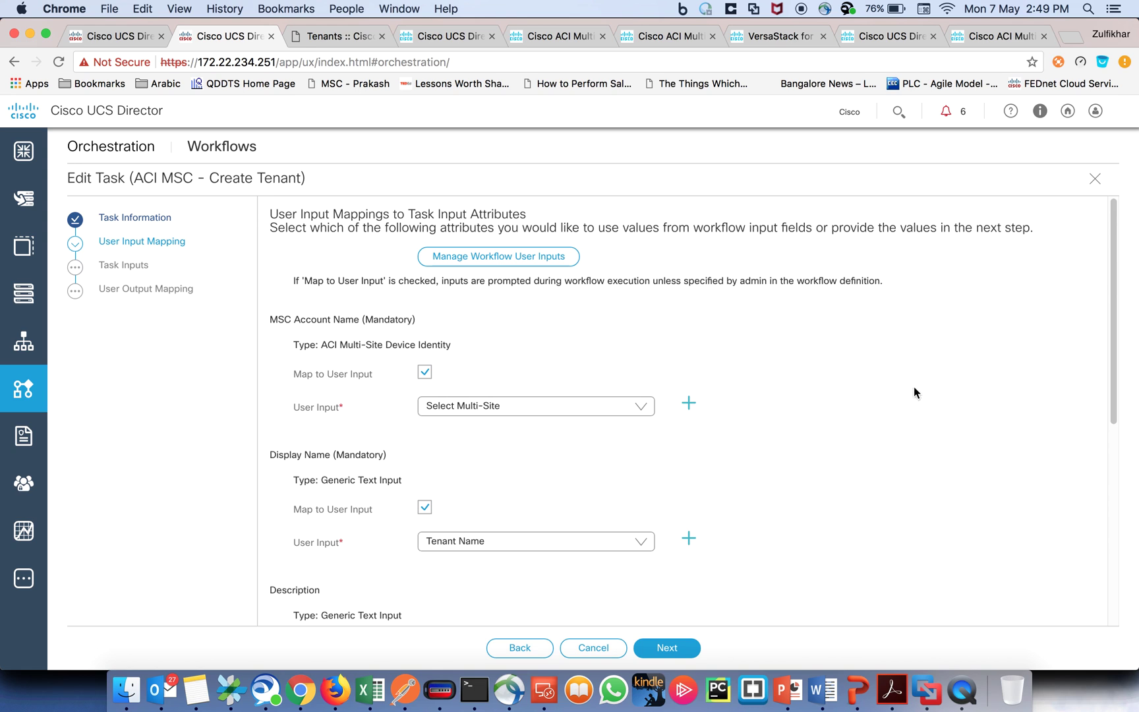
left_click_drag(1111, 282, 1111, 427)
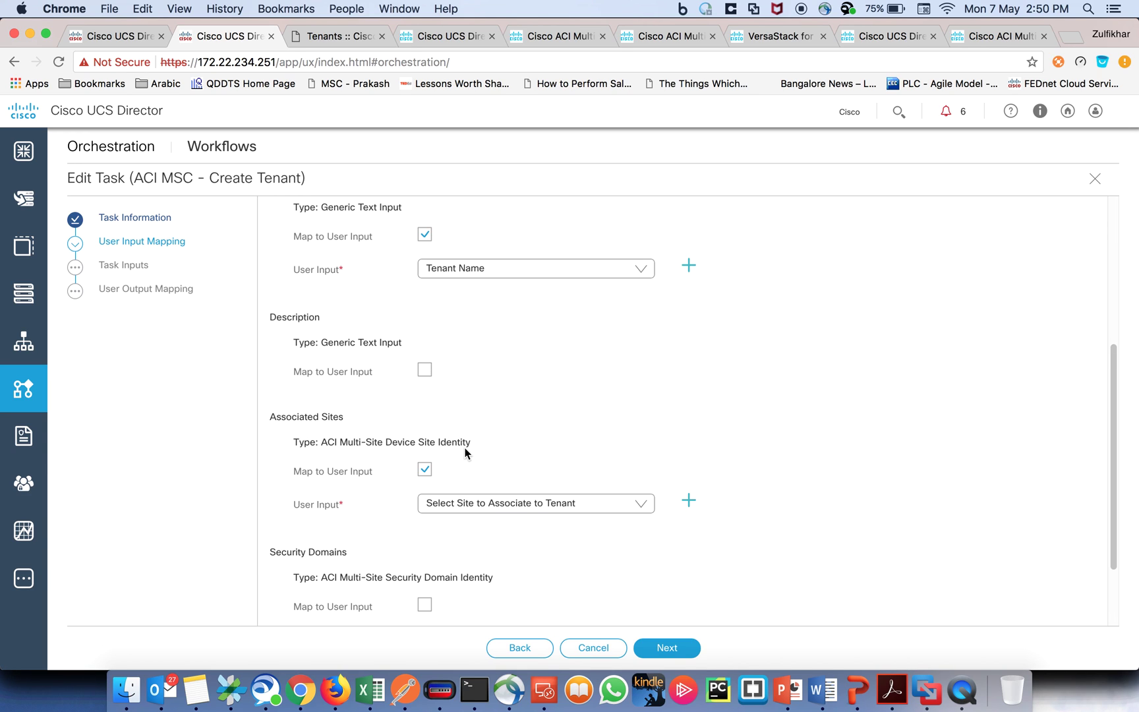
left_click(125, 37)
Step: Open workflow 203 in the designer and compare it with the Create Tenant task mappings
left_click(93, 596)
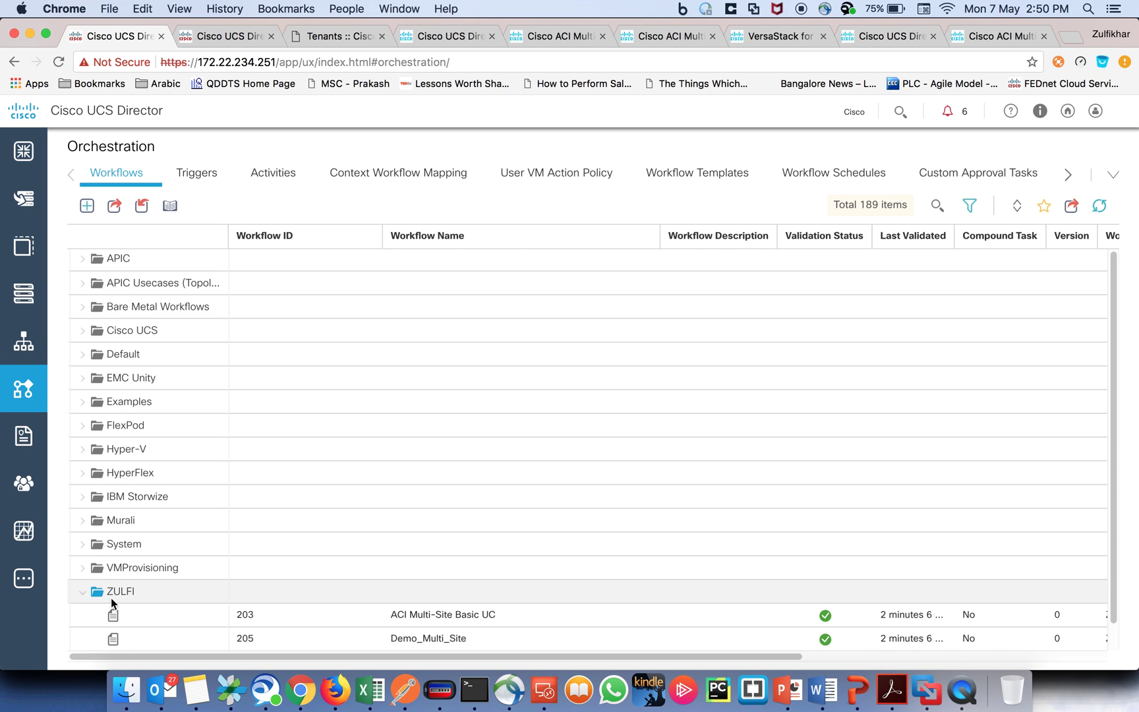
double_click(423, 618)
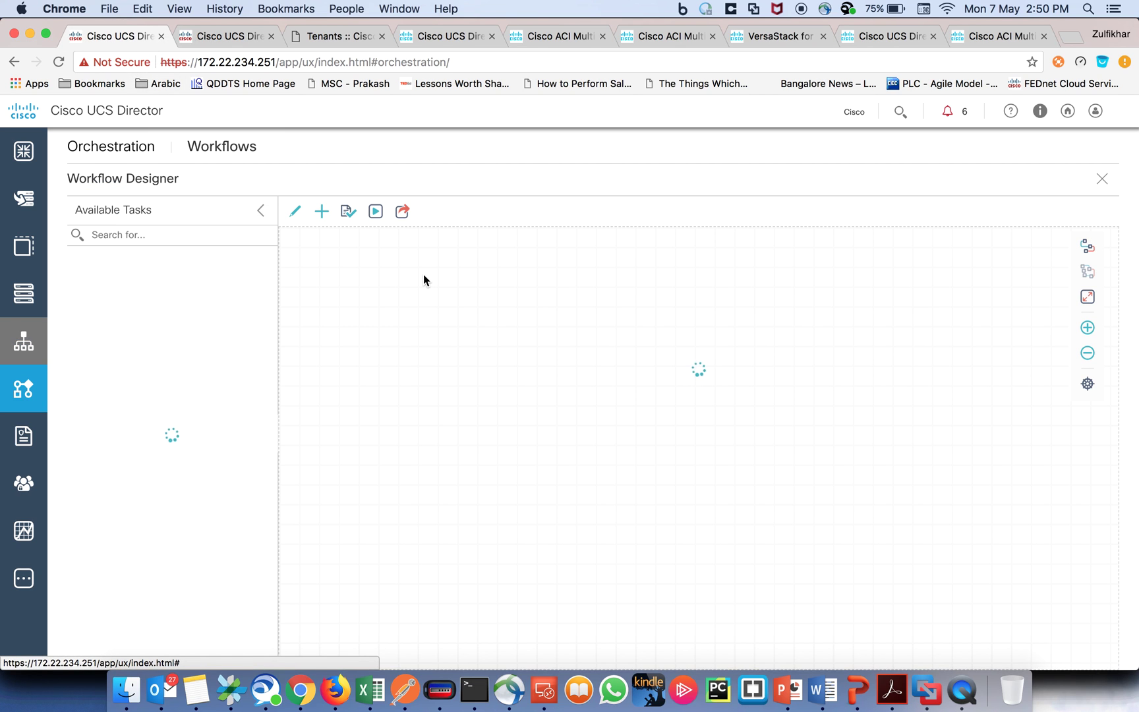
left_click(225, 33)
left_click_drag(1107, 397, 1110, 247)
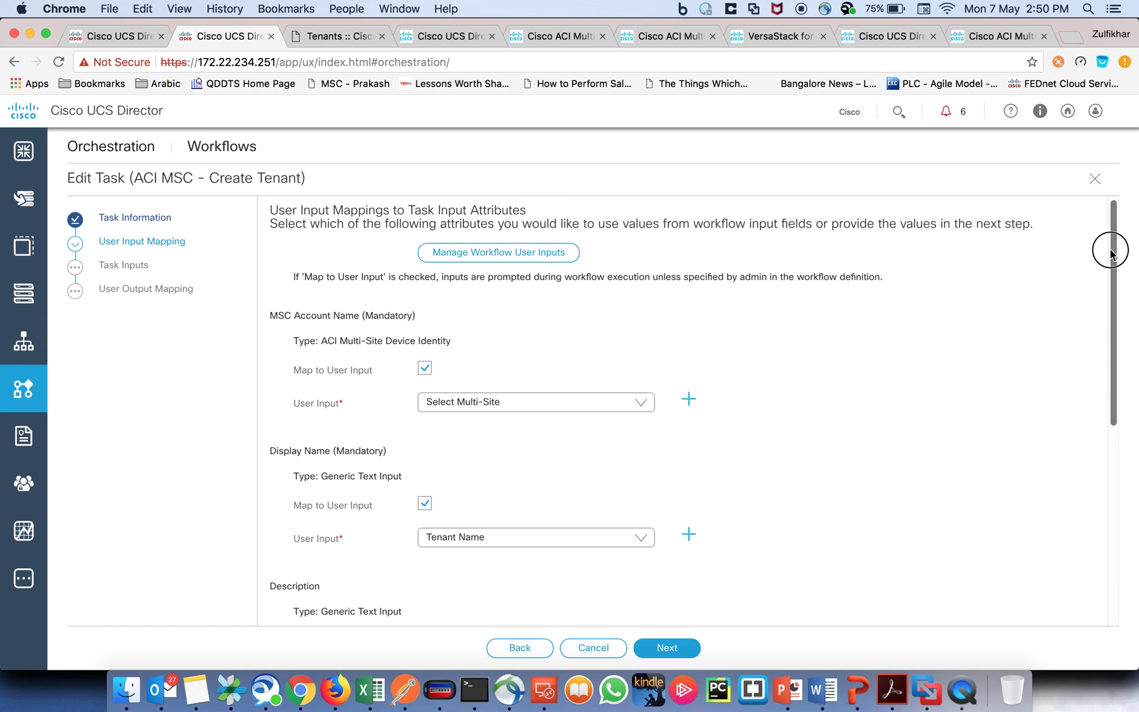
left_click(109, 36)
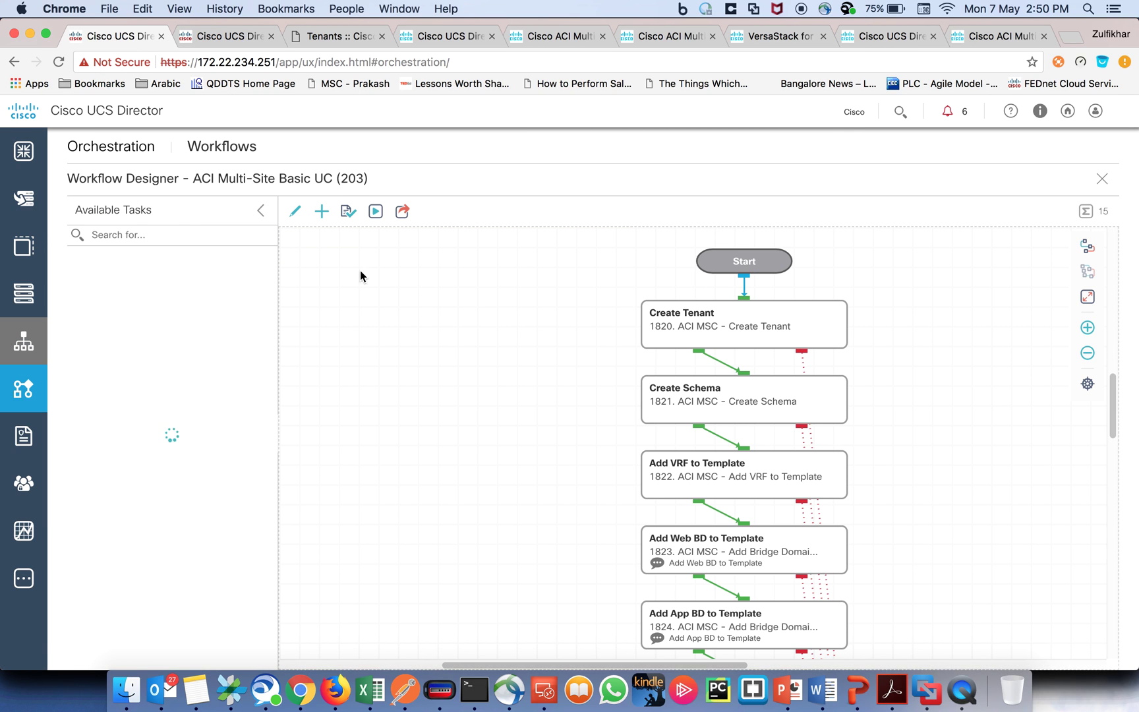
Step: Check the workflow's input form against the task mappings, close Edit Task, and relaunch the workflow
left_click(376, 211)
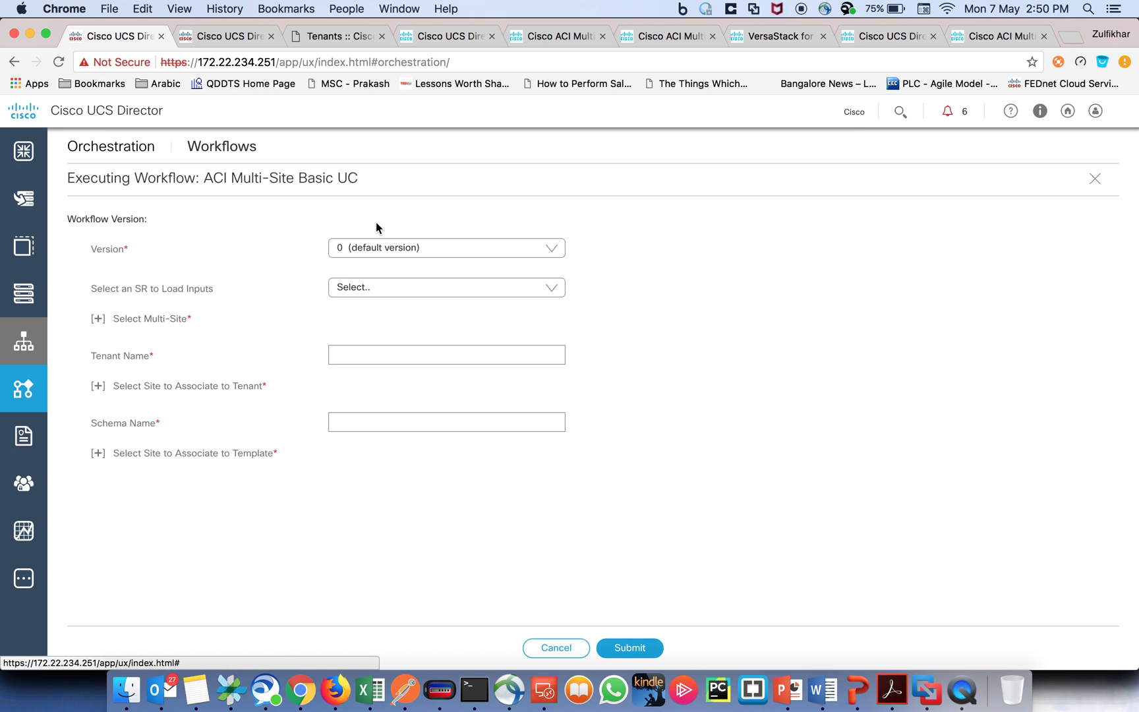
left_click(97, 319)
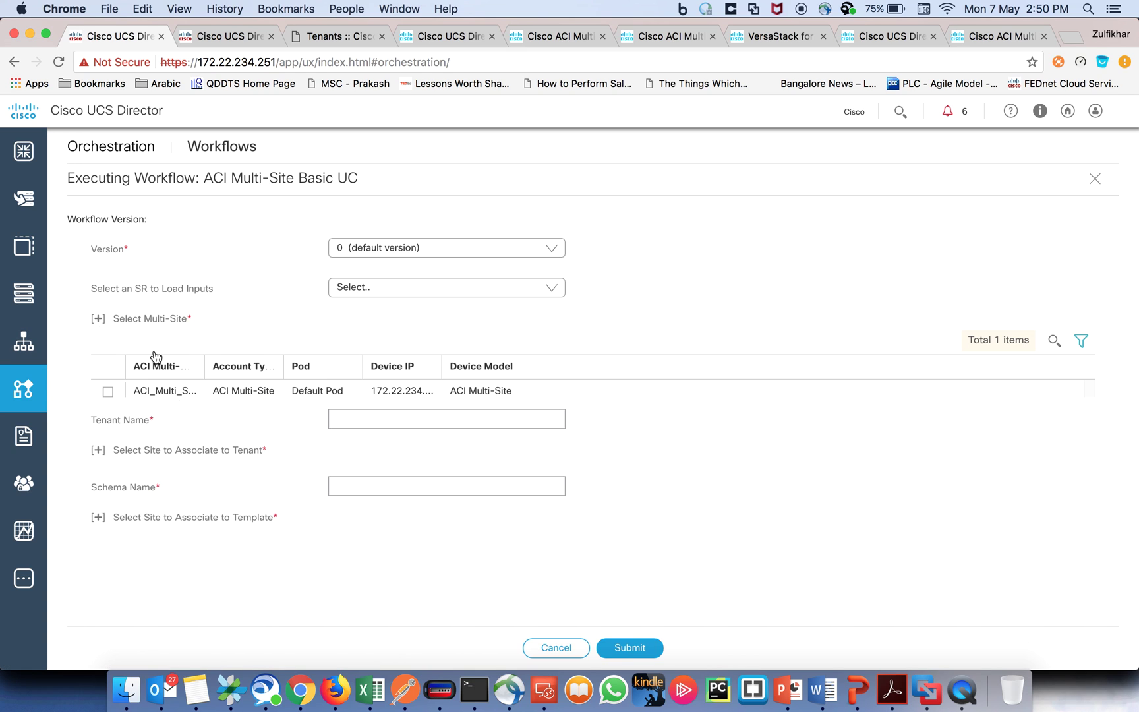
left_click(248, 42)
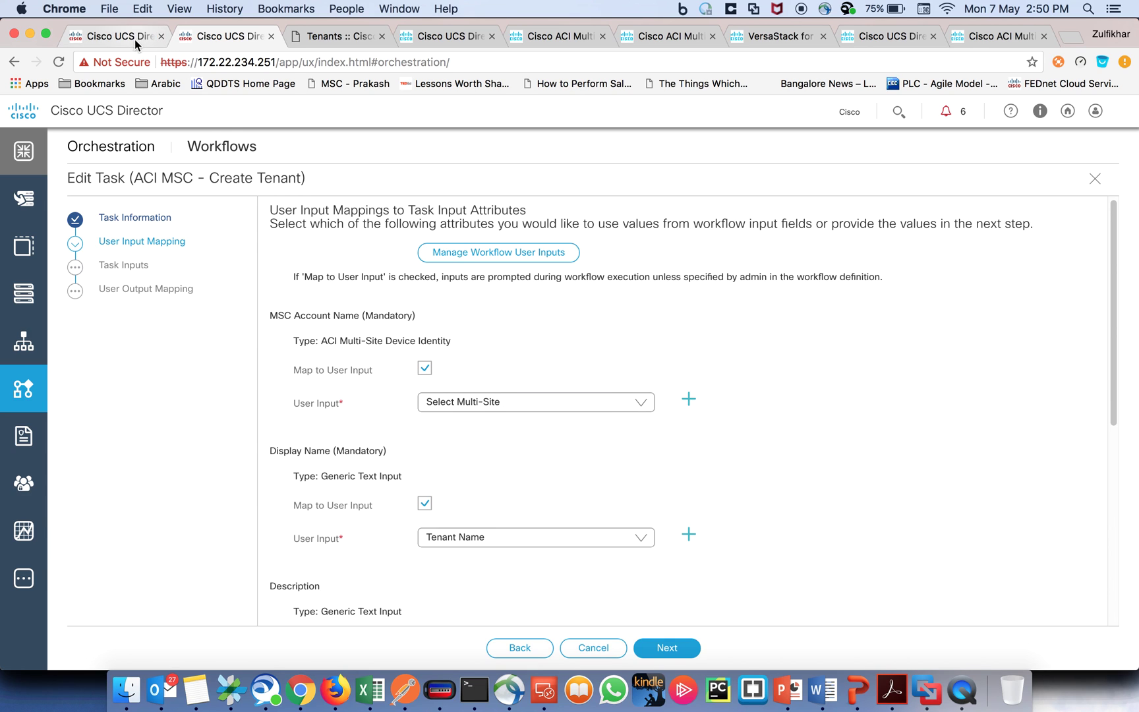
left_click(117, 37)
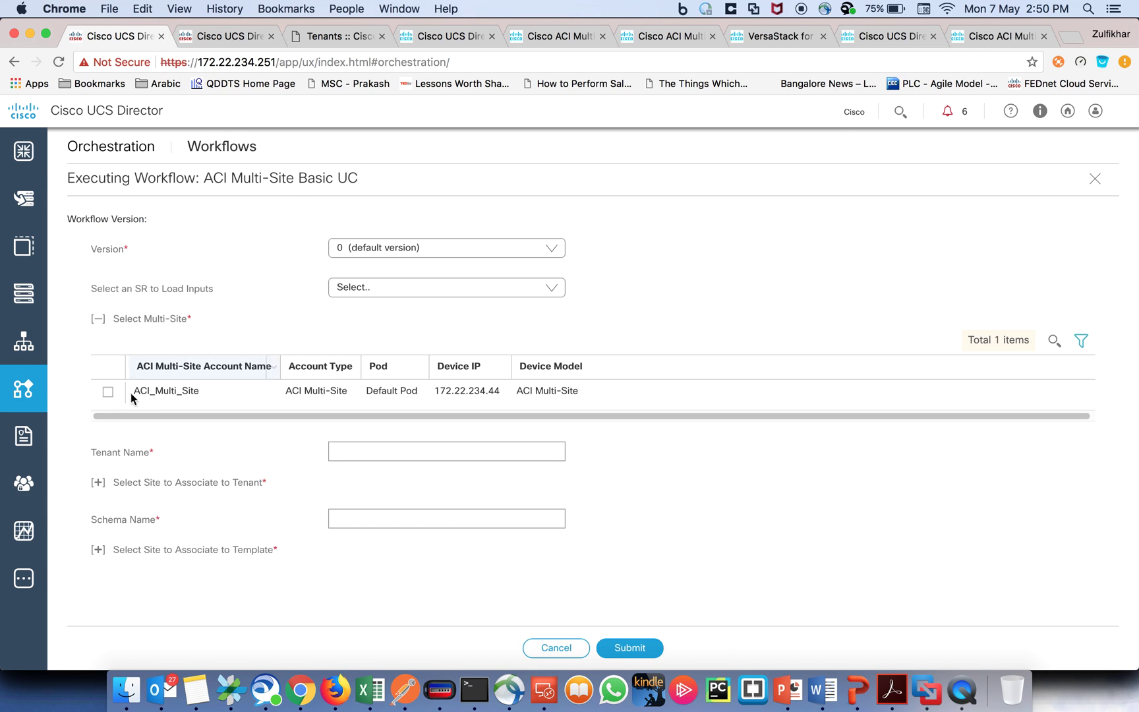
left_click(348, 451)
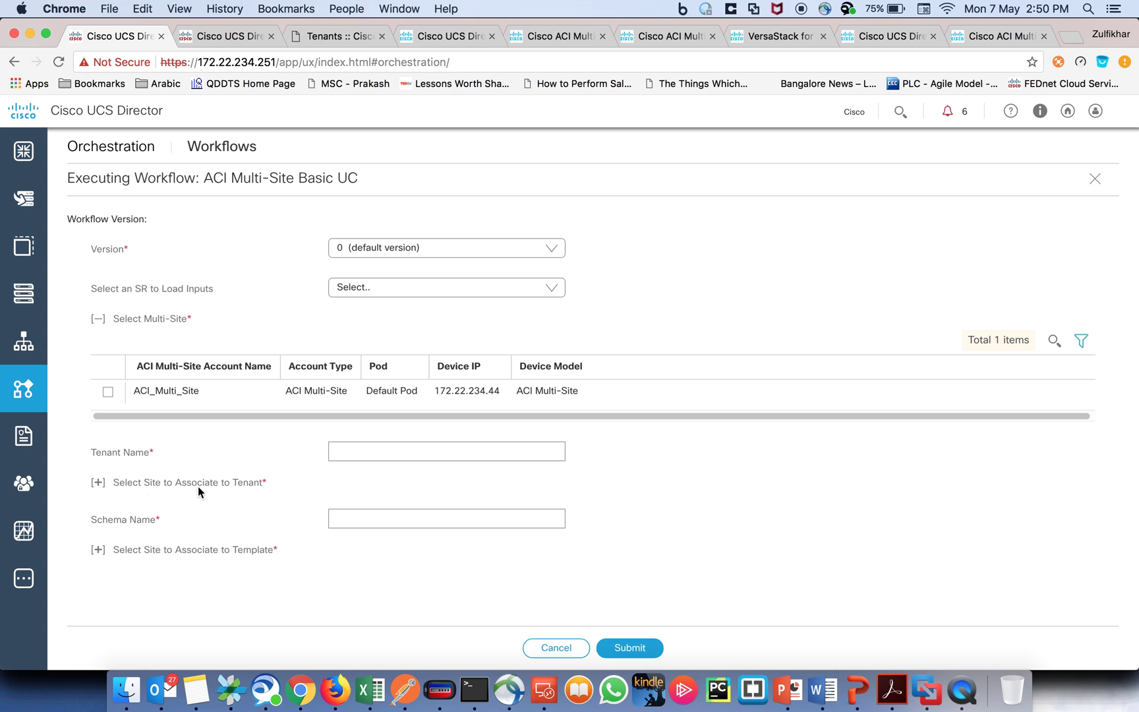
left_click(231, 36)
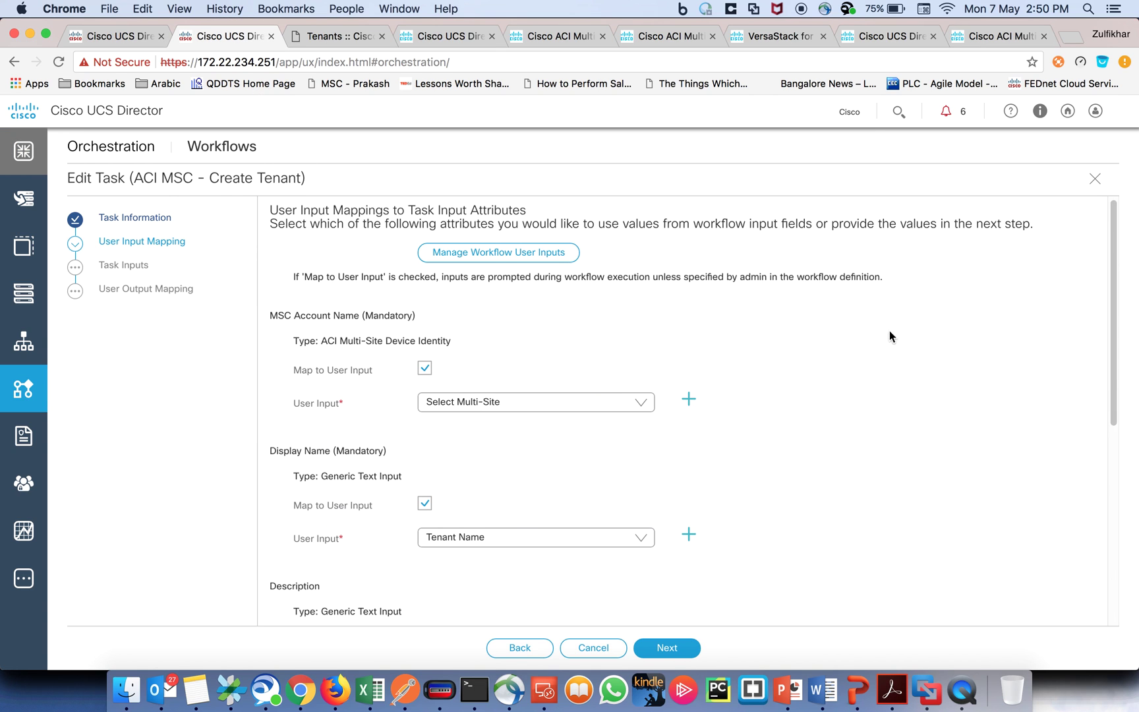
left_click(1094, 179)
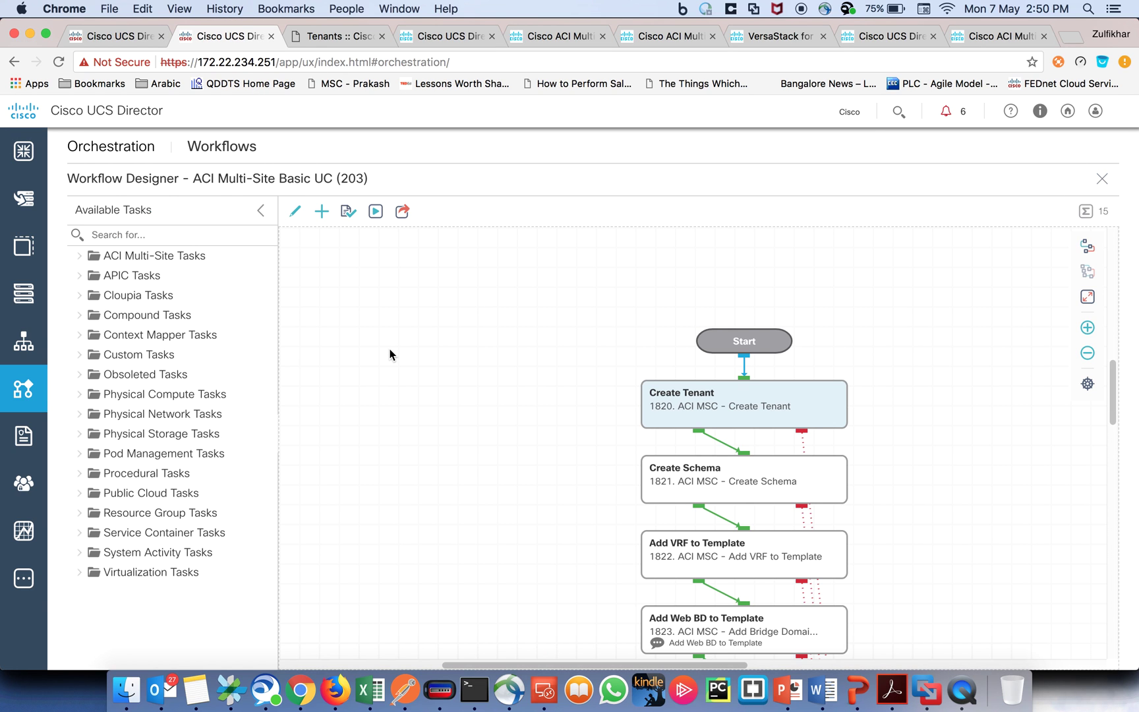
left_click(376, 212)
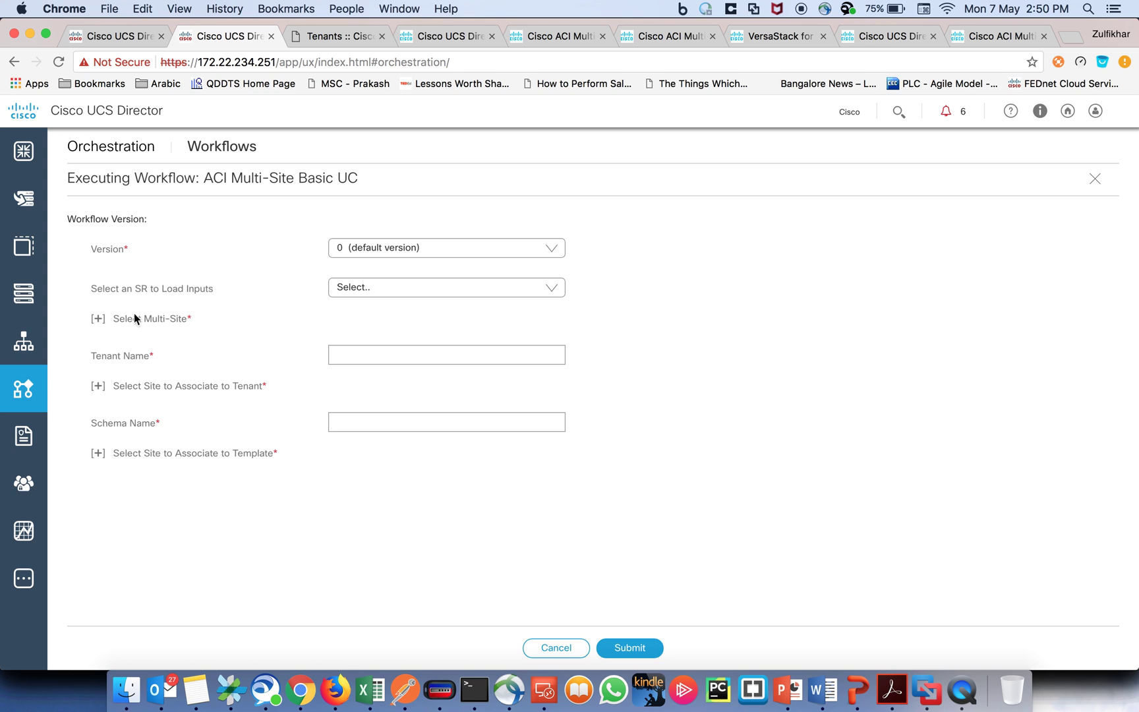
Step: Choose the ACI_Multi_Site account and enter tenant Demo_Tenant_1 with site SanJose_DataCenter
left_click(99, 319)
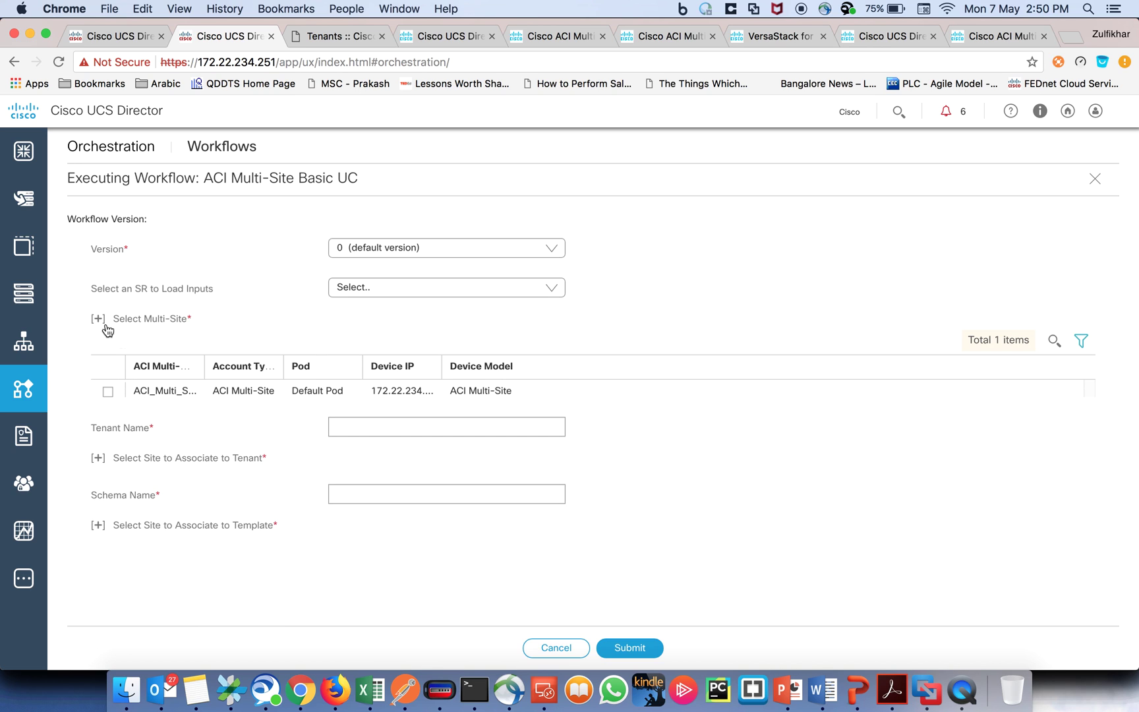
left_click(108, 393)
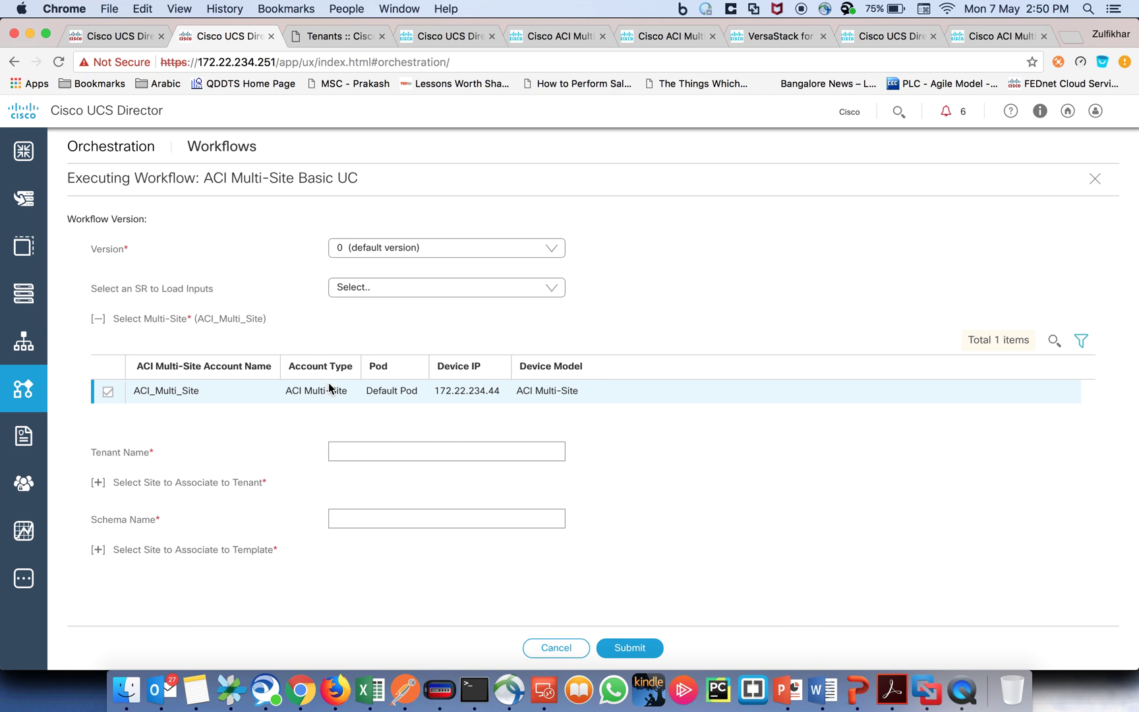
left_click(416, 450)
type("Demo_Tenant_1")
left_click(98, 481)
left_click(108, 555)
left_click(98, 482)
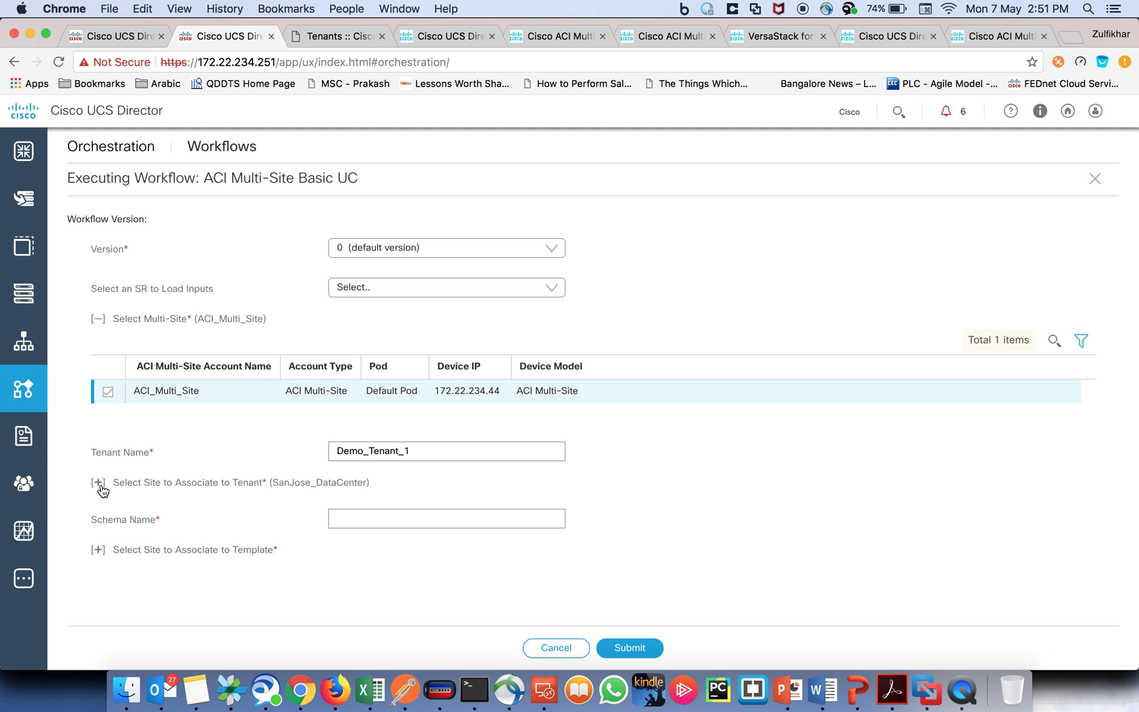
left_click(98, 318)
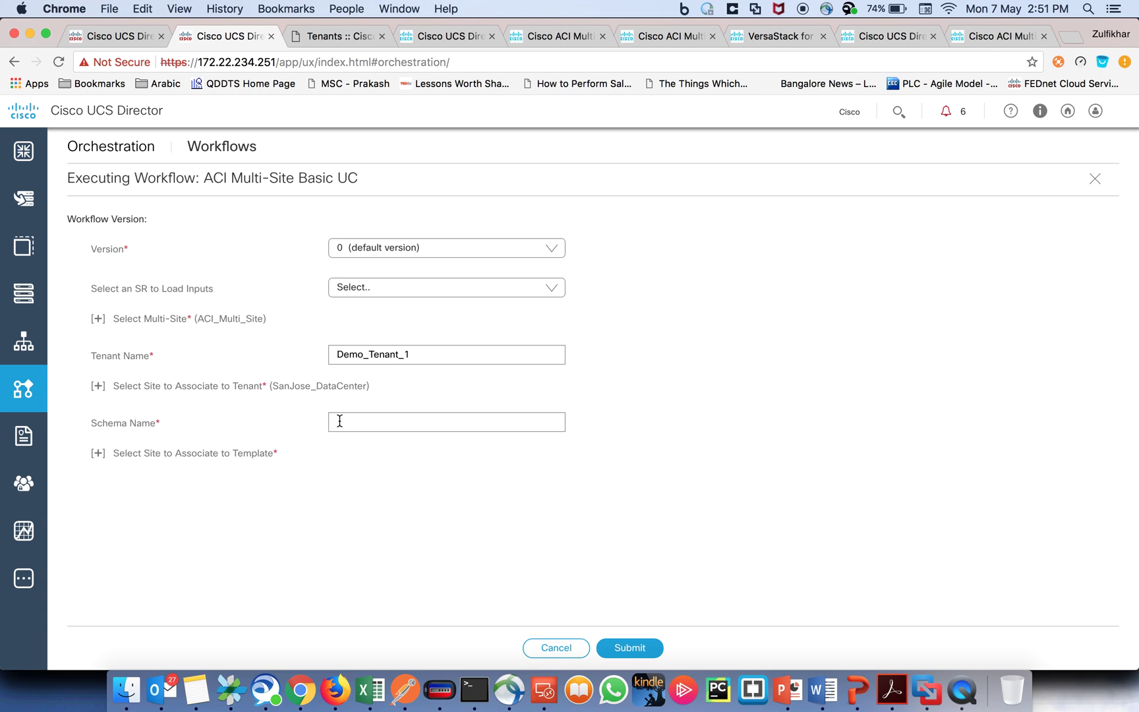
Step: Enter schema Demo_Schema_1 with SanJose_DataCenter as its template site and submit the request
left_click(385, 420)
type("Demo_Schema_1")
left_click(97, 454)
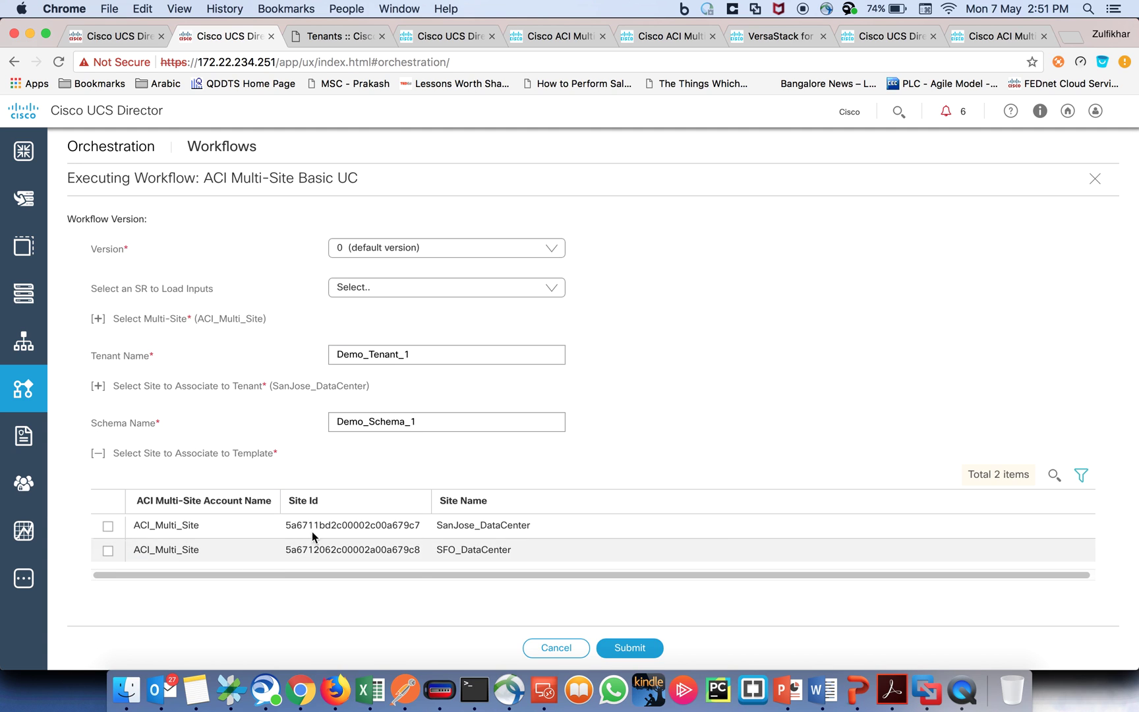
left_click(108, 526)
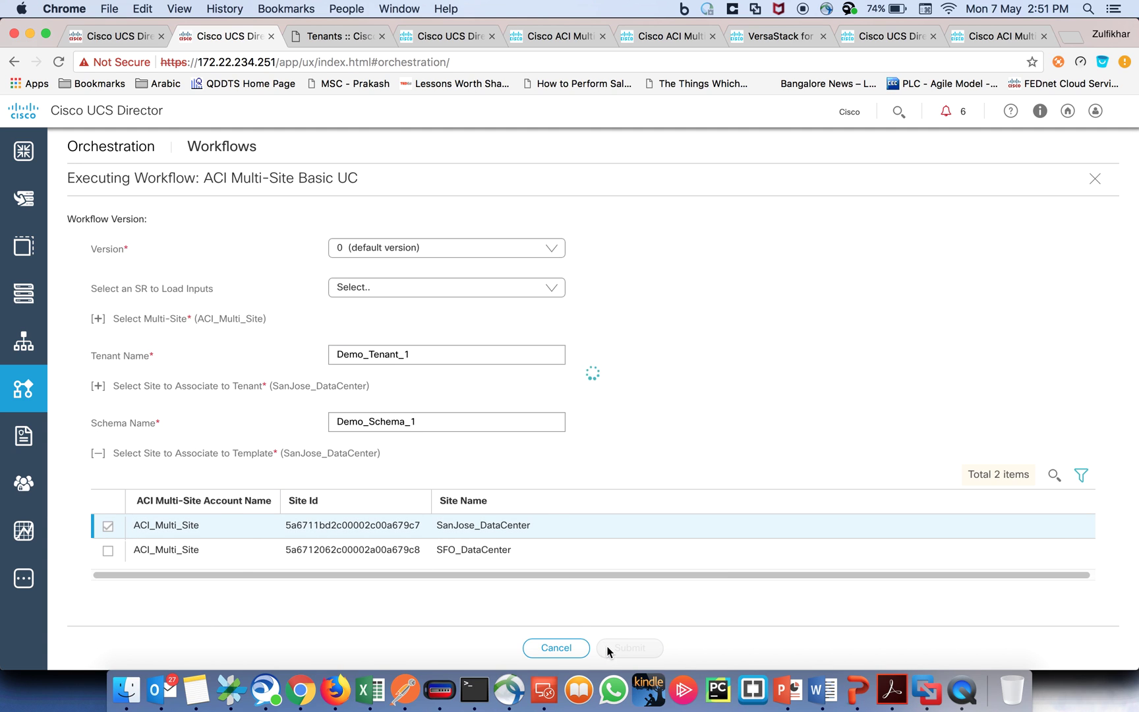
left_click(98, 454)
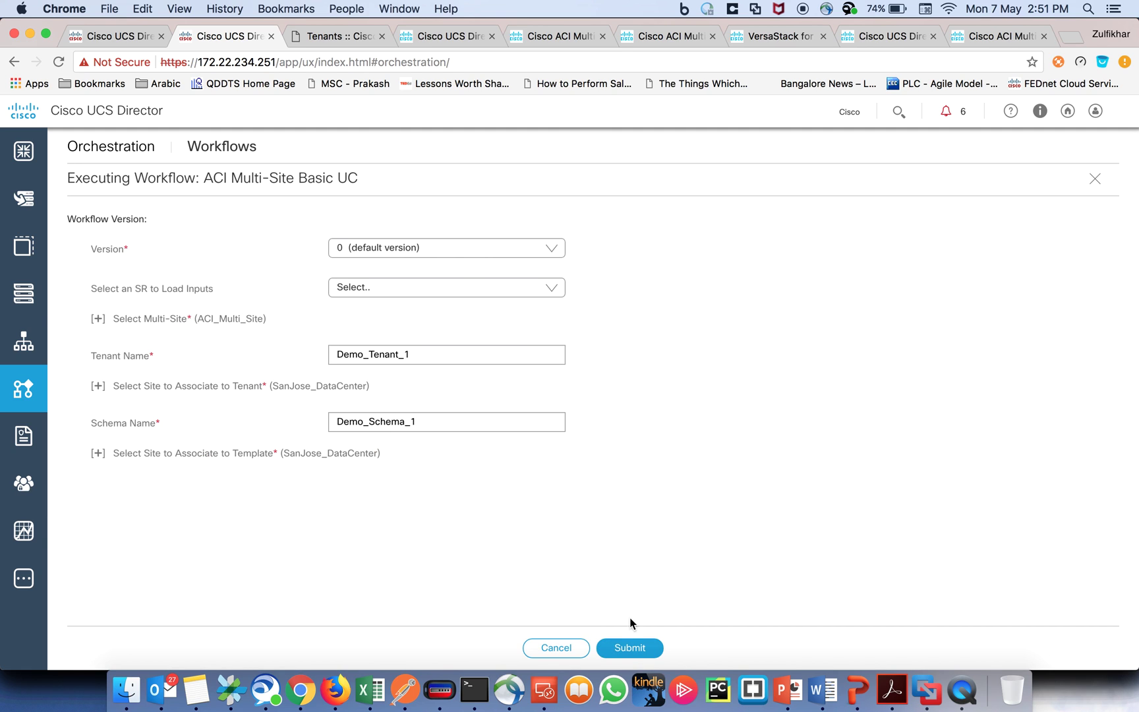
left_click(629, 648)
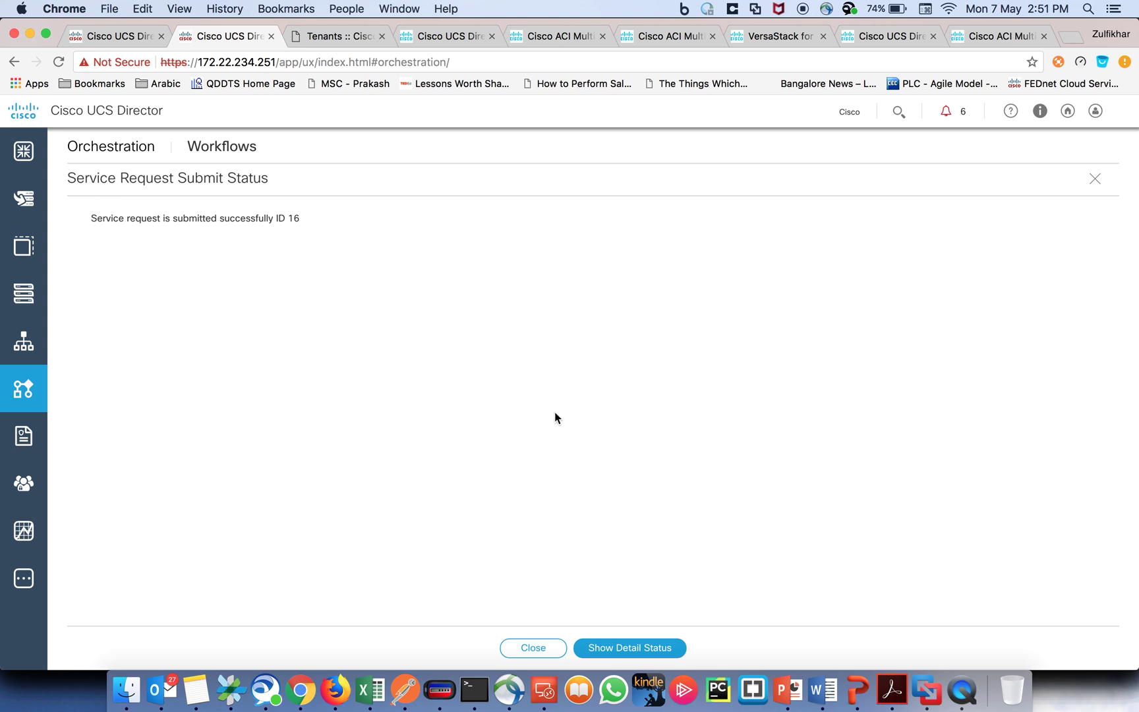
Step: Show service request 16's detailed workflow status and refresh it to confirm tenant and schema creation
left_click(611, 648)
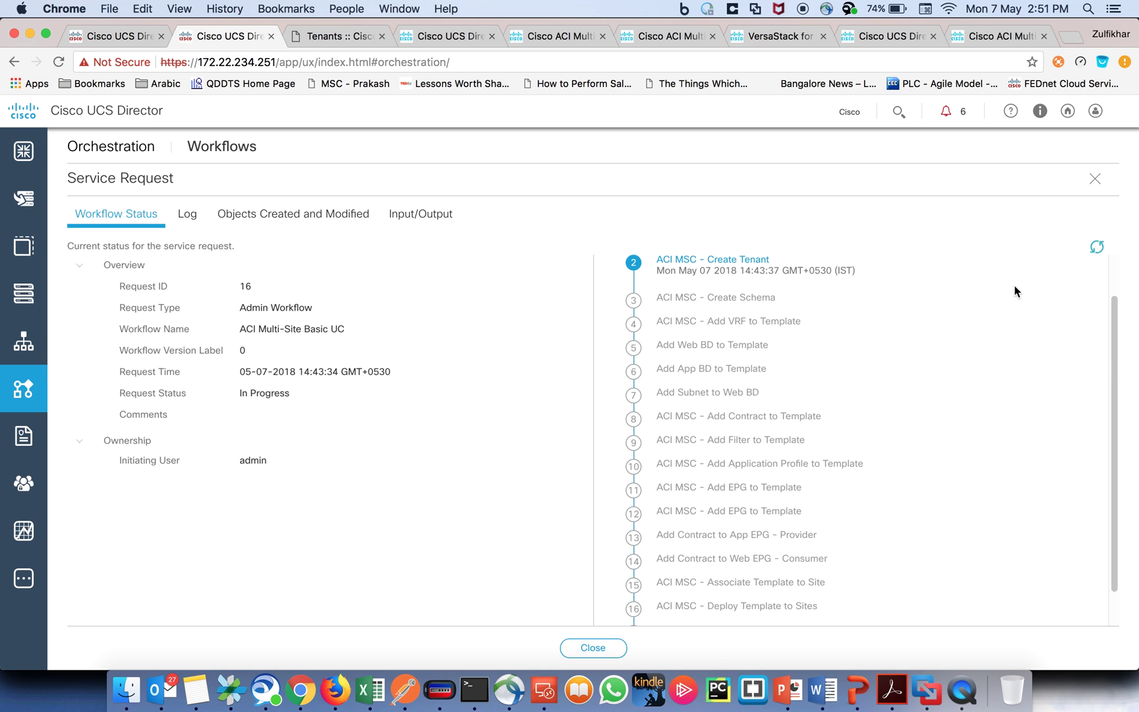
left_click(1098, 249)
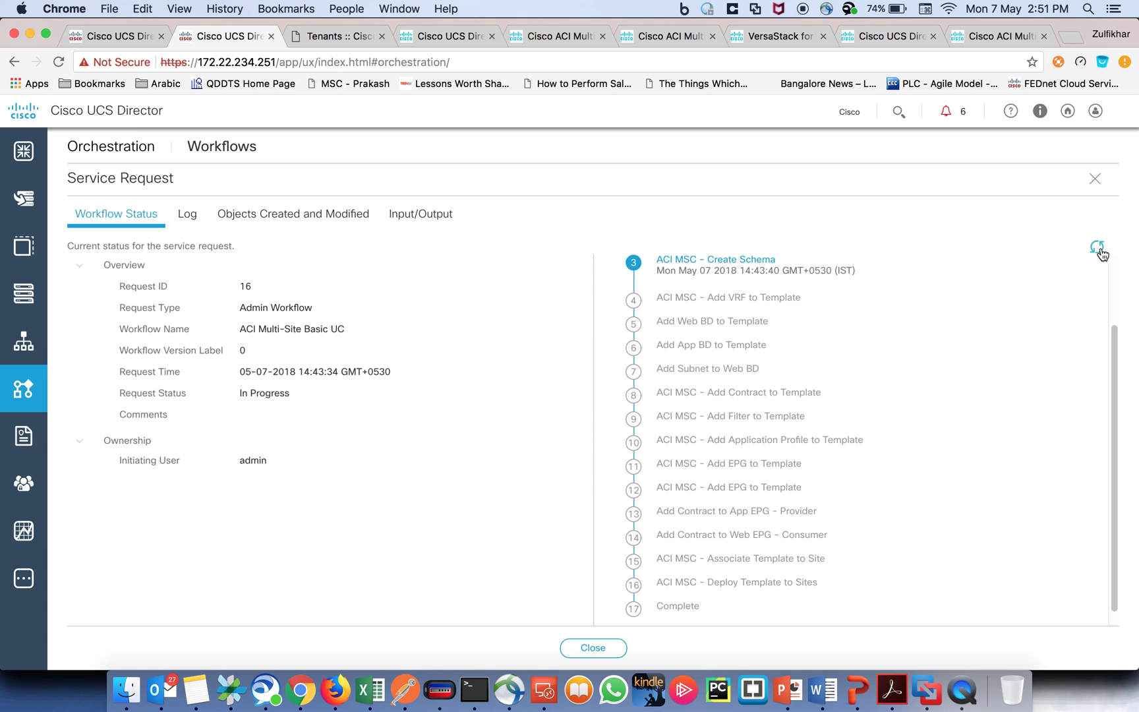
scroll(1111, 389, "up", 3)
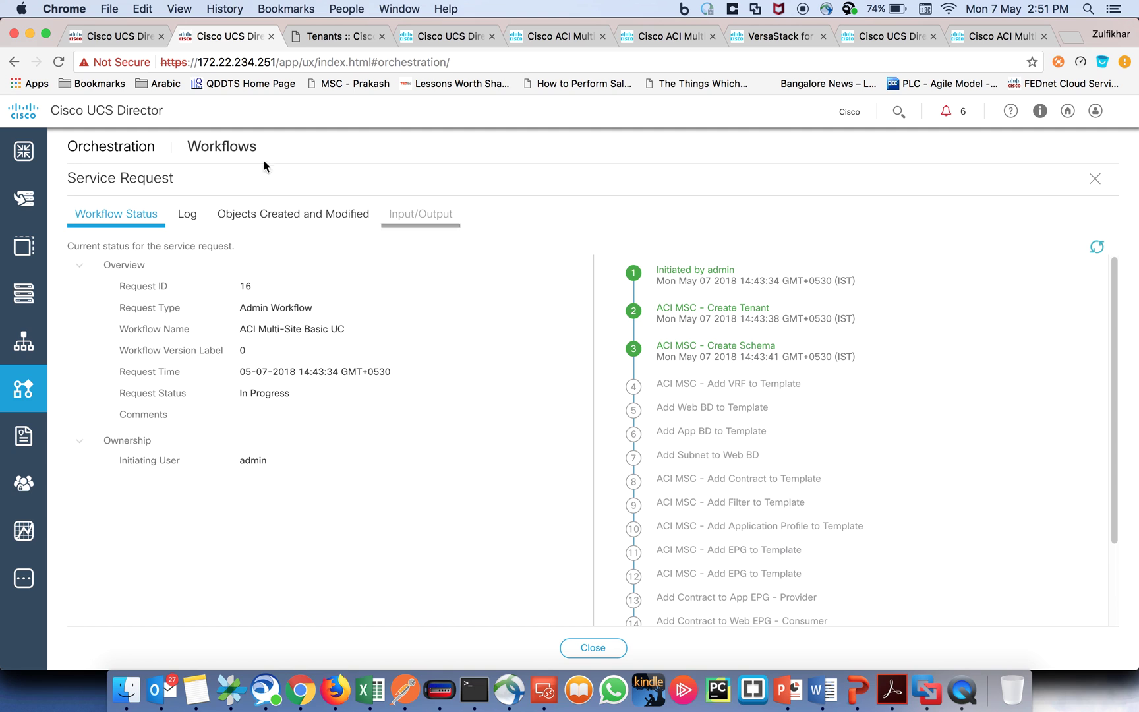
left_click(332, 37)
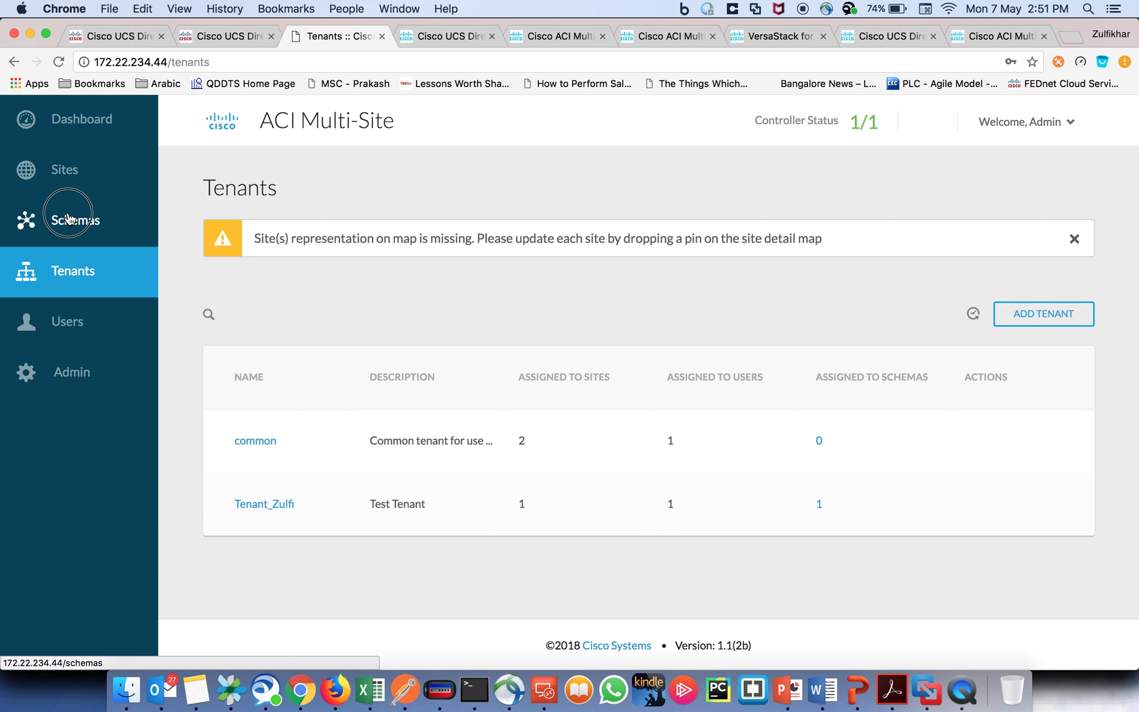
Step: Open Demo_Schema_1 to see Demo_VRF in SanJose_Template, then refresh request 16's progress
left_click(64, 223)
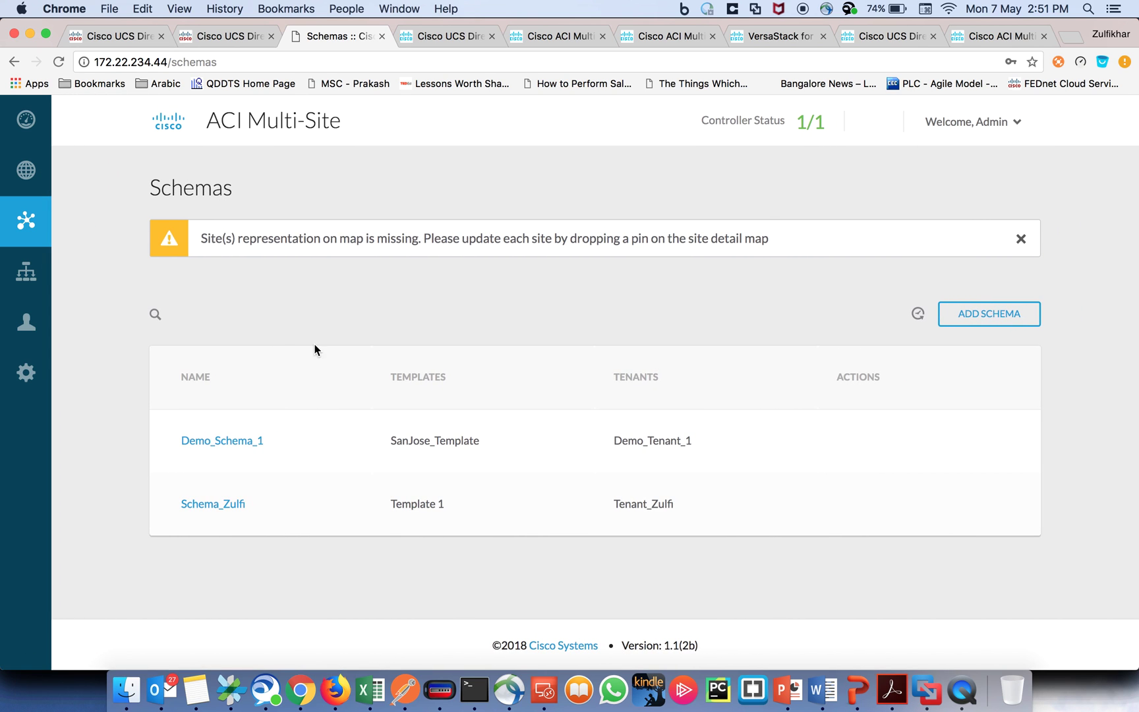
left_click(230, 443)
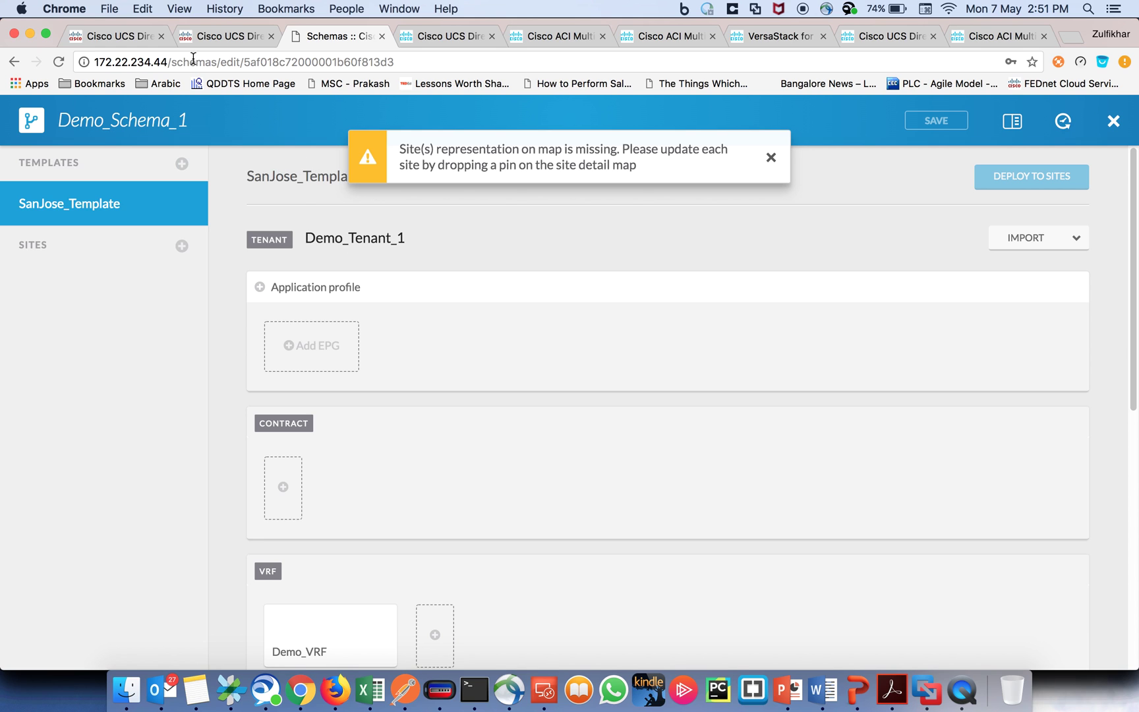
left_click(114, 34)
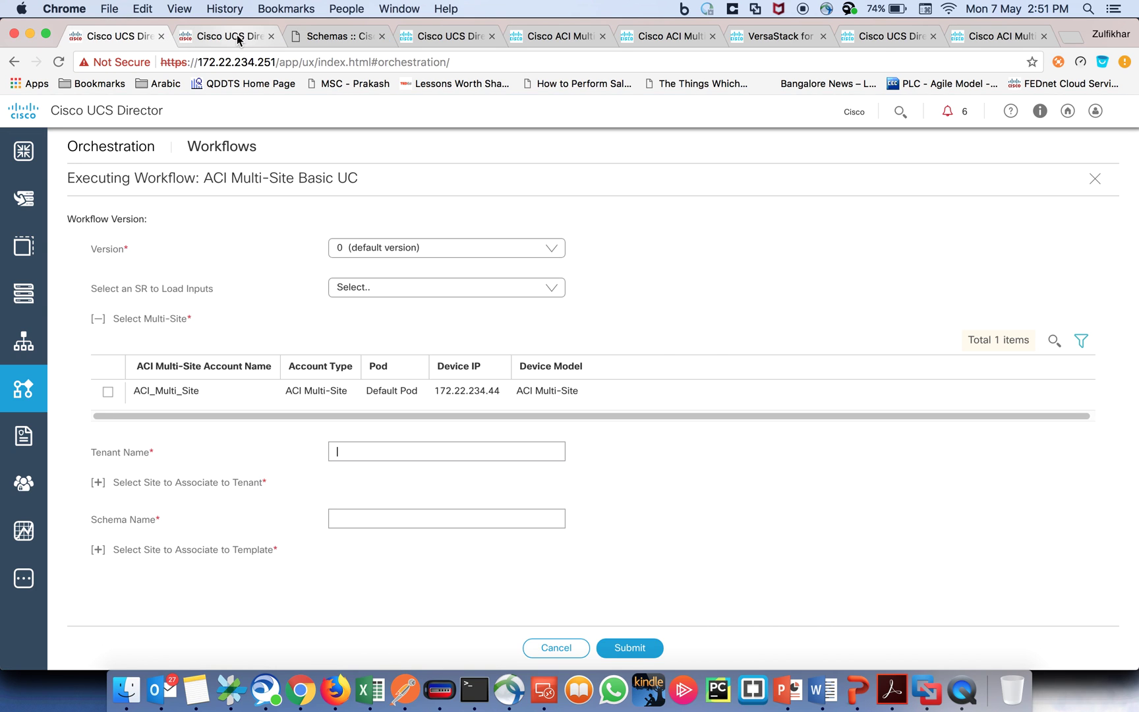
left_click(237, 35)
left_click(1097, 247)
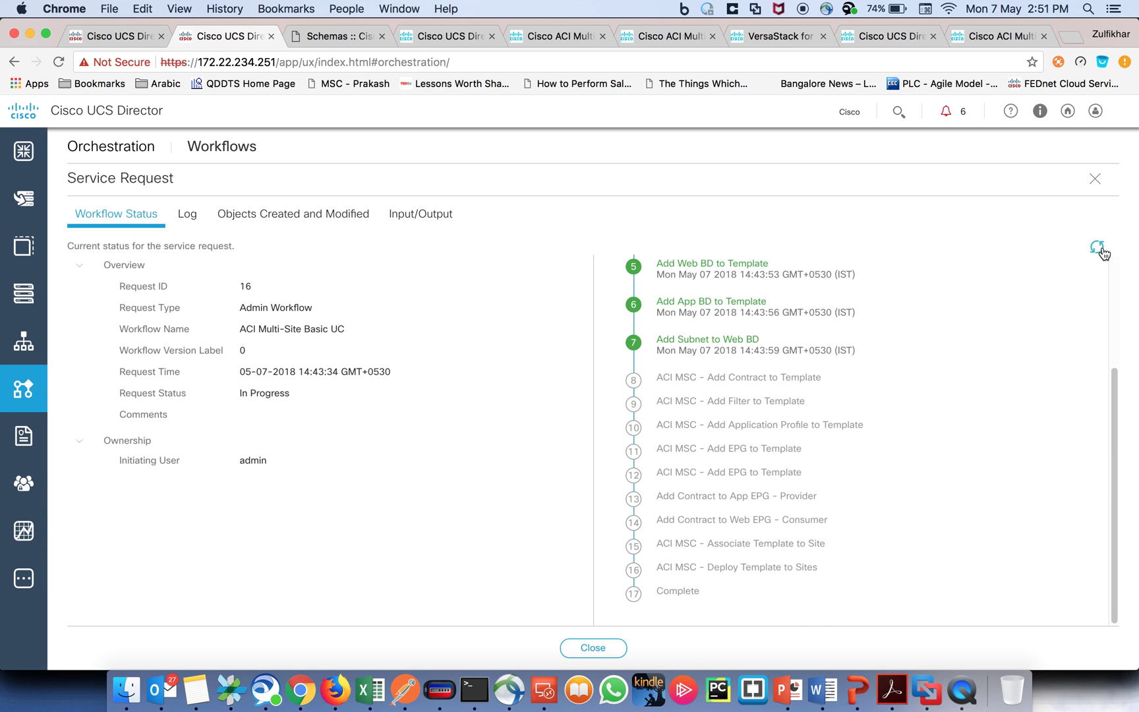
left_click_drag(1113, 386, 1112, 287)
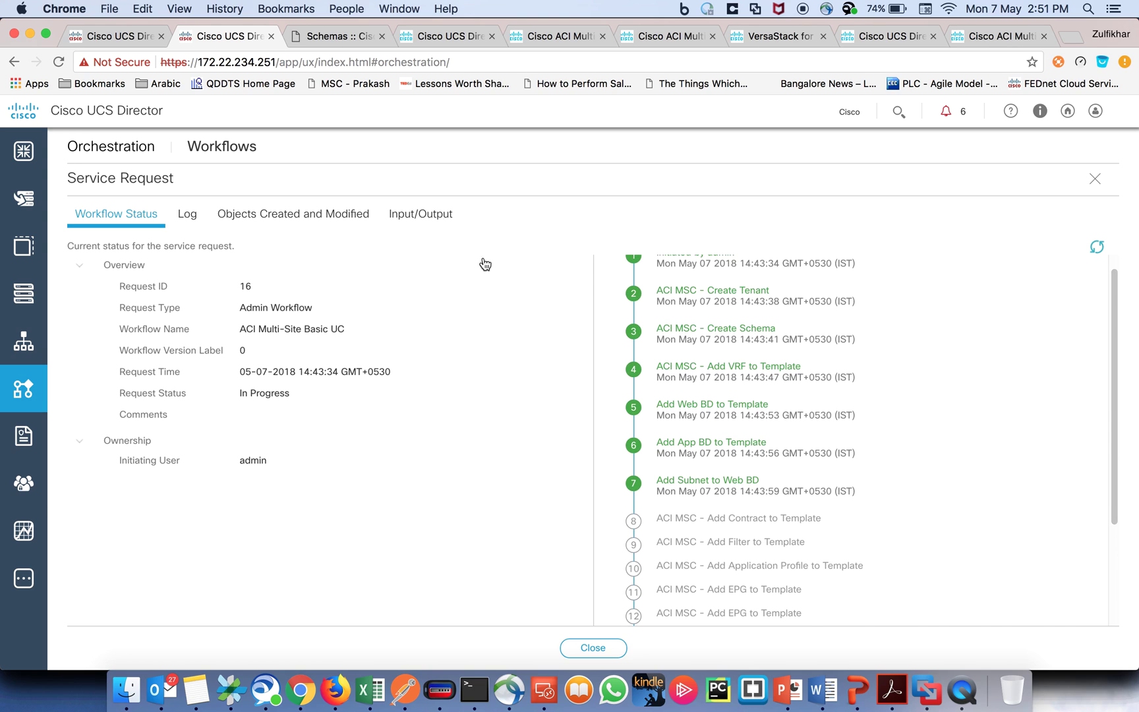
left_click(305, 36)
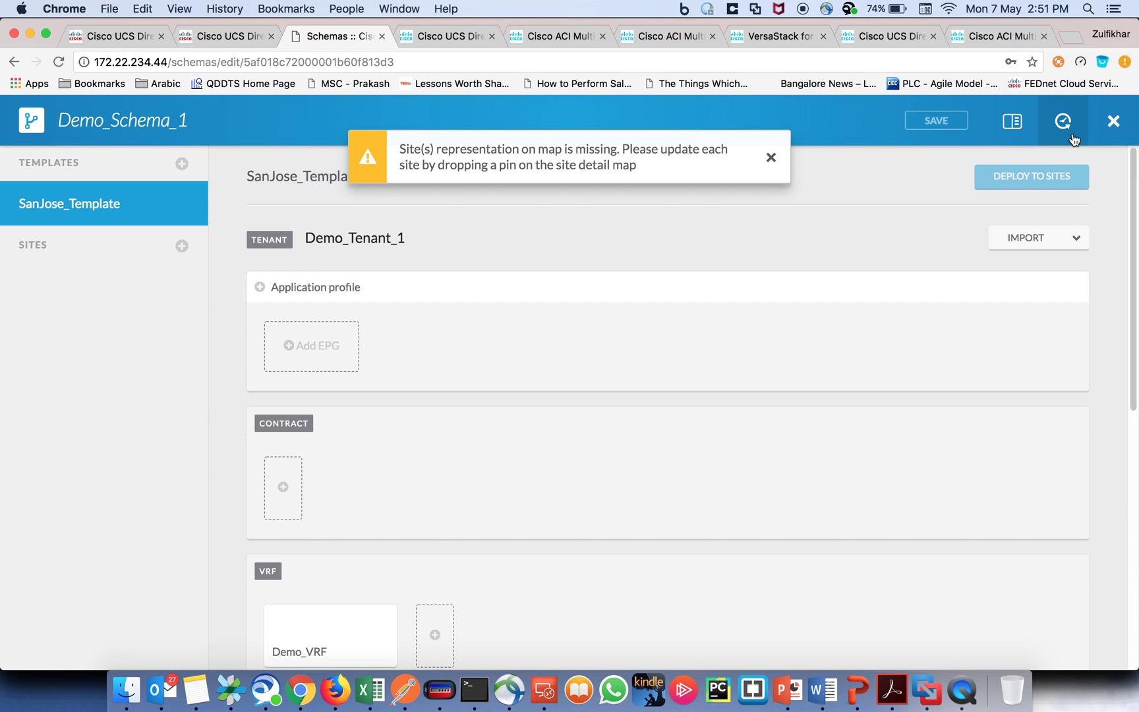
Step: Reload Demo_Schema_1 and inspect the new Demo_Contract and the Demo_Web_BD and Demo_App_BD properties
left_click(60, 65)
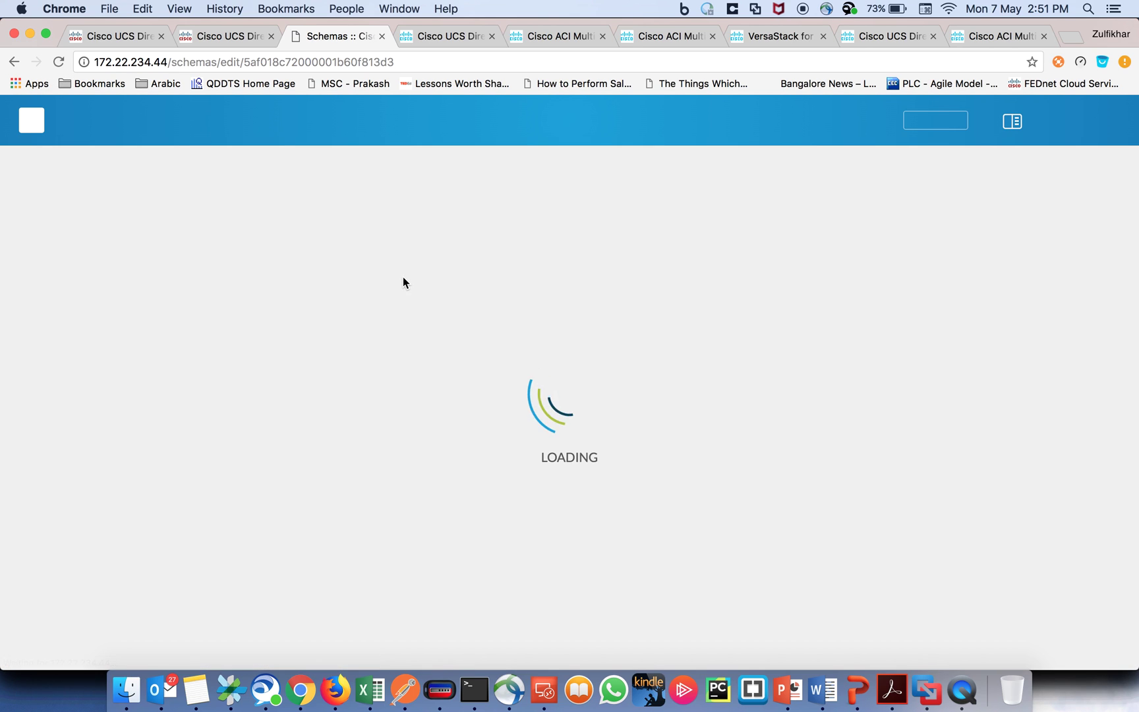
scroll(475, 413, "down", 2)
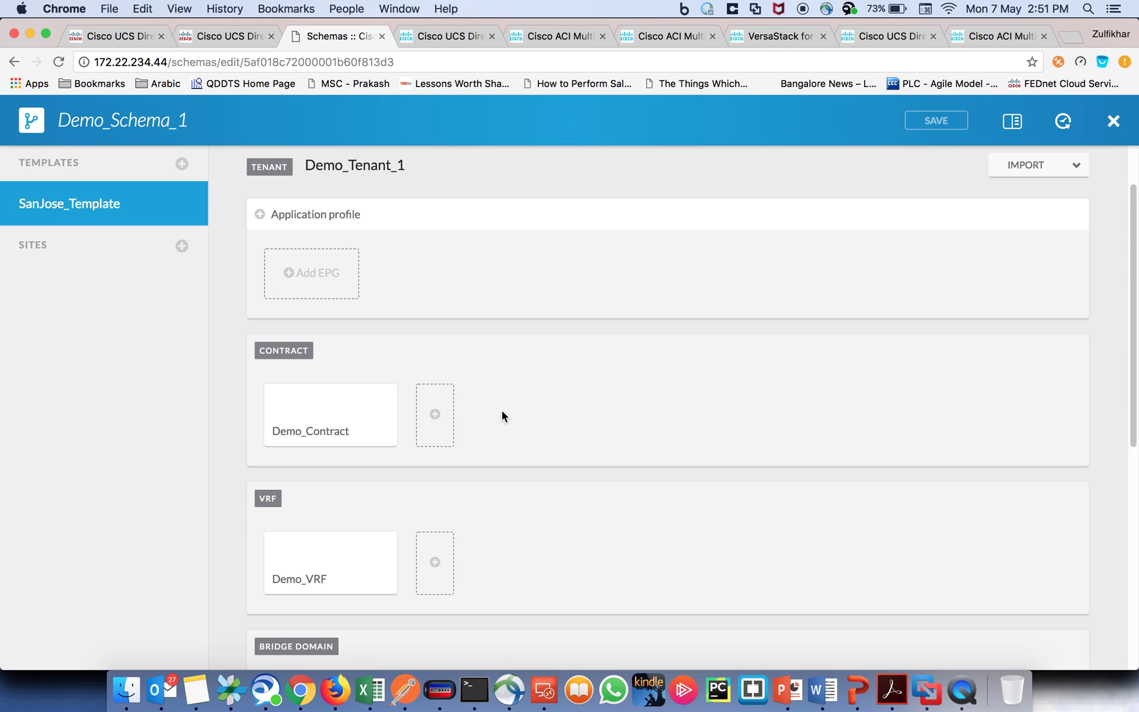
scroll(331, 449, "down", 1)
scroll(331, 465, "down", 2)
left_click(315, 548)
scroll(943, 429, "down", 1)
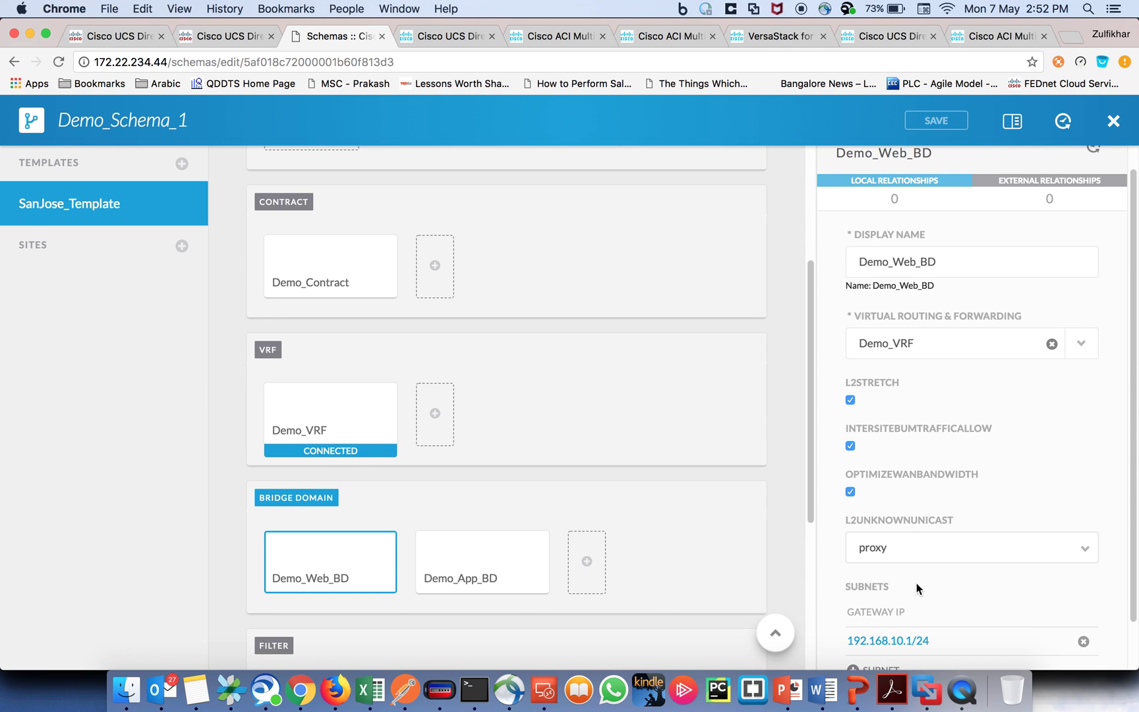
scroll(923, 577, "down", 1)
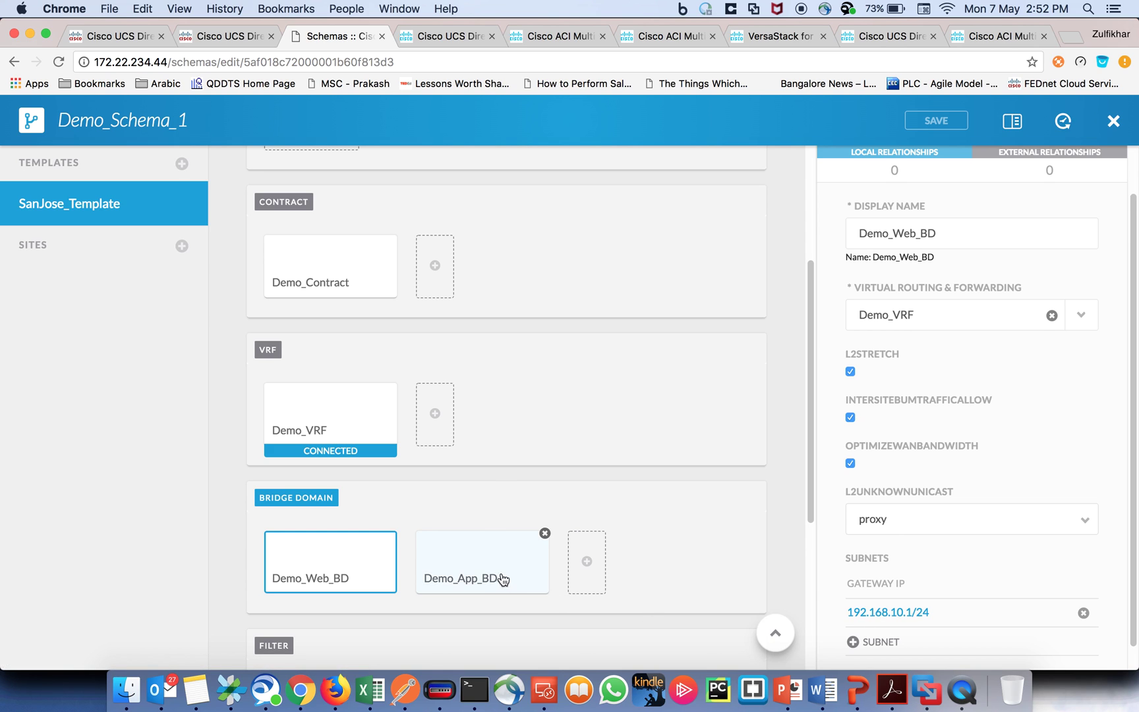
scroll(969, 486, "down", 1)
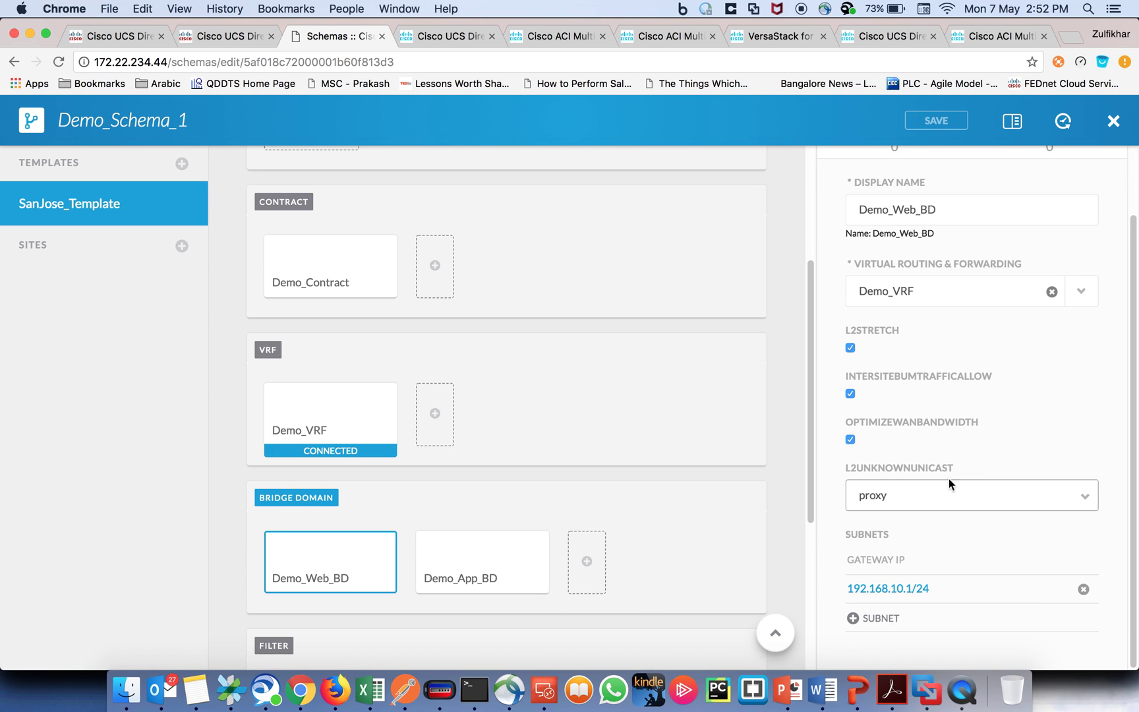
left_click(463, 577)
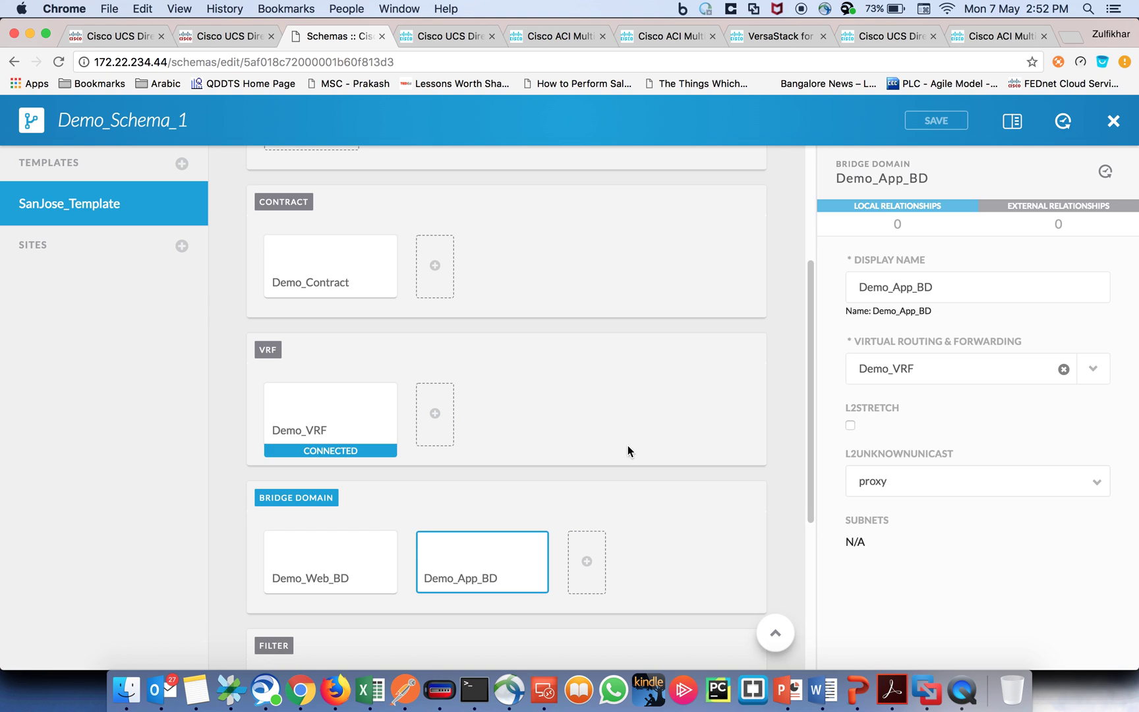
scroll(457, 429, "up", 5)
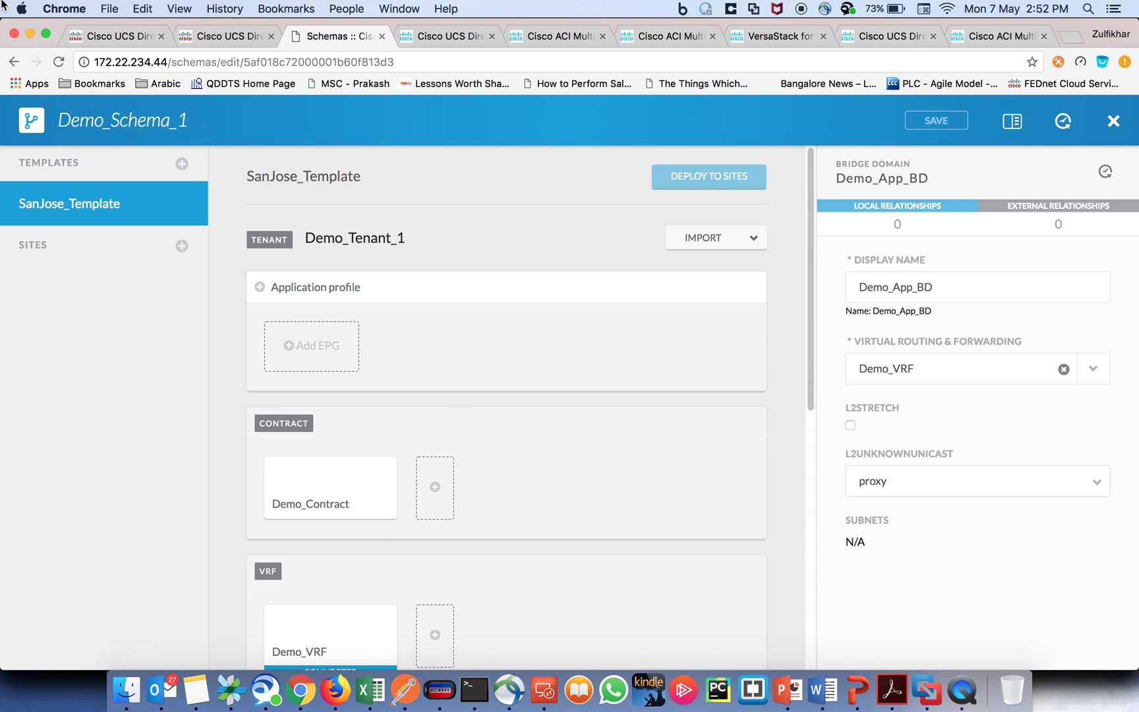
left_click(229, 36)
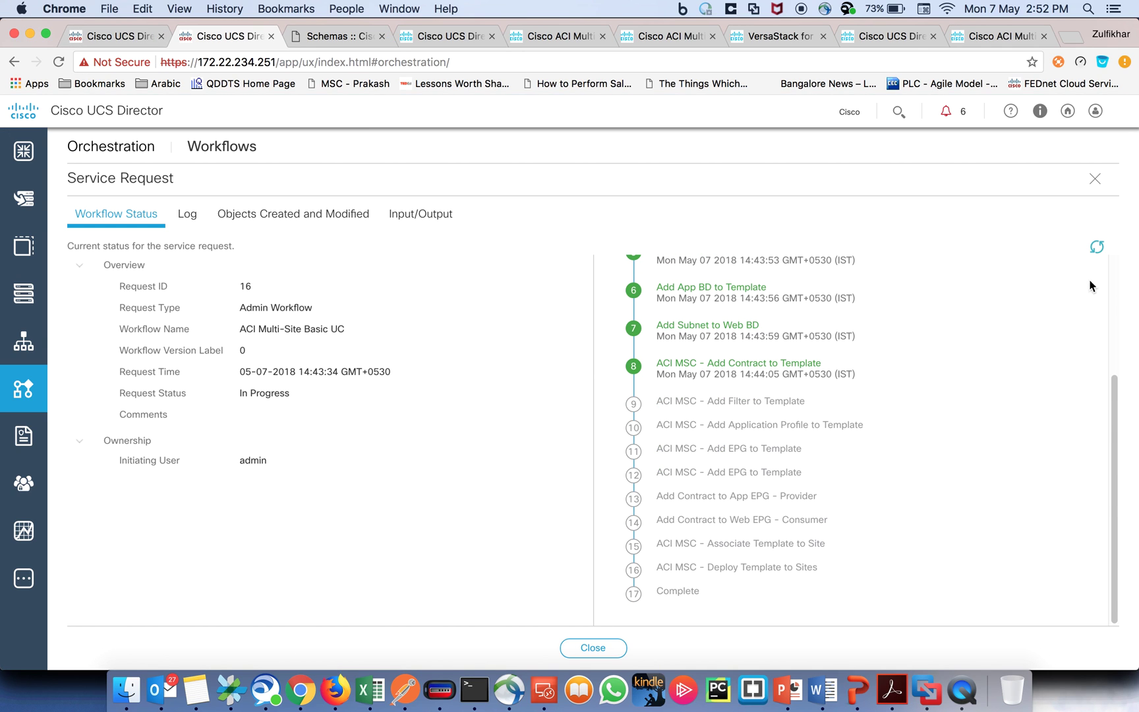
Step: Alternate refreshing request 16's status and reloading Demo_Schema_1 until the request completes with Demo_AP added
left_click(1096, 248)
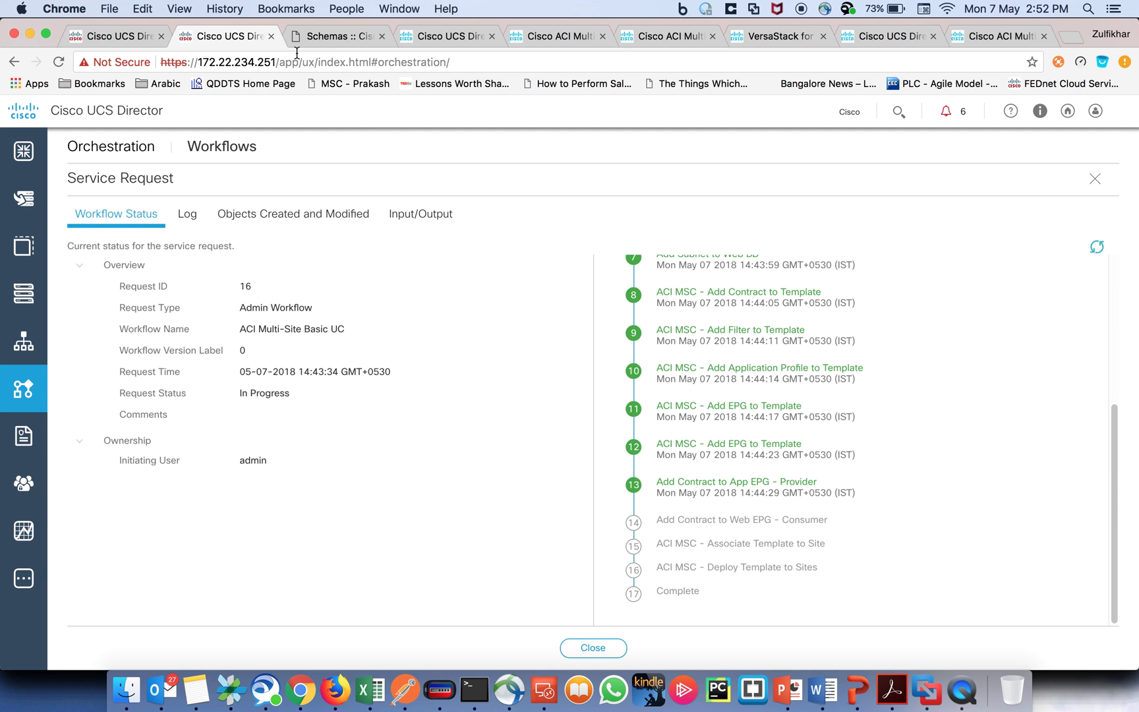
left_click(331, 38)
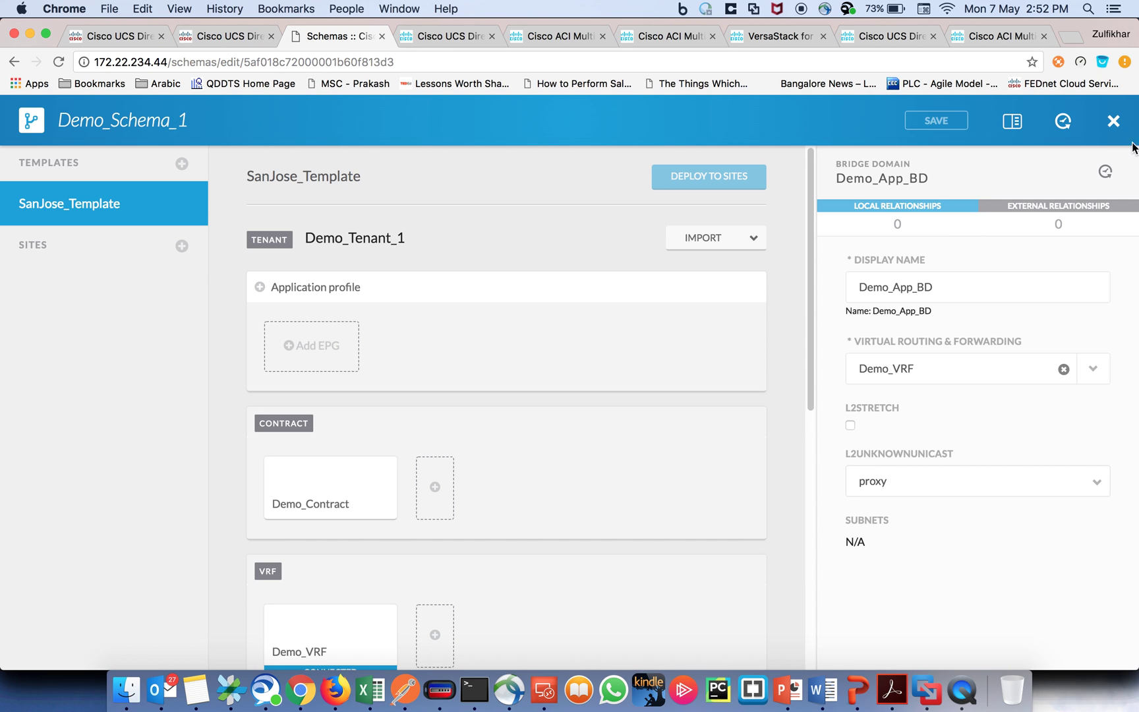
left_click(1112, 125)
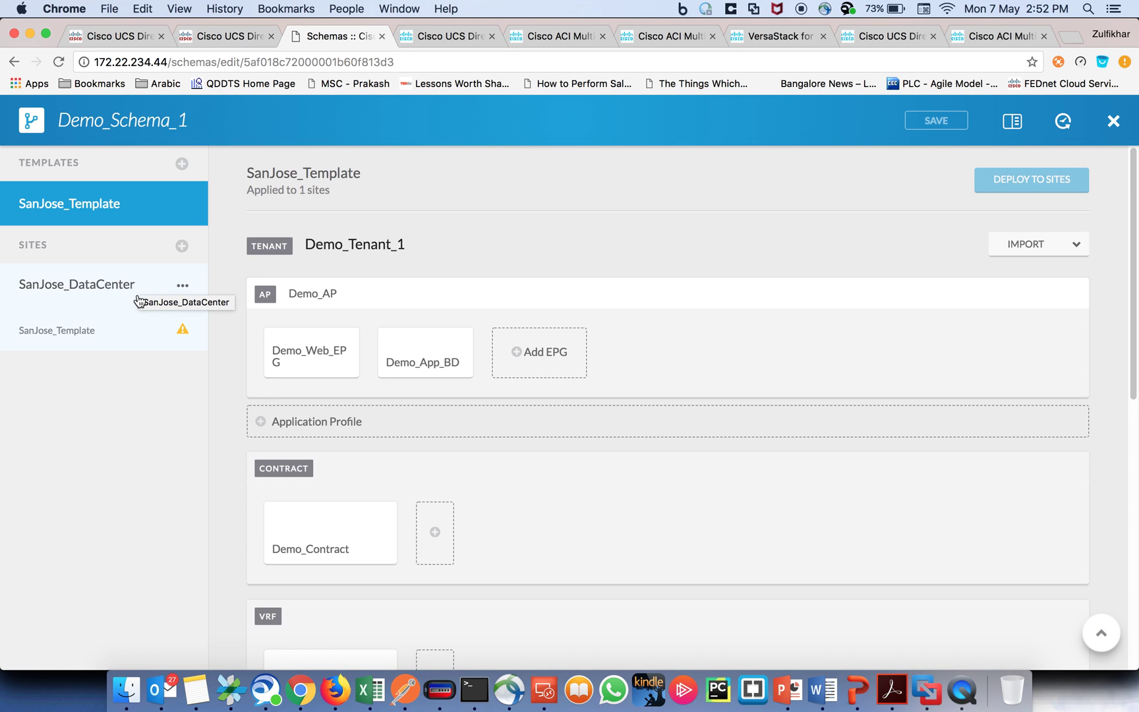
left_click(232, 38)
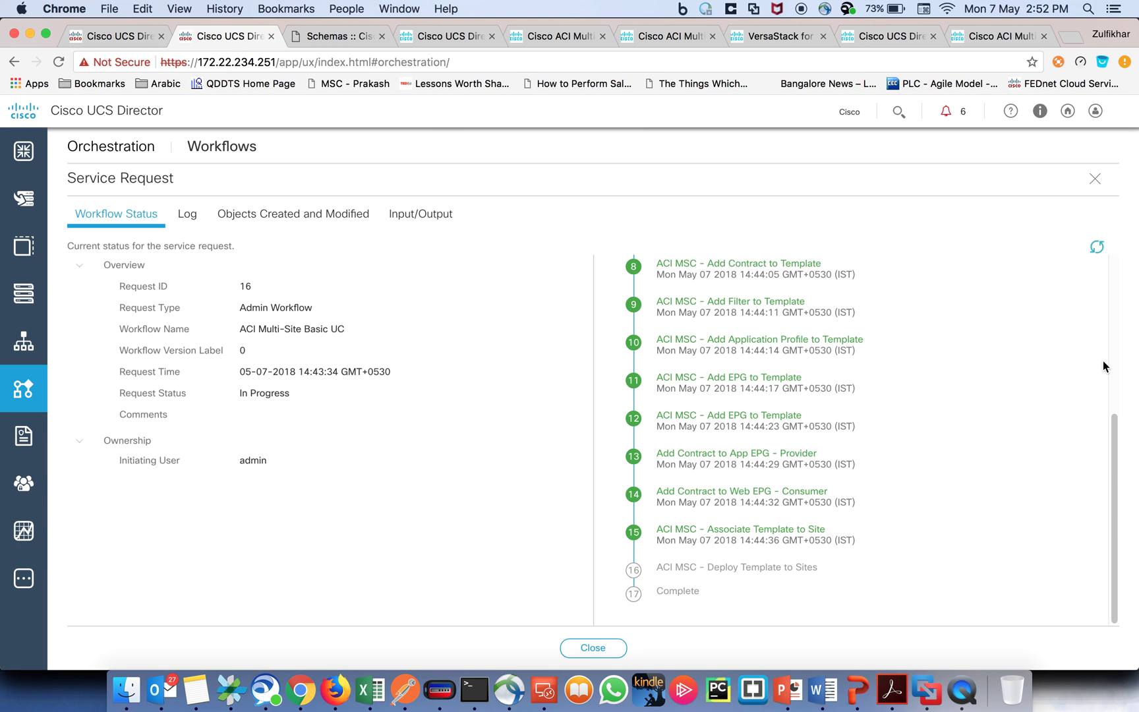
left_click(1092, 249)
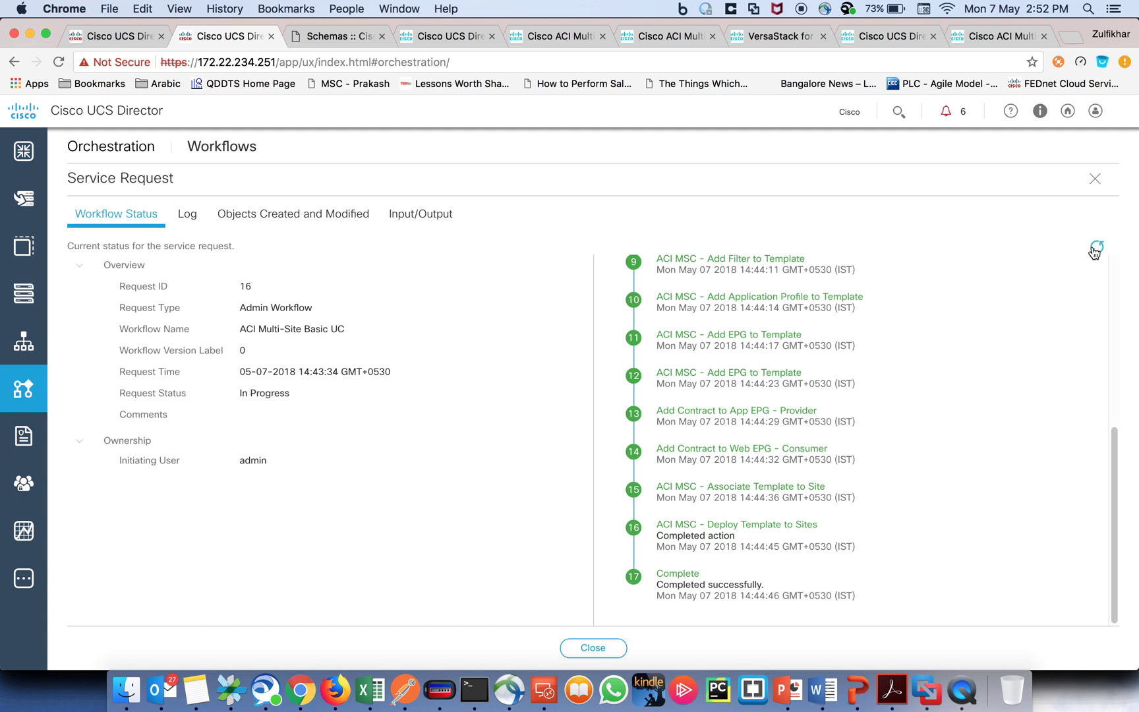
left_click(335, 38)
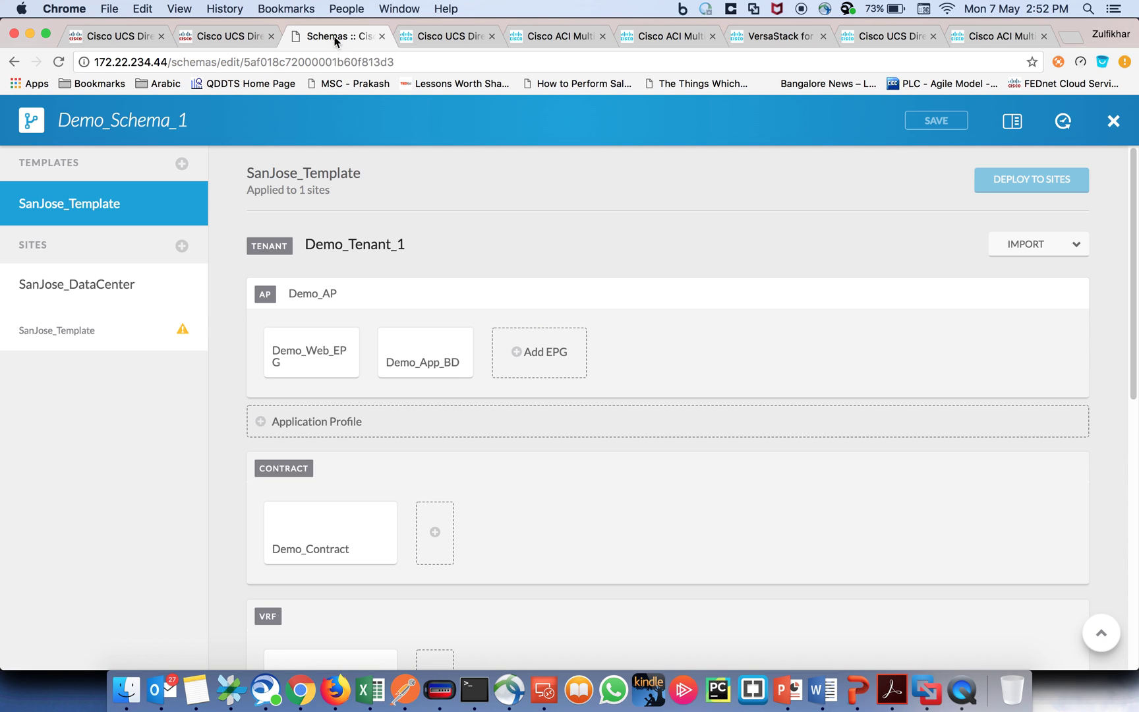
Step: Reload Demo_Schema_1 to confirm SanJose_Template is deployed, then close it and return to the Schemas list
left_click(58, 62)
scroll(394, 239, "down", 3)
scroll(393, 240, "up", 3)
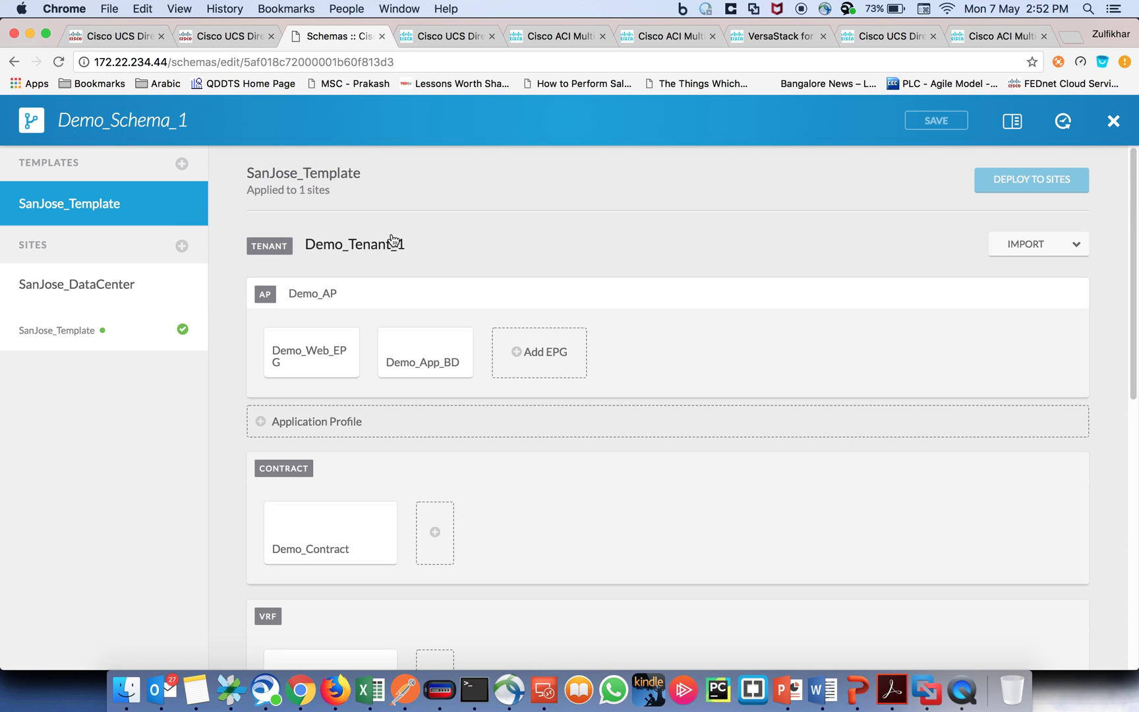
left_click(1113, 122)
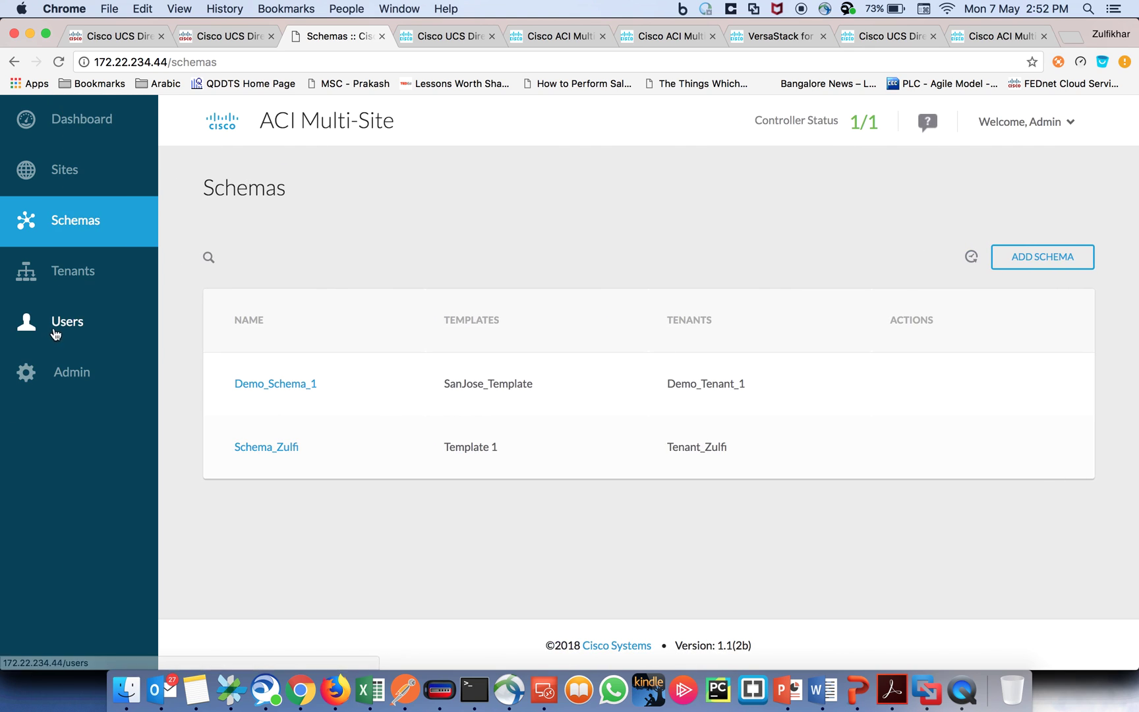
left_click(70, 285)
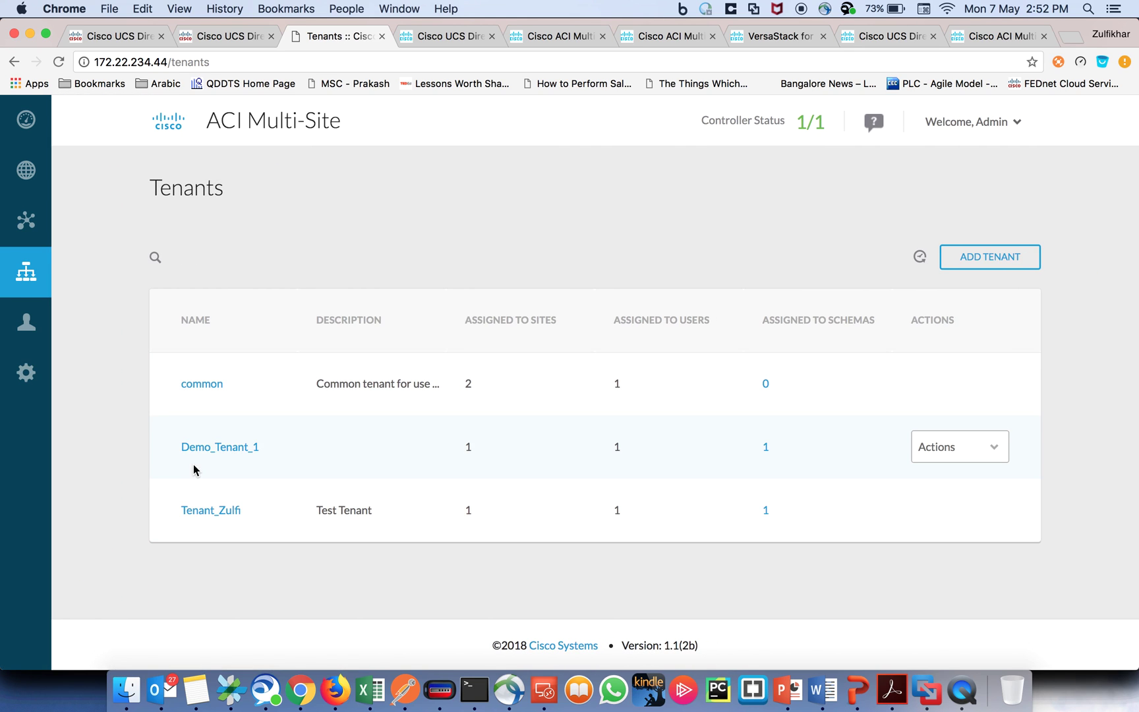
left_click(54, 225)
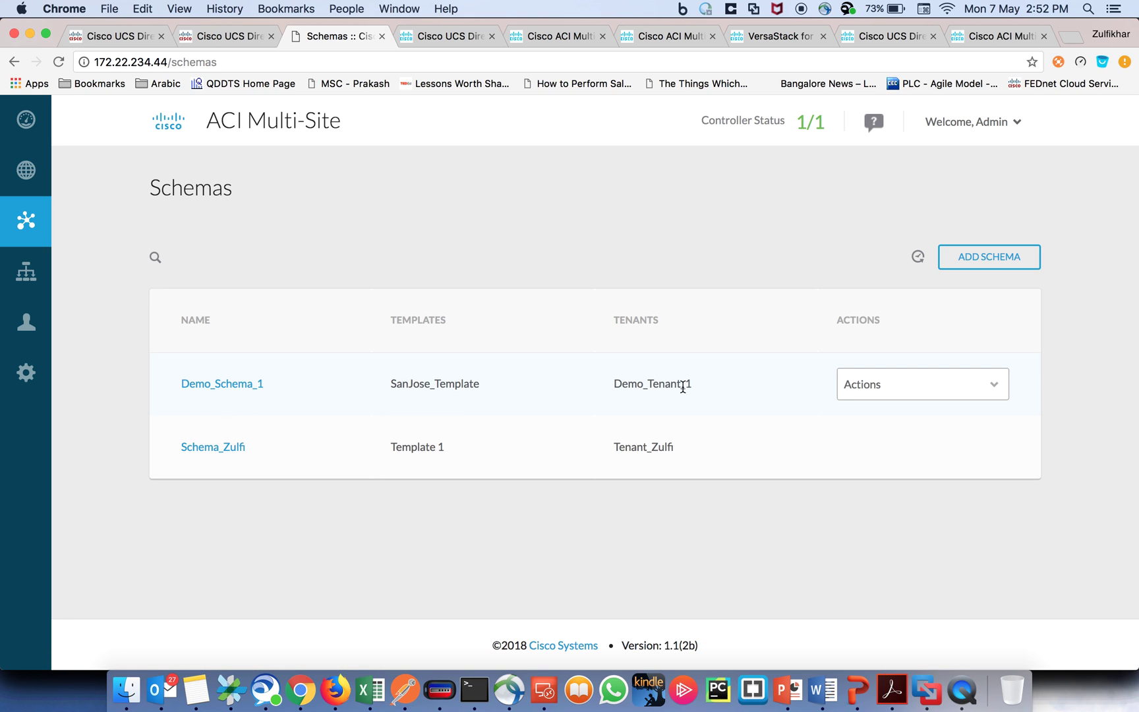
Step: Reopen Demo_Schema_1 and inspect the Demo_Web_BD bridge domain settings
left_click(187, 386)
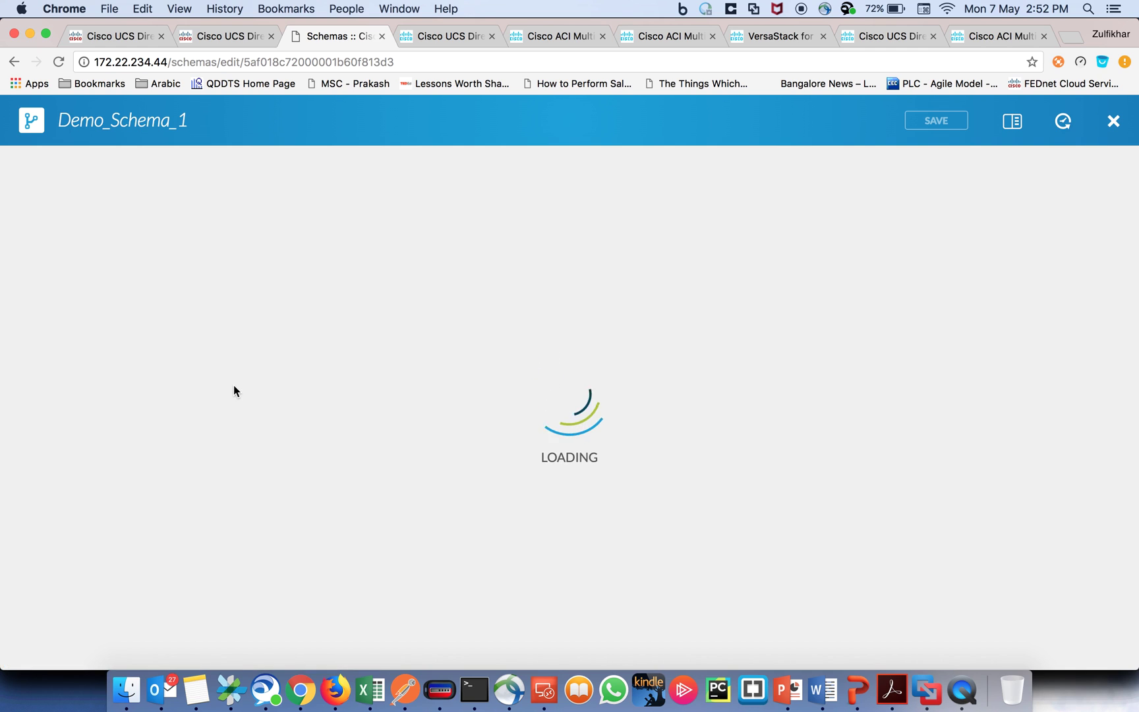
scroll(317, 387, "down", 5)
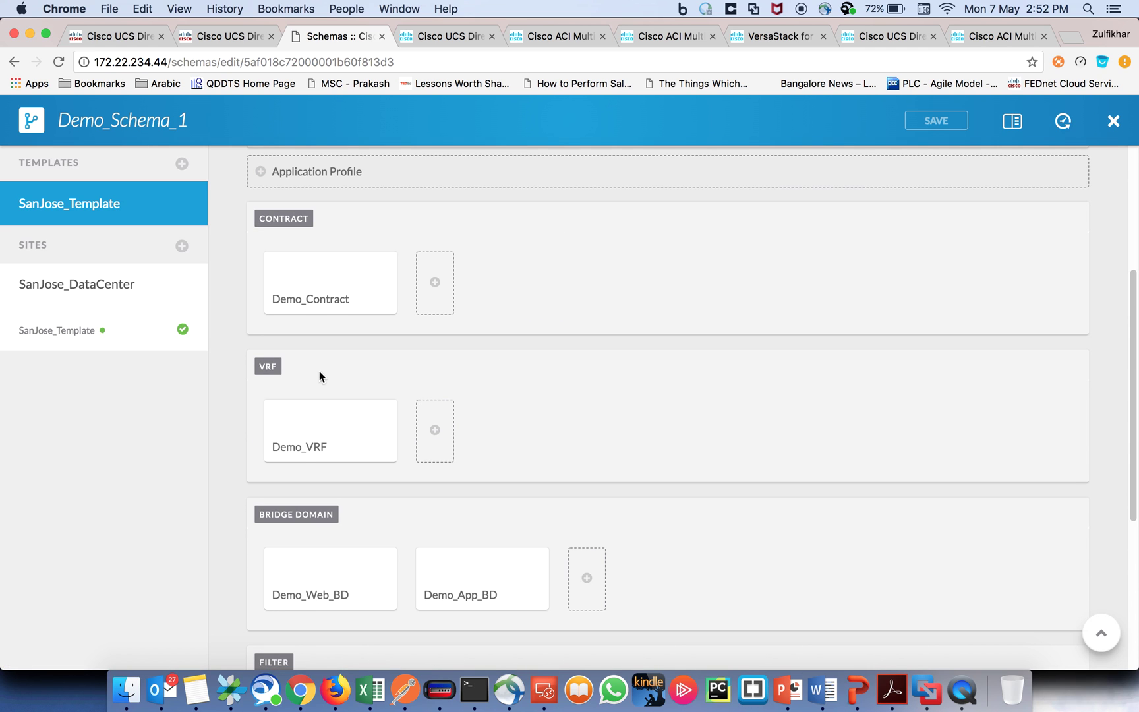
scroll(314, 419, "down", 2)
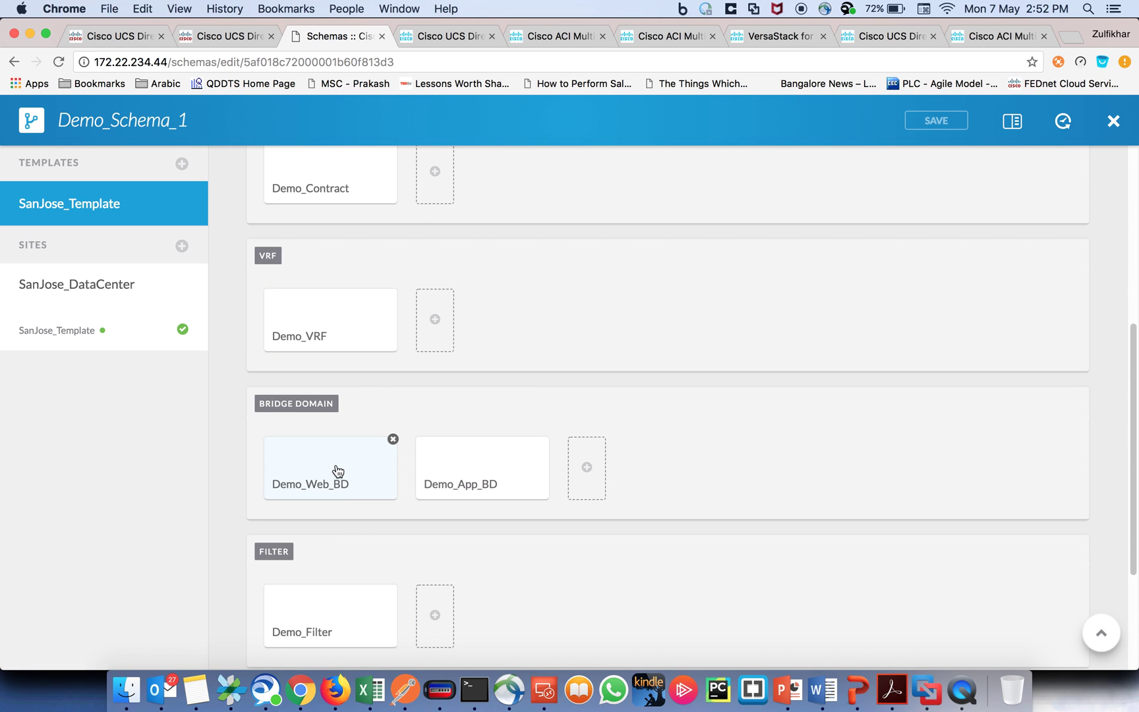
left_click(338, 470)
scroll(969, 405, "down", 2)
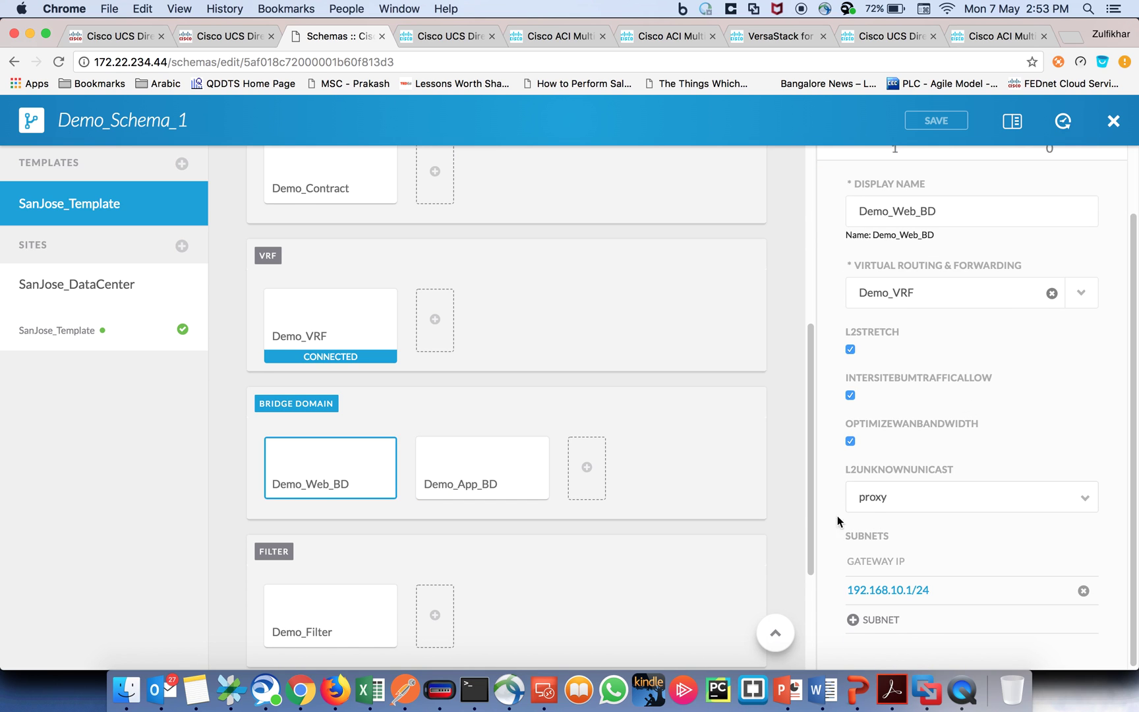
scroll(646, 433, "down", 1)
scroll(646, 433, "down", 2)
scroll(644, 431, "up", 5)
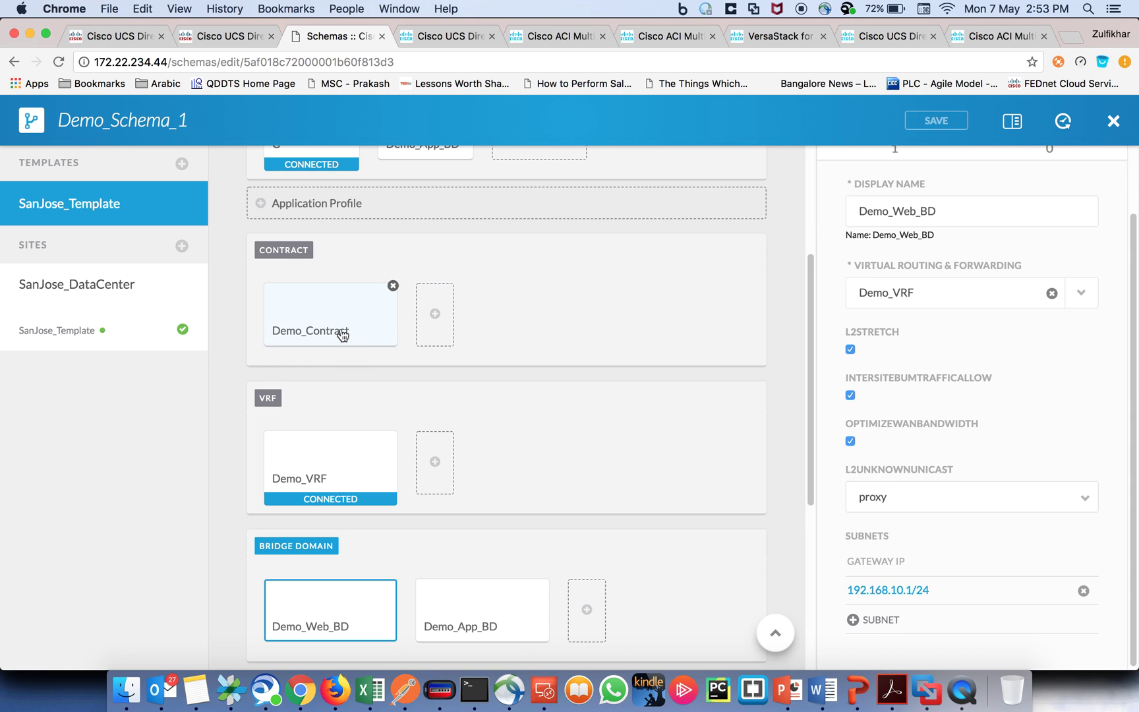
Step: Inspect the Demo_Contract, Demo_Filter and Demo_AP application profile properties
left_click(342, 335)
scroll(655, 330, "down", 3)
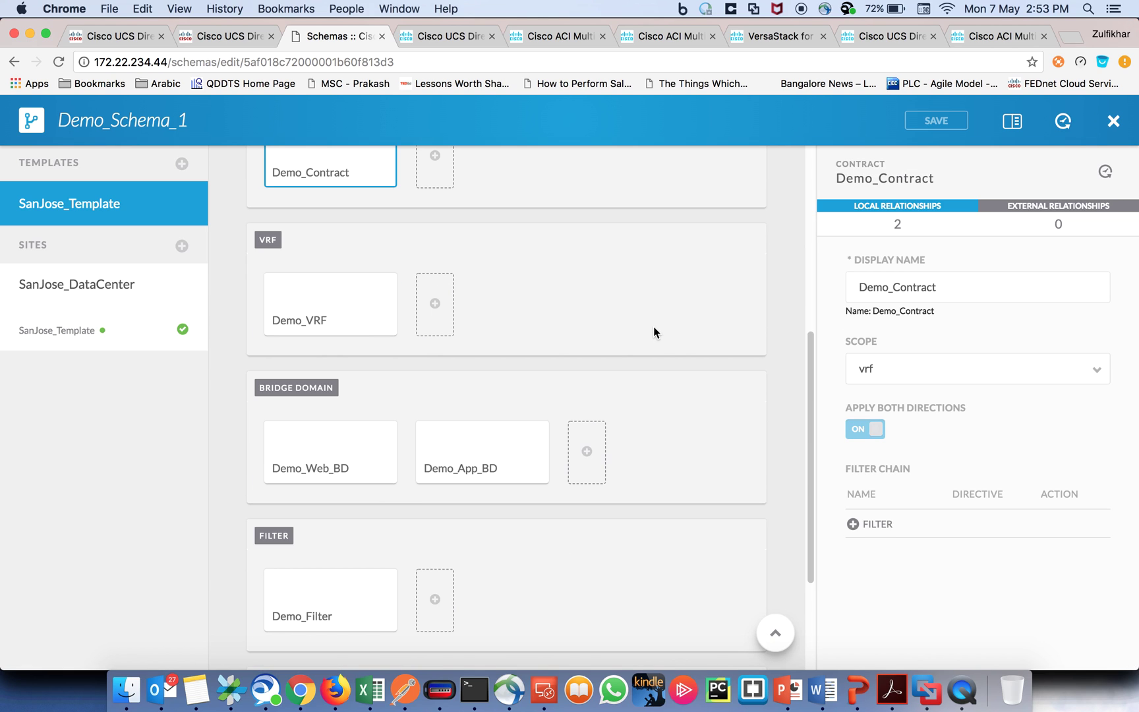
left_click(288, 598)
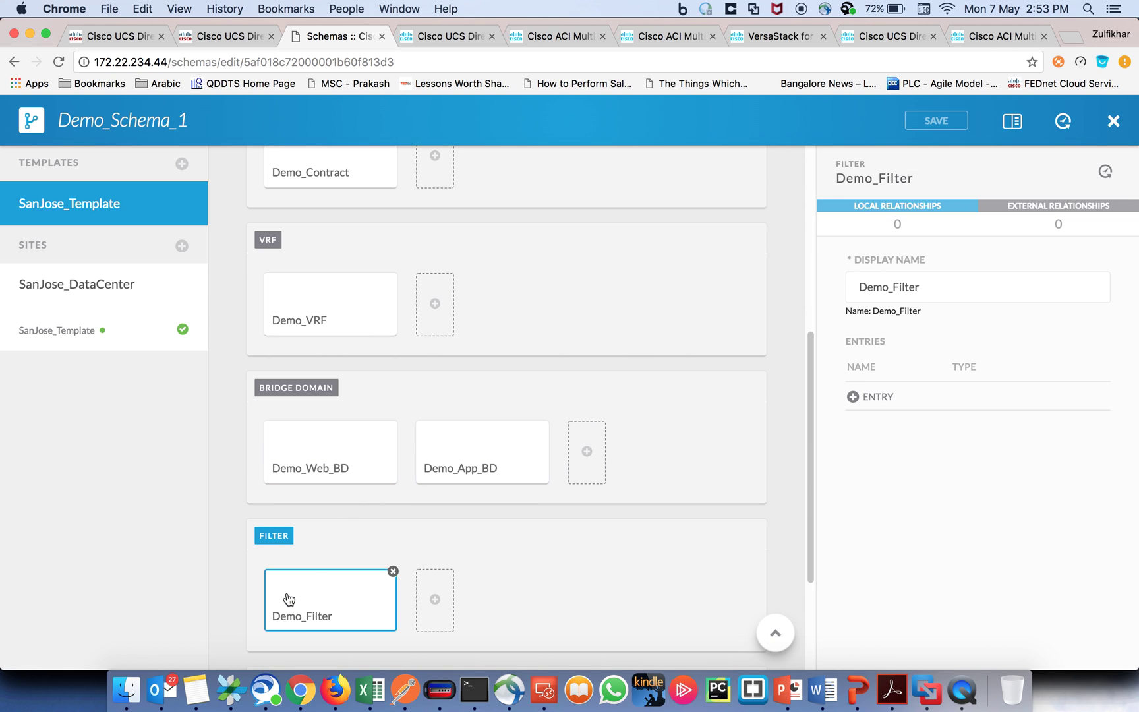
scroll(578, 366, "up", 6)
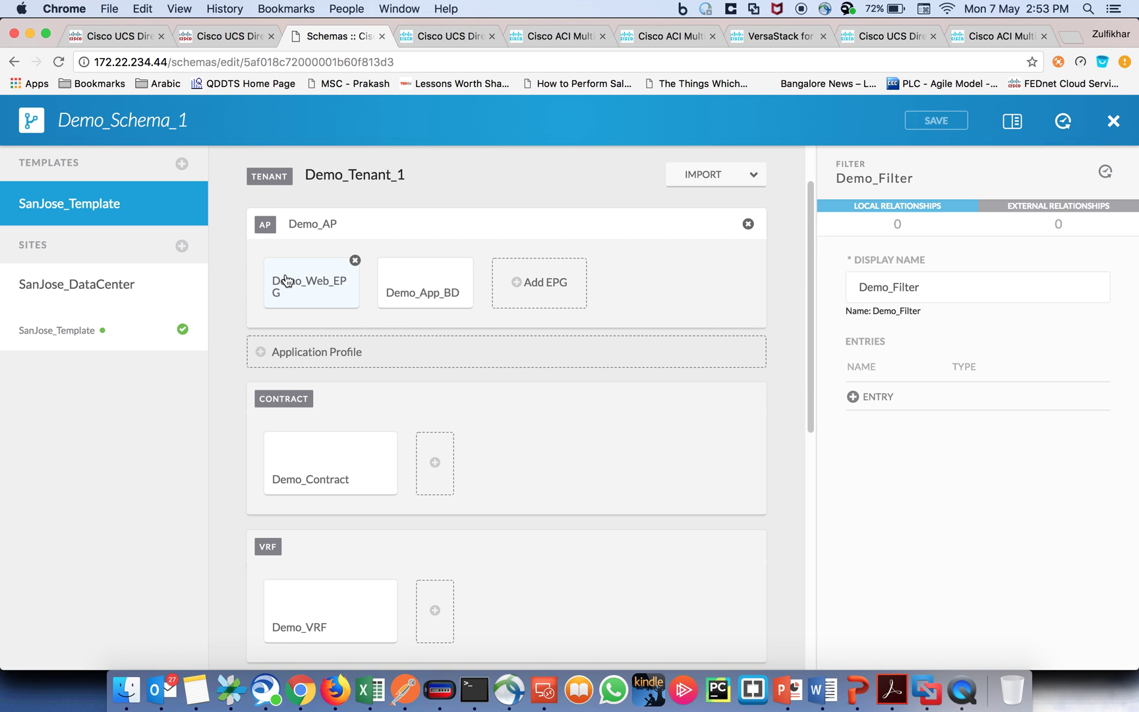
left_click(310, 224)
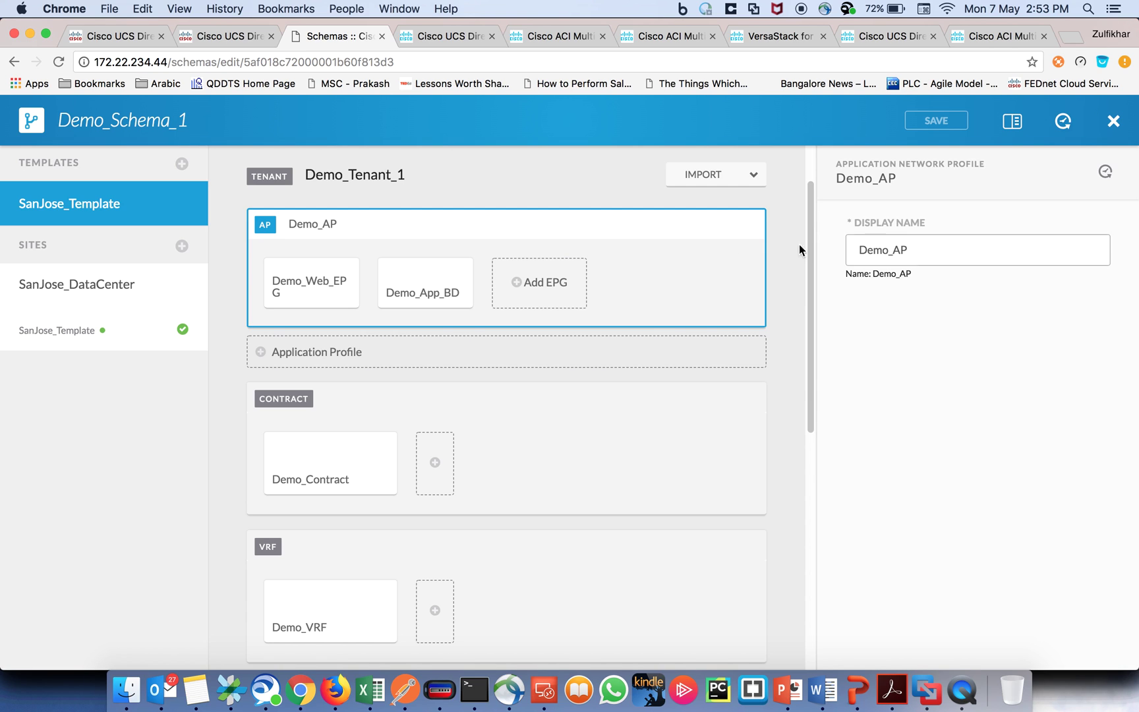
Step: Review the bridge domain and contracts of Demo_Web_EPG and the Demo_App EPG, then close the Demo_Schema_1 editor
left_click(323, 291)
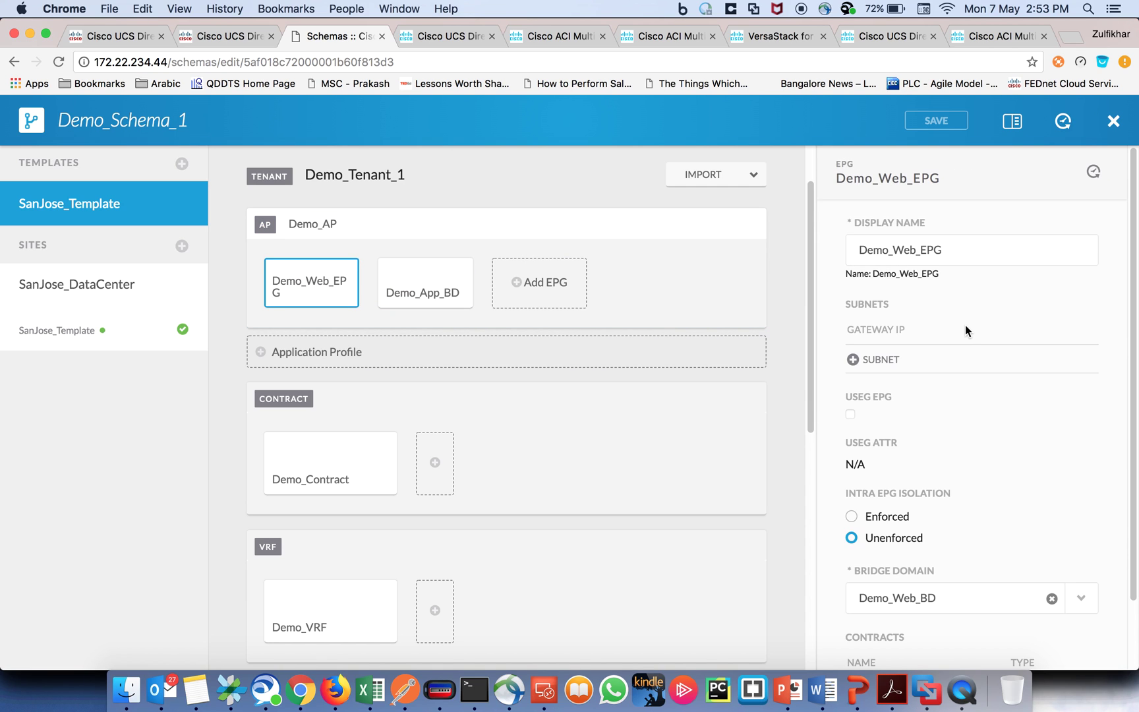
scroll(962, 325, "down", 2)
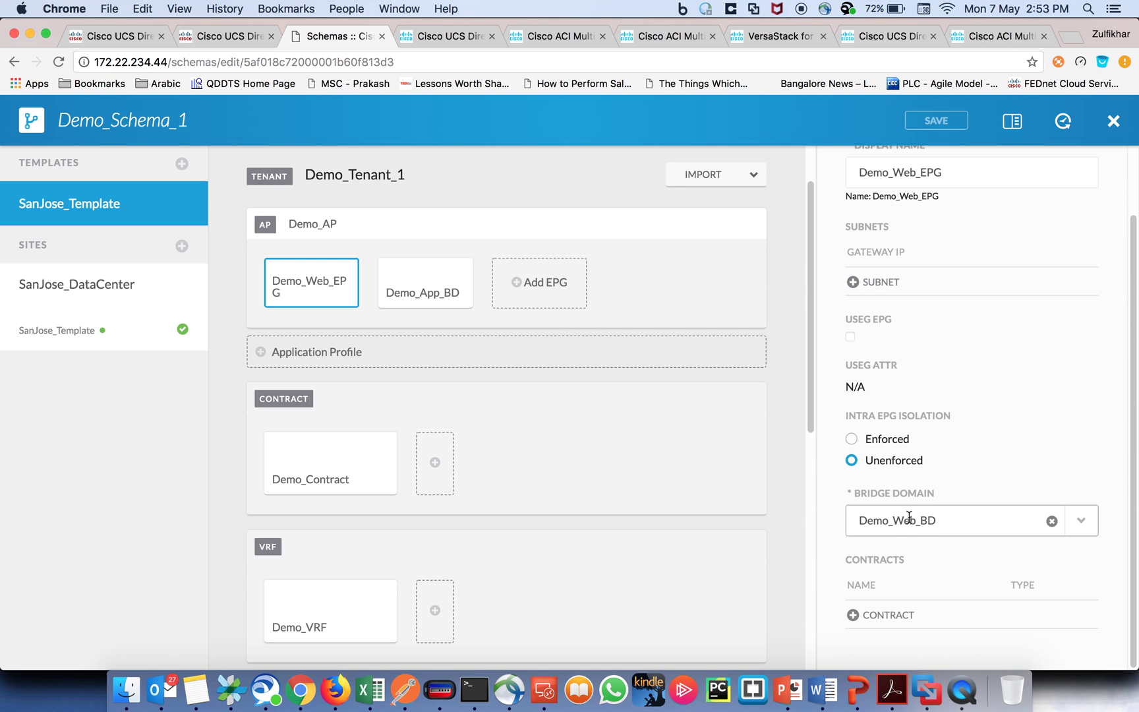
left_click(425, 290)
scroll(869, 399, "down", 2)
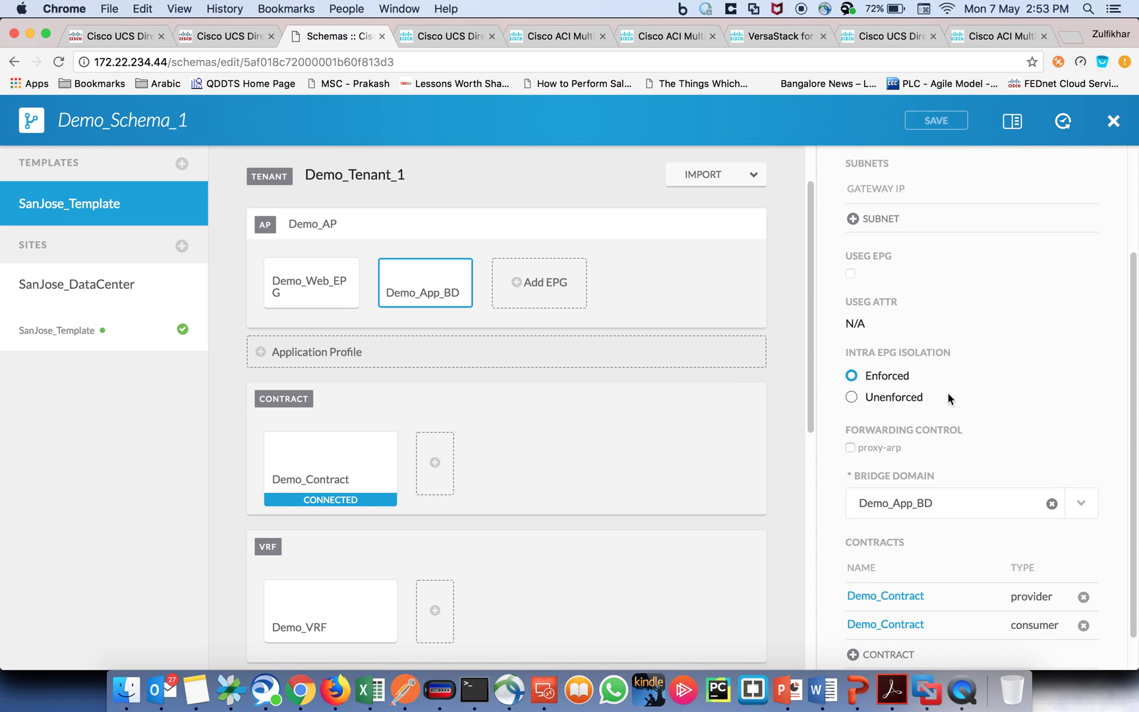
scroll(951, 391, "down", 1)
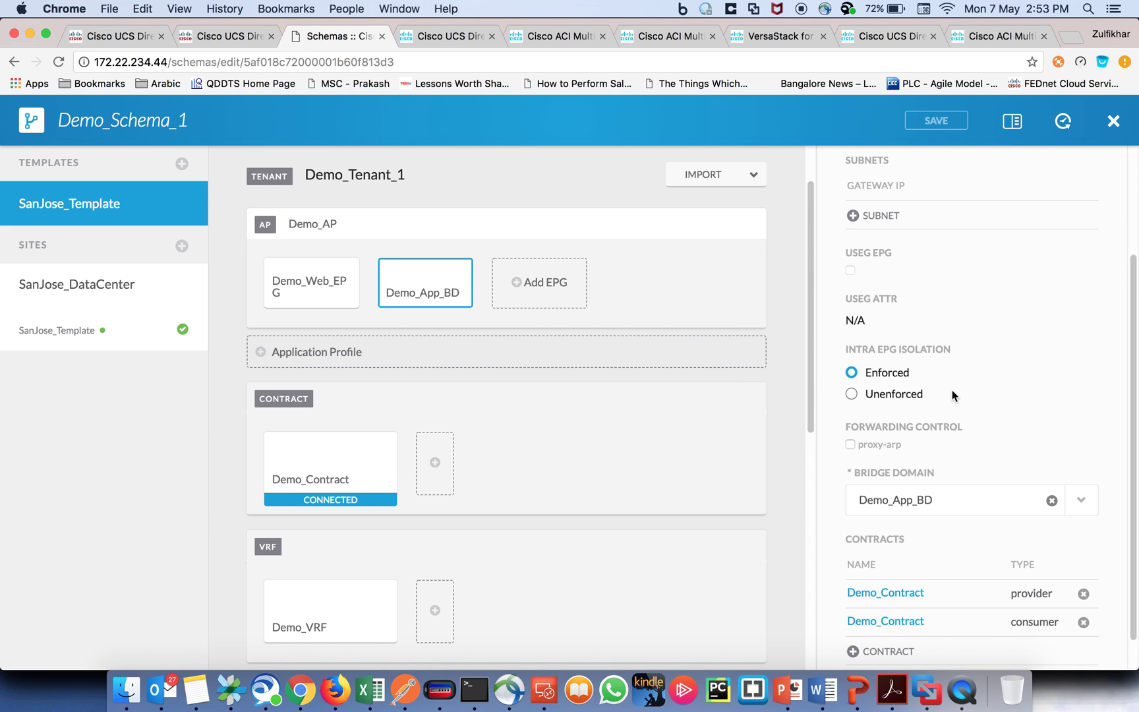
left_click(292, 285)
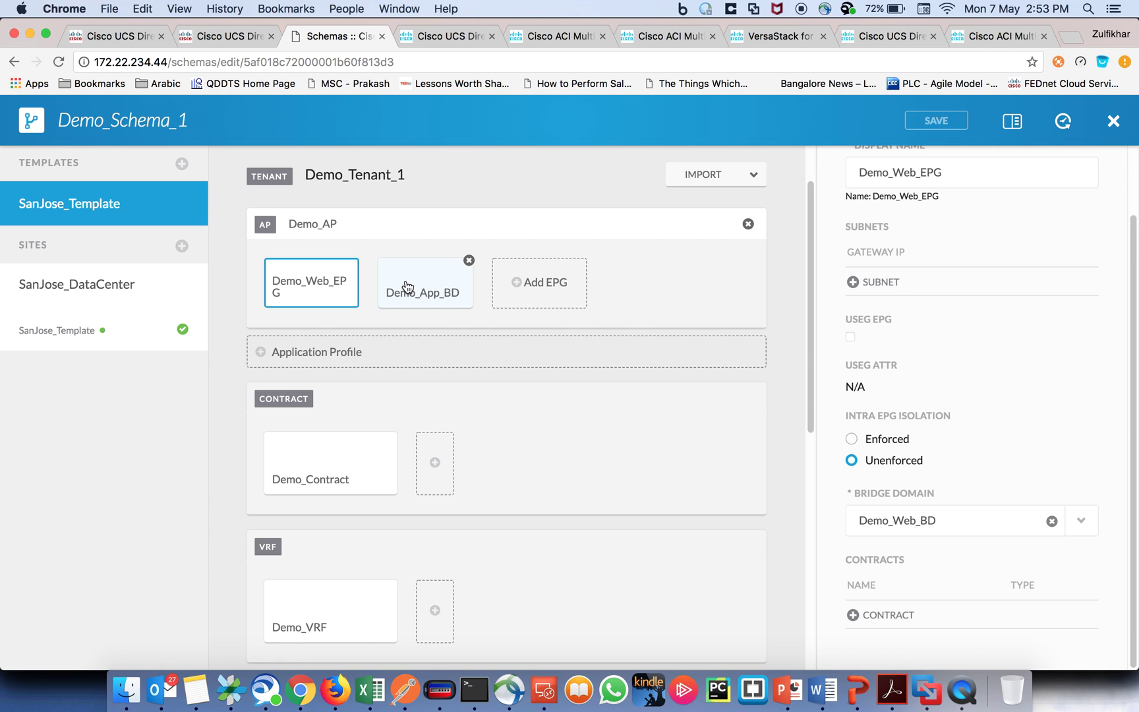
scroll(407, 288, "up", 2)
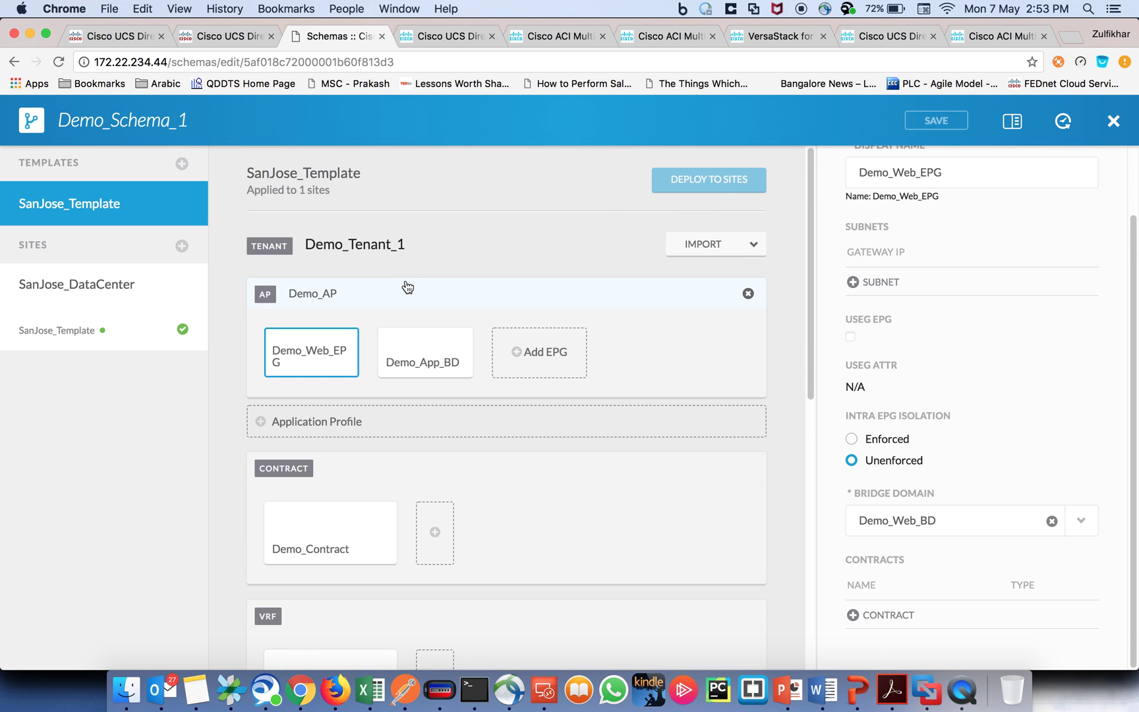
left_click(1113, 122)
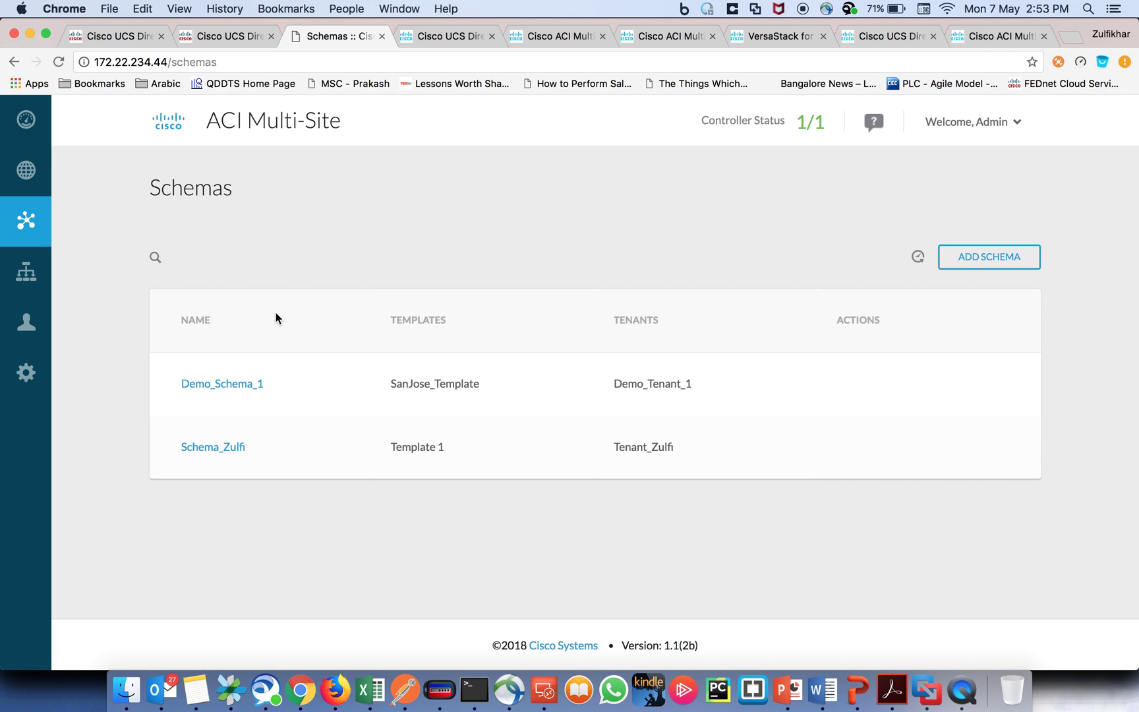
Step: In UCS Director's All User Groups service requests, select request 16, ACI Multi-Site Basic UC, and open its actions
left_click(302, 688)
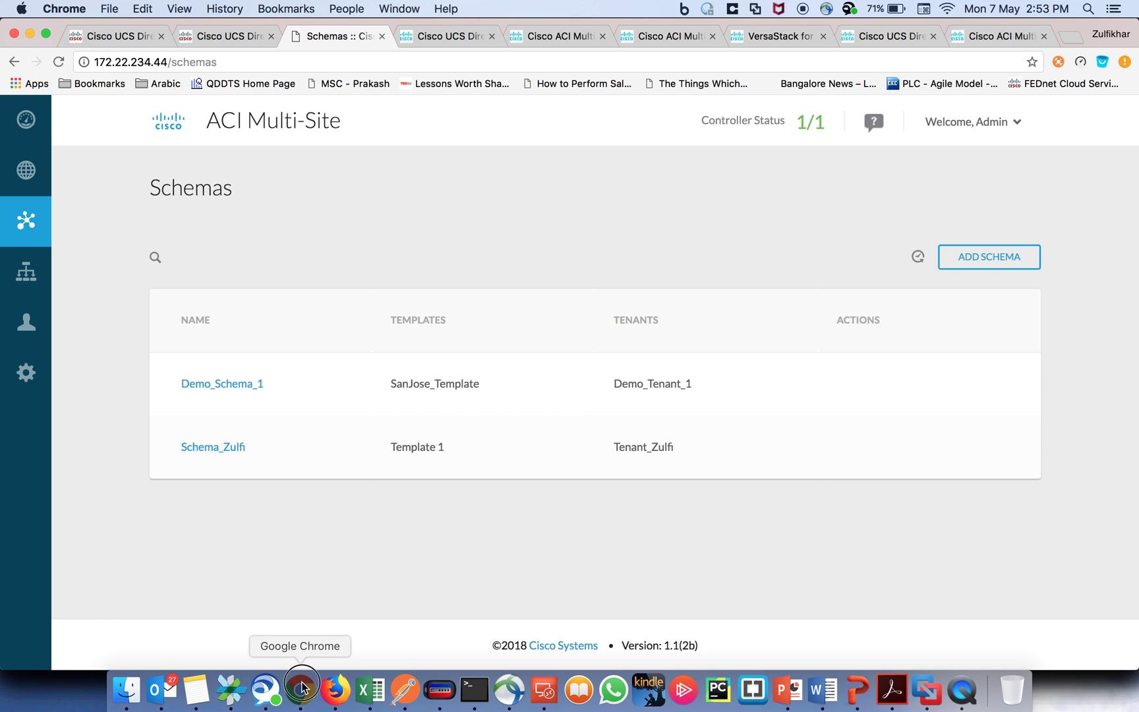
left_click(121, 35)
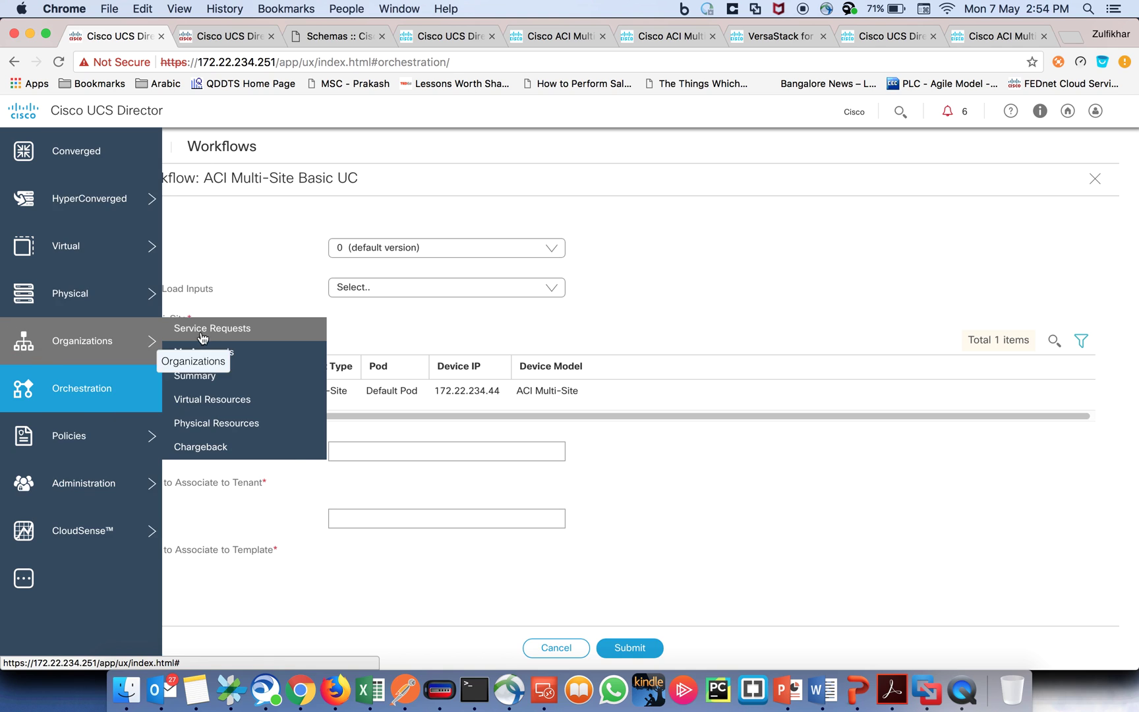
left_click(209, 330)
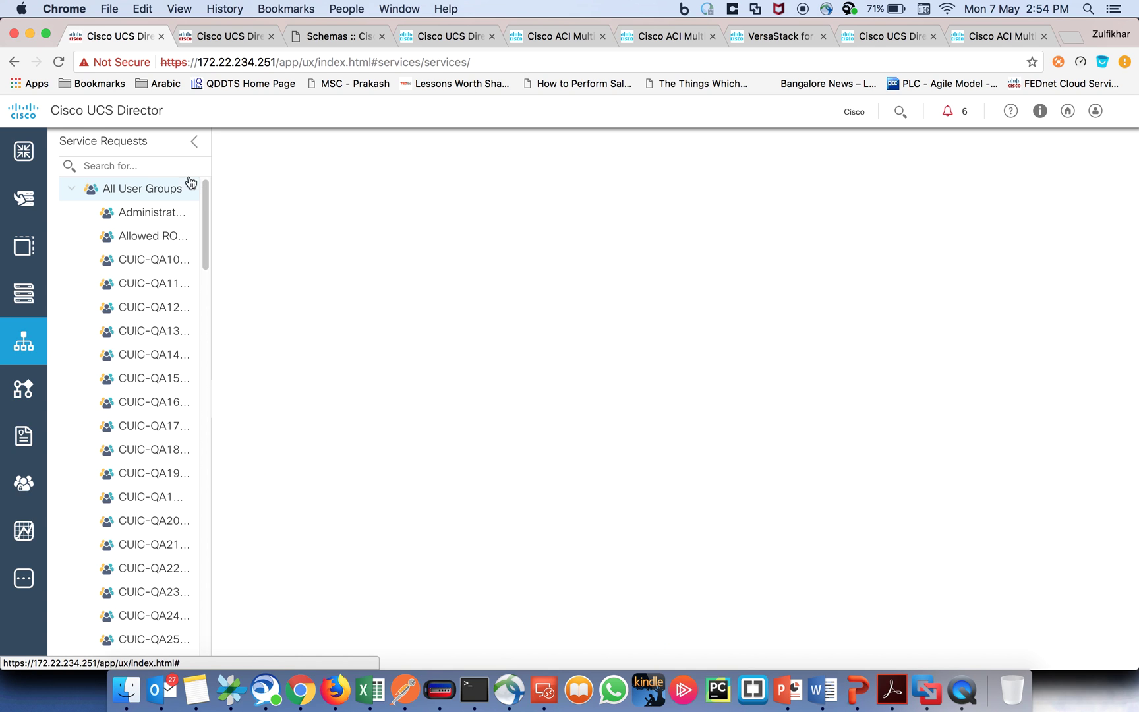
left_click(196, 187)
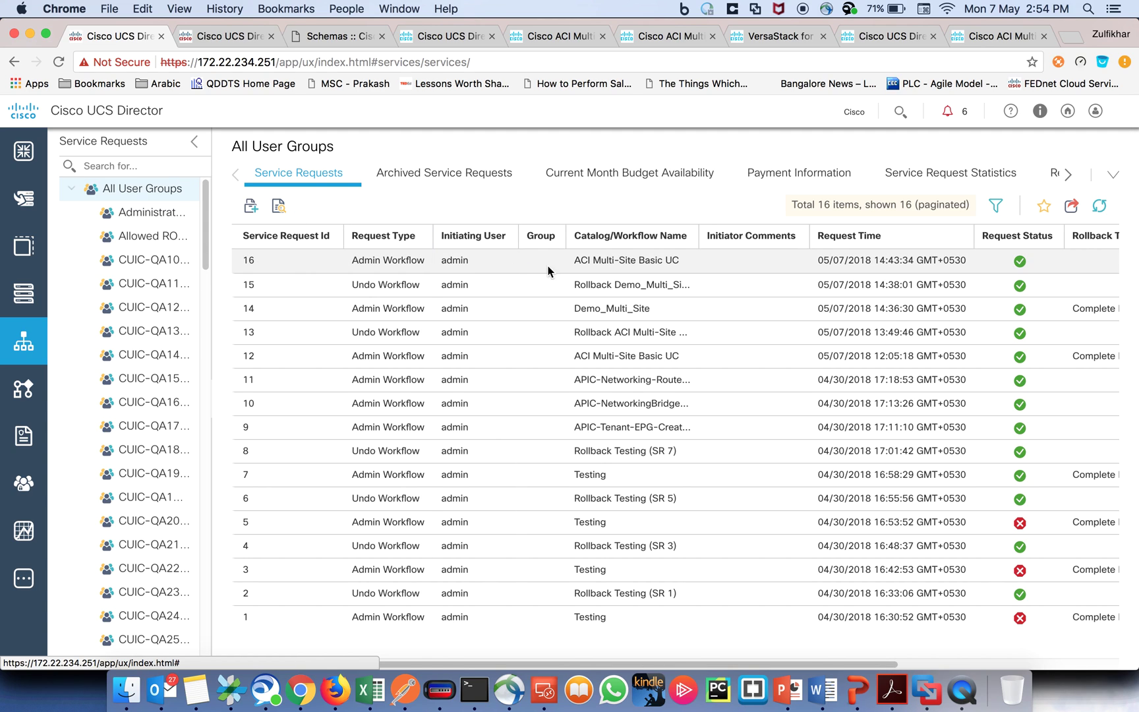
left_click(598, 260)
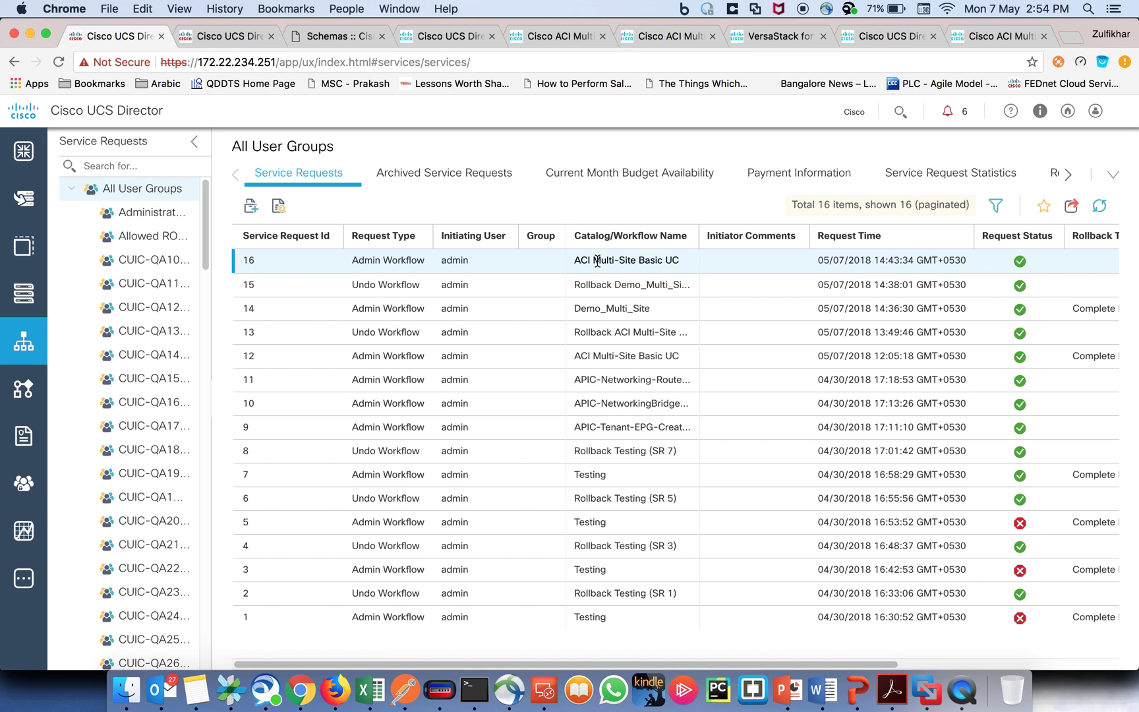
double_click(597, 261)
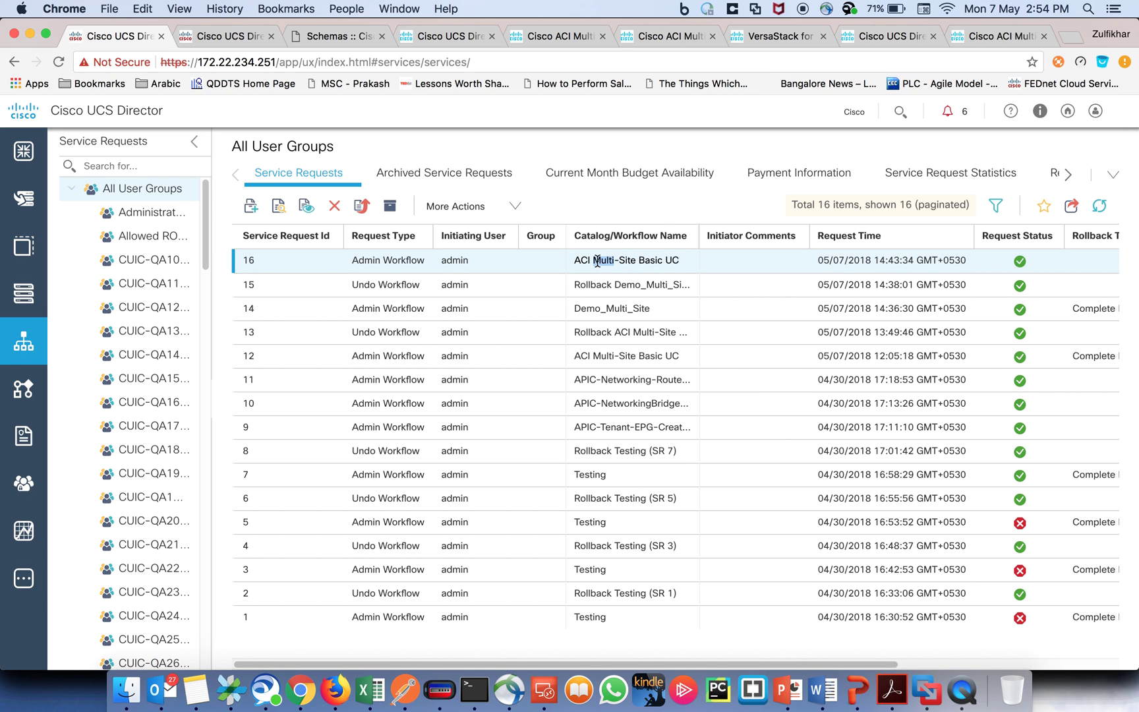
right_click(597, 260)
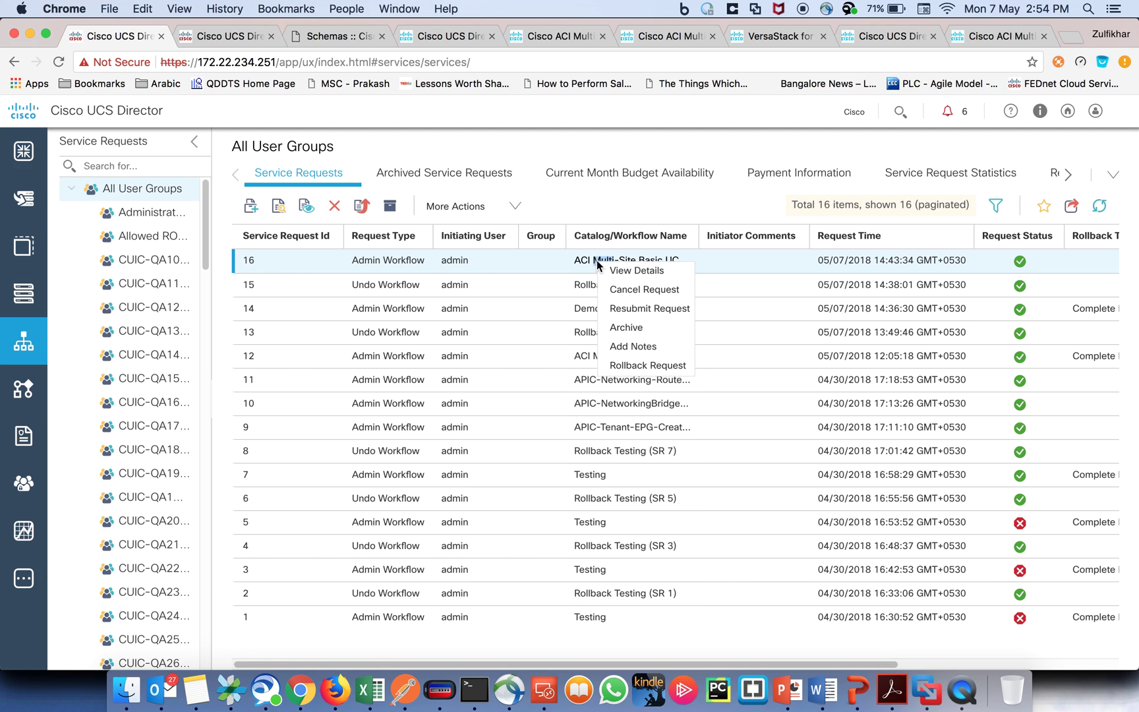
Step: Roll back service request 16 with all 15 tasks selected, then open the resulting request 17
left_click(643, 366)
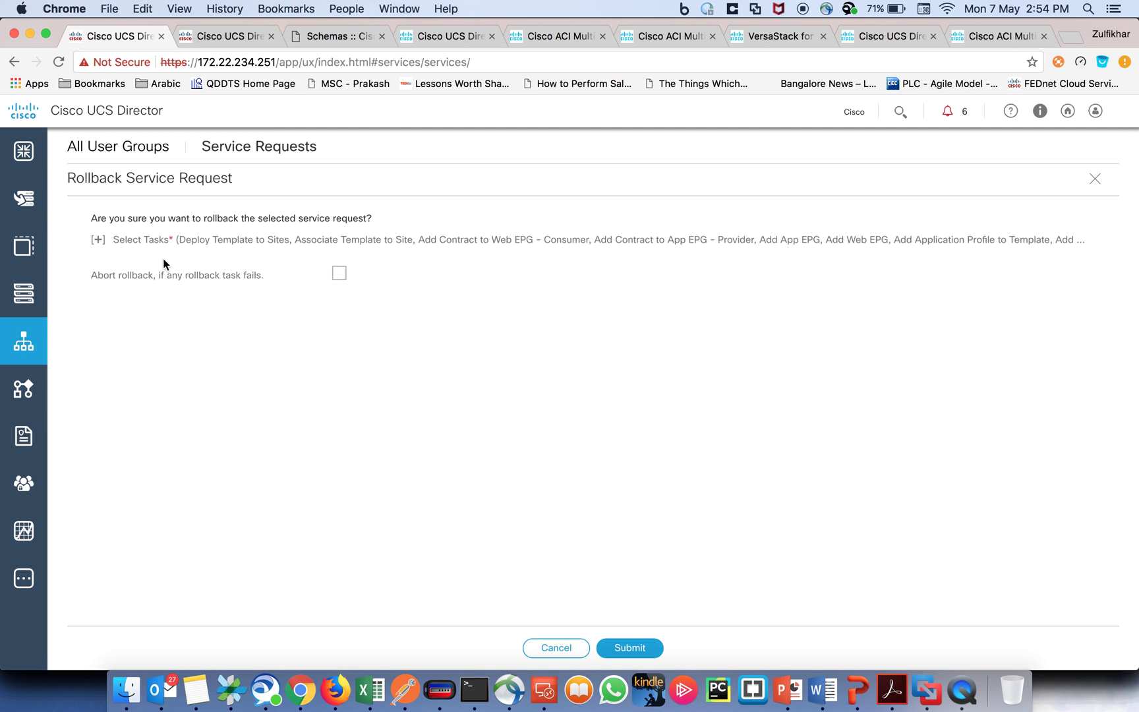
left_click(98, 240)
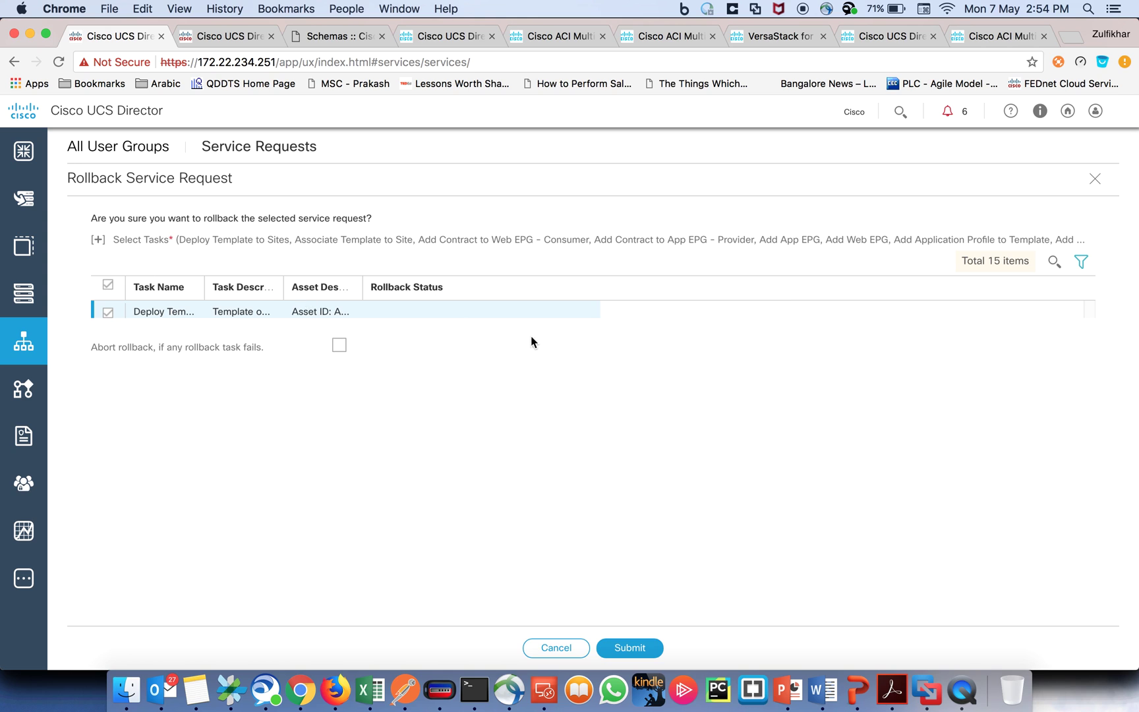
left_click(623, 648)
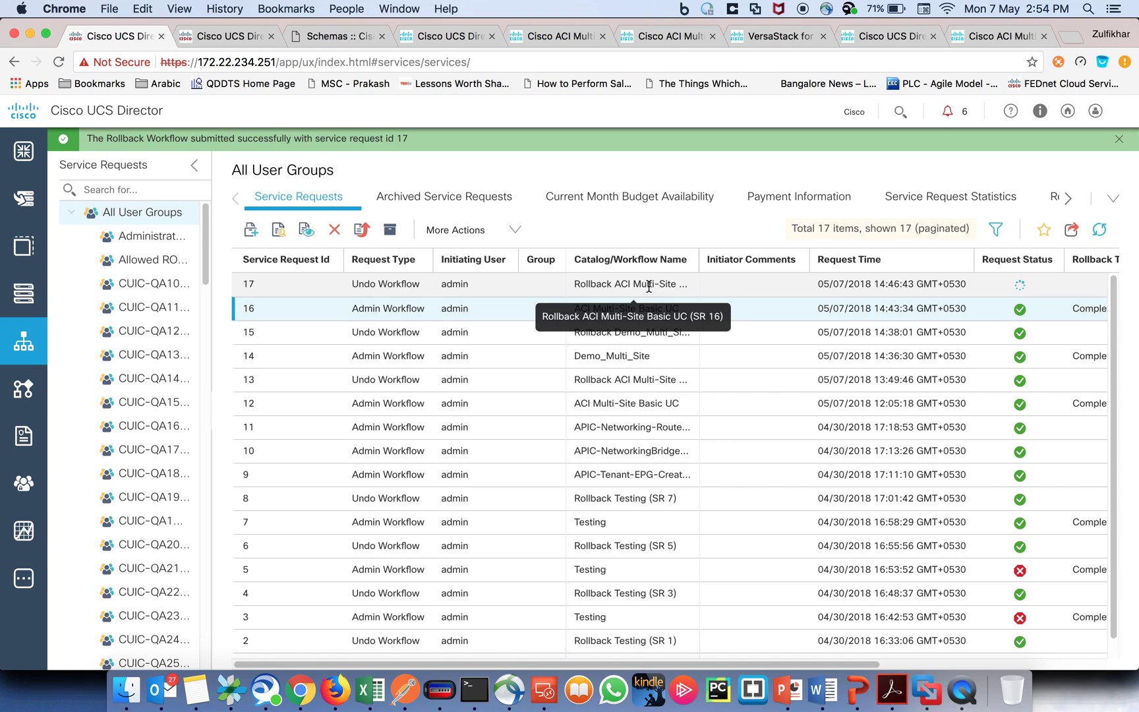
double_click(648, 286)
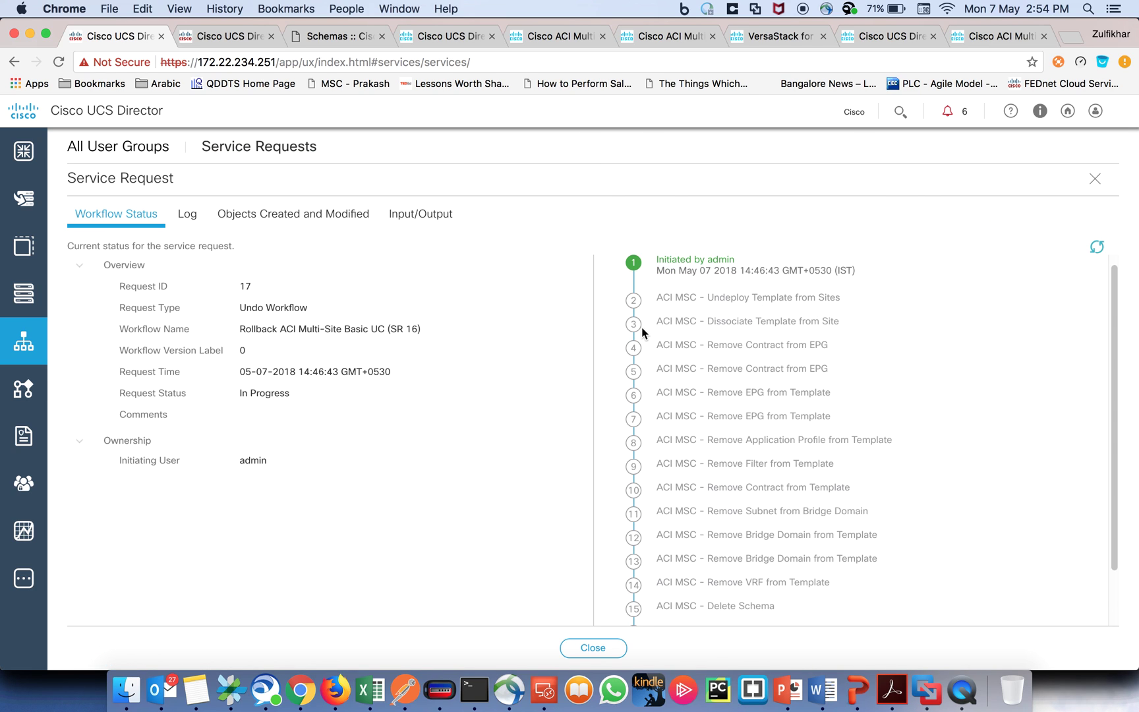
Step: Review rollback request 17's workflow status steps, then go to the Converged page showing Default Pod
scroll(747, 359, "down", 2)
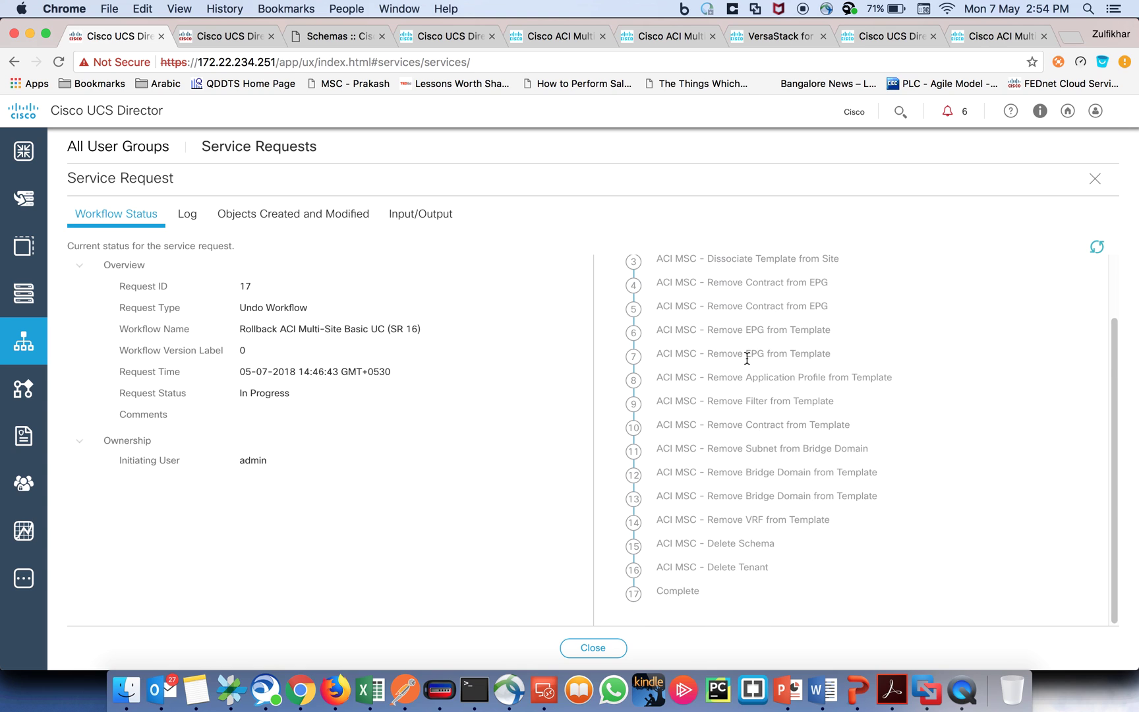
scroll(747, 361, "up", 1)
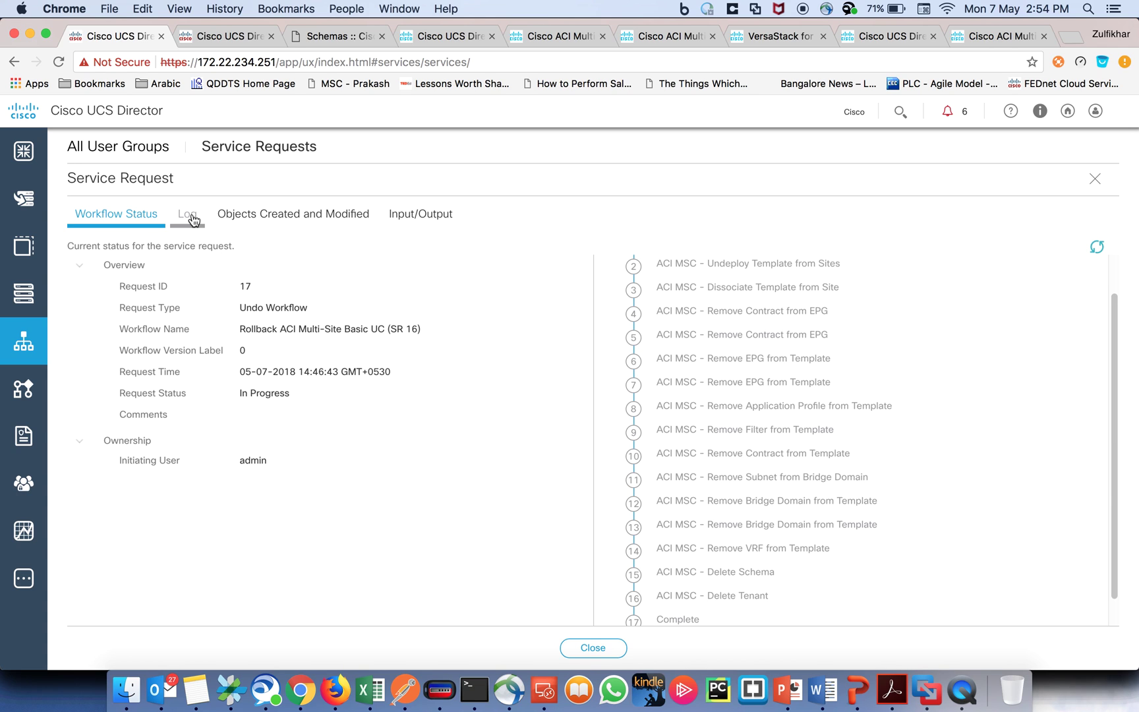
left_click(23, 151)
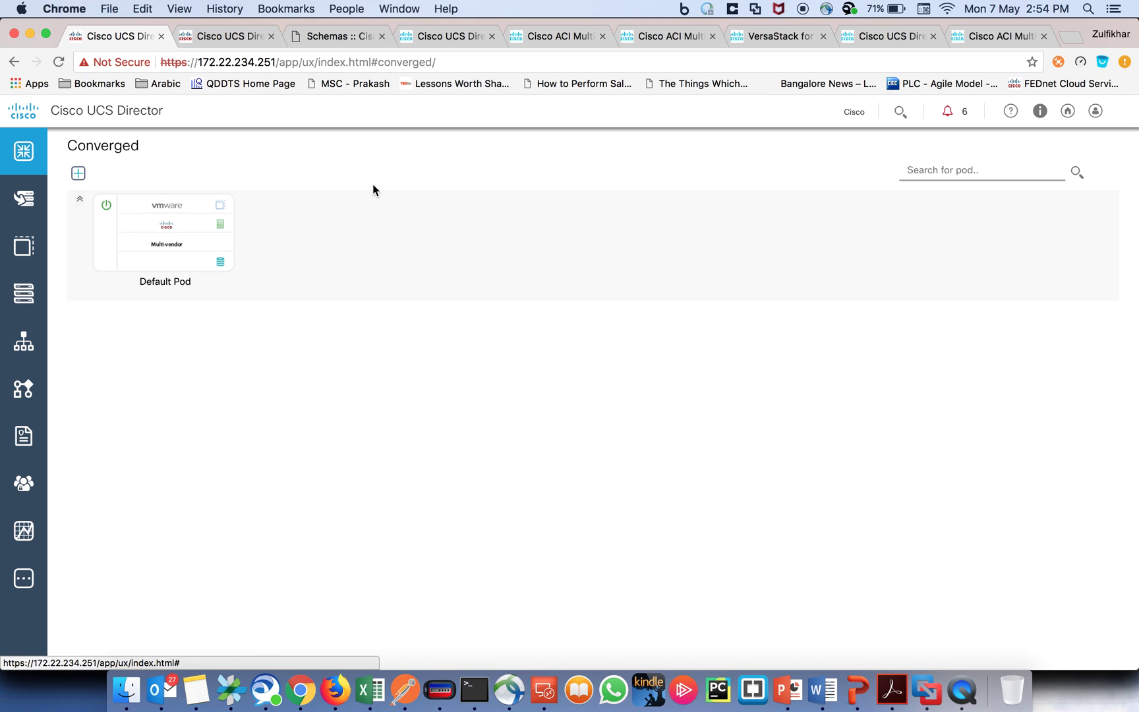
Step: Browse the documentation sections of the cisco.com UCS Director 6.6 page, returning to the Product Overview
left_click(441, 35)
key("super+l")
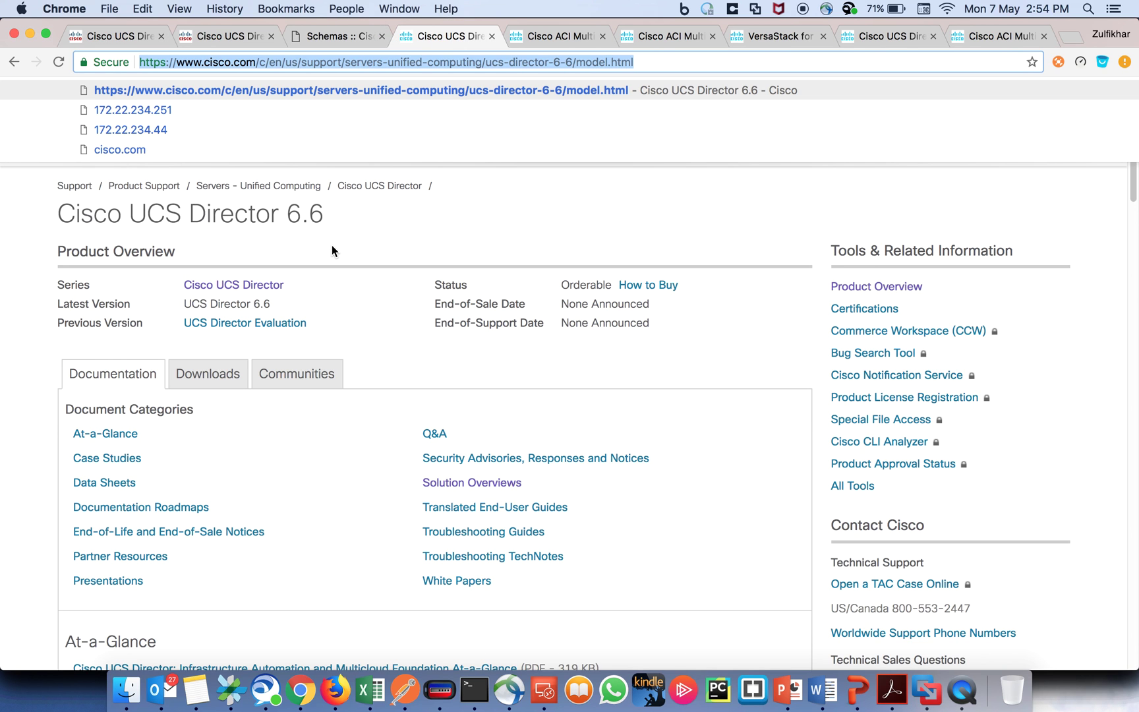
left_click(339, 246)
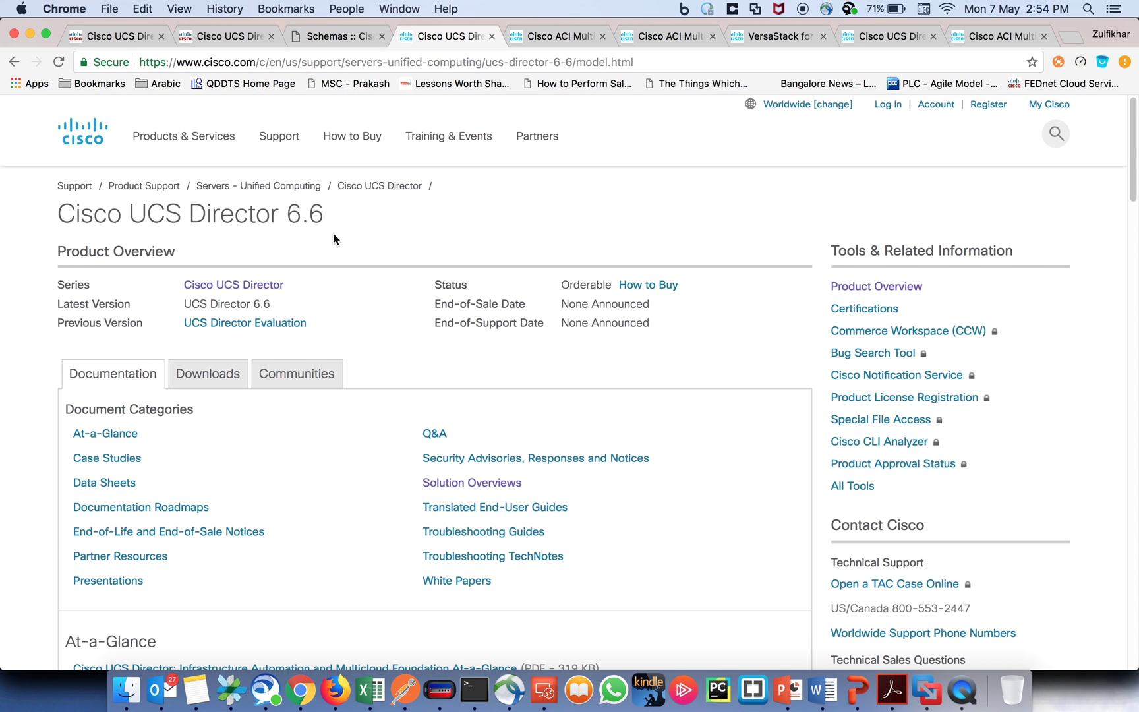
scroll(334, 238, "down", 6)
scroll(333, 238, "down", 5)
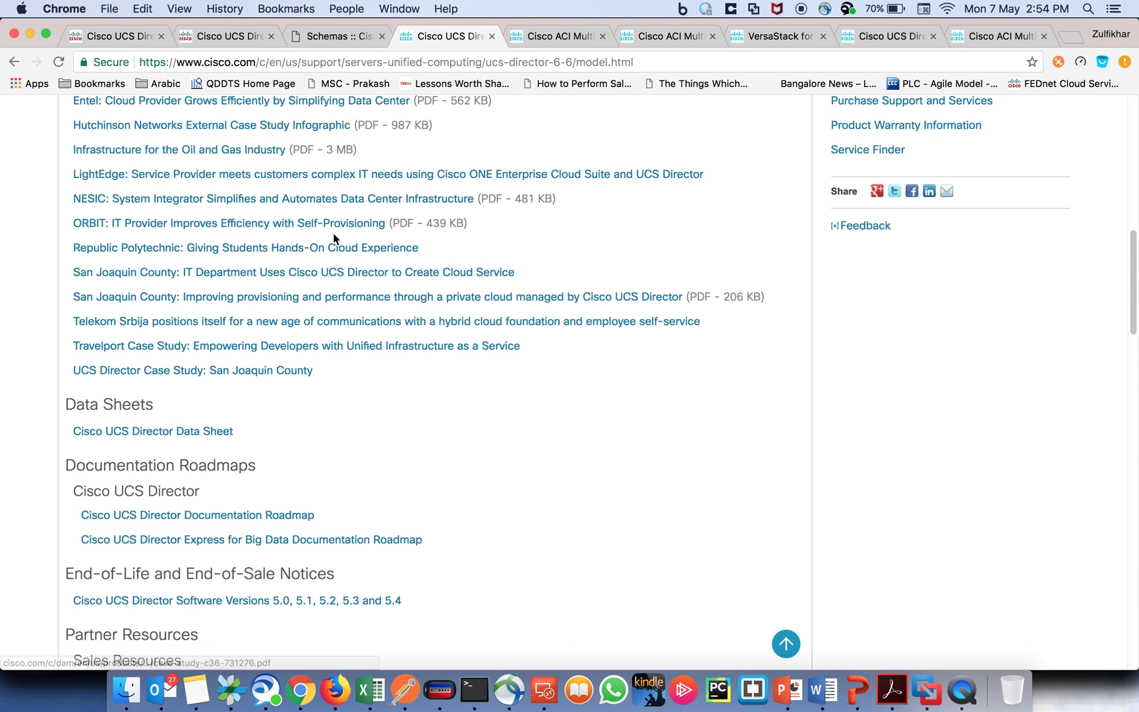
scroll(333, 238, "down", 4)
scroll(333, 237, "up", 15)
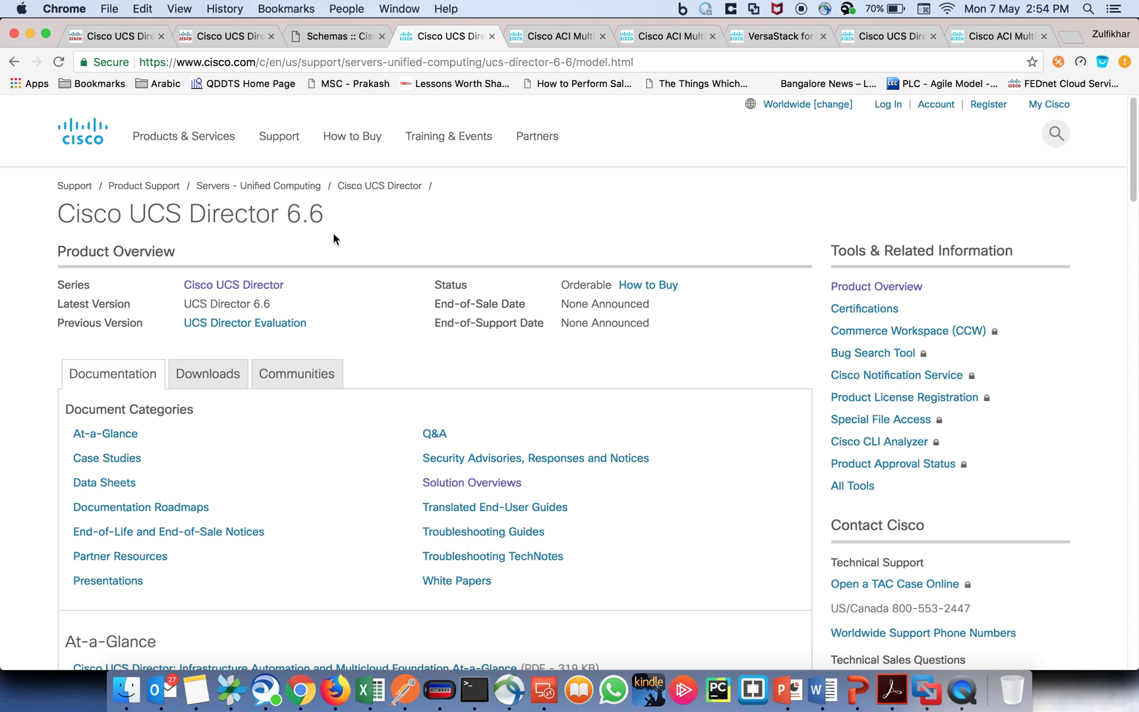
right_click(959, 697)
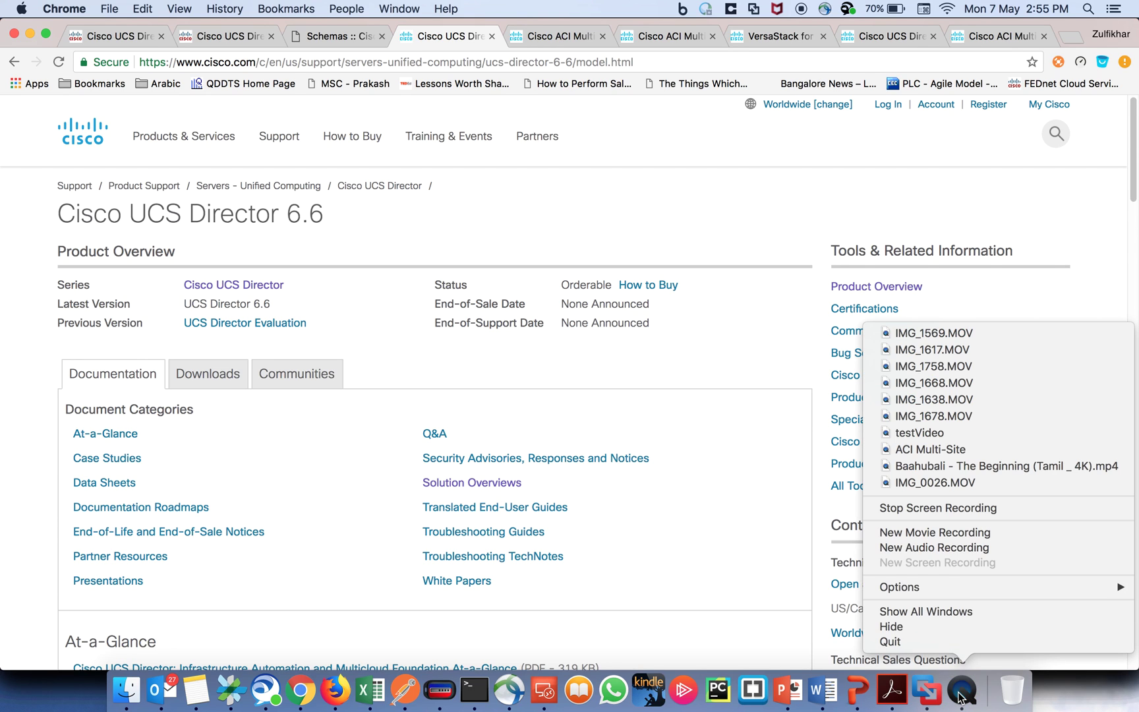